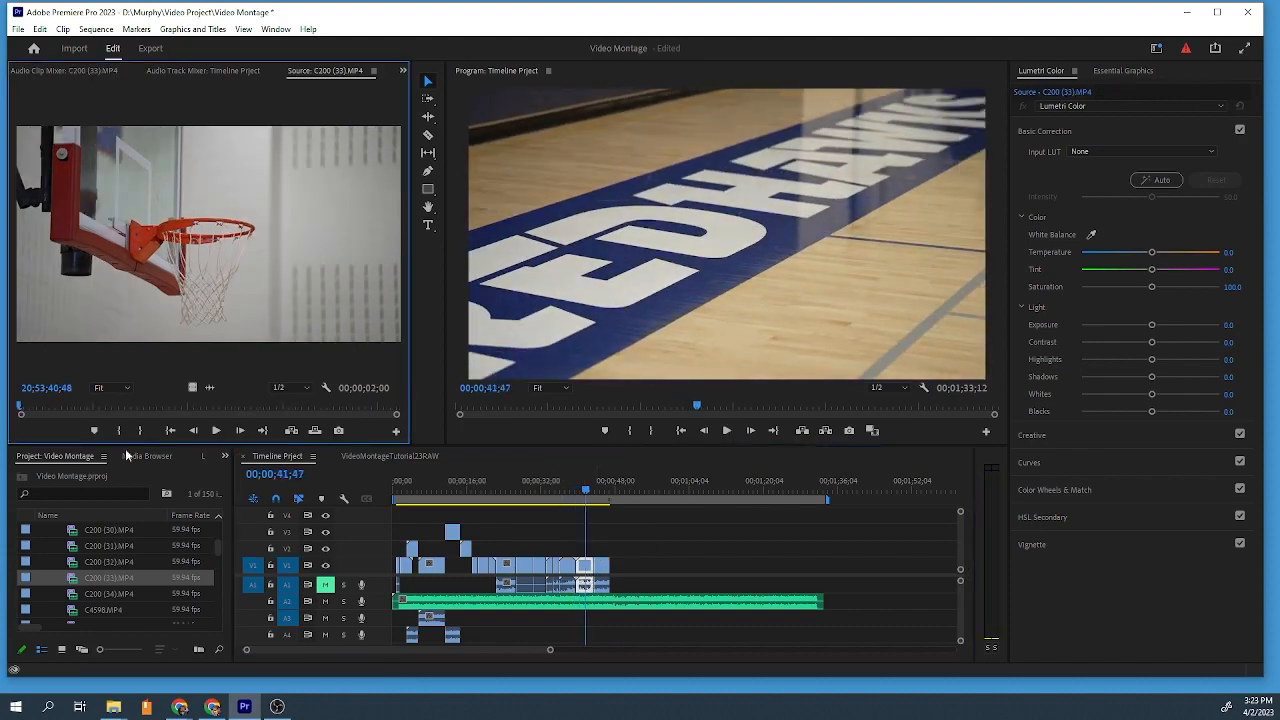
Preview the C4598.MP4 clip from the project's footage in the Source monitor
{"action": "double_click", "coordinate": [77, 609]}
{"action": "key", "text": "space"}
{"action": "scroll", "coordinate": [76, 597], "scroll_direction": "down", "scroll_amount": 1}
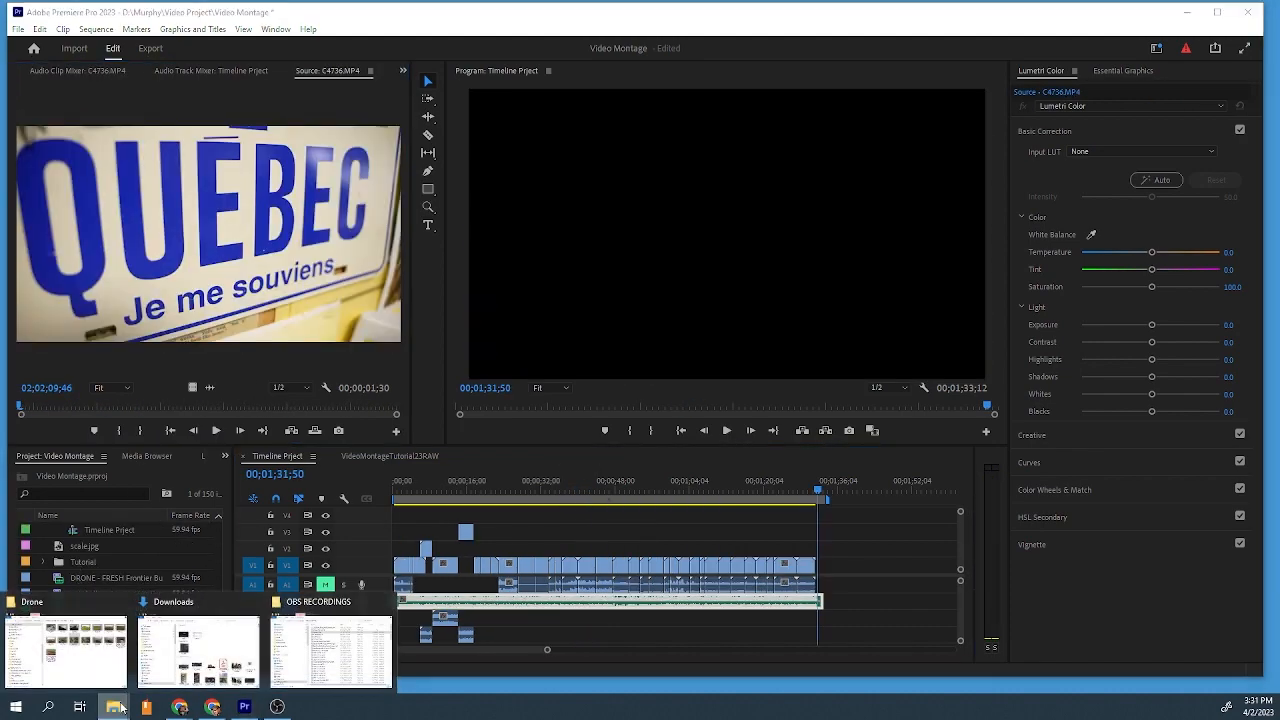
{"action": "left_click", "coordinate": [194, 650]}
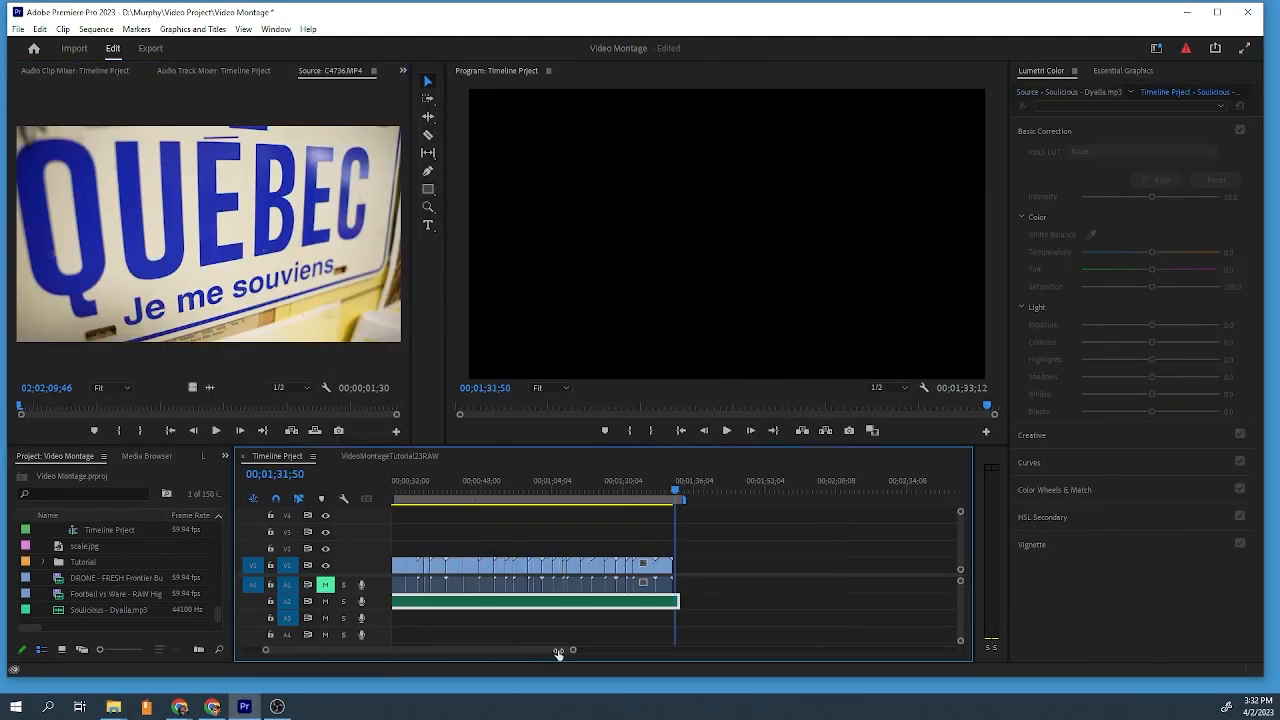
Paste the copied clips into the Timeline Prject sequence after the end of the montage
{"action": "left_click_drag", "start_coordinate": [677, 484], "coordinate": [757, 508]}
{"action": "key", "text": "ctrl+v"}
{"action": "left_click_drag", "start_coordinate": [775, 566], "coordinate": [820, 566]}
{"action": "right_click", "coordinate": [772, 566]}
{"action": "left_click", "coordinate": [843, 477]}
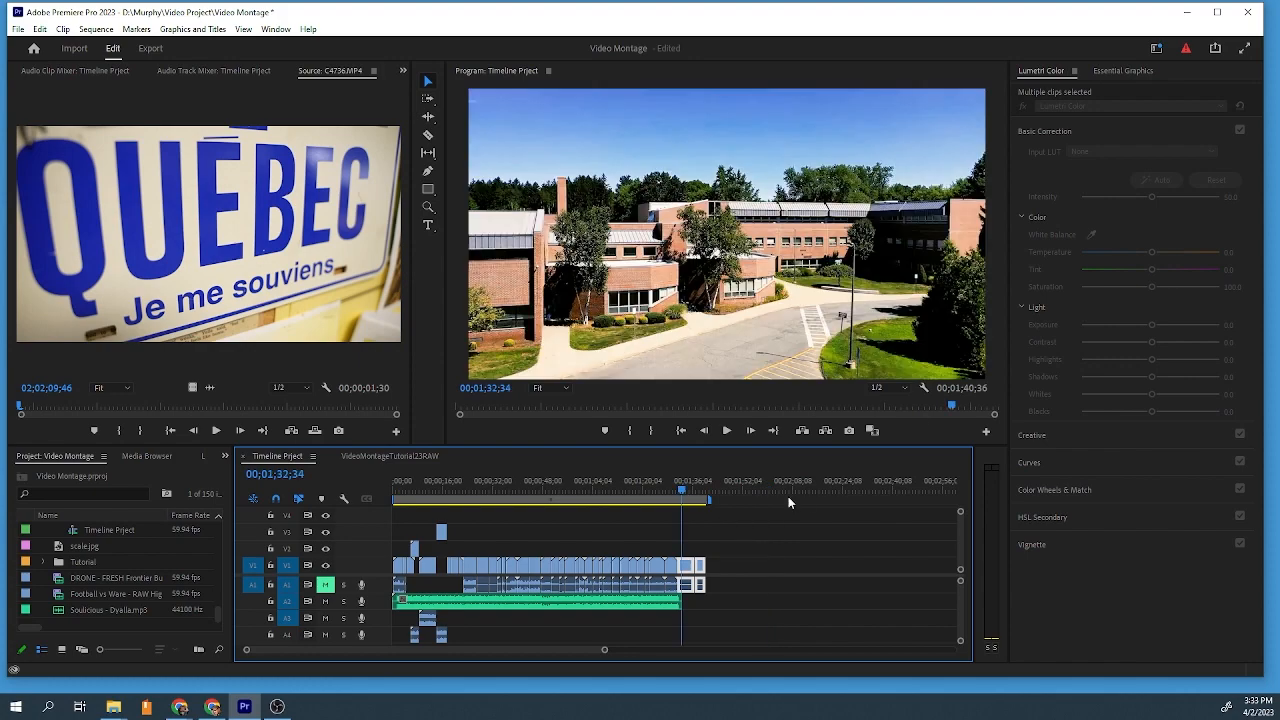
{"action": "scroll", "coordinate": [219, 74], "scroll_direction": "up", "scroll_amount": 5}
{"action": "left_click", "coordinate": [118, 71]}
{"action": "left_click_drag", "start_coordinate": [702, 490], "coordinate": [689, 494]}
{"action": "right_click", "coordinate": [686, 566]}
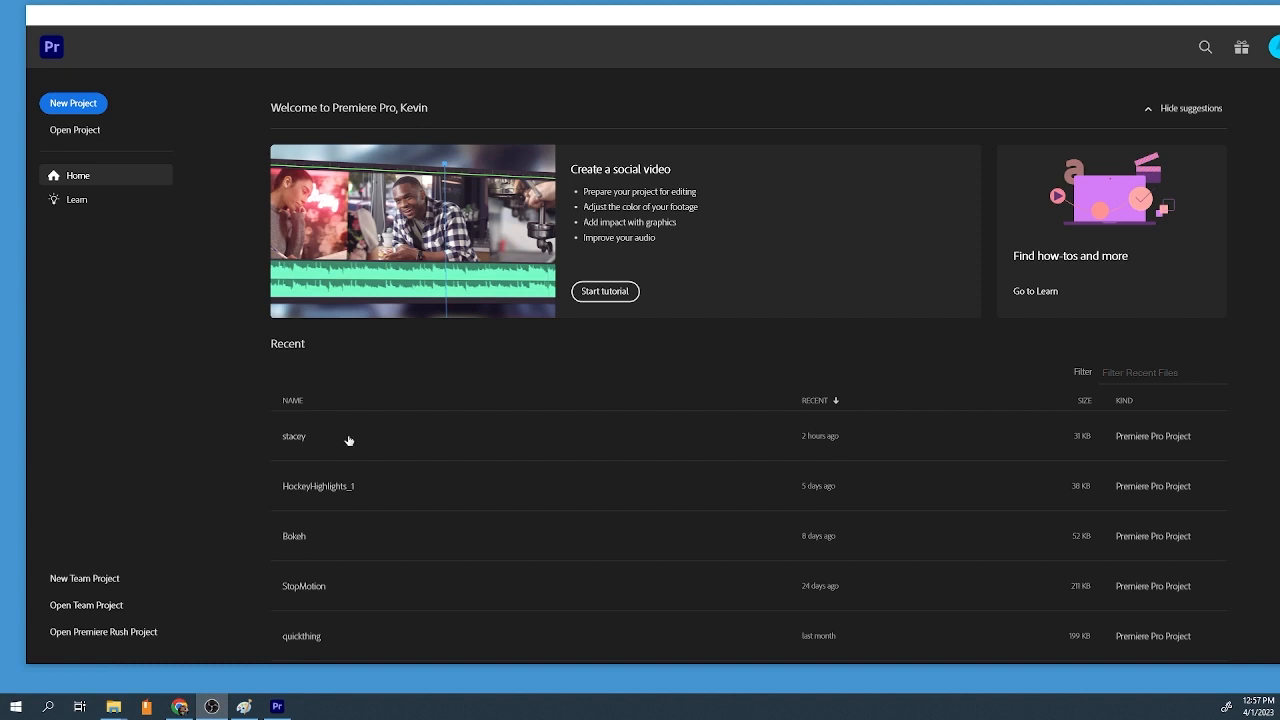
Switch to File Explorer and open the folder with the account owner's surname on the Video_Storage (D:) drive
{"action": "mouse_move", "coordinate": [114, 712]}
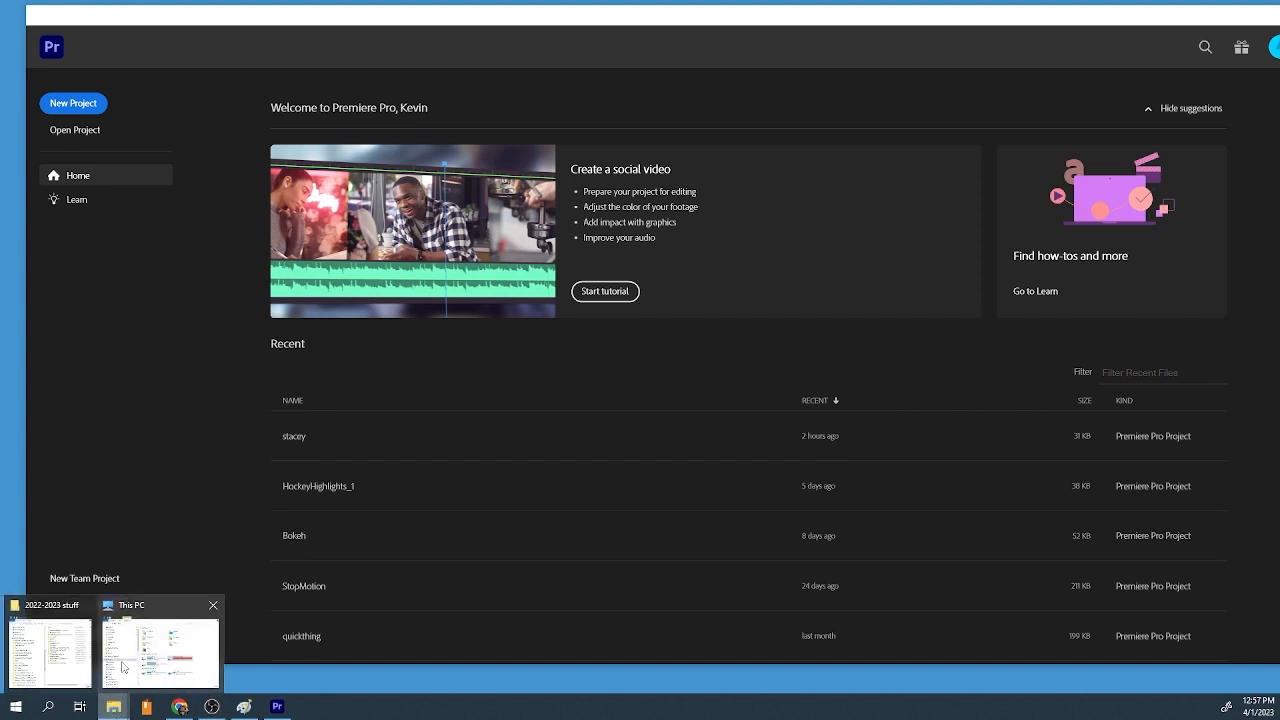
{"action": "left_click", "coordinate": [127, 668]}
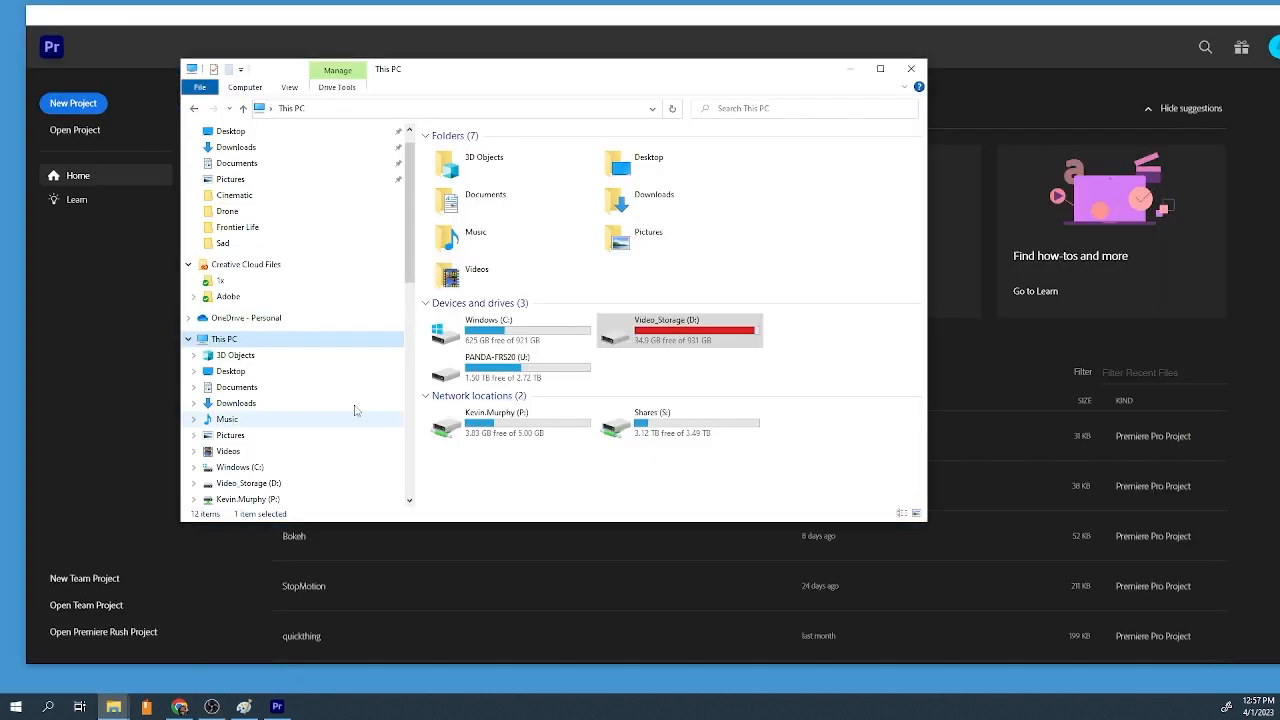
{"action": "left_click", "coordinate": [251, 484]}
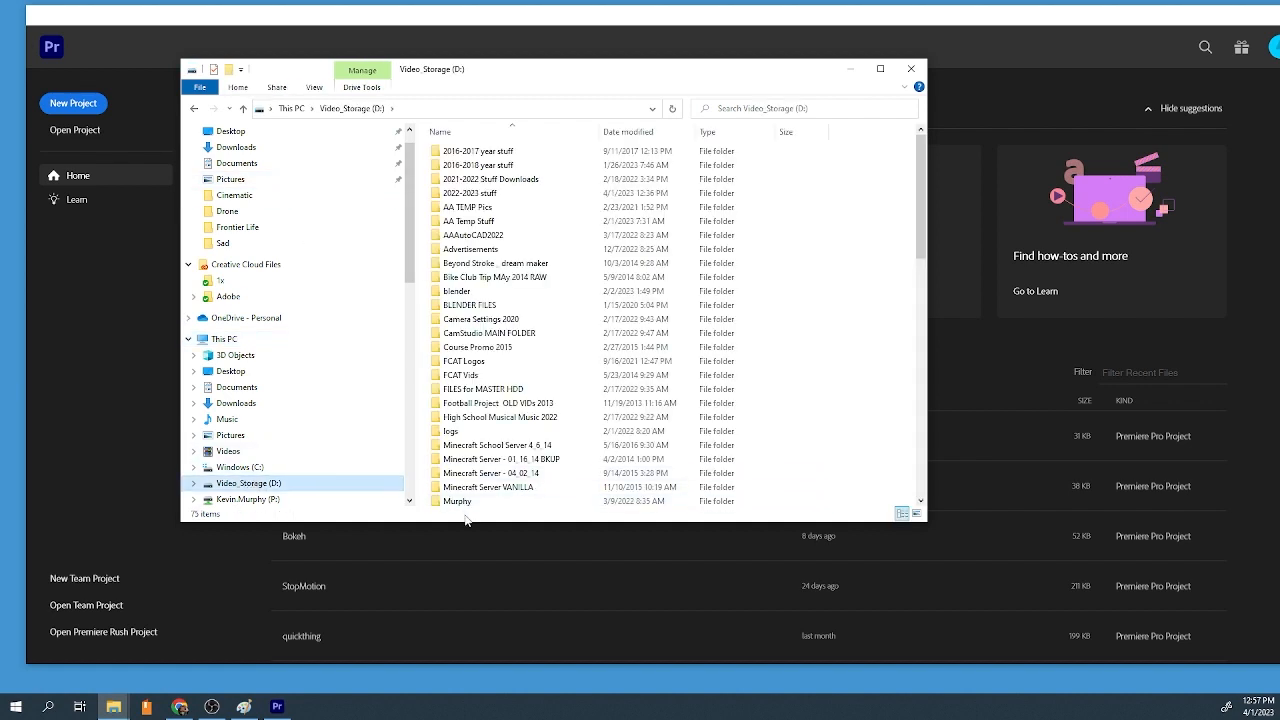
{"action": "double_click", "coordinate": [461, 504]}
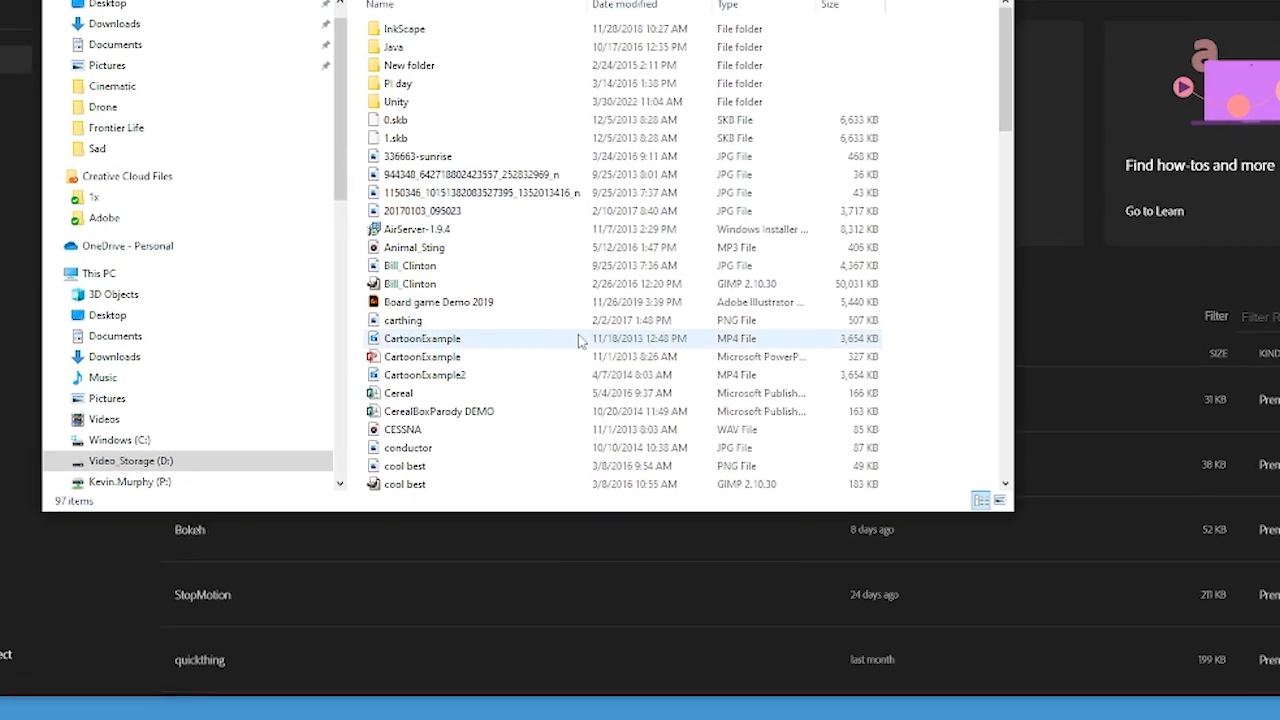
Create a folder named Video Project in the current directory and open it
{"action": "right_click", "coordinate": [592, 386]}
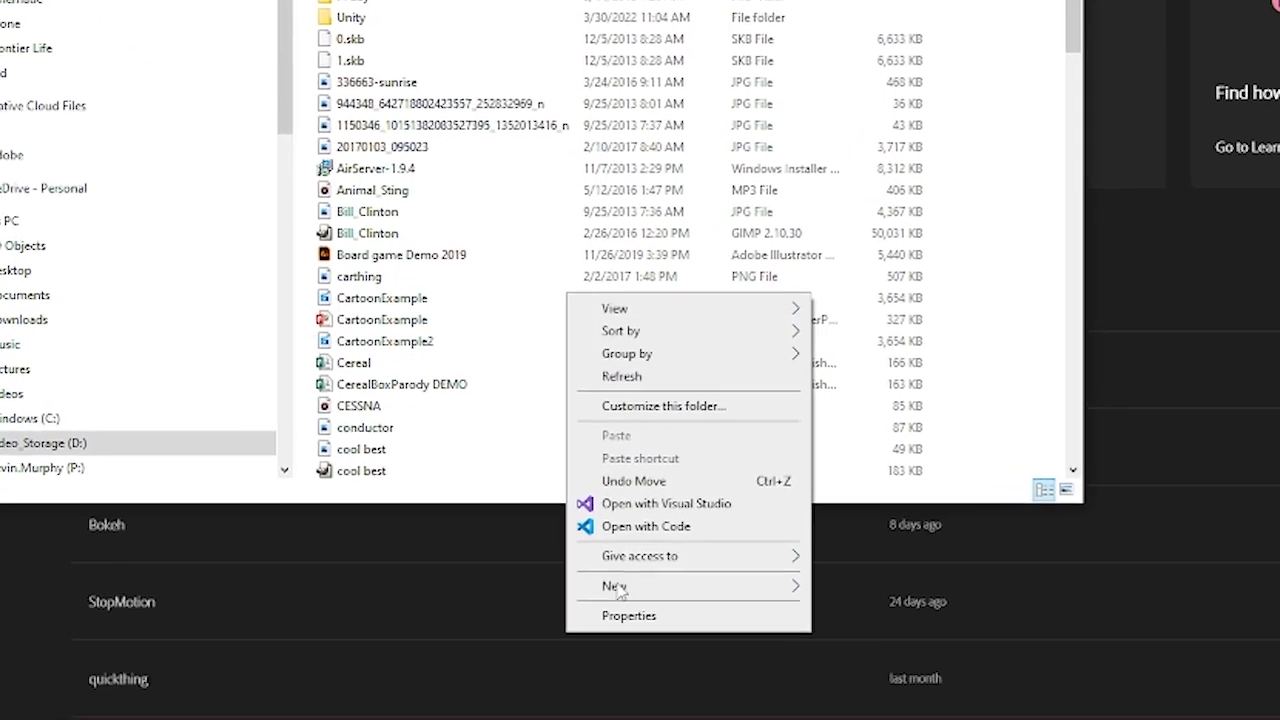
{"action": "mouse_move", "coordinate": [612, 590]}
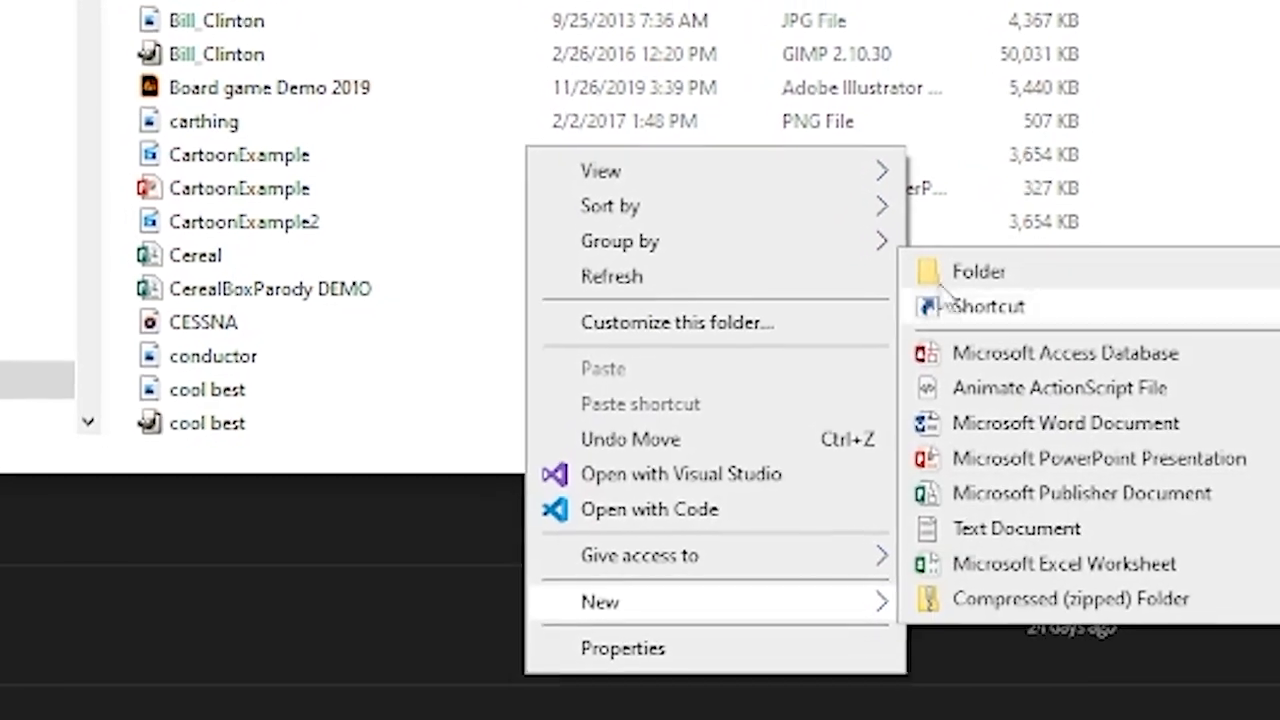
{"action": "left_click", "coordinate": [905, 329]}
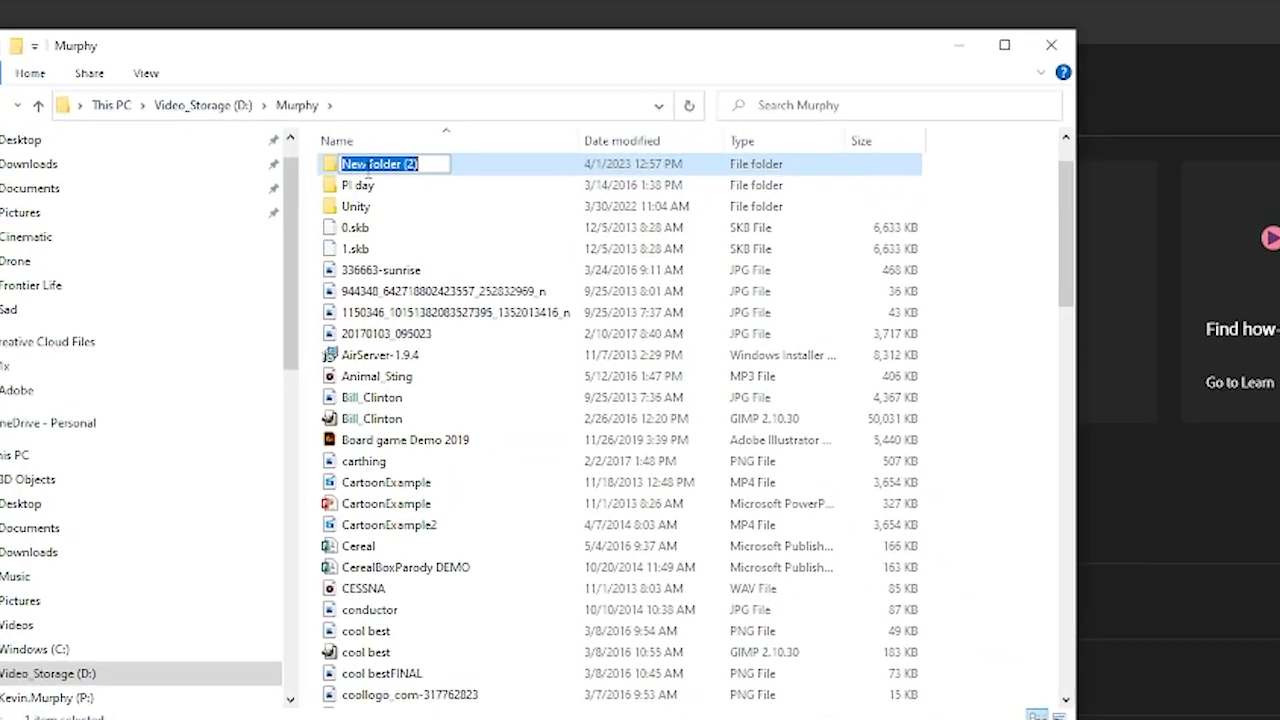
{"action": "type", "text": "Video"}
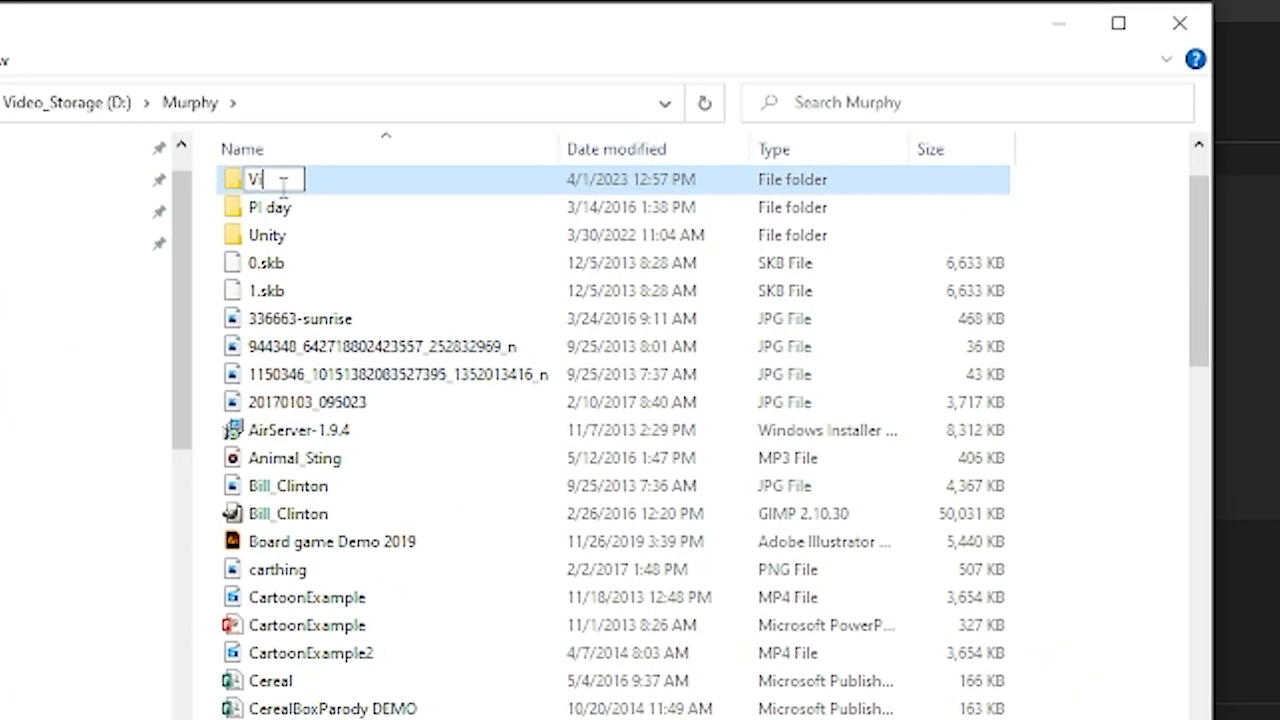
{"action": "type", "text": " Projects"}
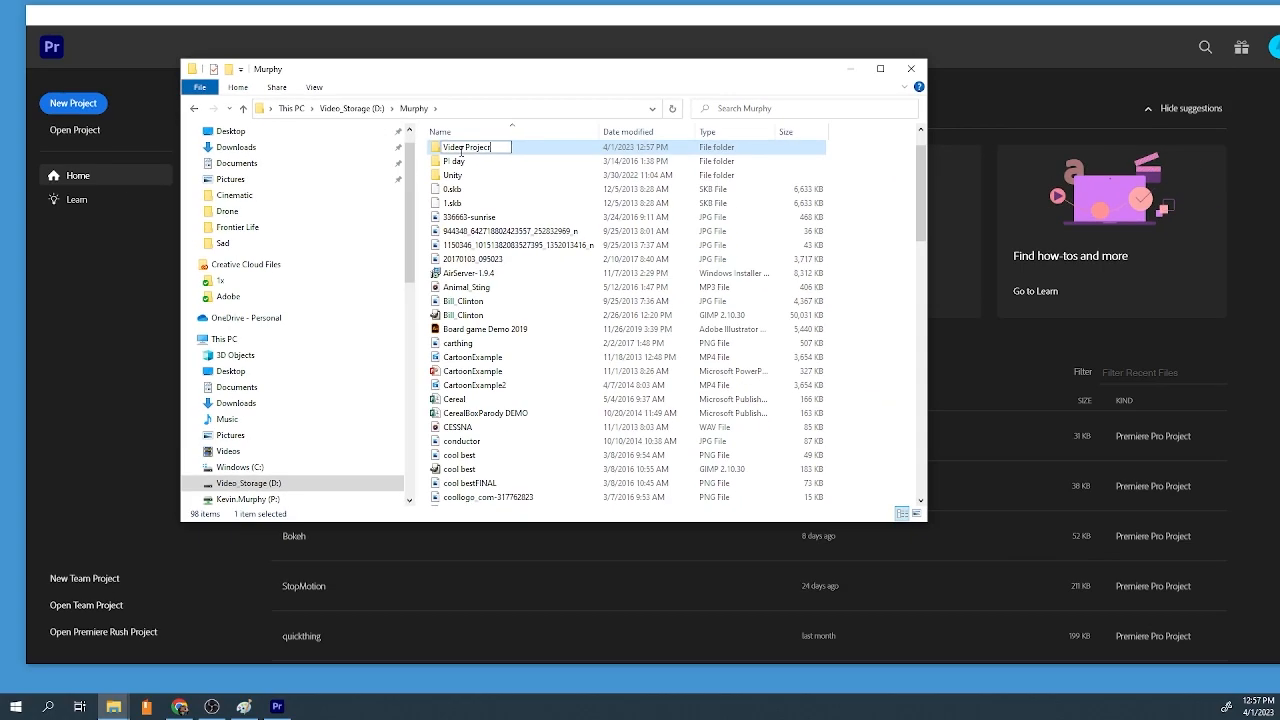
{"action": "key", "text": "Return"}
{"action": "left_click", "coordinate": [474, 201]}
{"action": "double_click", "coordinate": [436, 174]}
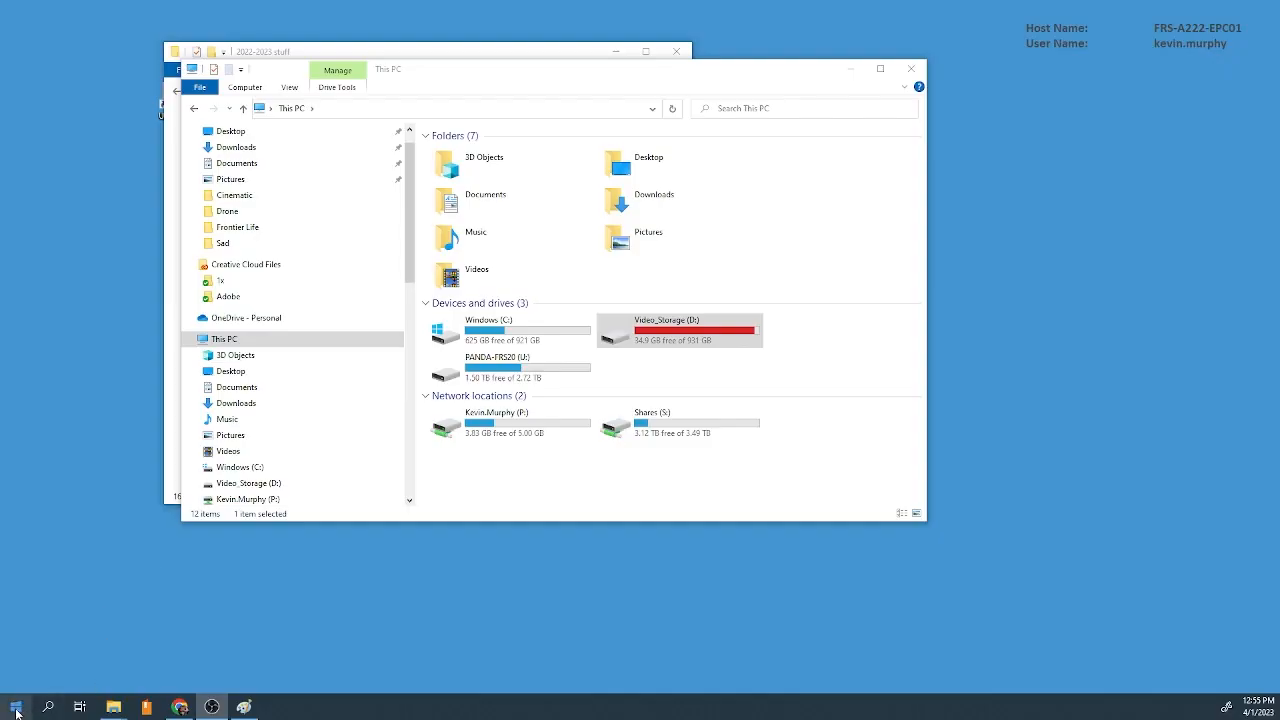
Launch Adobe Premiere Pro 2023
{"action": "left_click", "coordinate": [17, 705]}
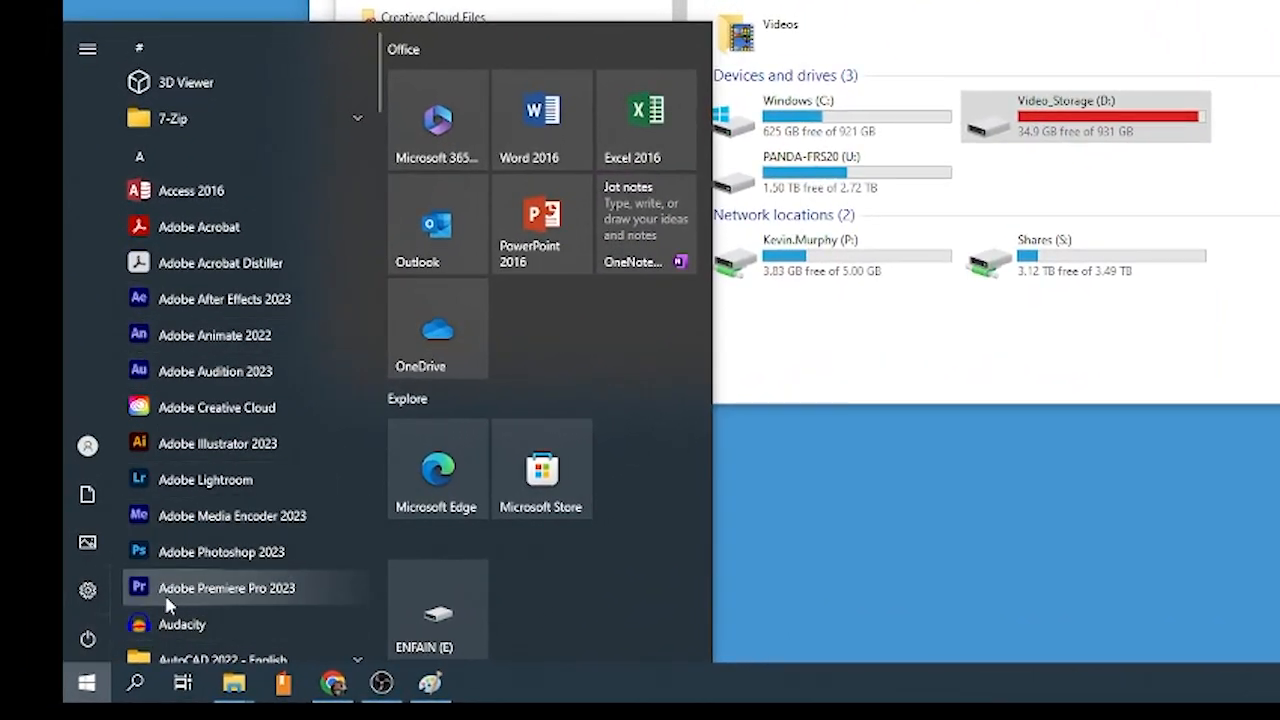
{"action": "left_click", "coordinate": [260, 586]}
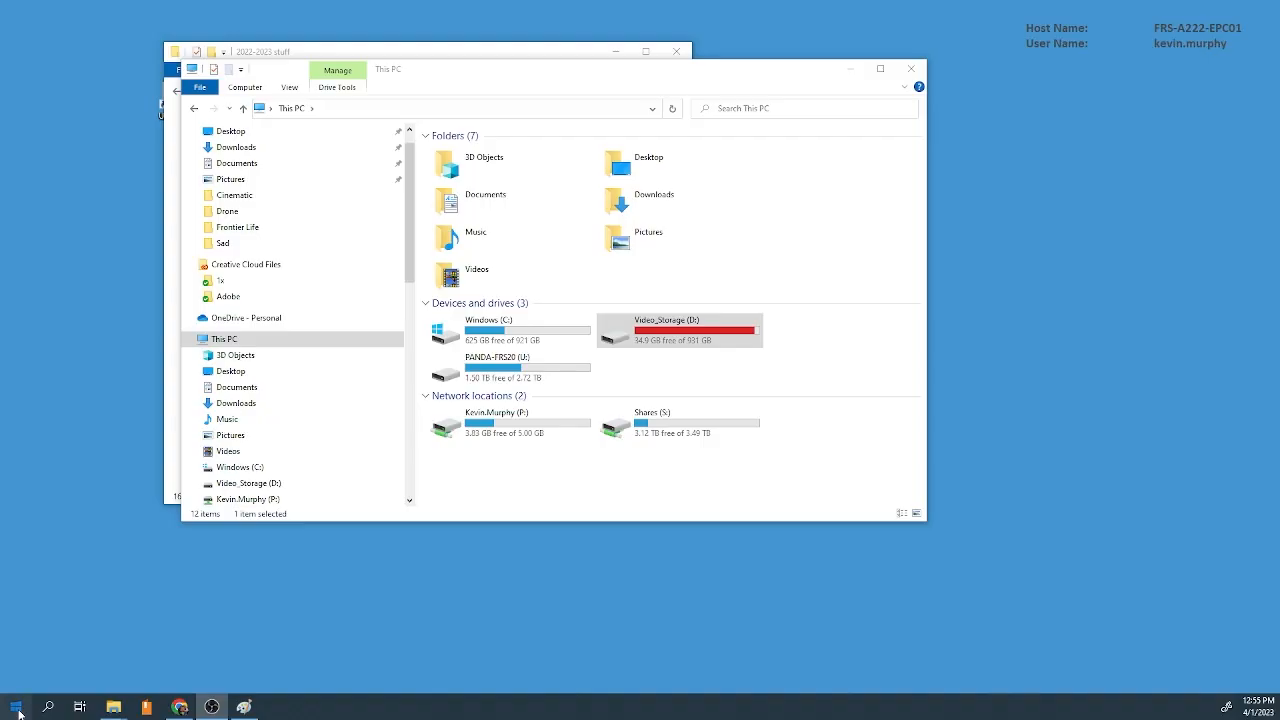
Open Adobe Creative Cloud and view the signed-in account's details
{"action": "left_click", "coordinate": [16, 708]}
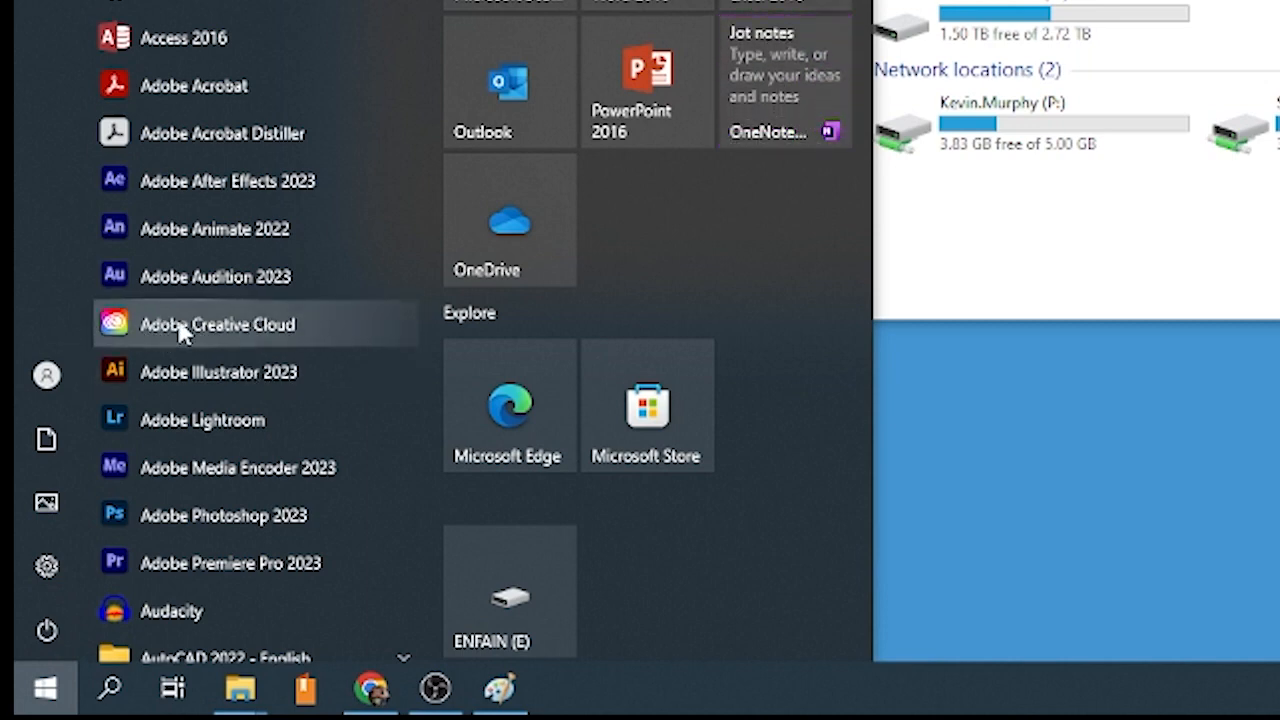
{"action": "left_click", "coordinate": [183, 330]}
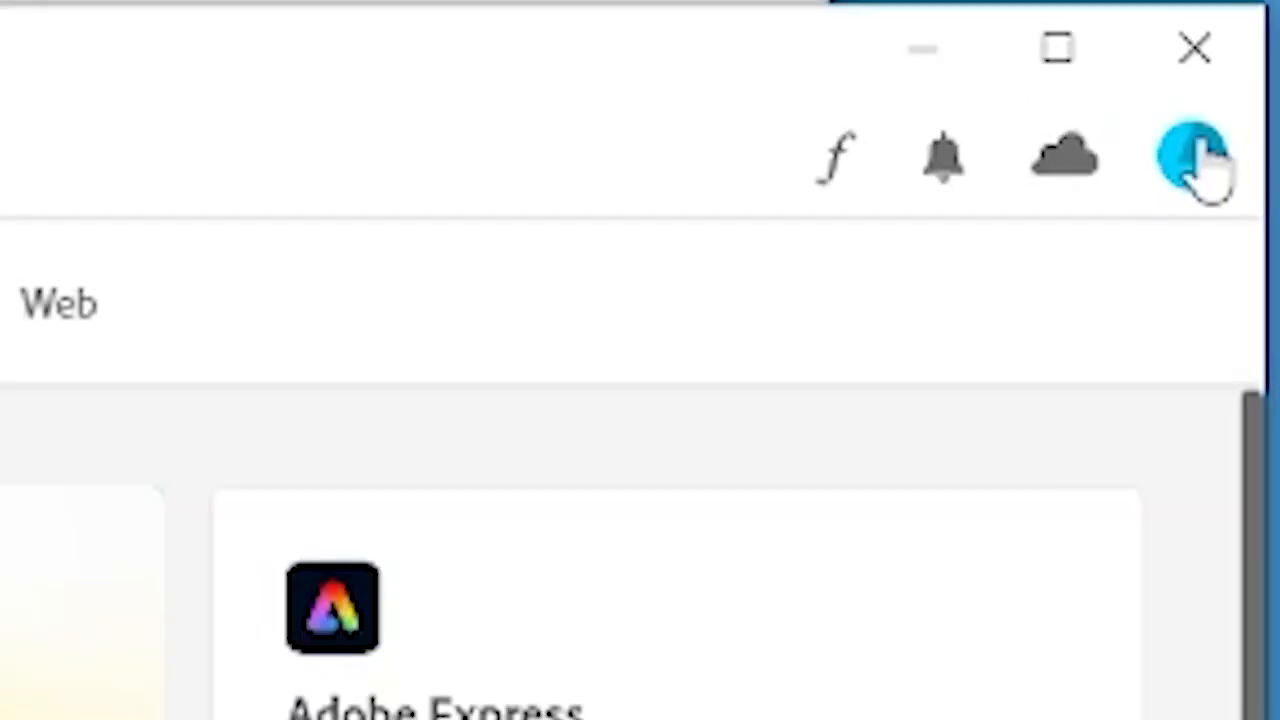
{"action": "left_click", "coordinate": [1195, 160]}
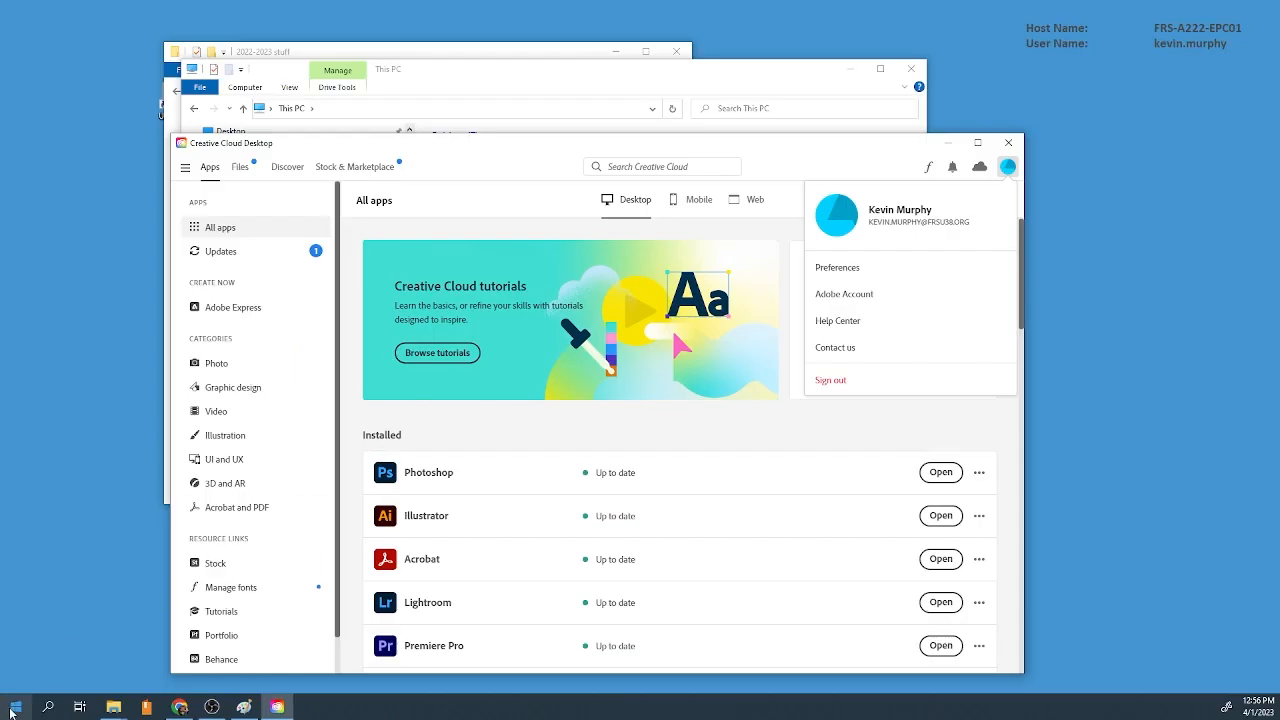
Switch to Adobe Premiere Pro 2023 and start a new project named Video Montage
{"action": "left_click", "coordinate": [15, 707]}
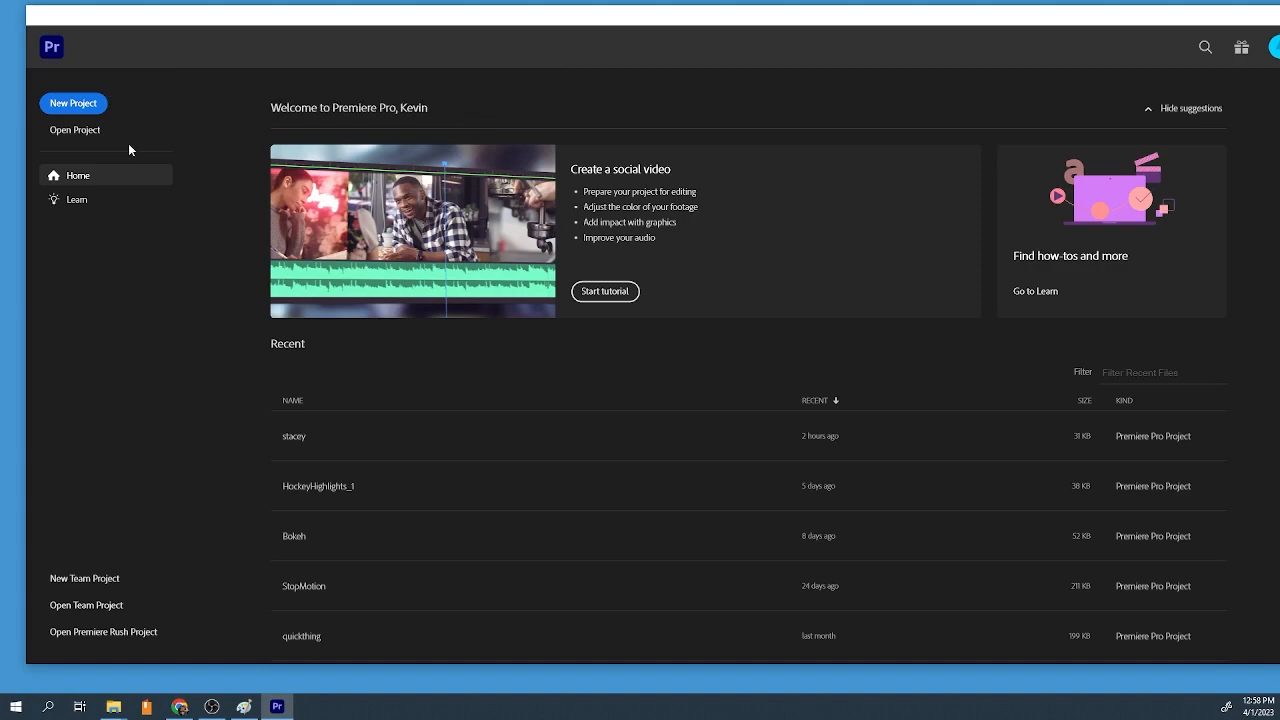
{"action": "left_click", "coordinate": [83, 108]}
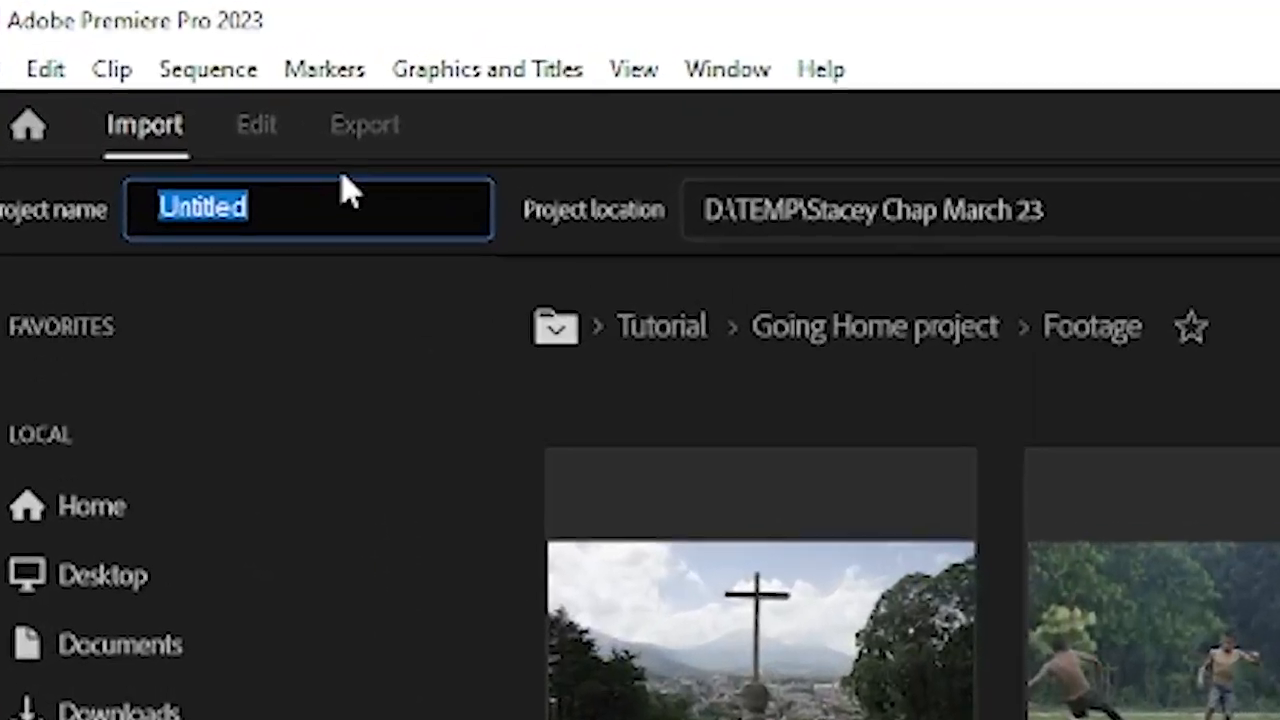
{"action": "type", "text": "Video Monta"}
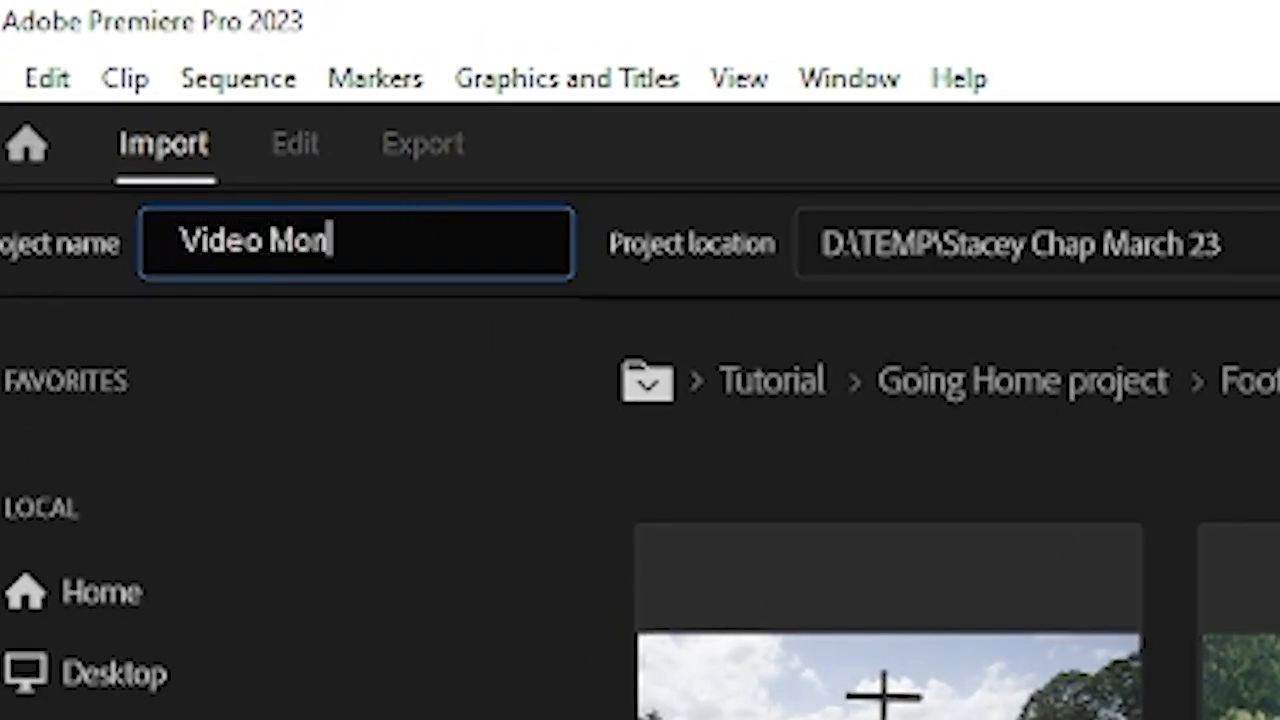
{"action": "type", "text": "ge"}
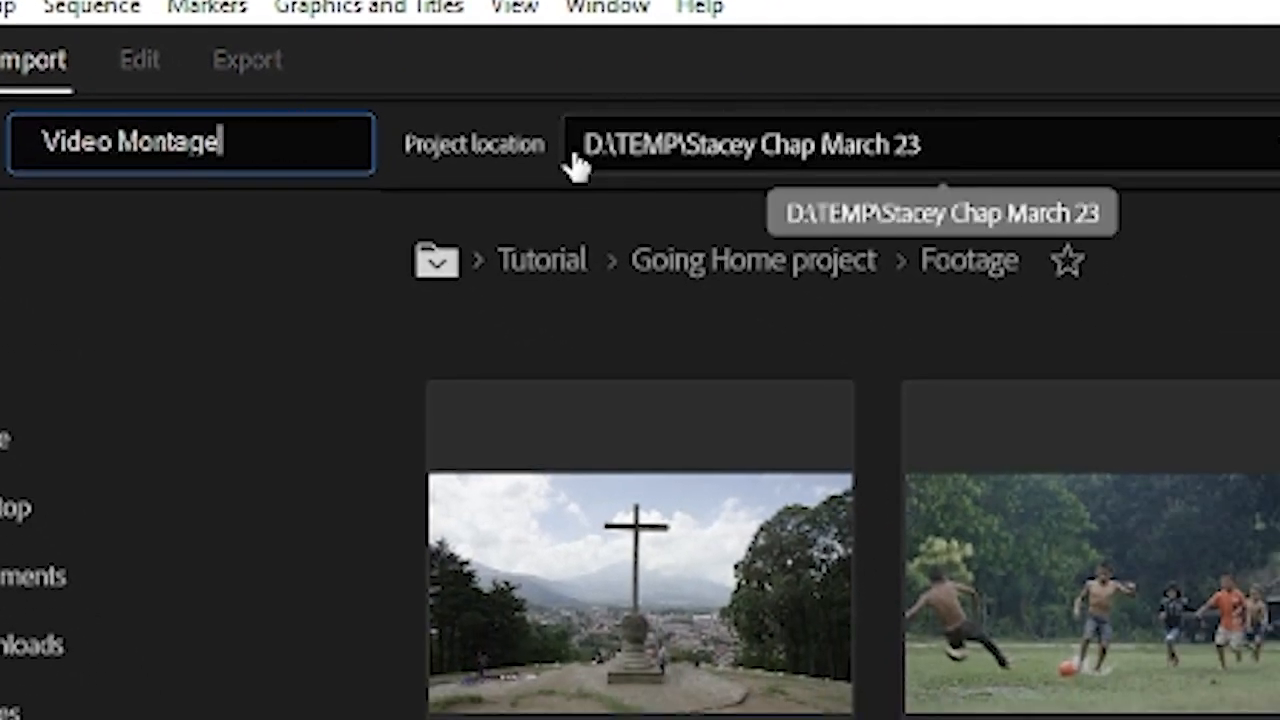
Set the project location to the Video Project folder on the Video_Storage (D:) drive and create the project
{"action": "left_click", "coordinate": [610, 152]}
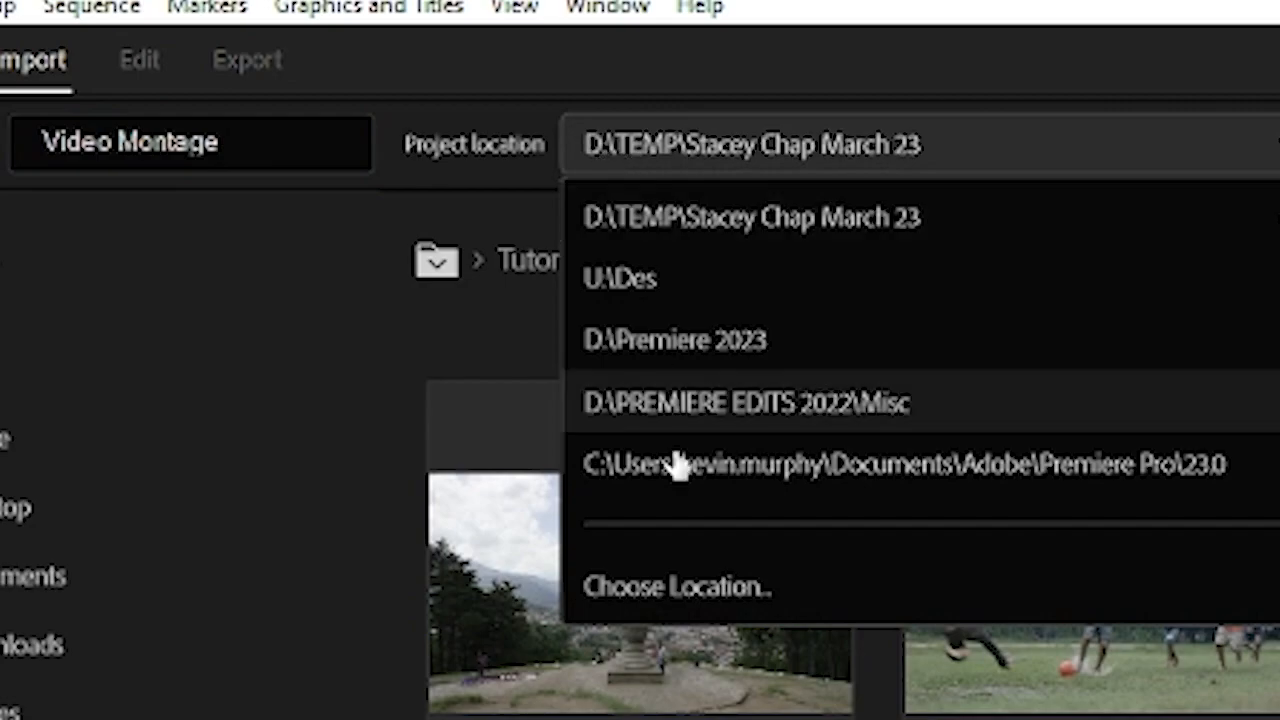
{"action": "left_click", "coordinate": [652, 588]}
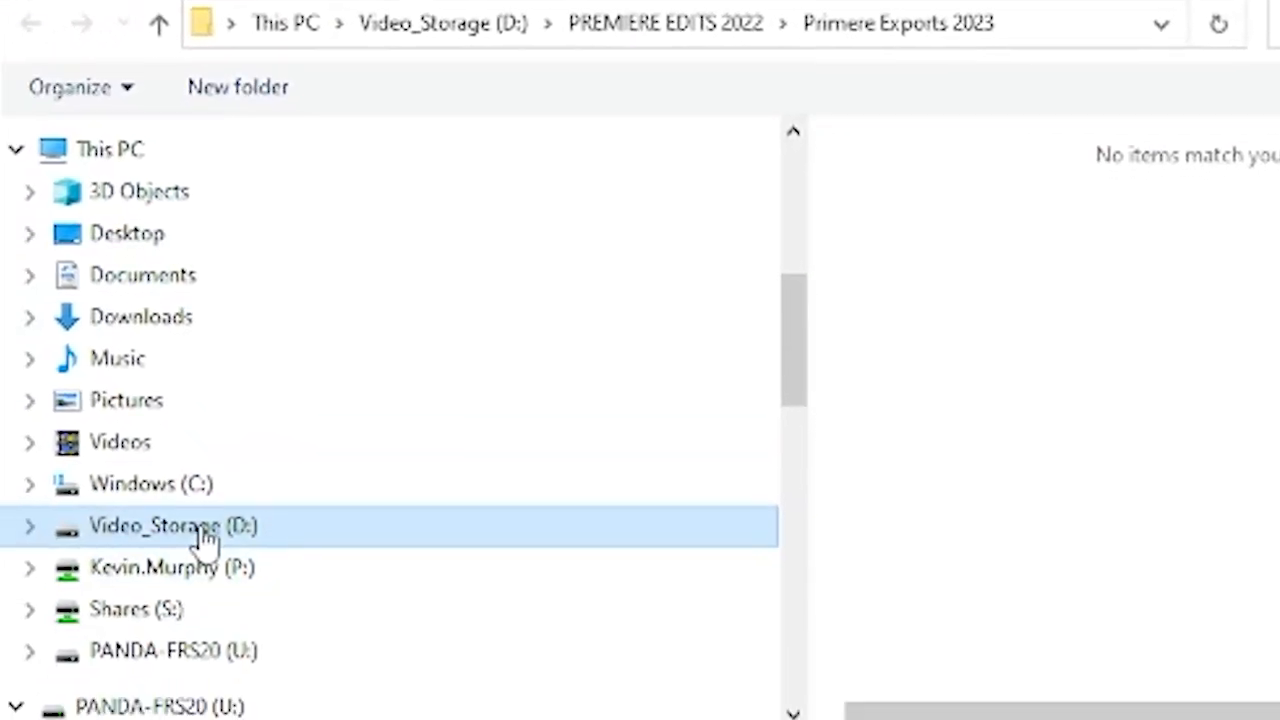
{"action": "left_click", "coordinate": [141, 604]}
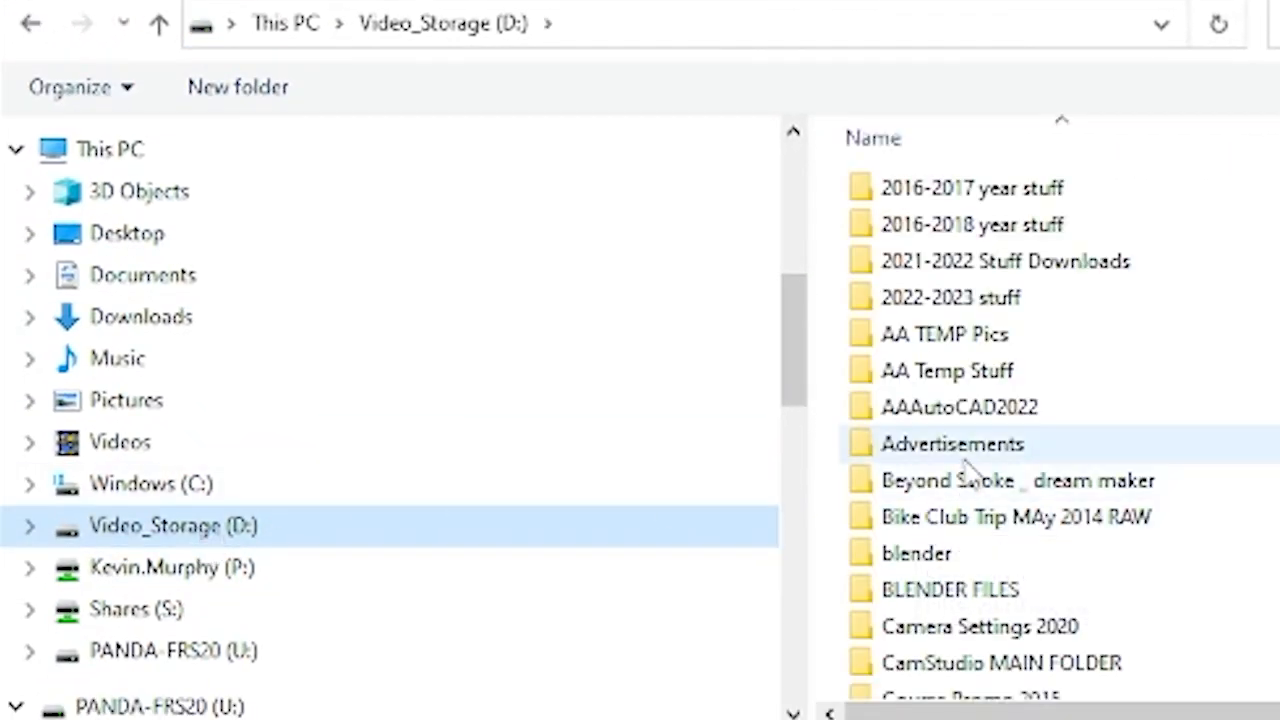
{"action": "scroll", "coordinate": [965, 470], "scroll_direction": "down", "scroll_amount": 7}
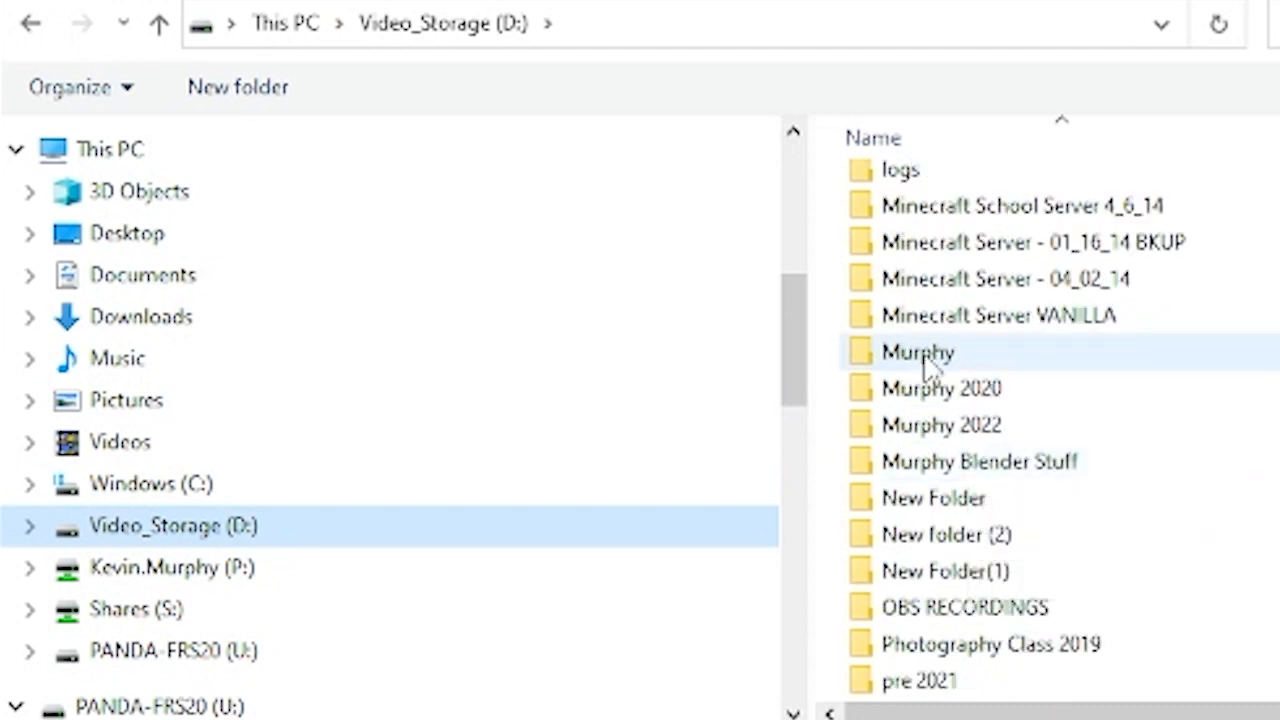
{"action": "double_click", "coordinate": [920, 349]}
{"action": "double_click", "coordinate": [1127, 457]}
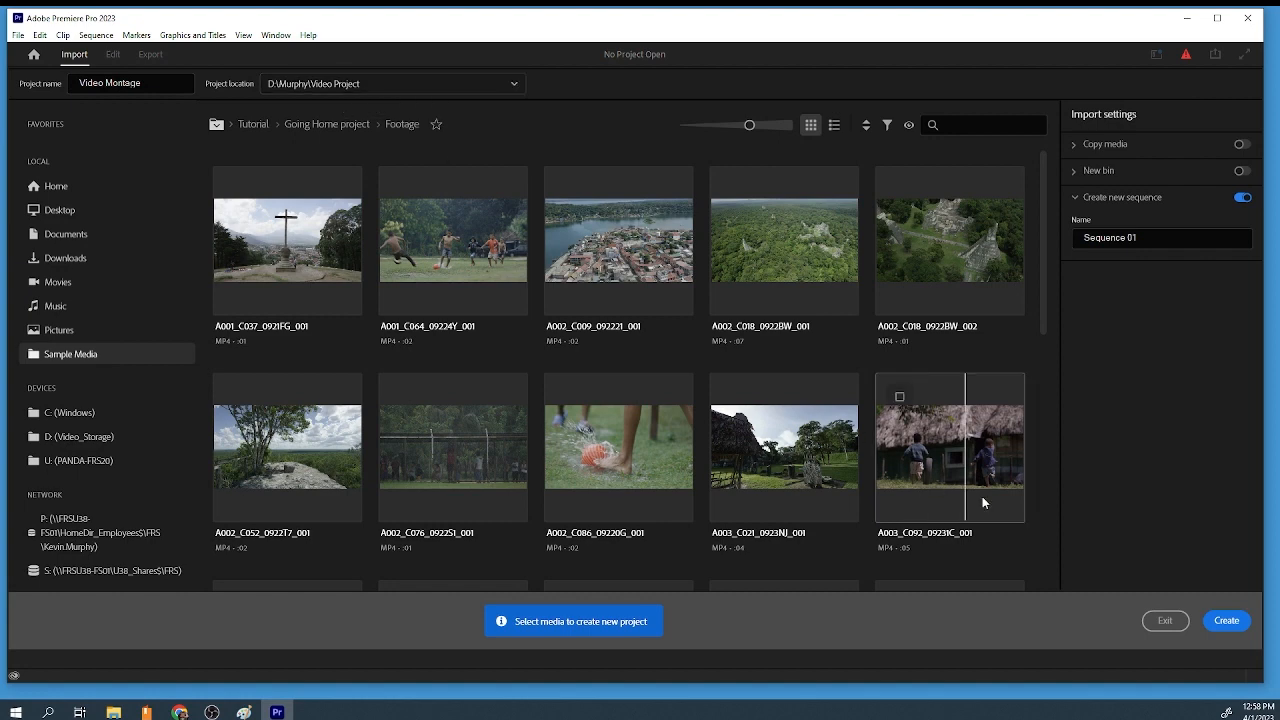
{"action": "left_click", "coordinate": [1218, 621]}
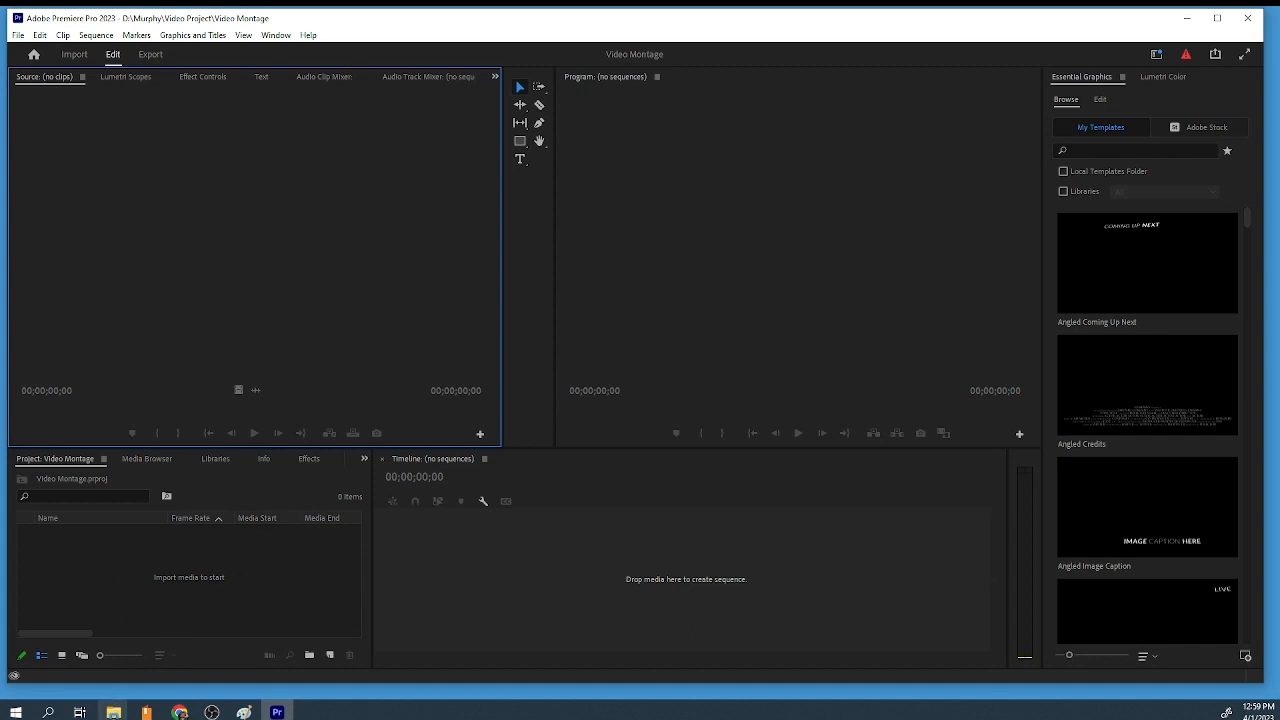
Import DRONE - FRESH Frontier Building July 2020 into the project from 2022-2023 stuff, CONTENT FOLDER - MS PHOTO VIDEO, Drone on Video_Storage (D:)
{"action": "mouse_move", "coordinate": [113, 713]}
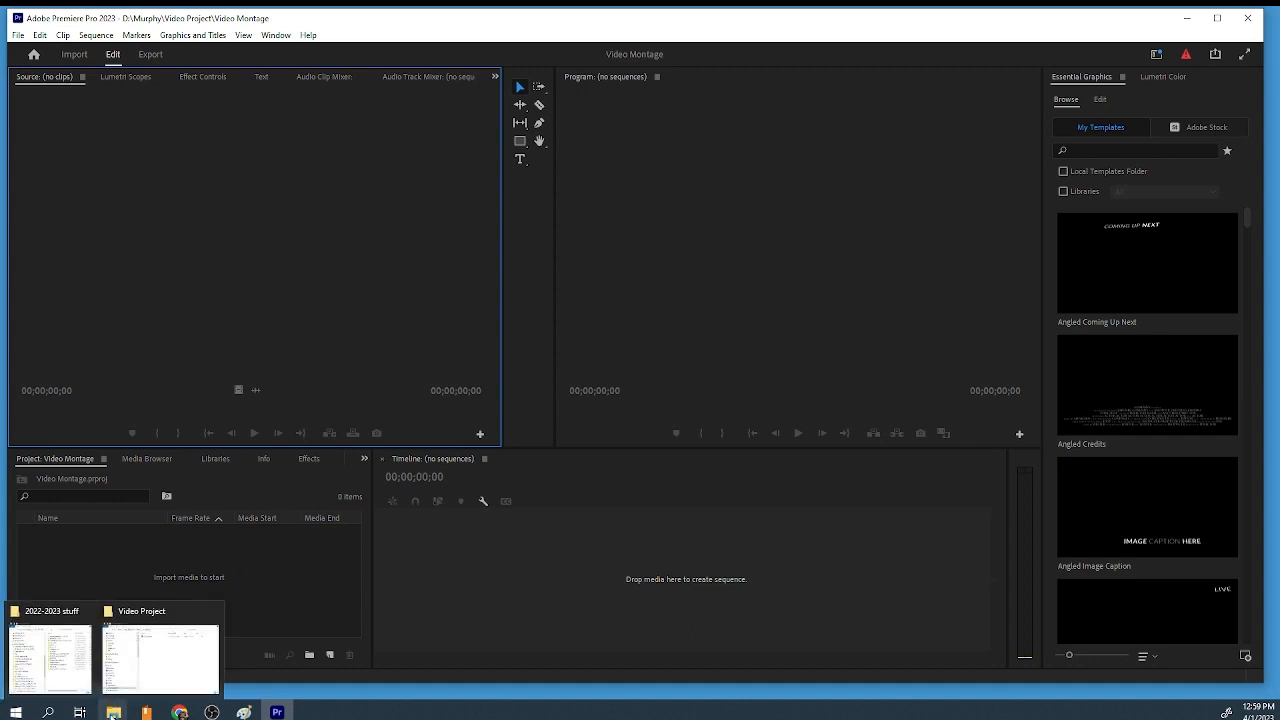
{"action": "left_click", "coordinate": [156, 670]}
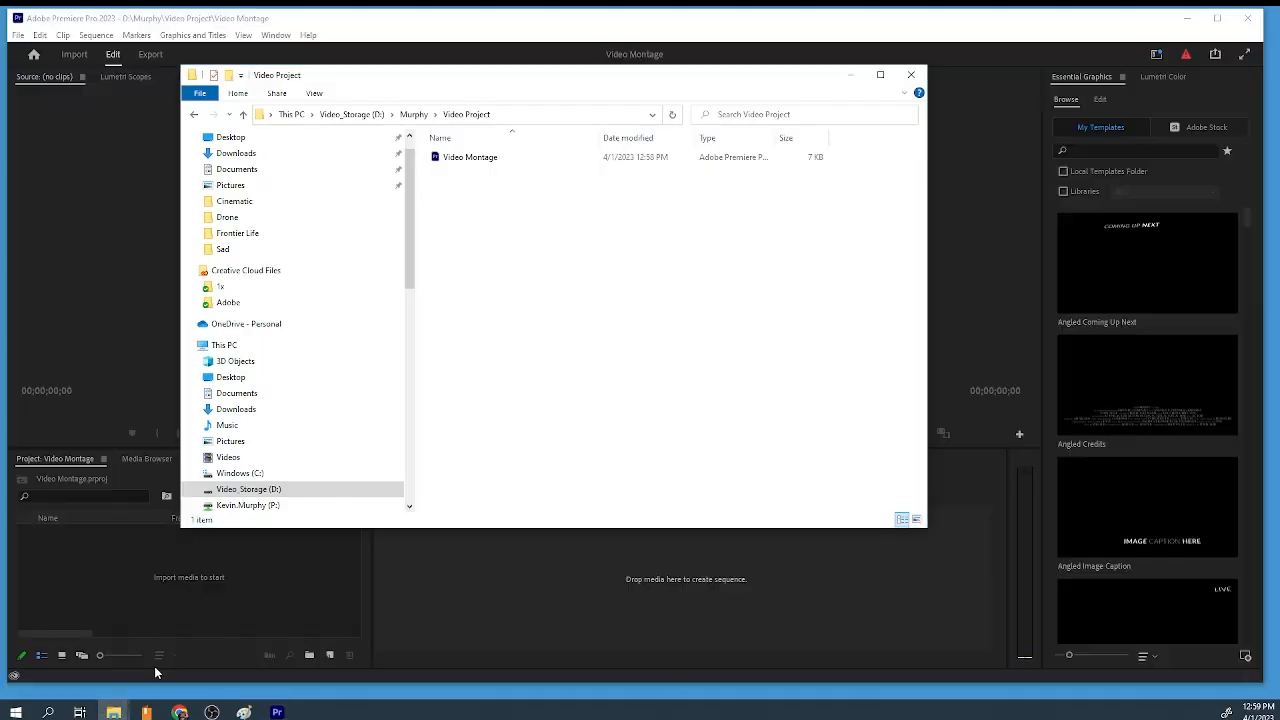
{"action": "left_click", "coordinate": [243, 490]}
{"action": "double_click", "coordinate": [456, 186]}
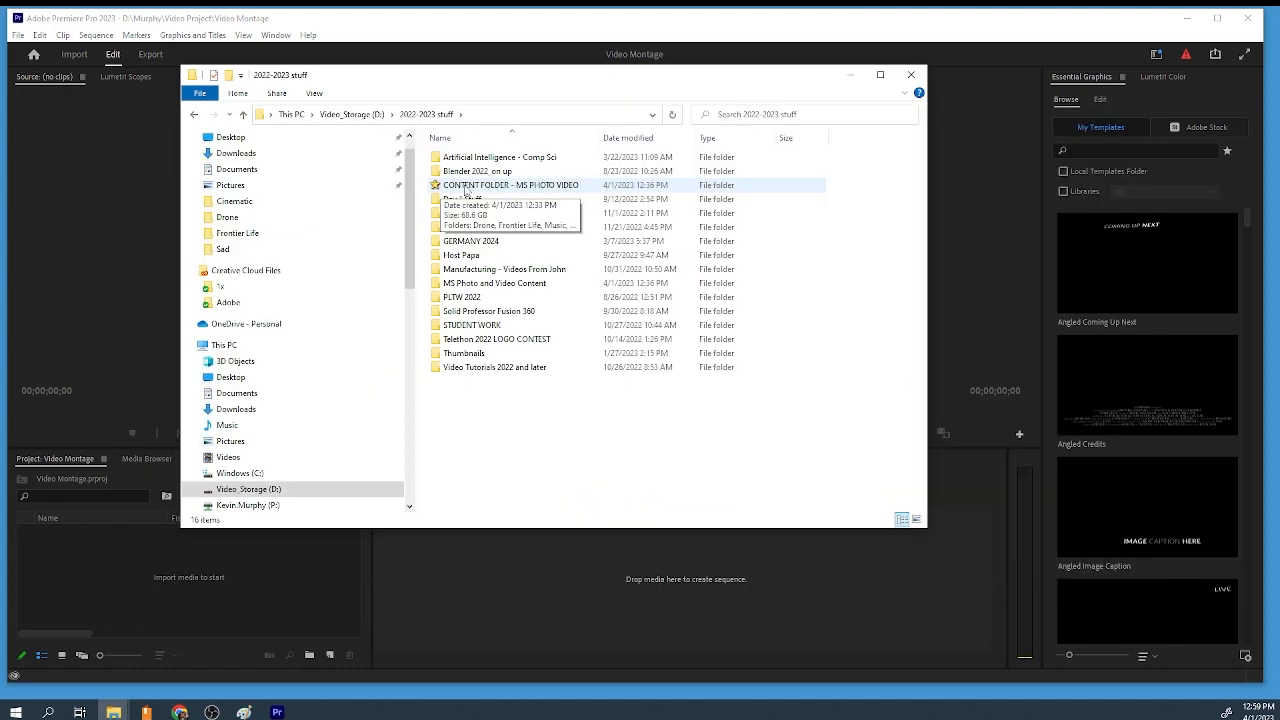
{"action": "double_click", "coordinate": [330, 191]}
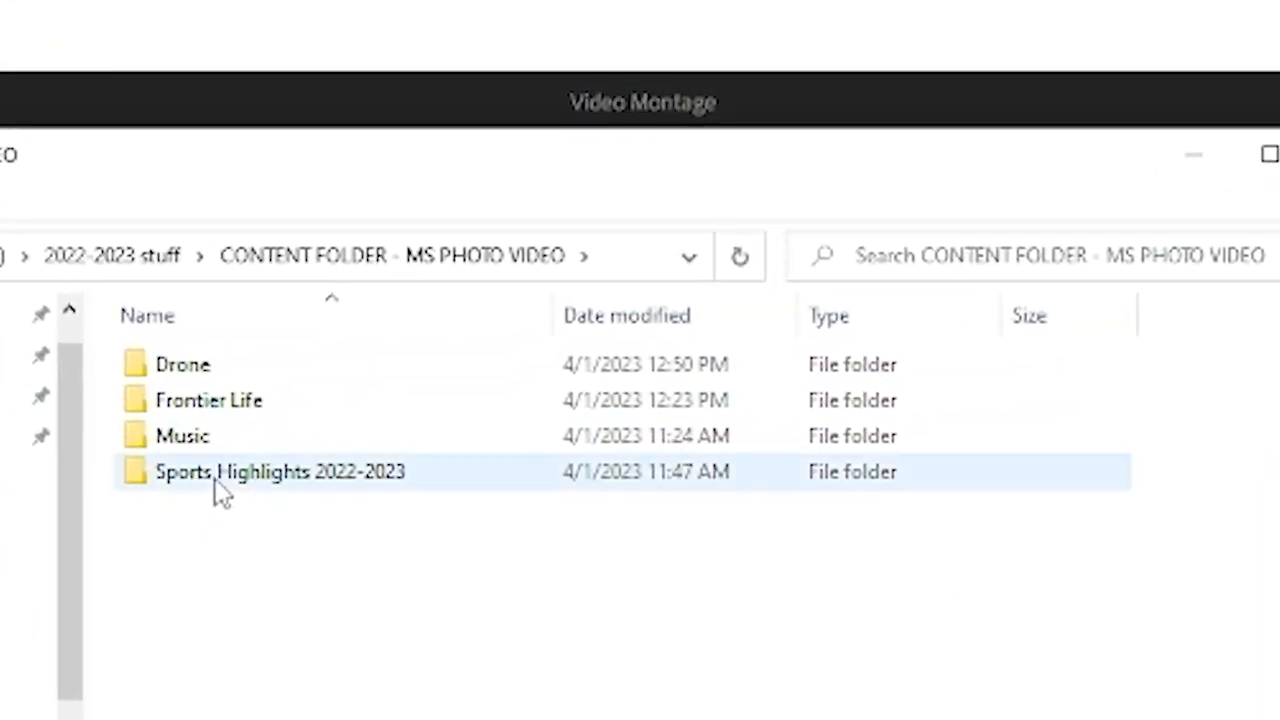
{"action": "double_click", "coordinate": [184, 368]}
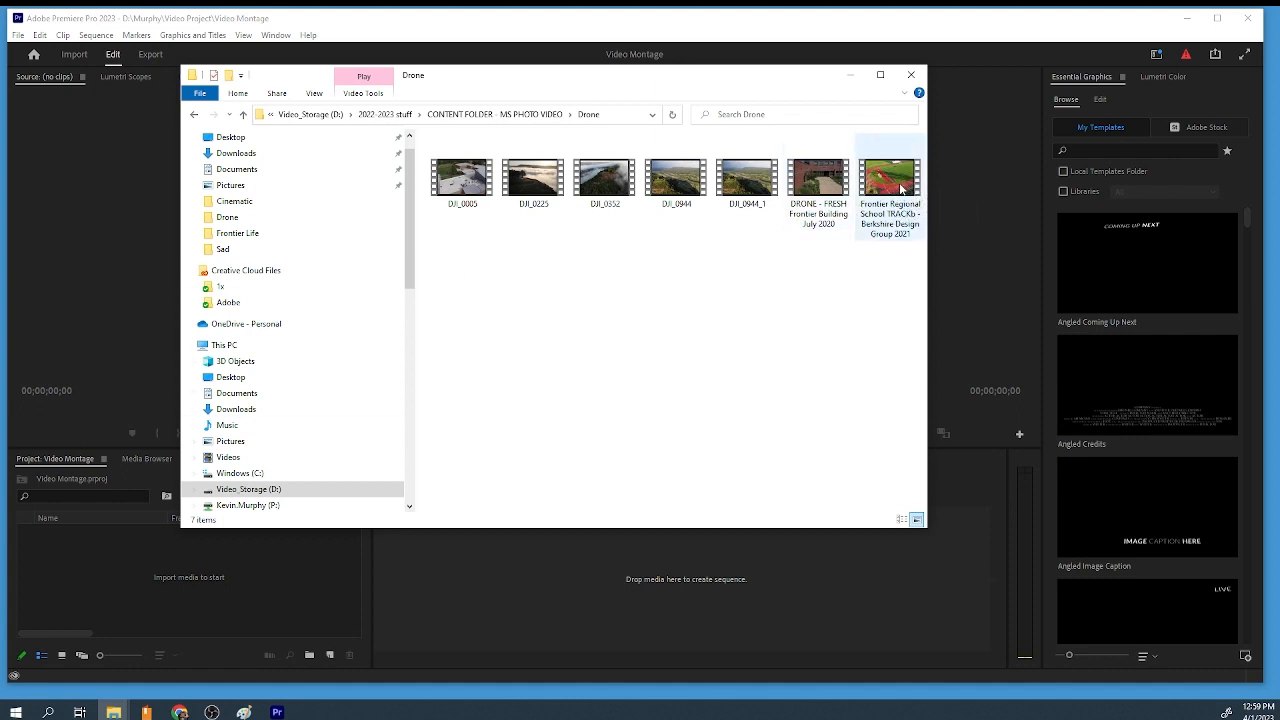
{"action": "left_click_drag", "start_coordinate": [829, 189], "coordinate": [115, 578]}
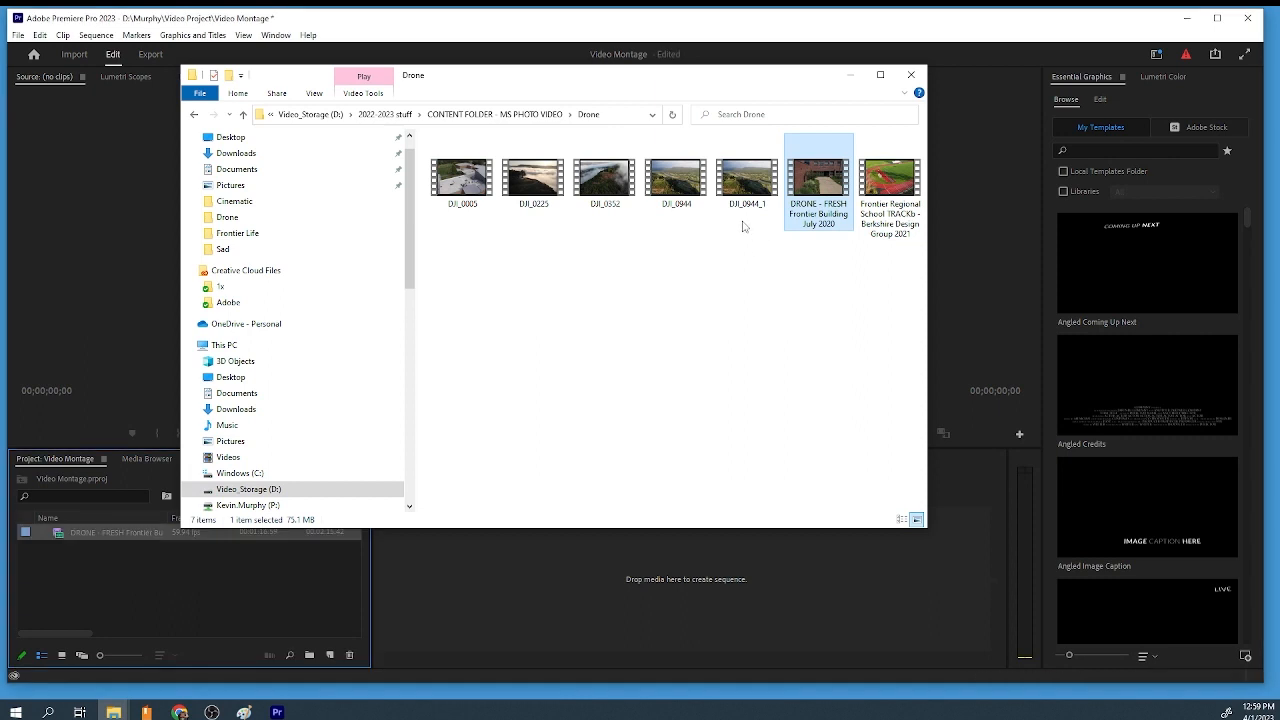
Import the whole Frontier Life folder from CONTENT FOLDER - MS PHOTO VIDEO into the Video Montage project
{"action": "left_click", "coordinate": [530, 115]}
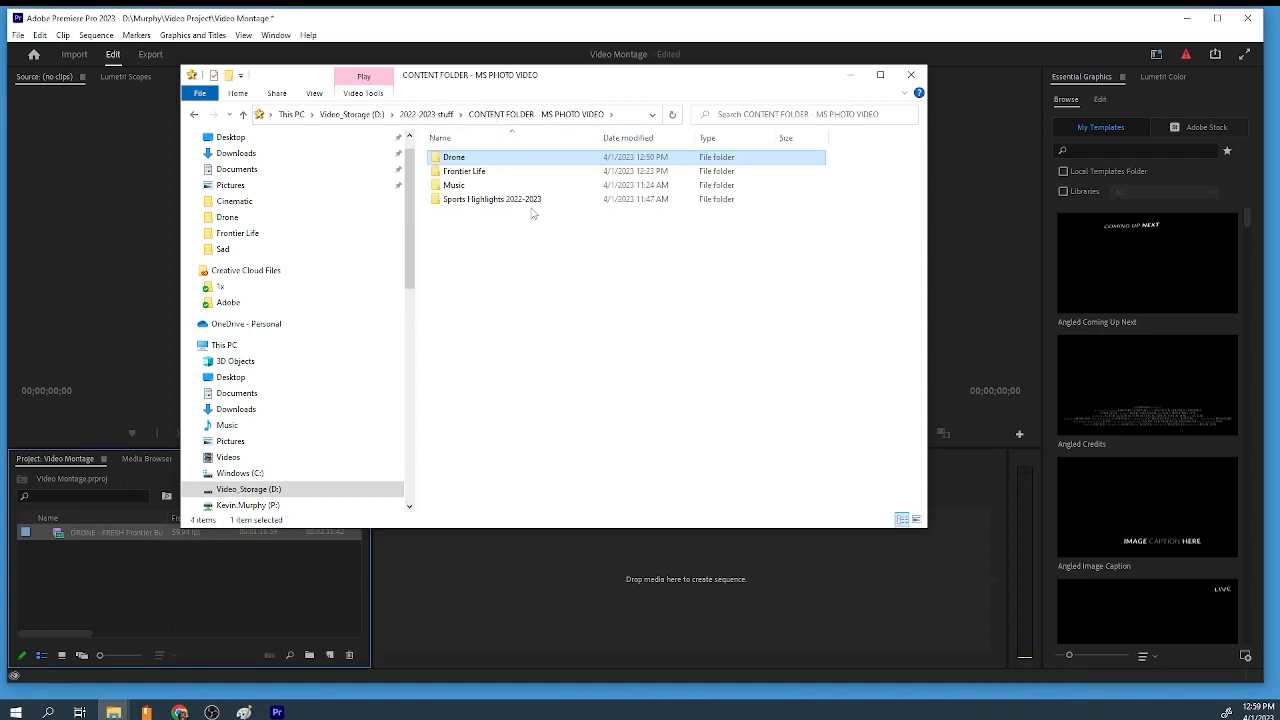
{"action": "double_click", "coordinate": [466, 173]}
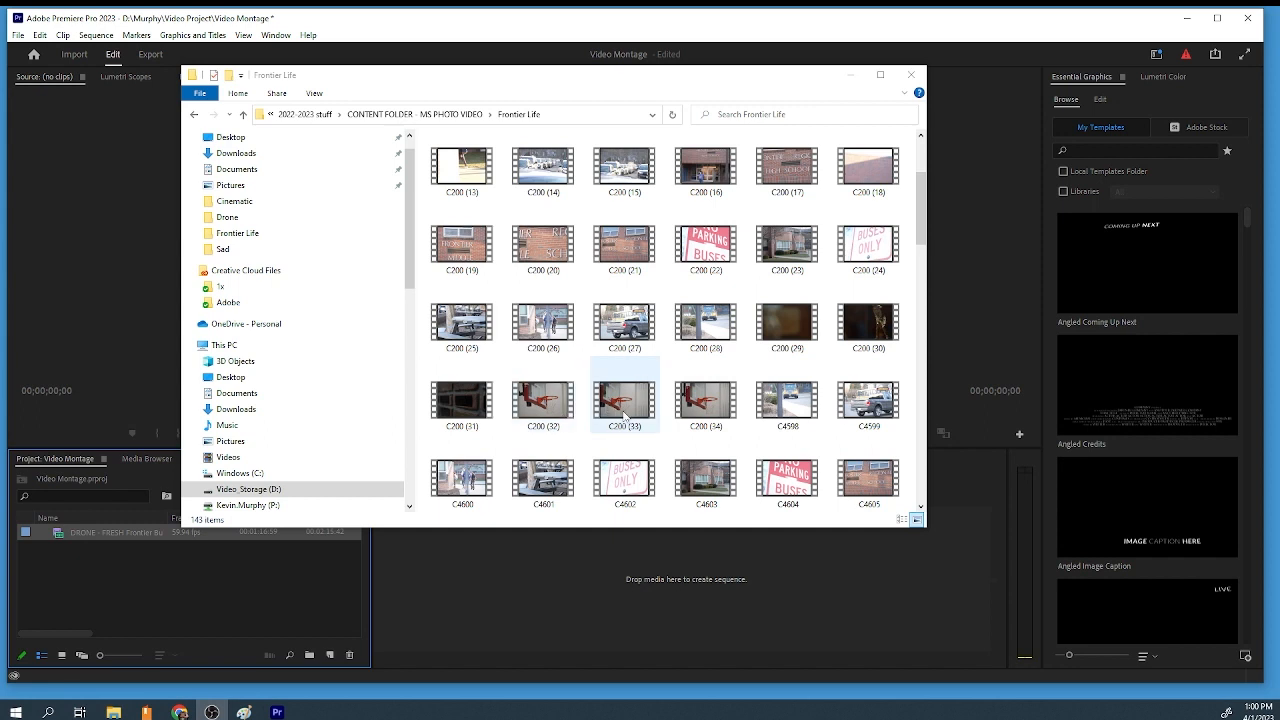
{"action": "left_click", "coordinate": [462, 114]}
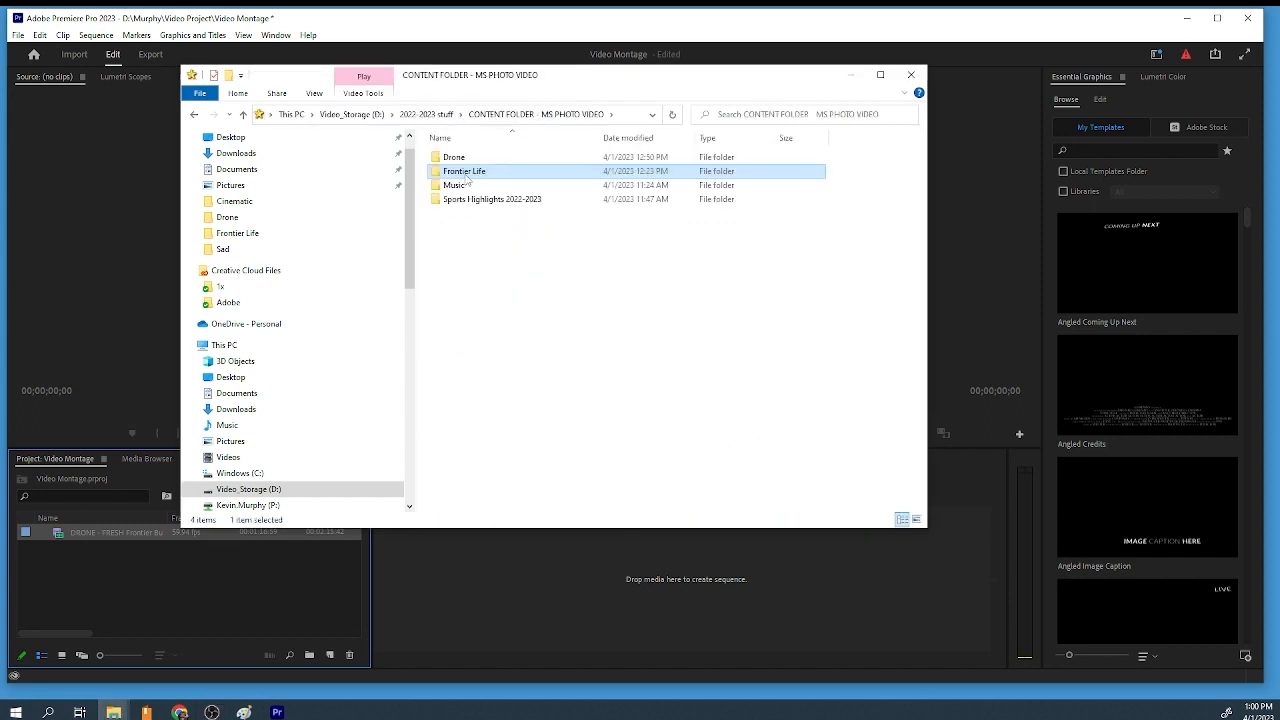
{"action": "left_click_drag", "start_coordinate": [468, 172], "coordinate": [100, 576]}
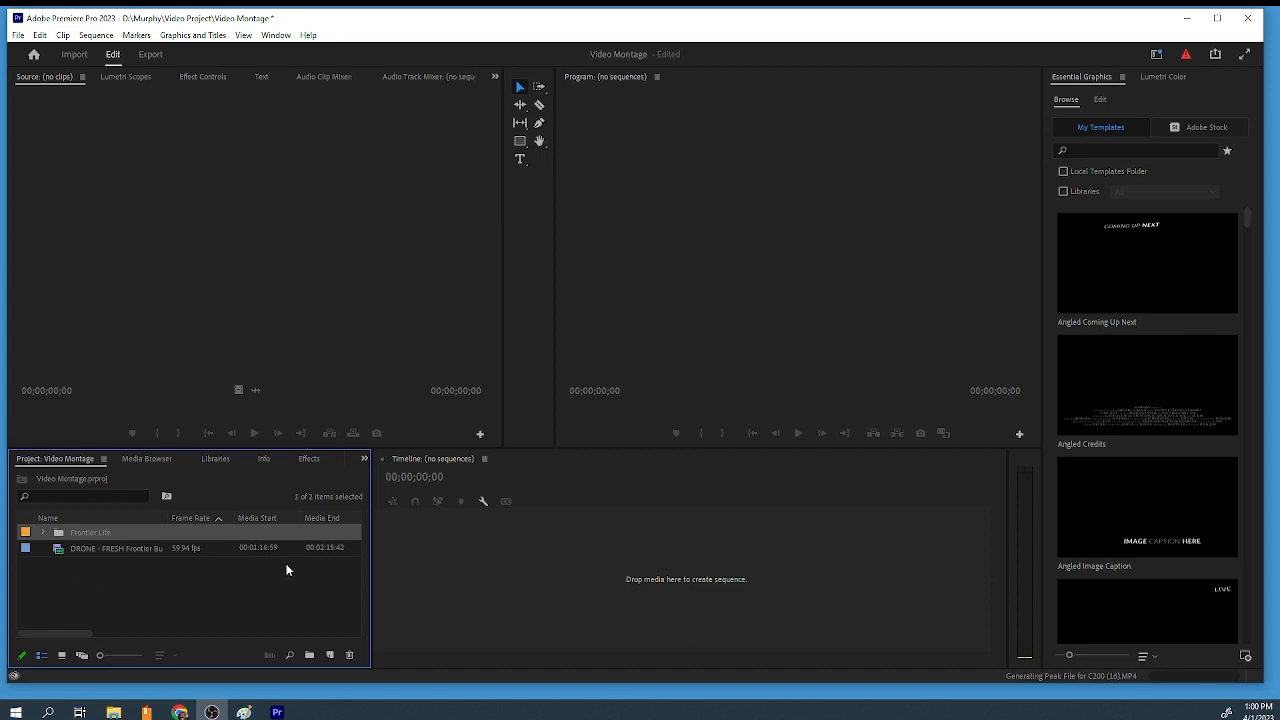
Expand the Frontier Life bin and preview the C200 (1).MP4 clip in the Source Monitor
{"action": "left_click", "coordinate": [44, 533]}
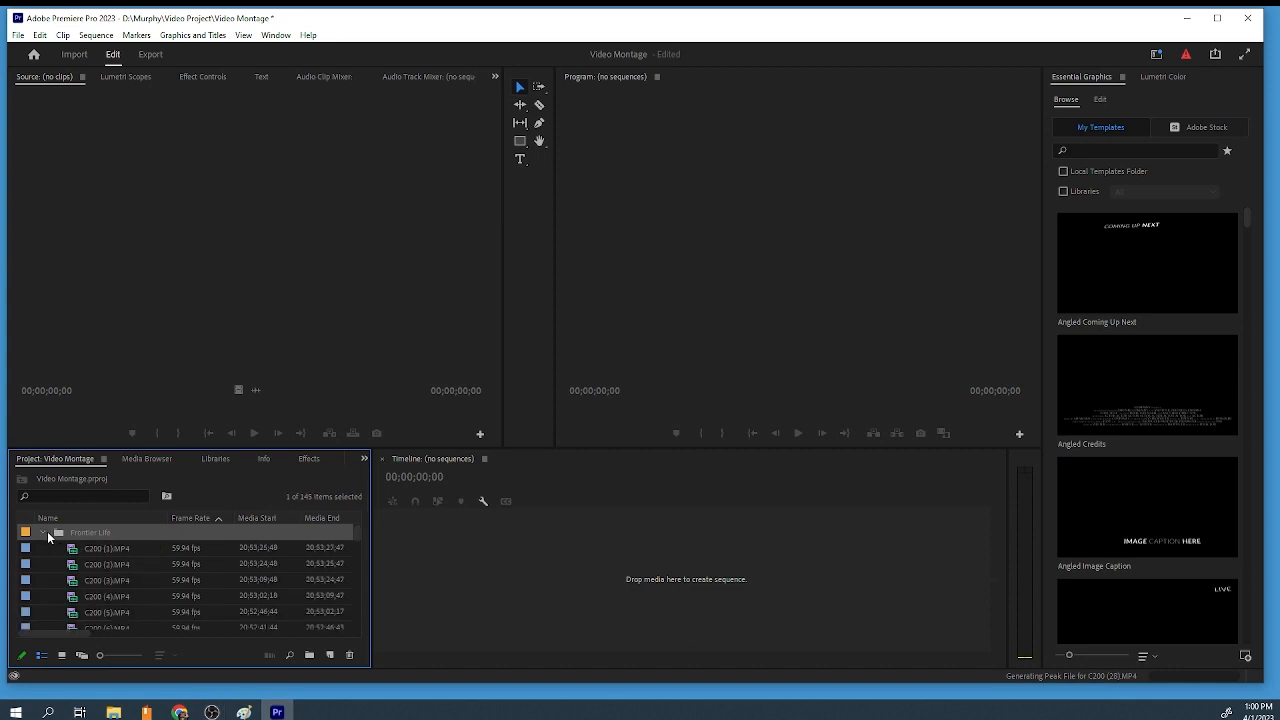
{"action": "left_click", "coordinate": [89, 549]}
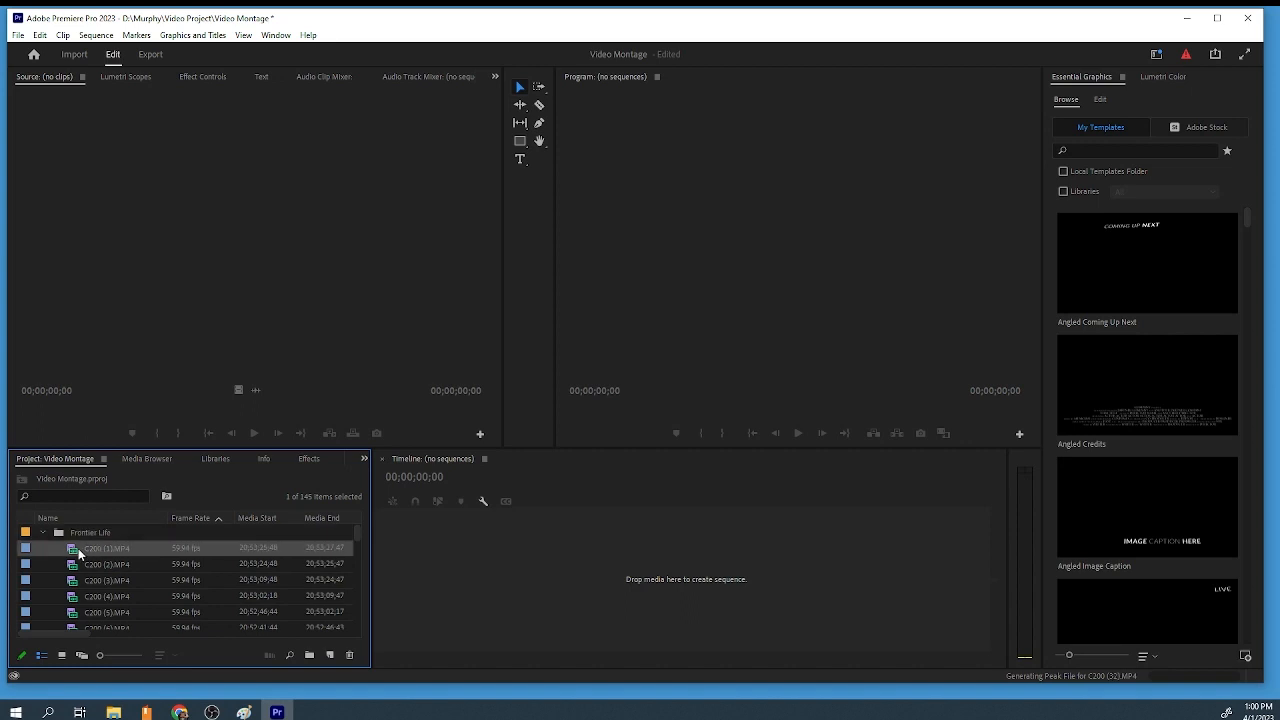
{"action": "double_click", "coordinate": [78, 548]}
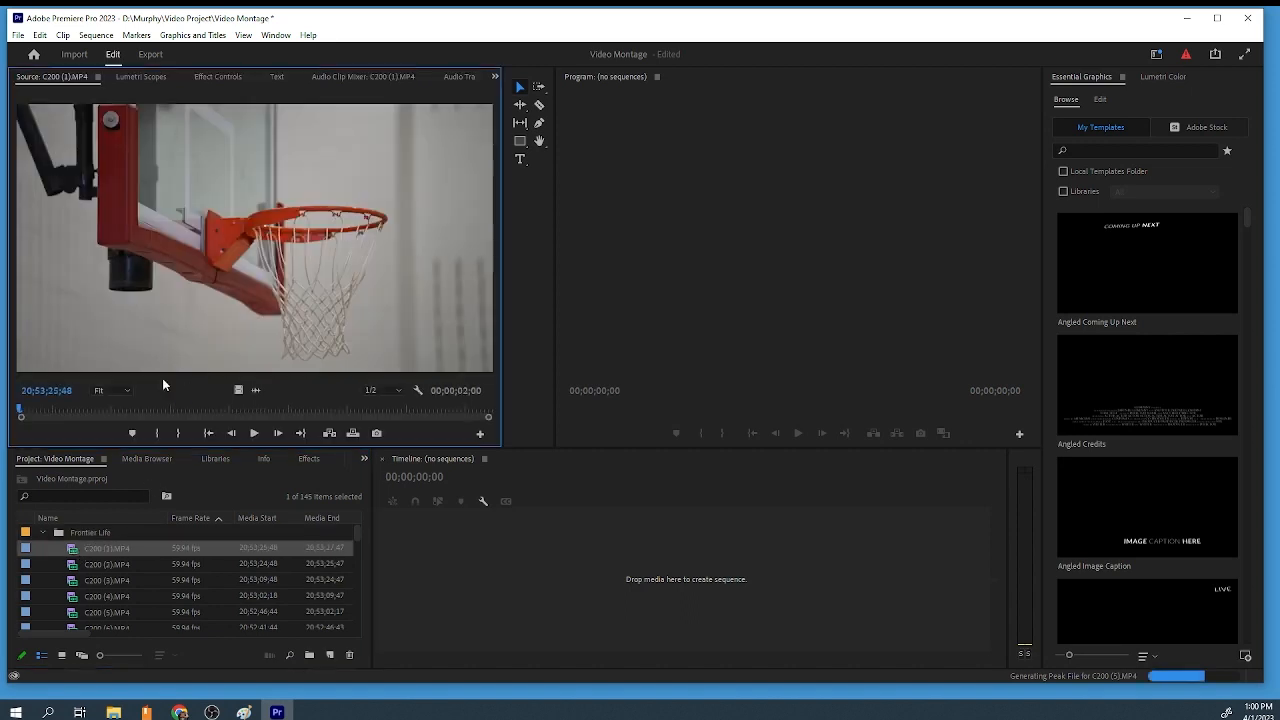
{"action": "left_click", "coordinate": [254, 433]}
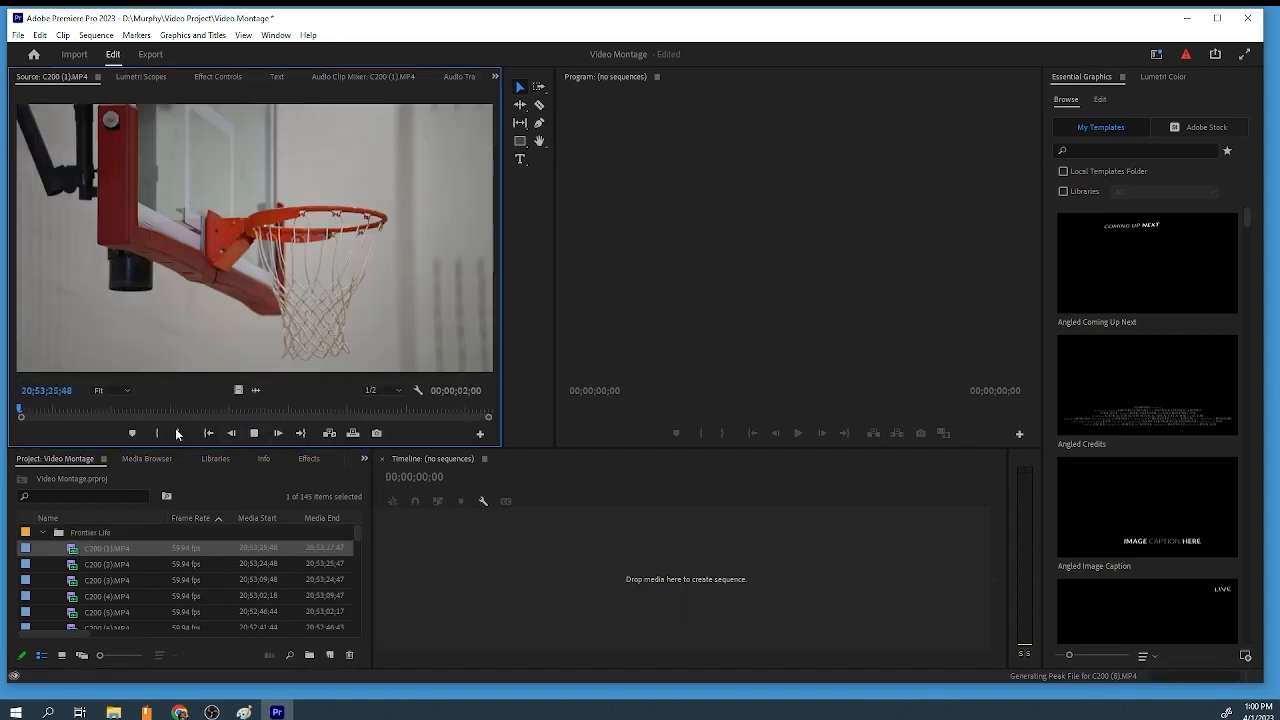
{"action": "left_click", "coordinate": [254, 433]}
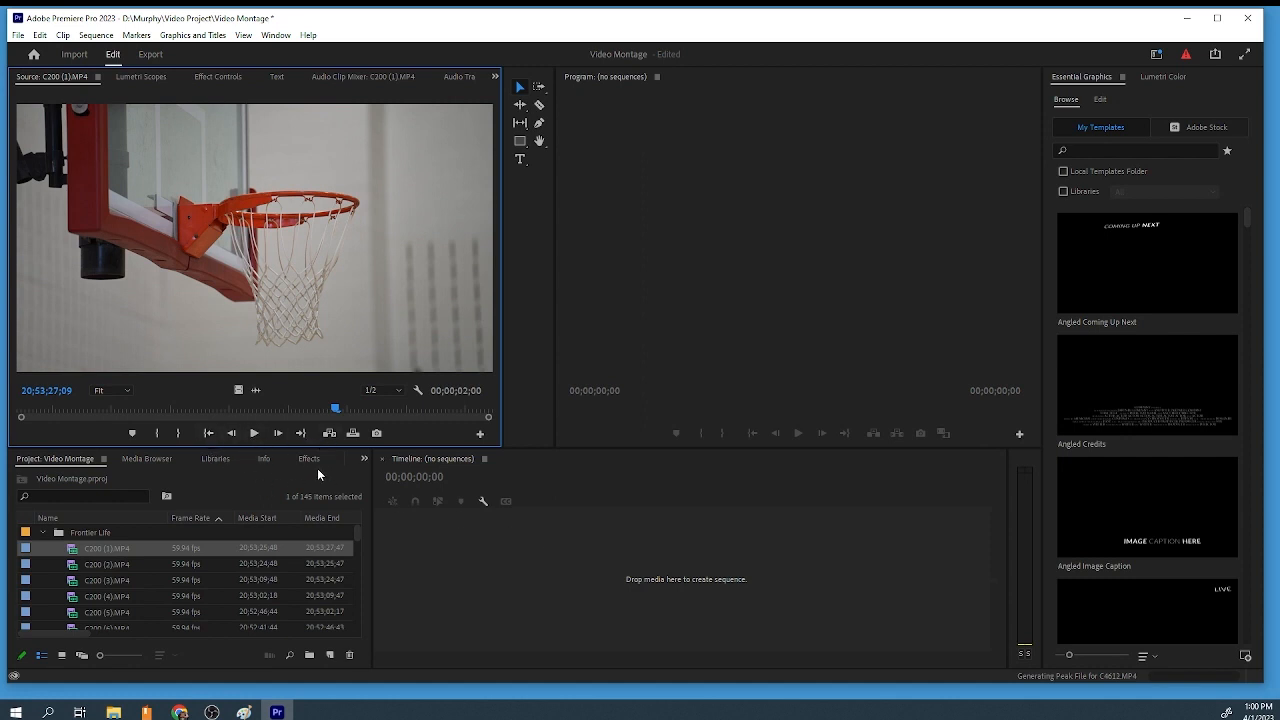
Create a new sequence from the C200 (1).MP4 clip and move its playhead to 00;00;00;52
{"action": "left_click", "coordinate": [75, 553]}
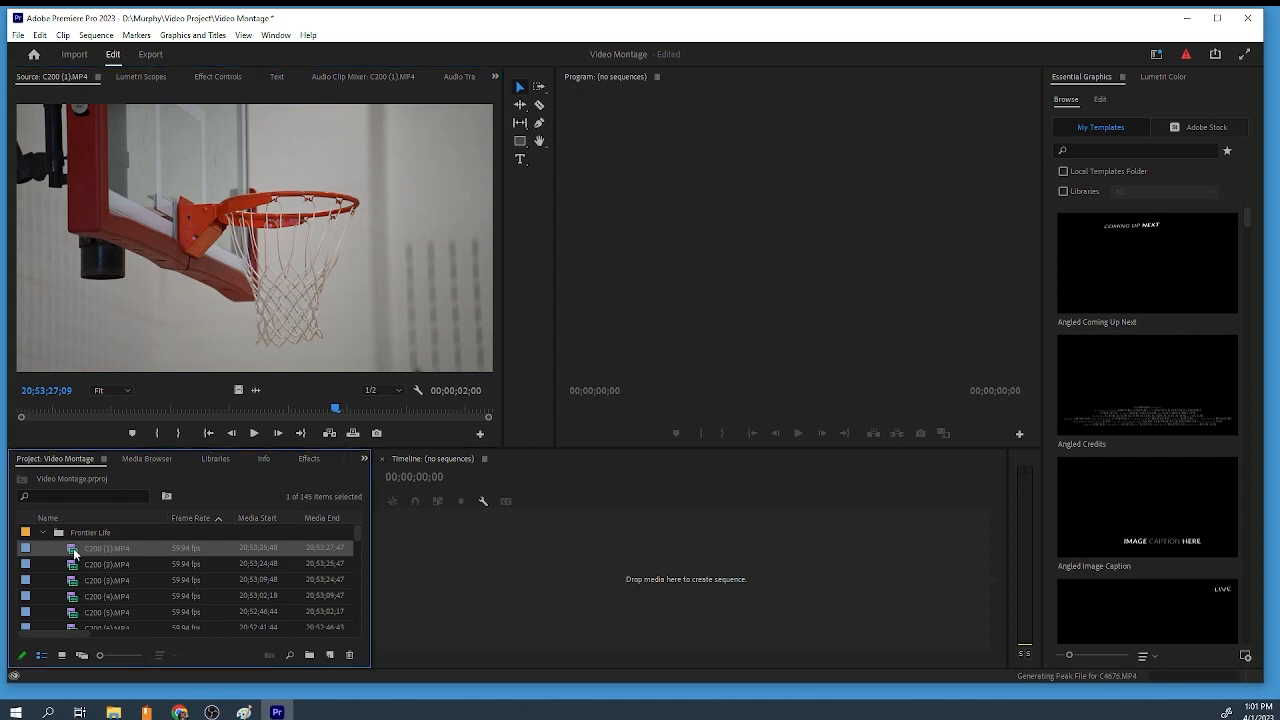
{"action": "scroll", "coordinate": [212, 608], "scroll_direction": "down", "scroll_amount": 10}
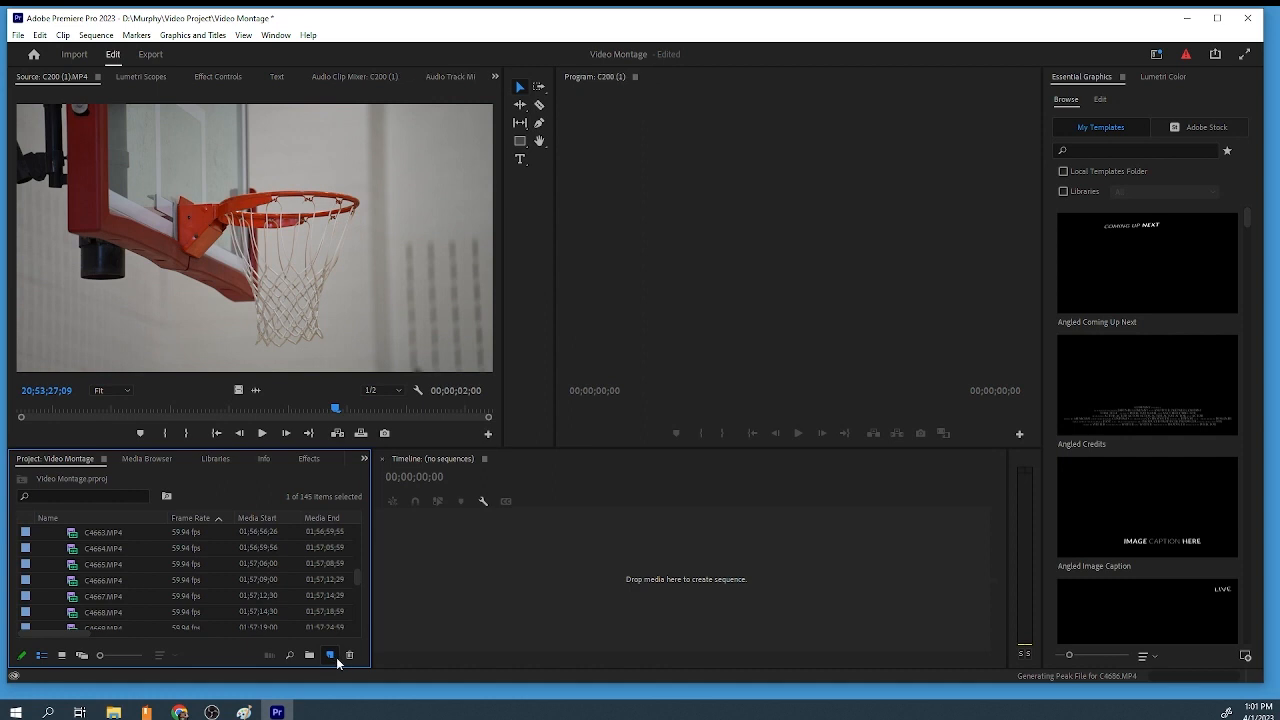
{"action": "left_click_drag", "start_coordinate": [337, 662], "coordinate": [331, 657]}
{"action": "left_click_drag", "start_coordinate": [374, 600], "coordinate": [337, 593]}
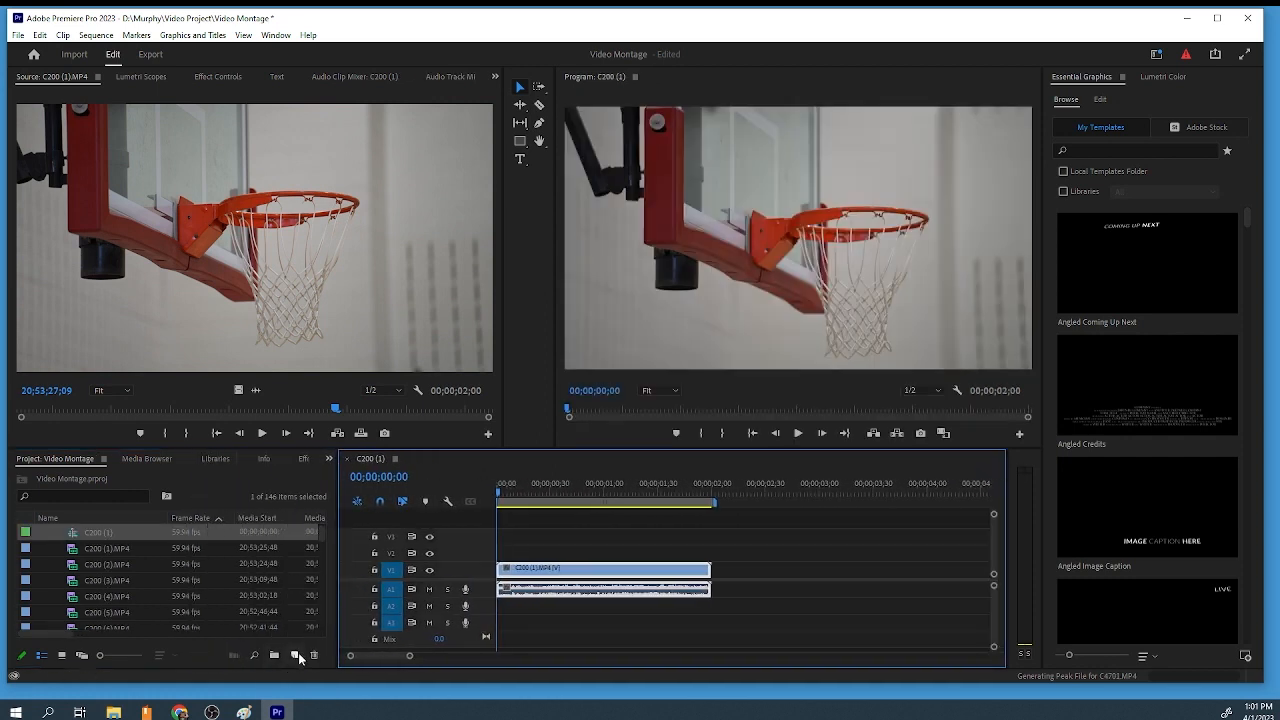
{"action": "mouse_move", "coordinate": [589, 484]}
{"action": "left_mouse_down"}
{"action": "mouse_move", "coordinate": [786, 492]}
{"action": "mouse_move", "coordinate": [589, 490]}
{"action": "left_mouse_up"}
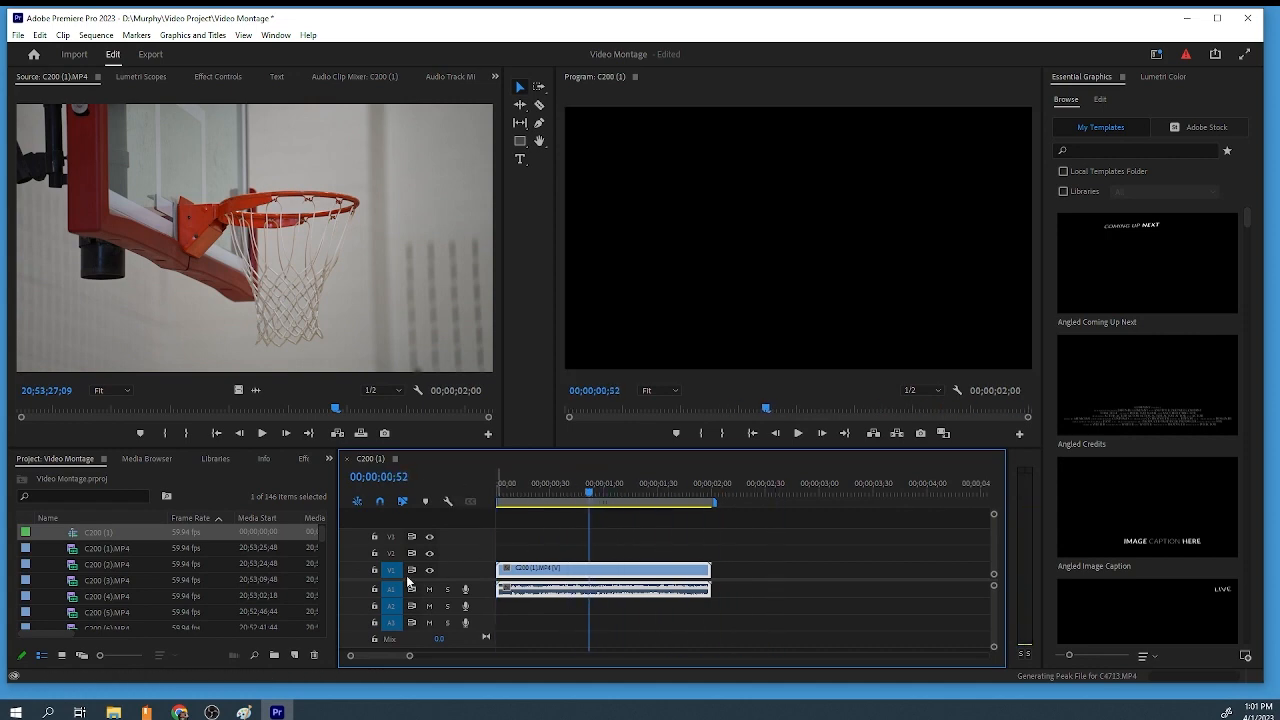
Rename the new C200 (1) sequence in the Frontier Life bin as Timeline Prject
{"action": "left_click", "coordinate": [88, 534]}
{"action": "type", "text": "fi"}
{"action": "type", "text": "meline Fi"}
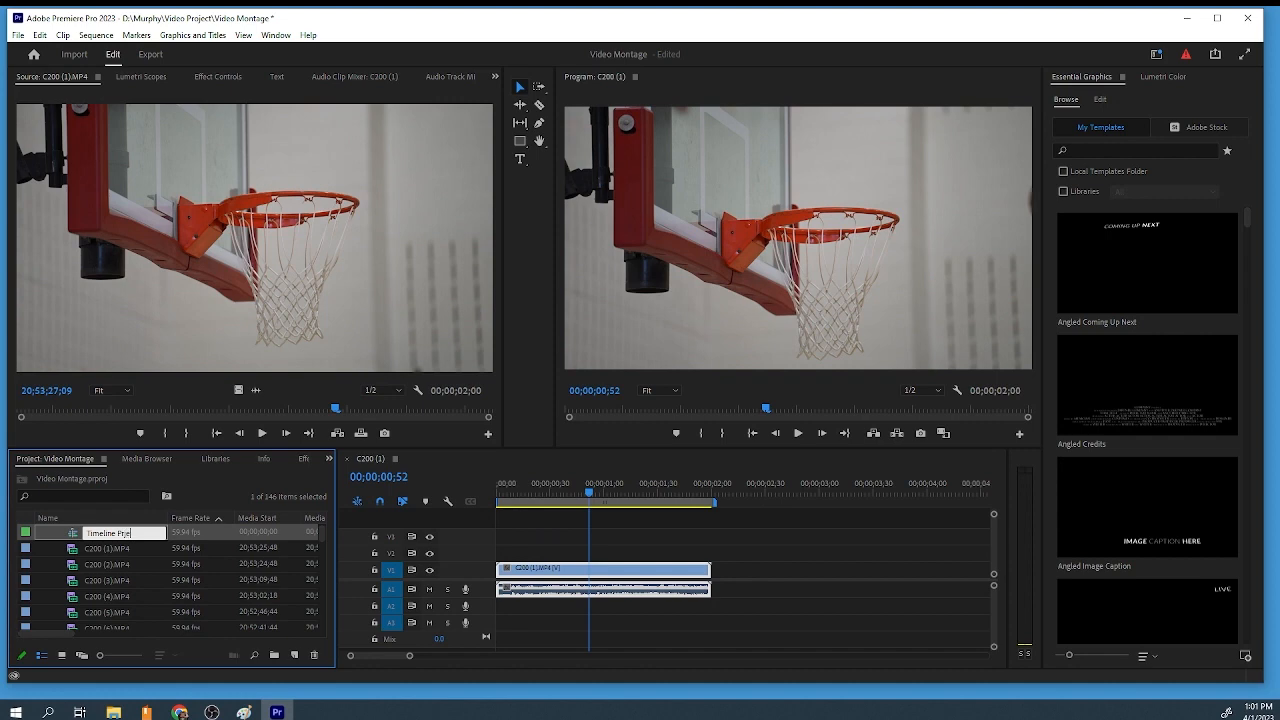
{"action": "type", "text": "ct"}
{"action": "key", "text": "Tab"}
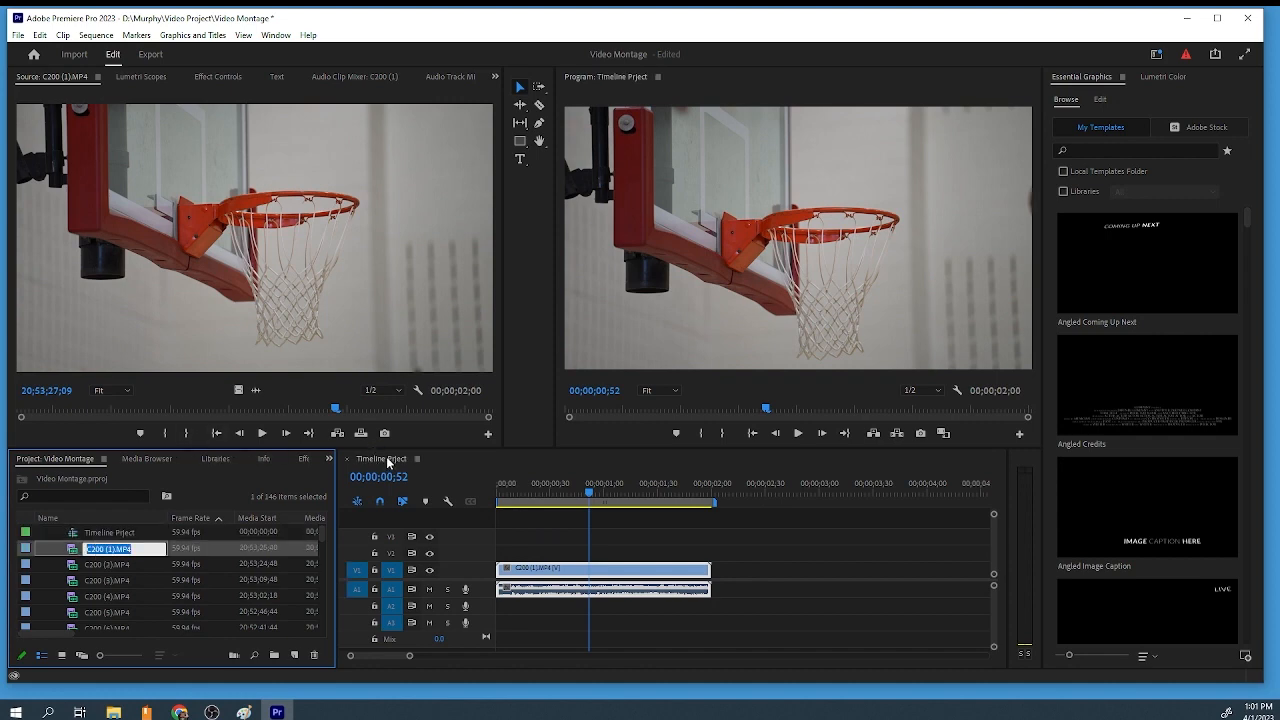
Scrub through the sequence, and play the C200 (2).MP4 and C200 (3).MP4 clips in the Source Monitor
{"action": "left_click_drag", "start_coordinate": [565, 495], "coordinate": [540, 495]}
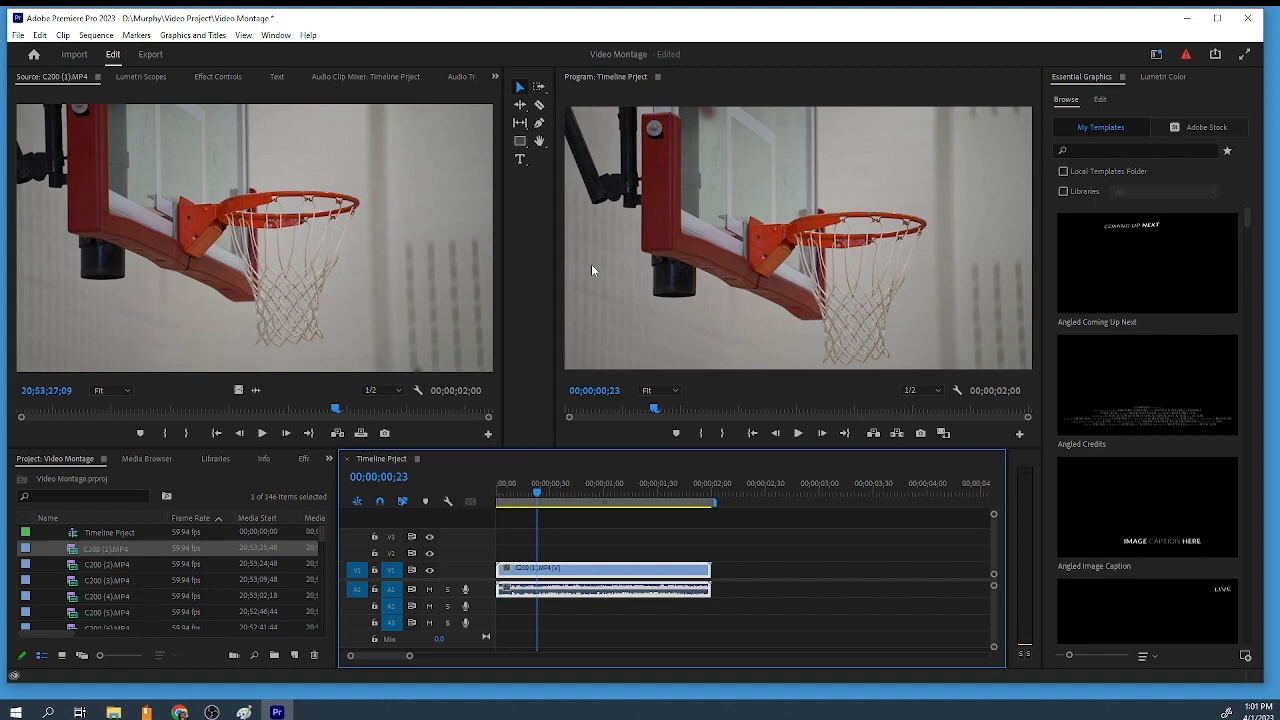
{"action": "double_click", "coordinate": [76, 566]}
{"action": "left_click", "coordinate": [261, 433]}
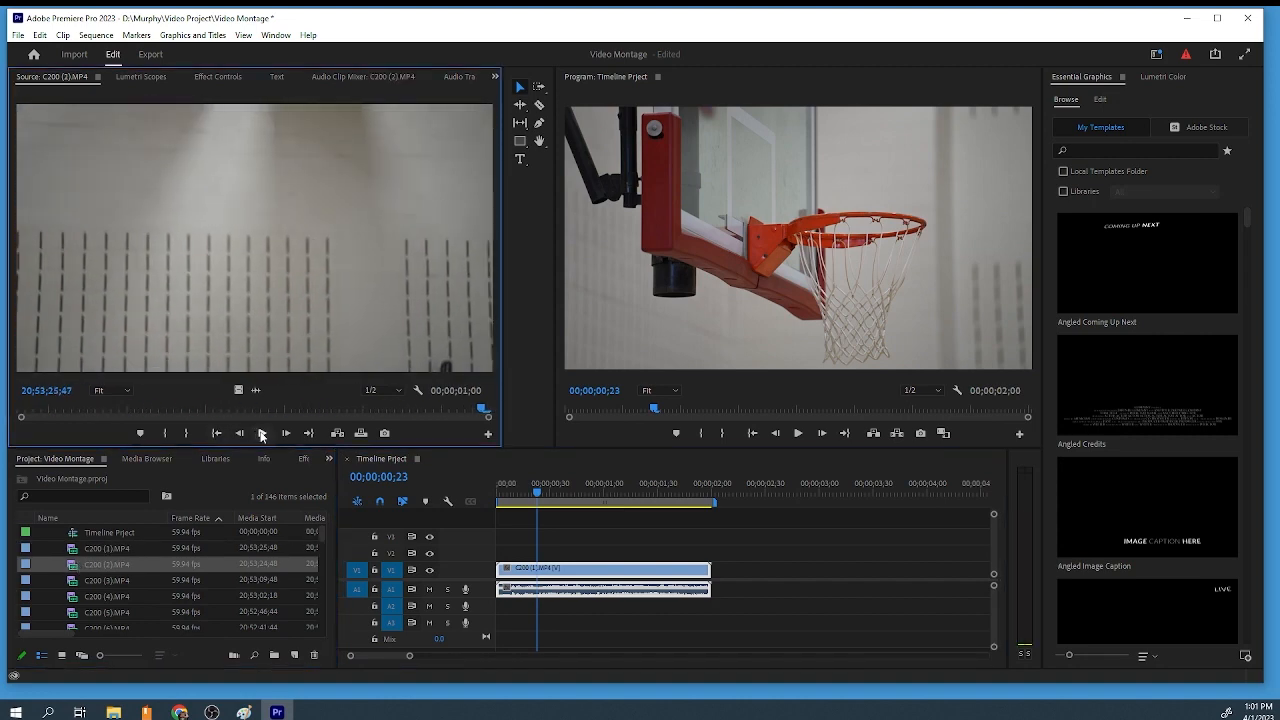
{"action": "double_click", "coordinate": [125, 580]}
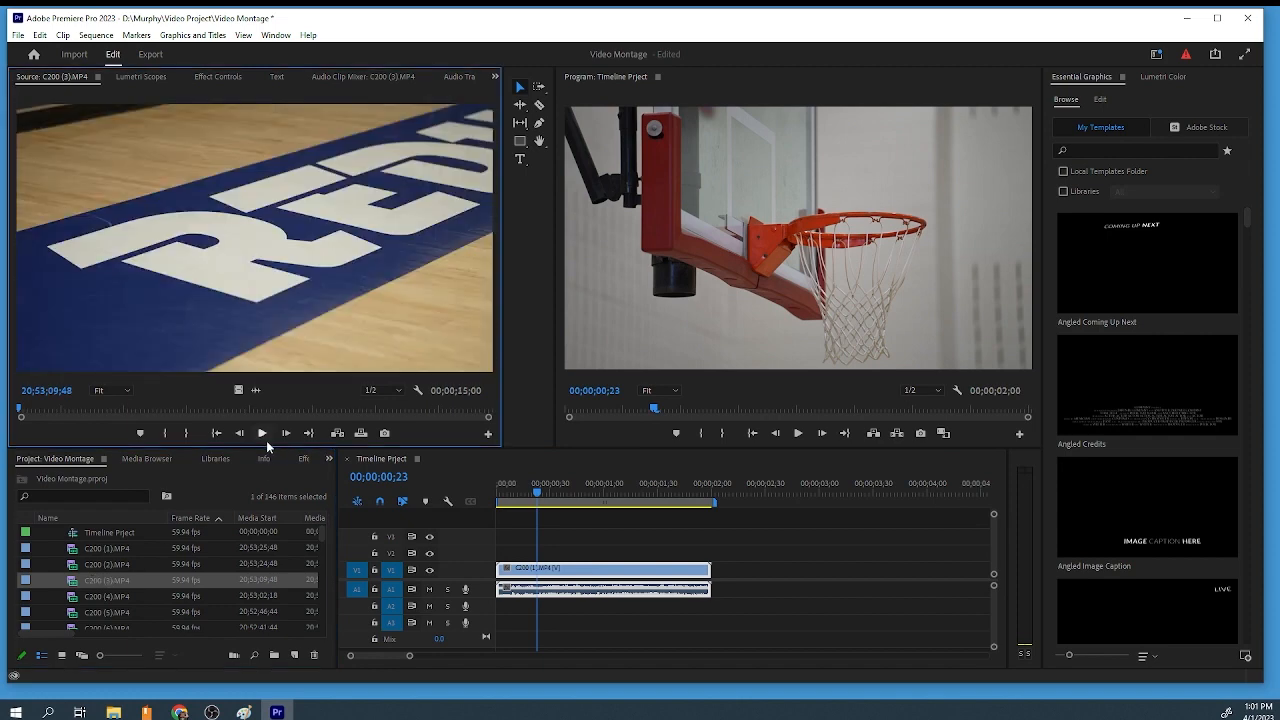
{"action": "left_click", "coordinate": [261, 433]}
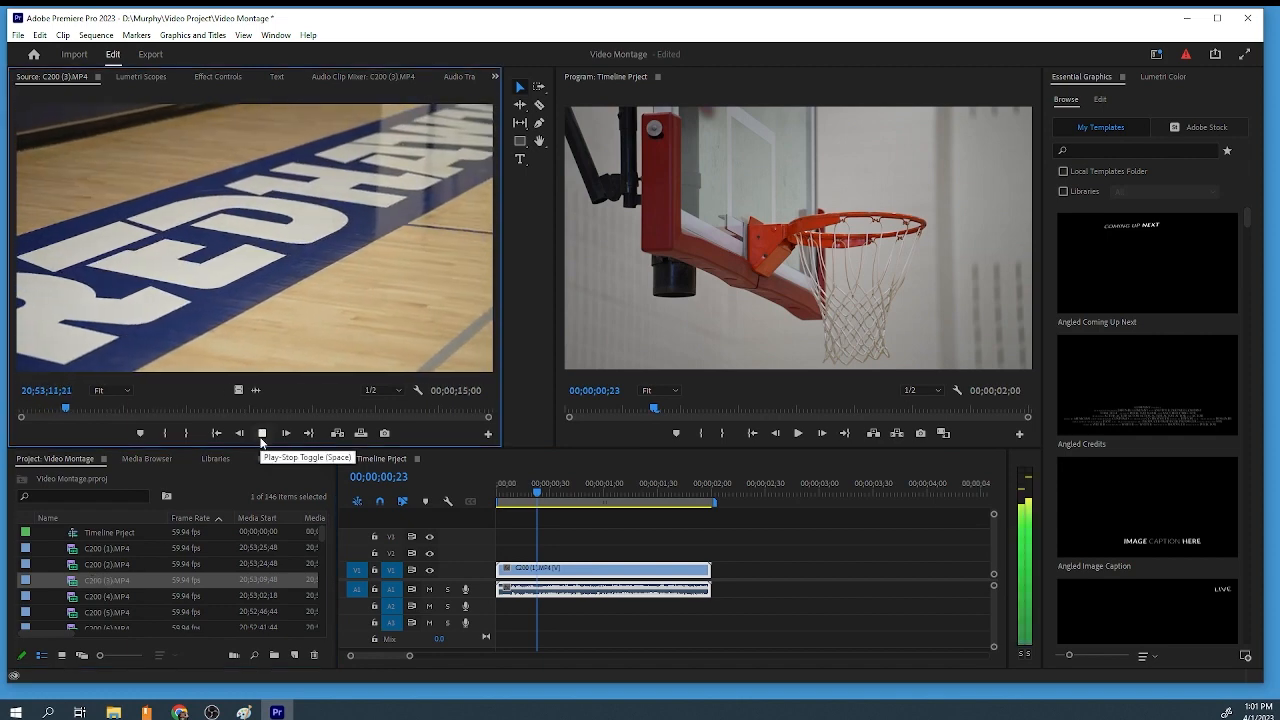
{"action": "left_click", "coordinate": [261, 438]}
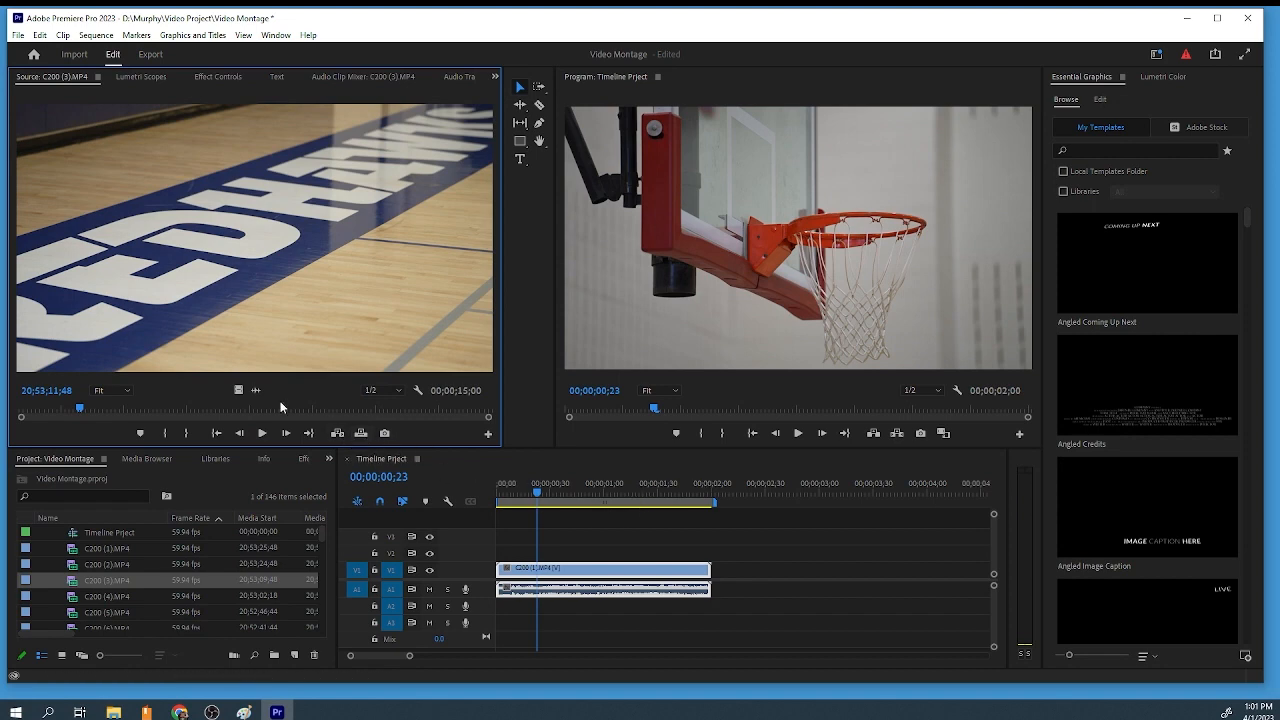
Insert the full C200 (3).MP4 clip into the sequence at 00;00;02;01, just after C200 (1).MP4
{"action": "left_click_drag", "start_coordinate": [705, 491], "coordinate": [716, 492]}
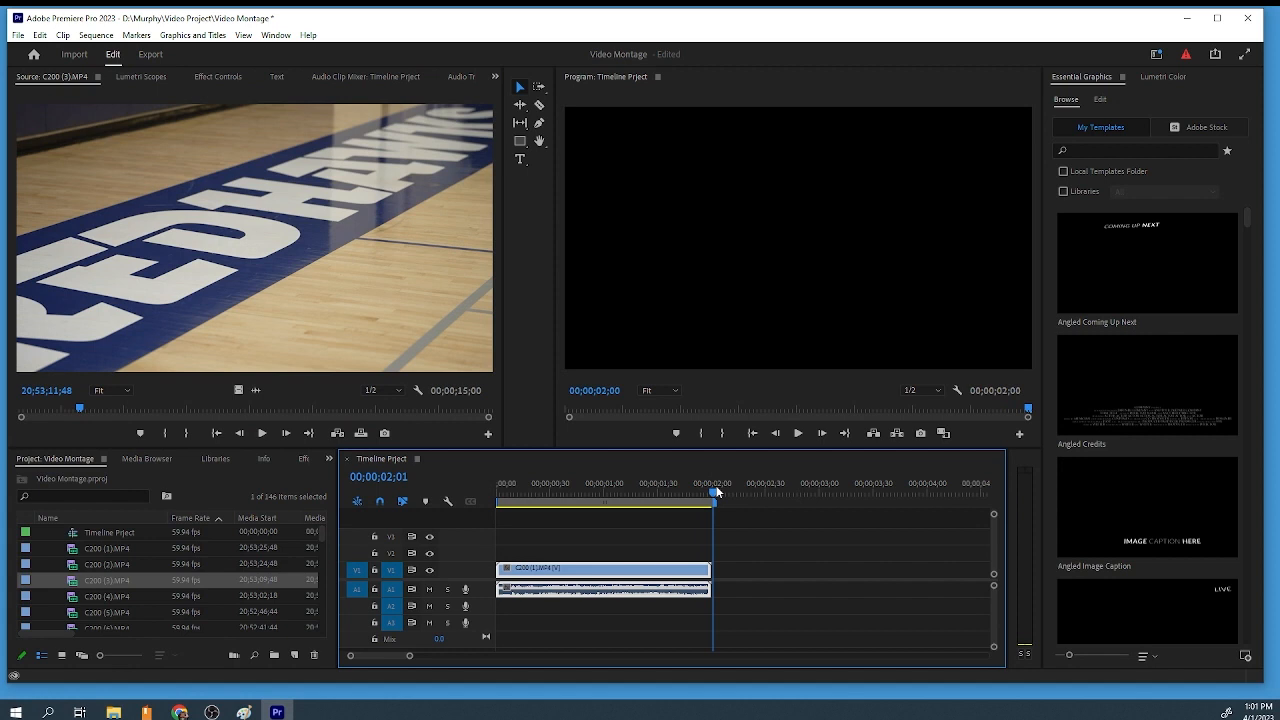
{"action": "left_click", "coordinate": [336, 433]}
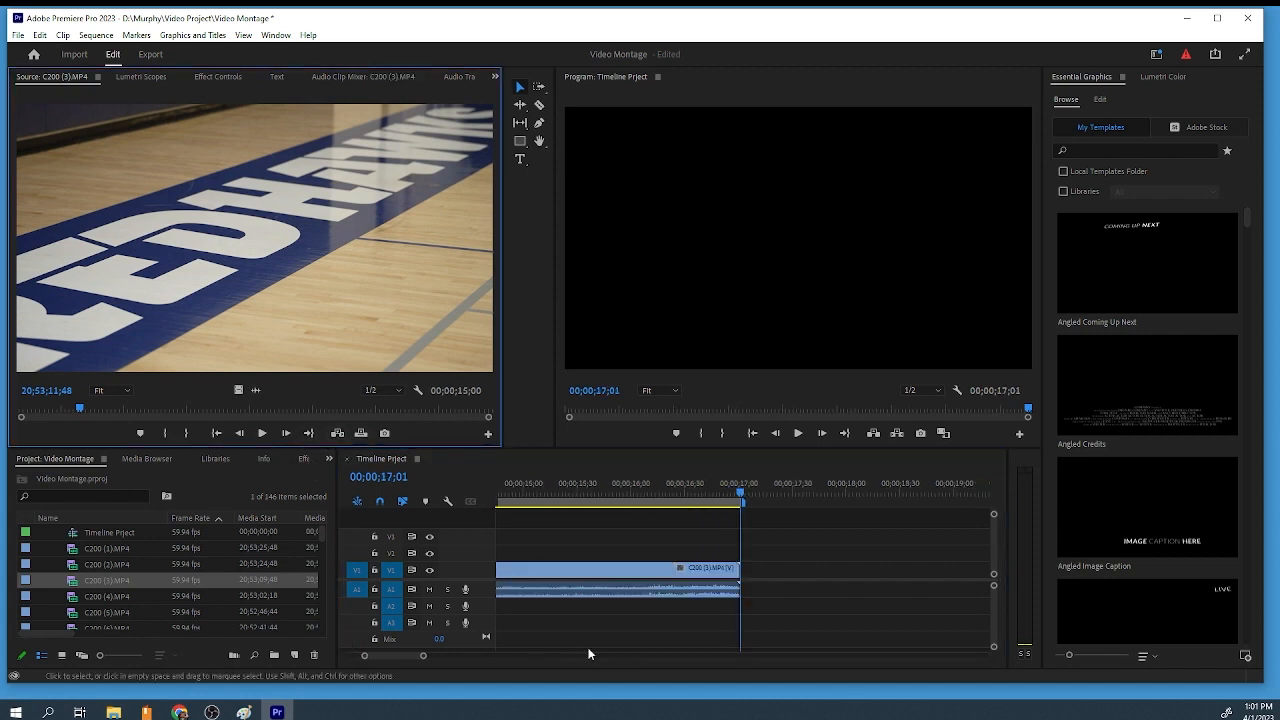
{"action": "left_click", "coordinate": [360, 656]}
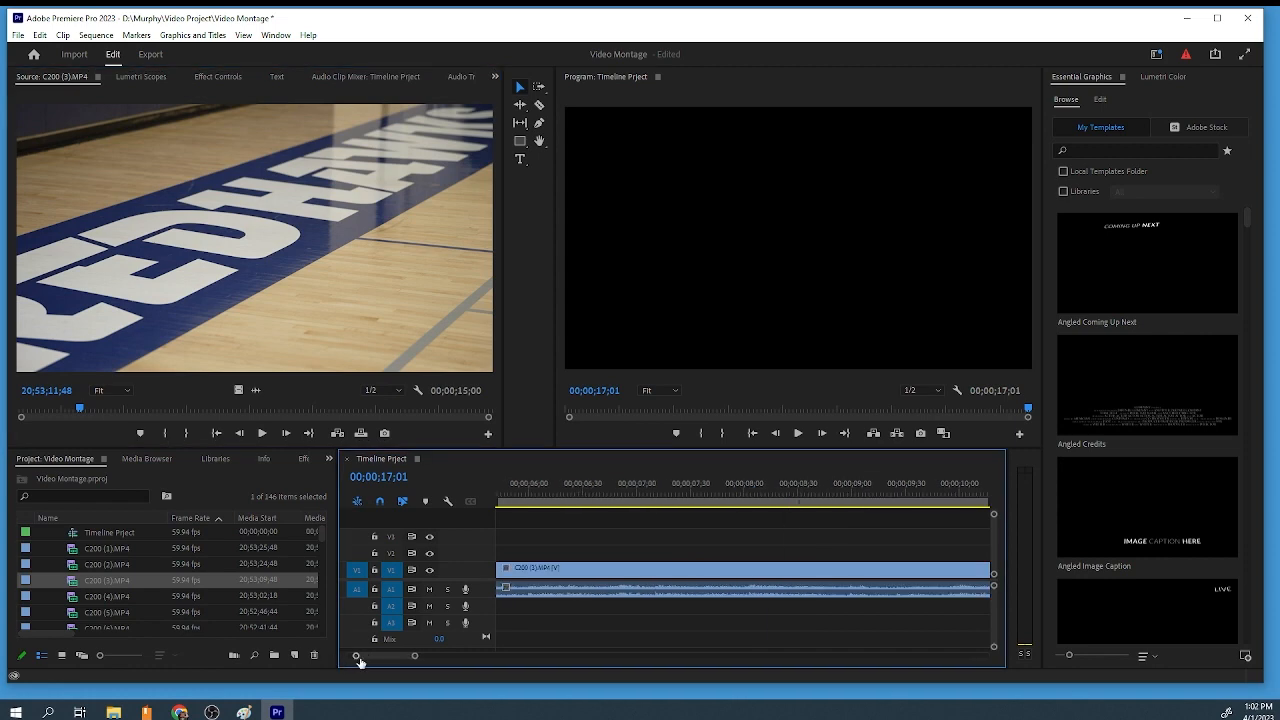
{"action": "left_click_drag", "start_coordinate": [357, 660], "coordinate": [255, 656]}
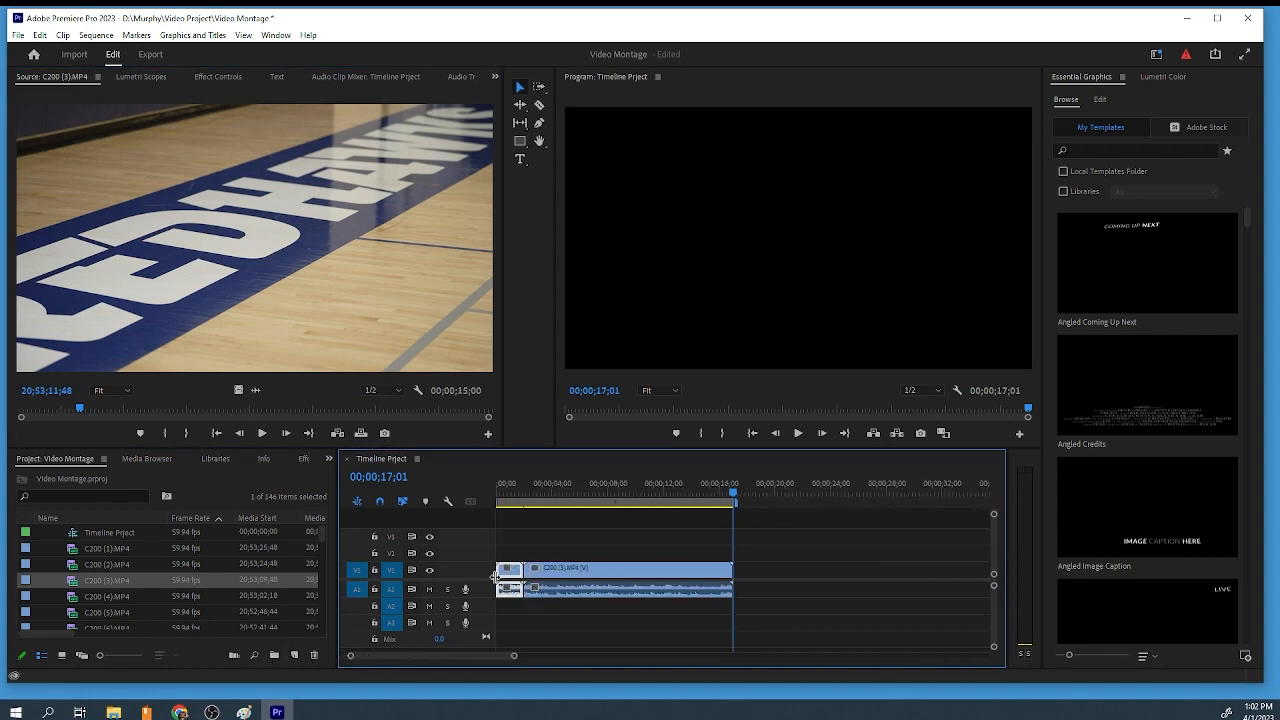
Split the C200 (3).MP4 clip in the sequence with the Razor tool at 00;00;05;56 and 00;00;09;20
{"action": "left_click_drag", "start_coordinate": [548, 490], "coordinate": [643, 500]}
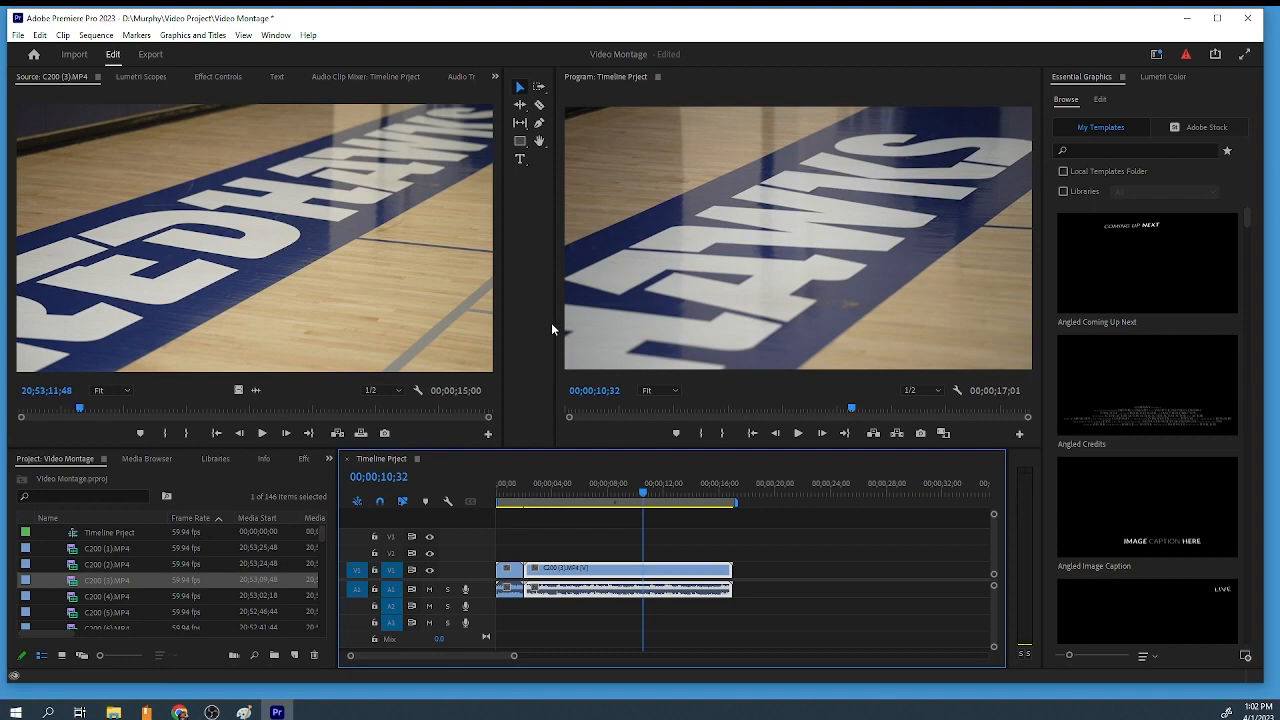
{"action": "left_click_drag", "start_coordinate": [552, 314], "coordinate": [540, 314]}
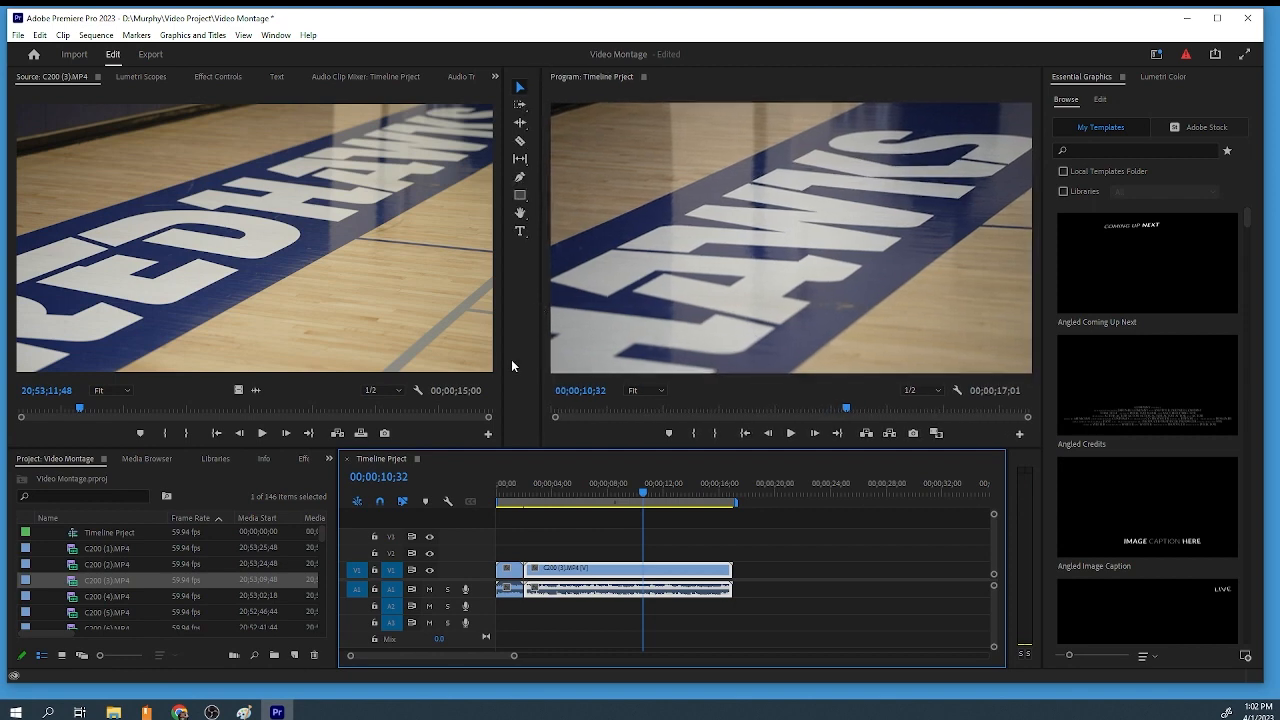
{"action": "left_click", "coordinate": [520, 142]}
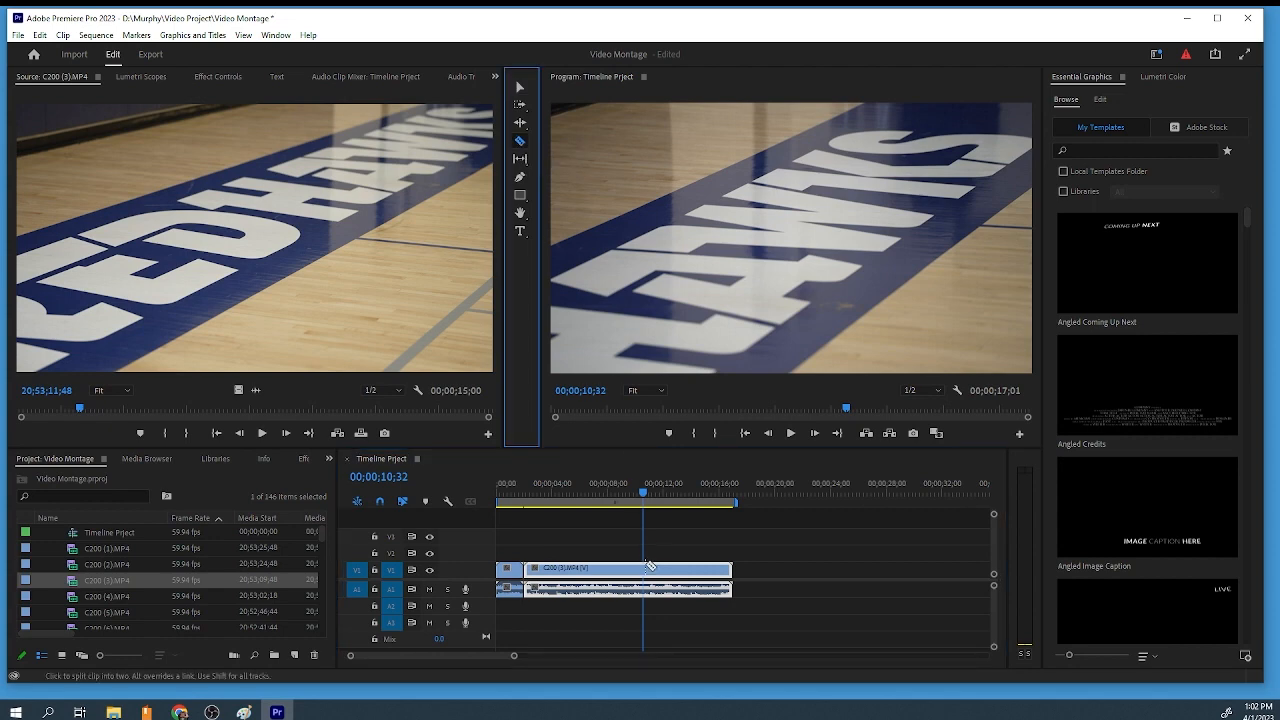
{"action": "left_click_drag", "start_coordinate": [634, 503], "coordinate": [578, 515]}
{"action": "left_click", "coordinate": [579, 568]}
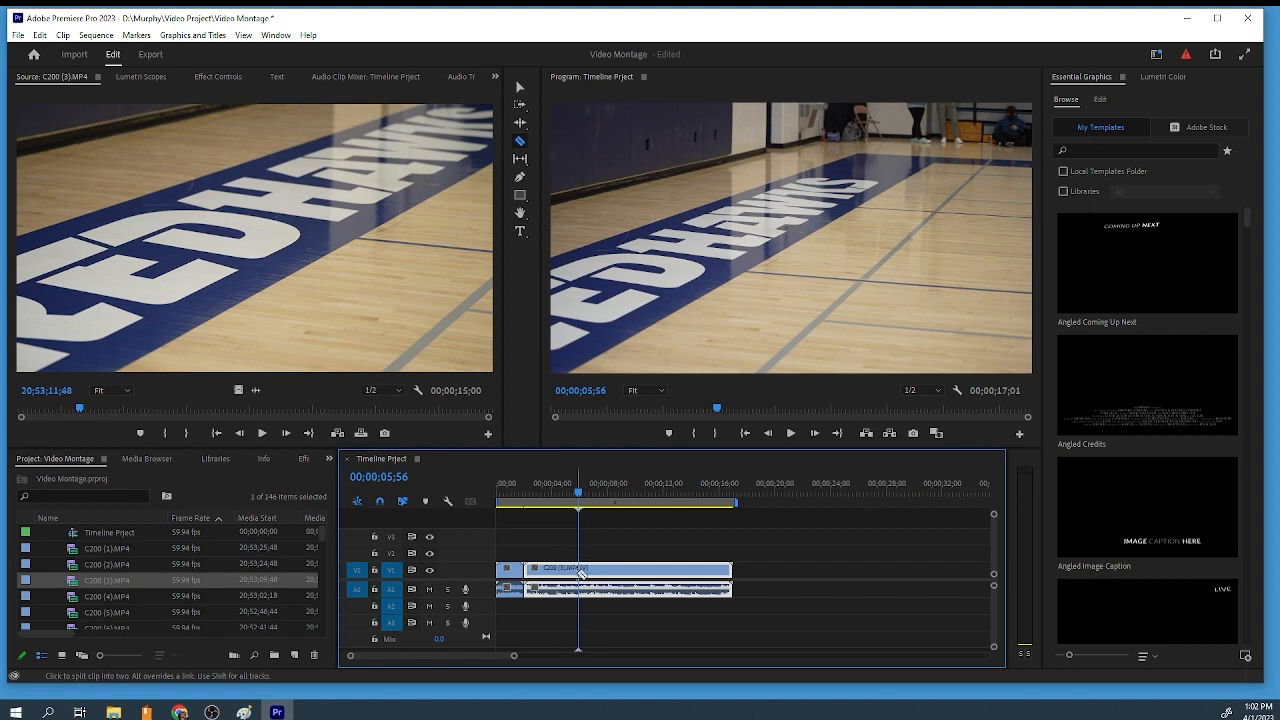
{"action": "left_click_drag", "start_coordinate": [580, 505], "coordinate": [628, 500]}
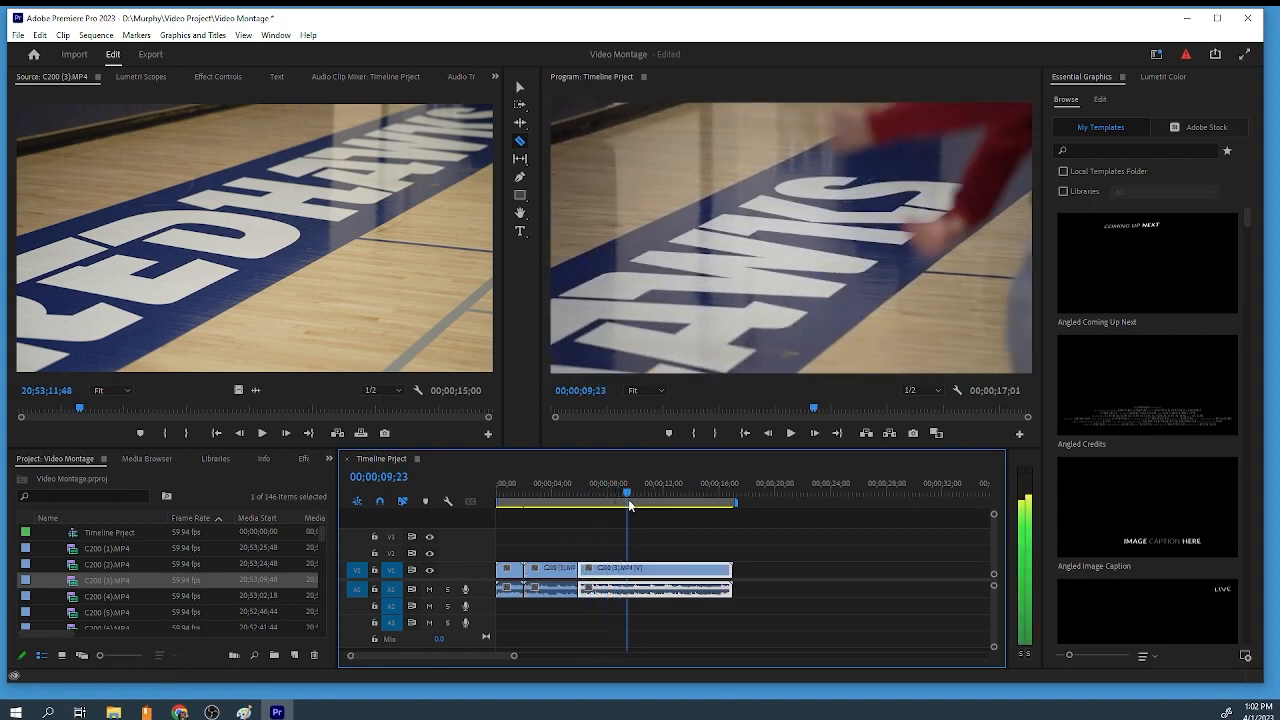
{"action": "left_click", "coordinate": [628, 568]}
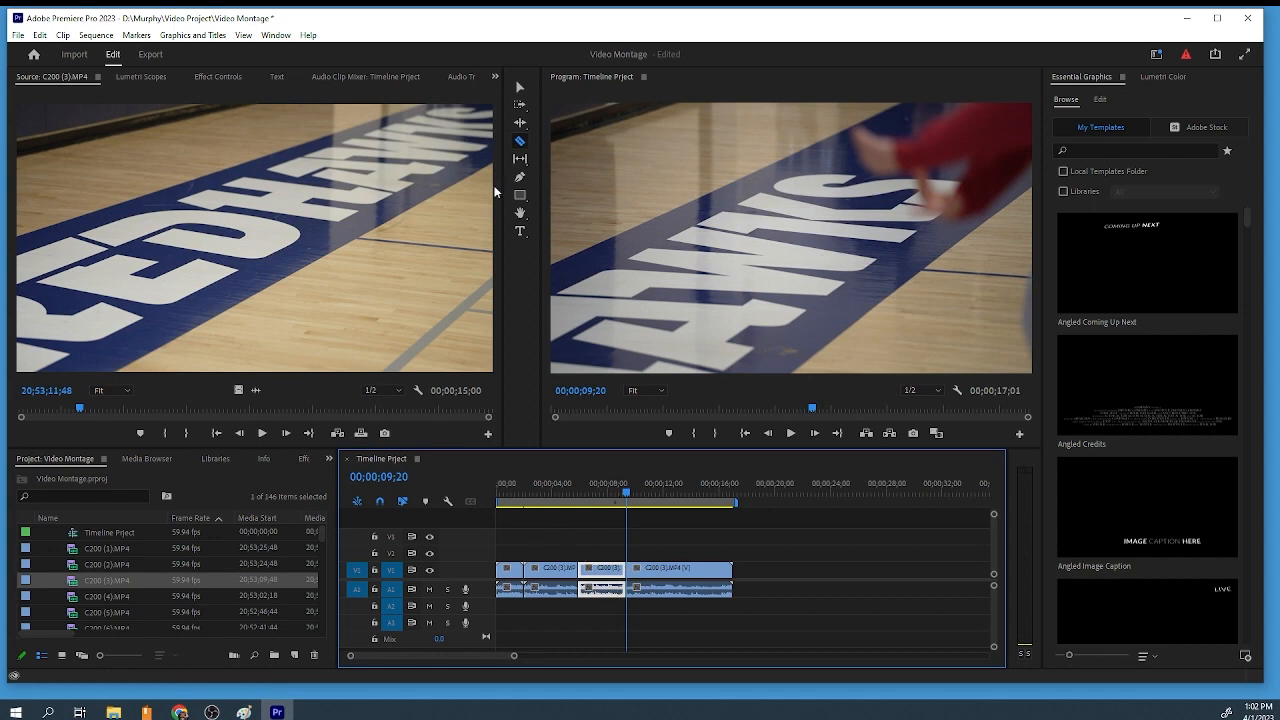
Delete the middle section of the split C200 (3).MP4 clip and move the last section back to close the gap
{"action": "left_click", "coordinate": [520, 89]}
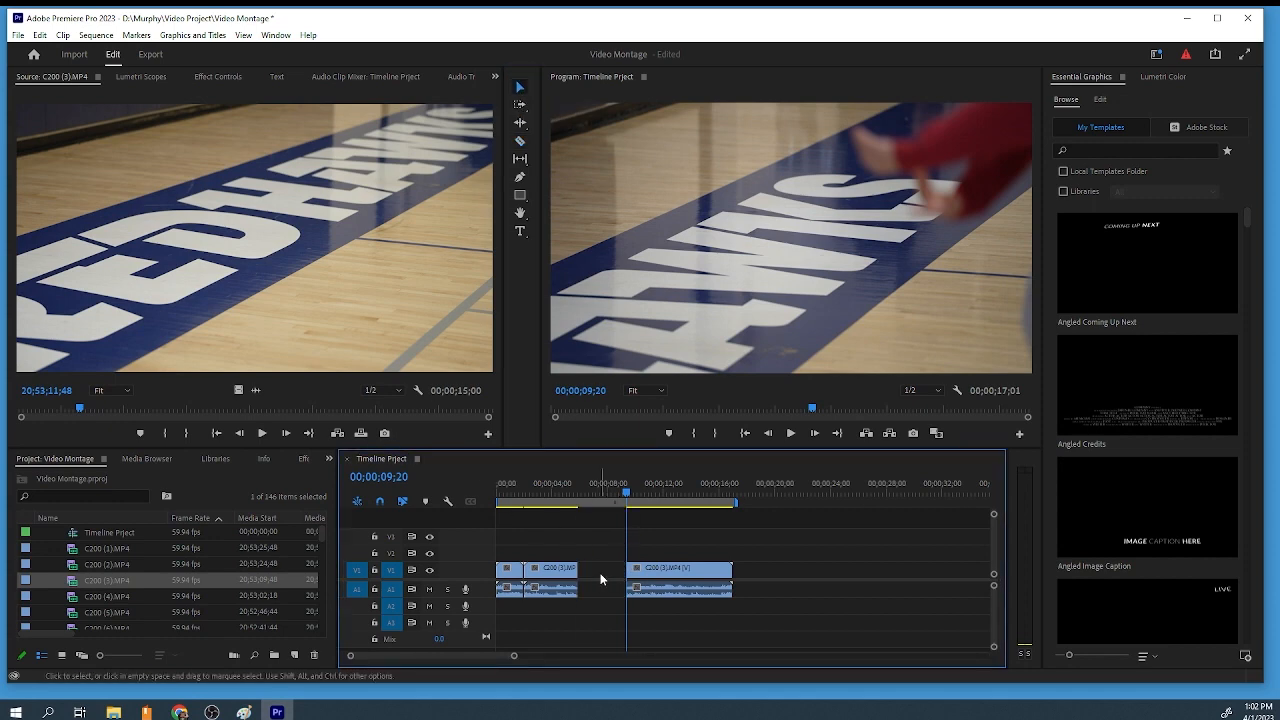
{"action": "left_click_drag", "start_coordinate": [651, 567], "coordinate": [605, 580]}
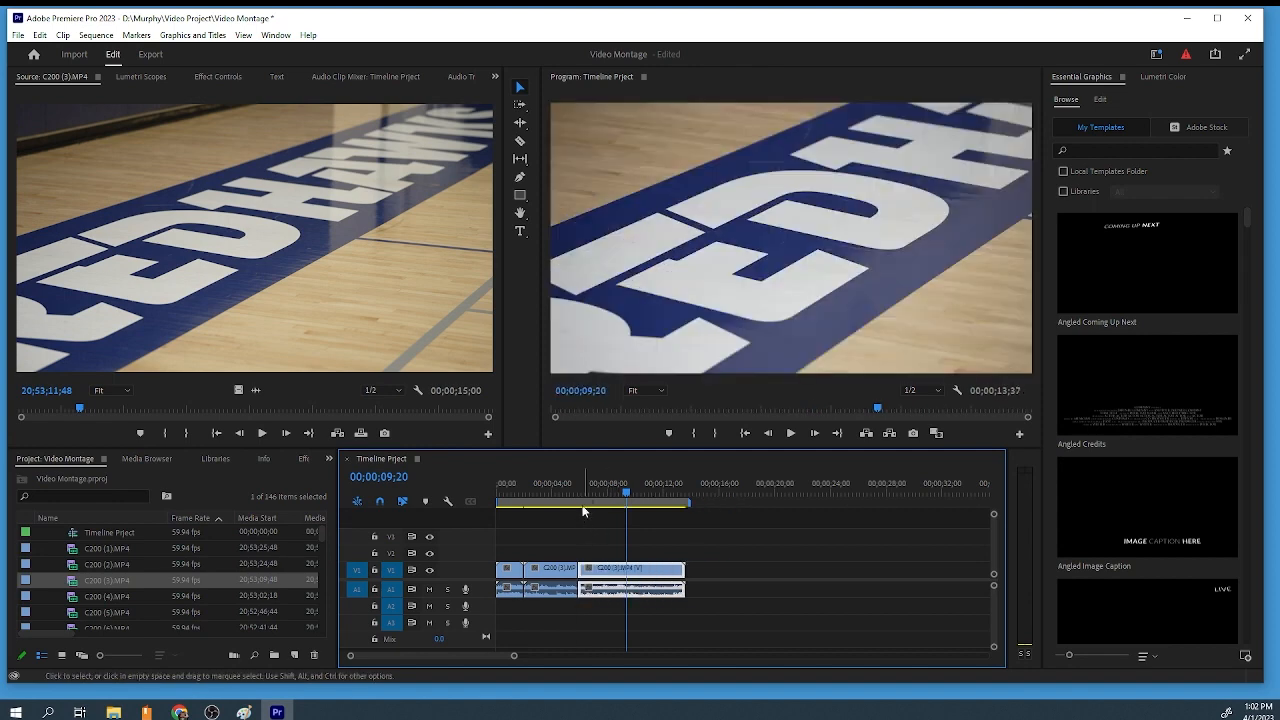
Play the sequence from 00;00;05;07 across the join between the two C200 (3).MP4 sections, stopping at 00;00;09;25
{"action": "left_click", "coordinate": [570, 495]}
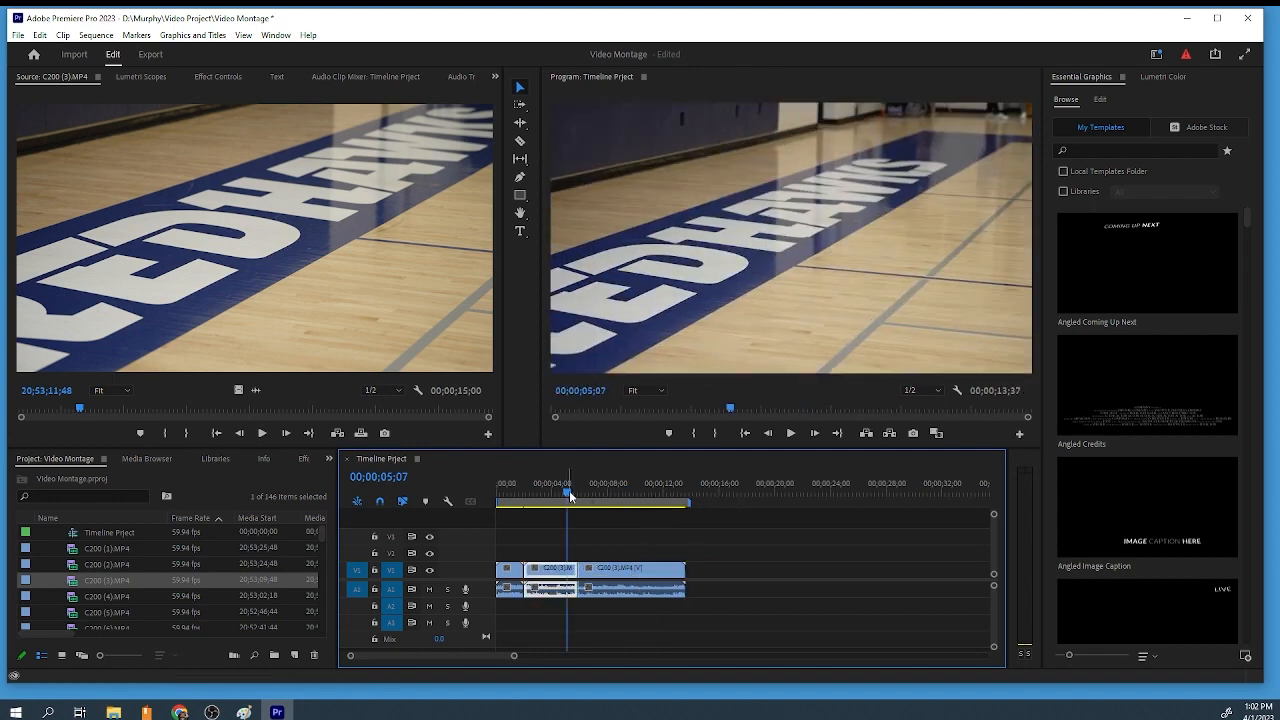
{"action": "left_click", "coordinate": [790, 433]}
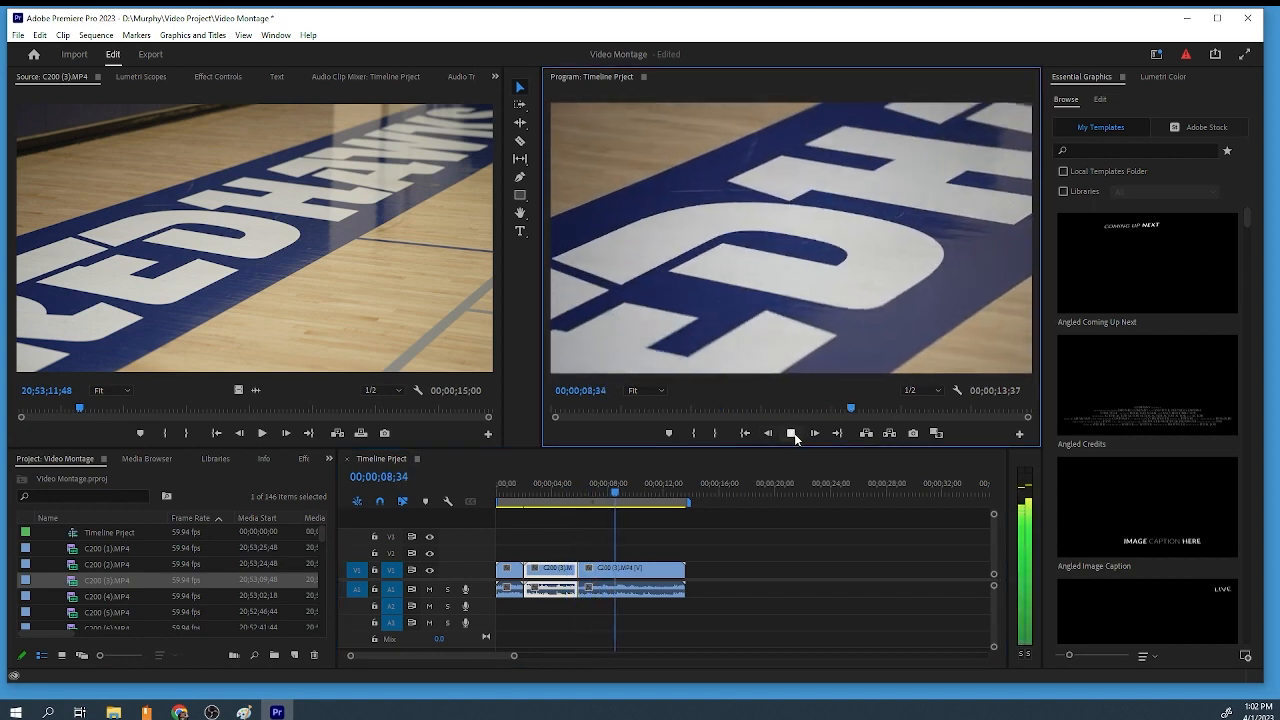
{"action": "left_click", "coordinate": [794, 433]}
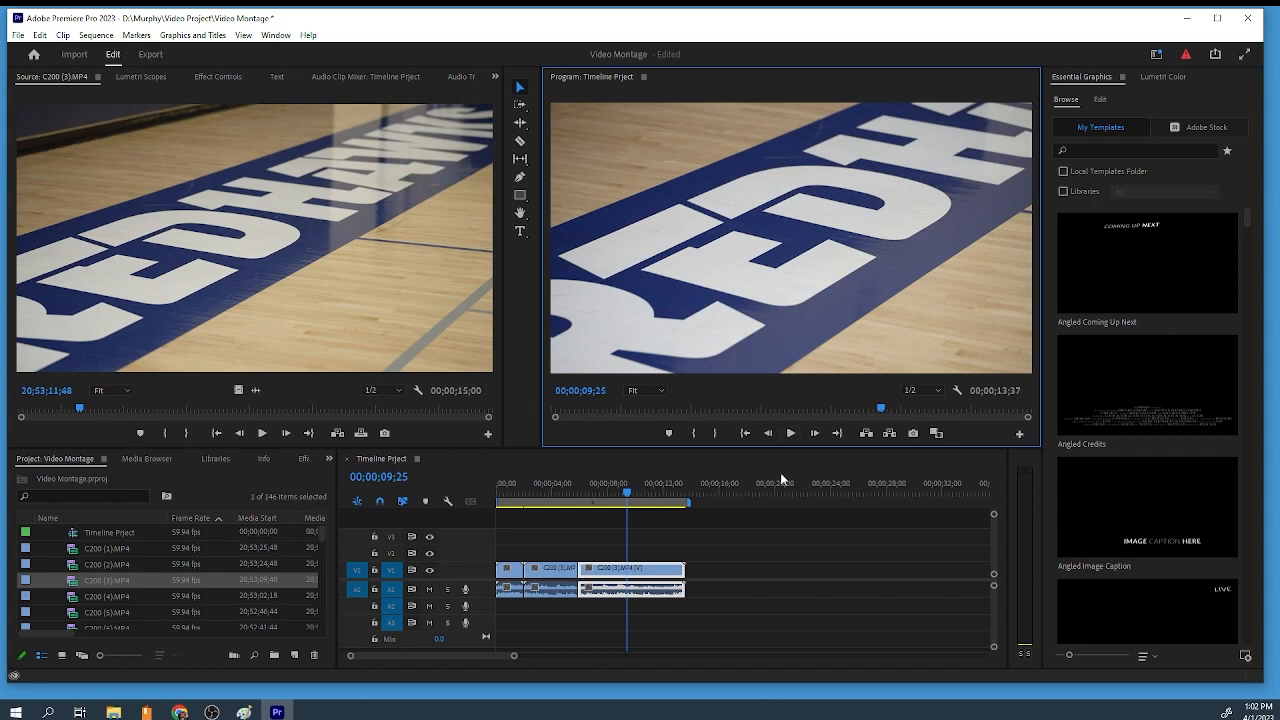
Split the last C200 (3).MP4 section at 00;00;09;25 with the Razor tool and delete the part after the cut
{"action": "left_click", "coordinate": [520, 141]}
{"action": "left_click", "coordinate": [630, 572]}
{"action": "key", "text": "v"}
{"action": "left_click", "coordinate": [665, 571]}
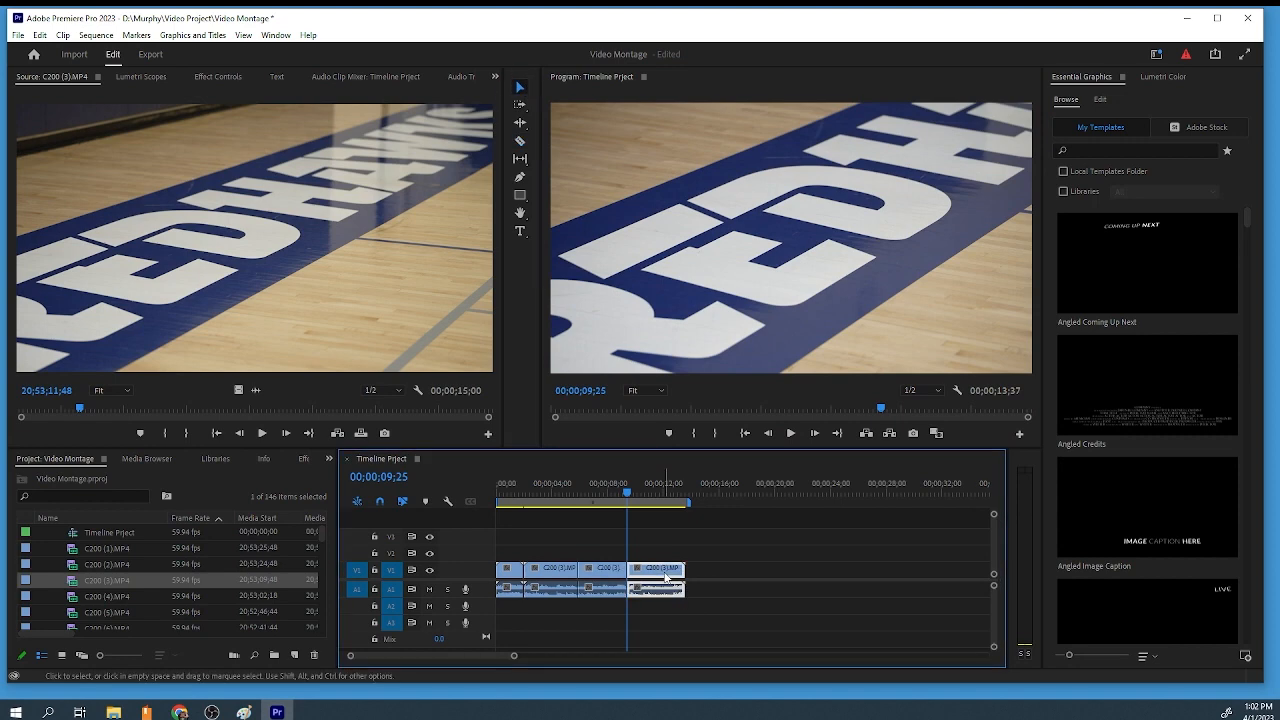
{"action": "key", "text": "Delete"}
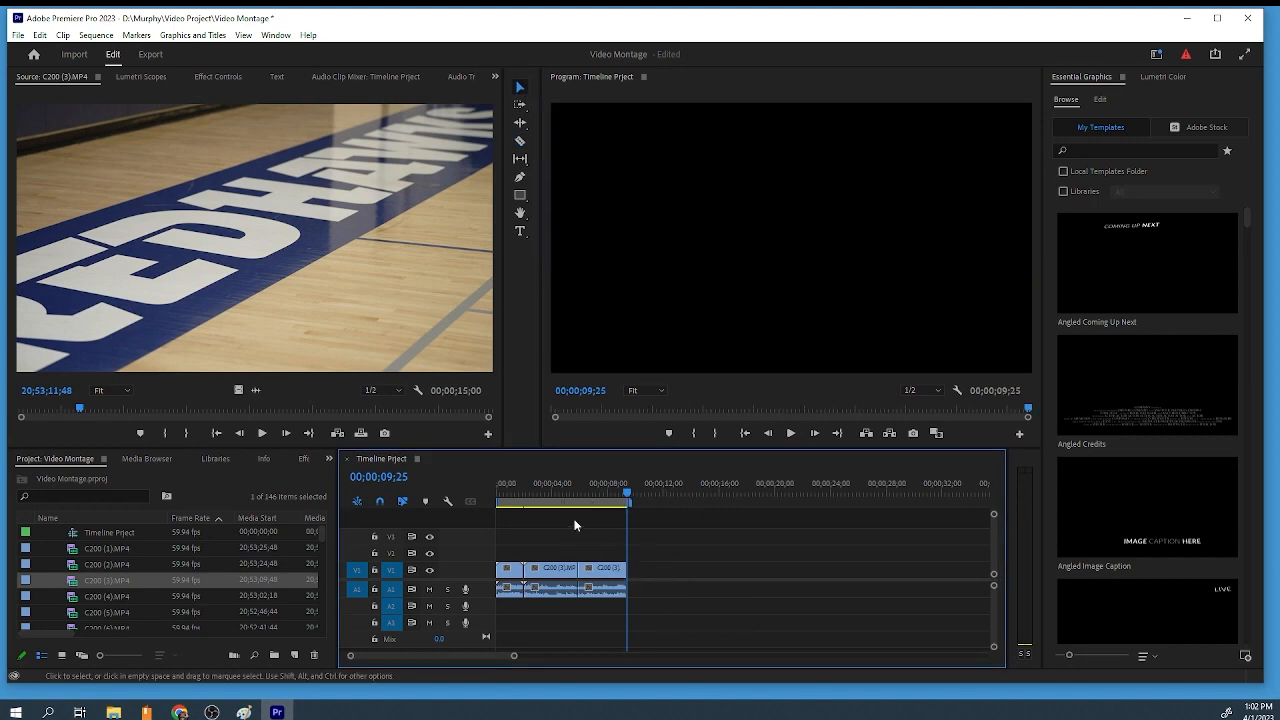
{"action": "left_click_drag", "start_coordinate": [503, 491], "coordinate": [604, 493]}
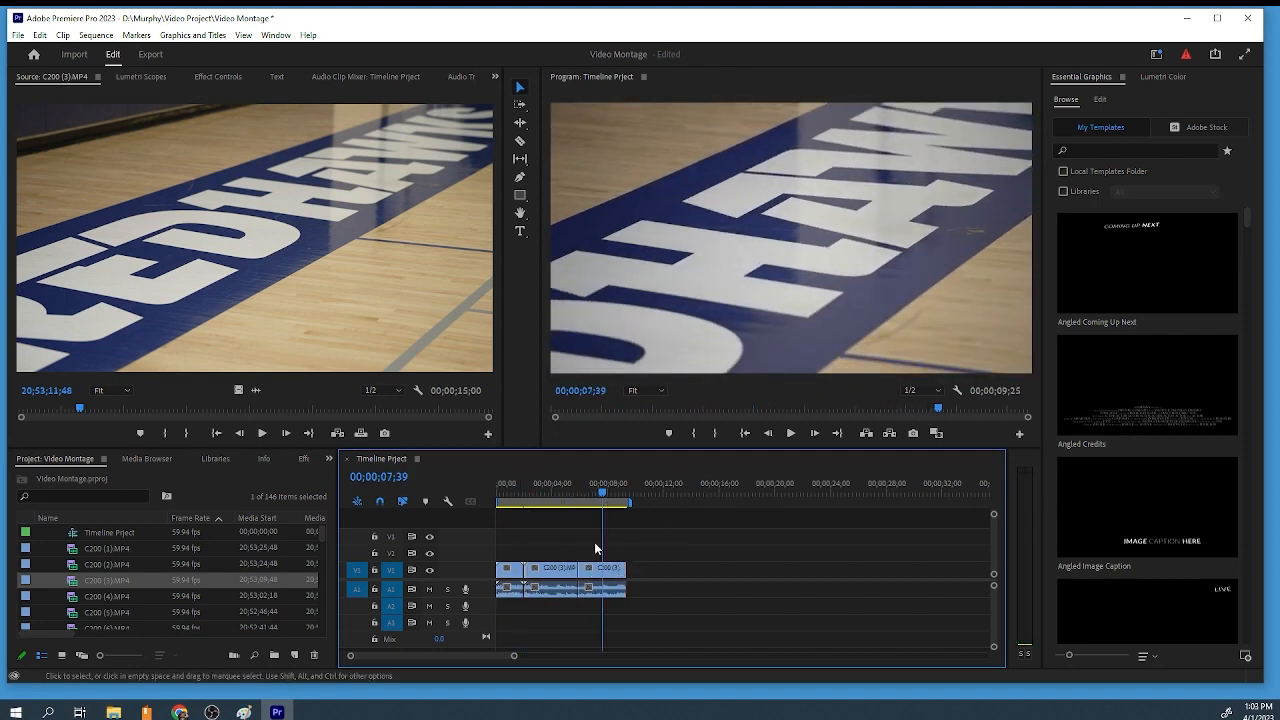
Preview C200 (4).MP4 and C200 (5).MP4, and add C200 (5).MP4 to the end of the sequence after C200 (3).MP4
{"action": "left_click", "coordinate": [76, 598]}
{"action": "double_click", "coordinate": [76, 598]}
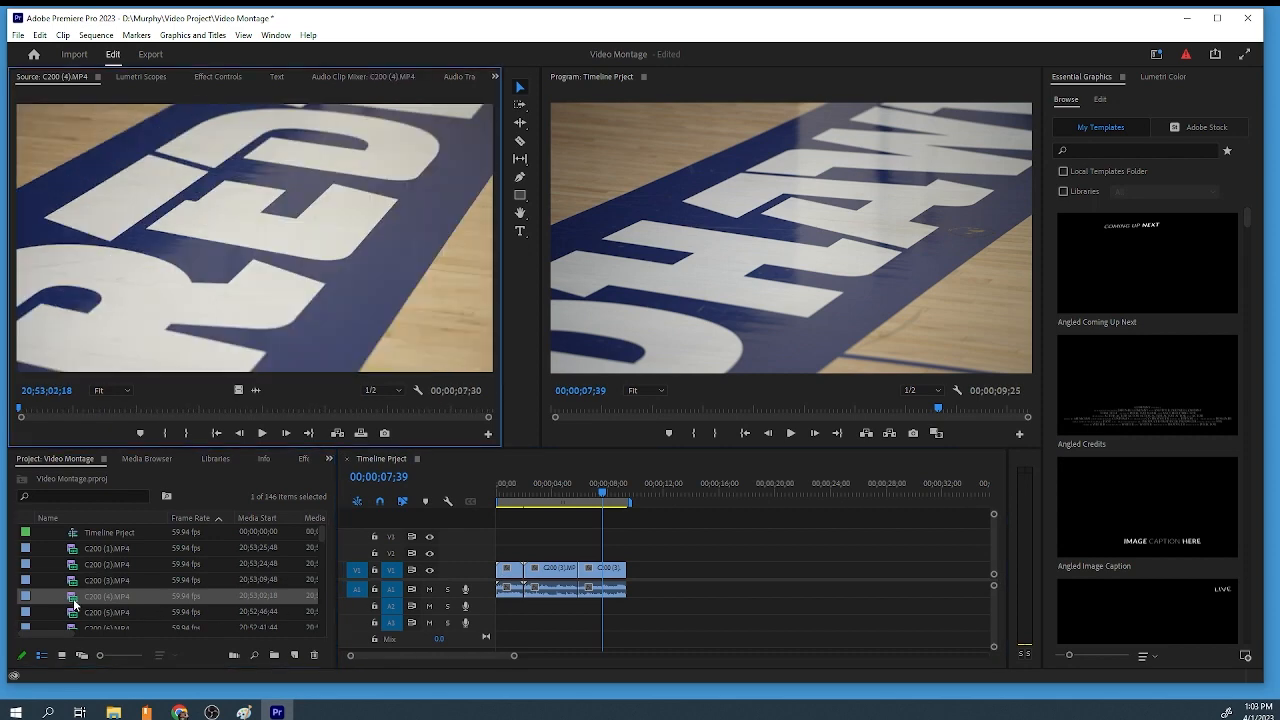
{"action": "left_click", "coordinate": [76, 614]}
{"action": "double_click", "coordinate": [75, 618]}
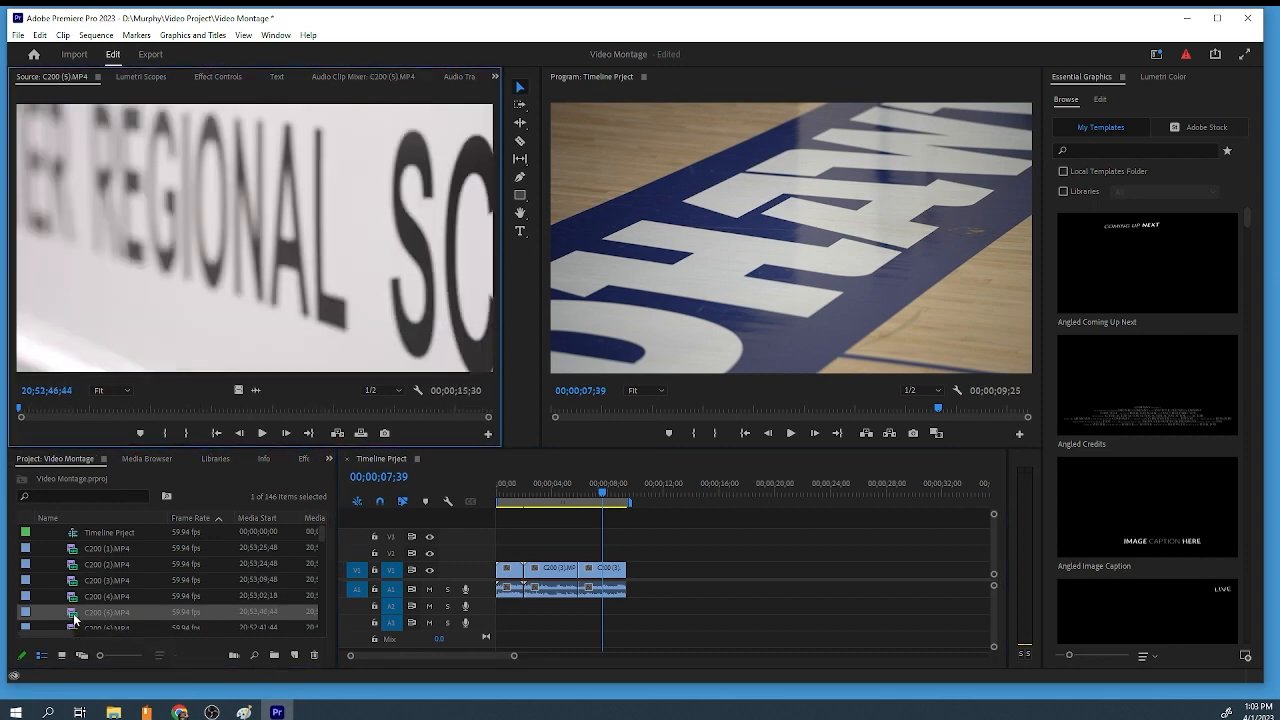
{"action": "left_click_drag", "start_coordinate": [75, 618], "coordinate": [643, 578]}
Split the C200 (5).MP4 clip at 00;00;16;31 with the Razor tool and delete the part before the cut
{"action": "left_click_drag", "start_coordinate": [652, 486], "coordinate": [729, 487]}
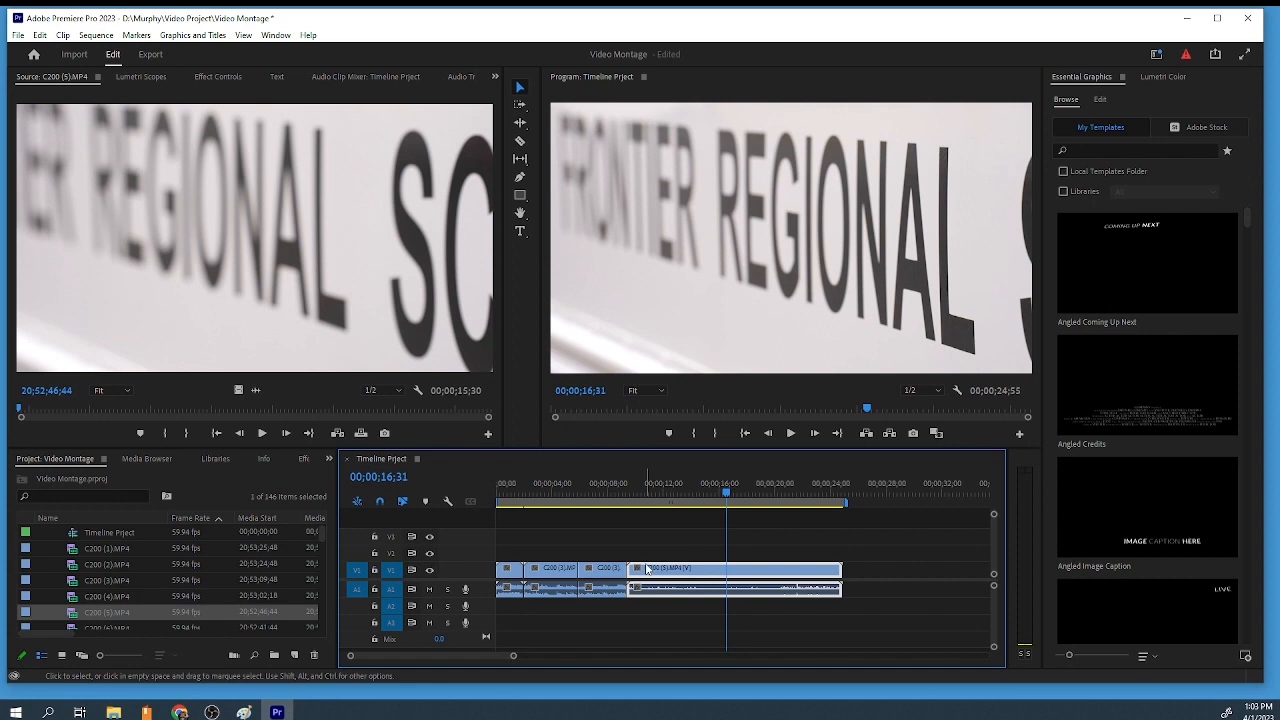
{"action": "left_click", "coordinate": [520, 140]}
{"action": "left_click", "coordinate": [726, 568]}
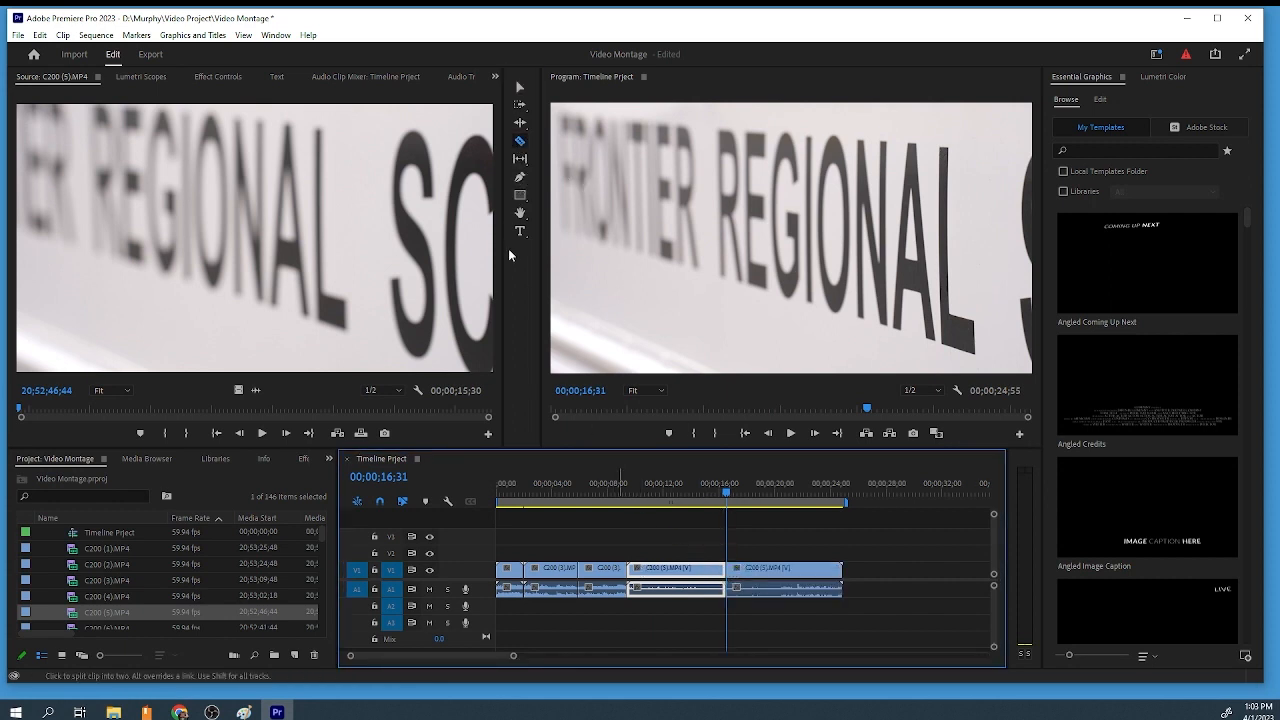
{"action": "left_click", "coordinate": [520, 87]}
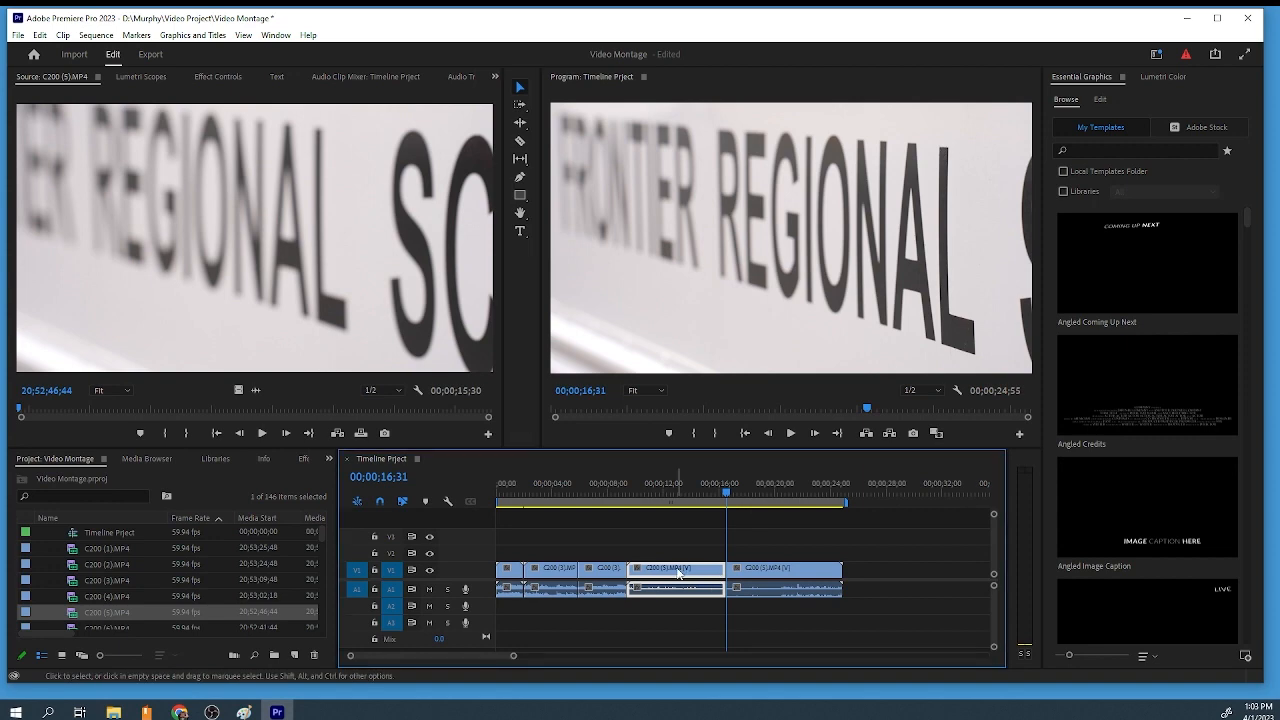
{"action": "key", "text": "Delete"}
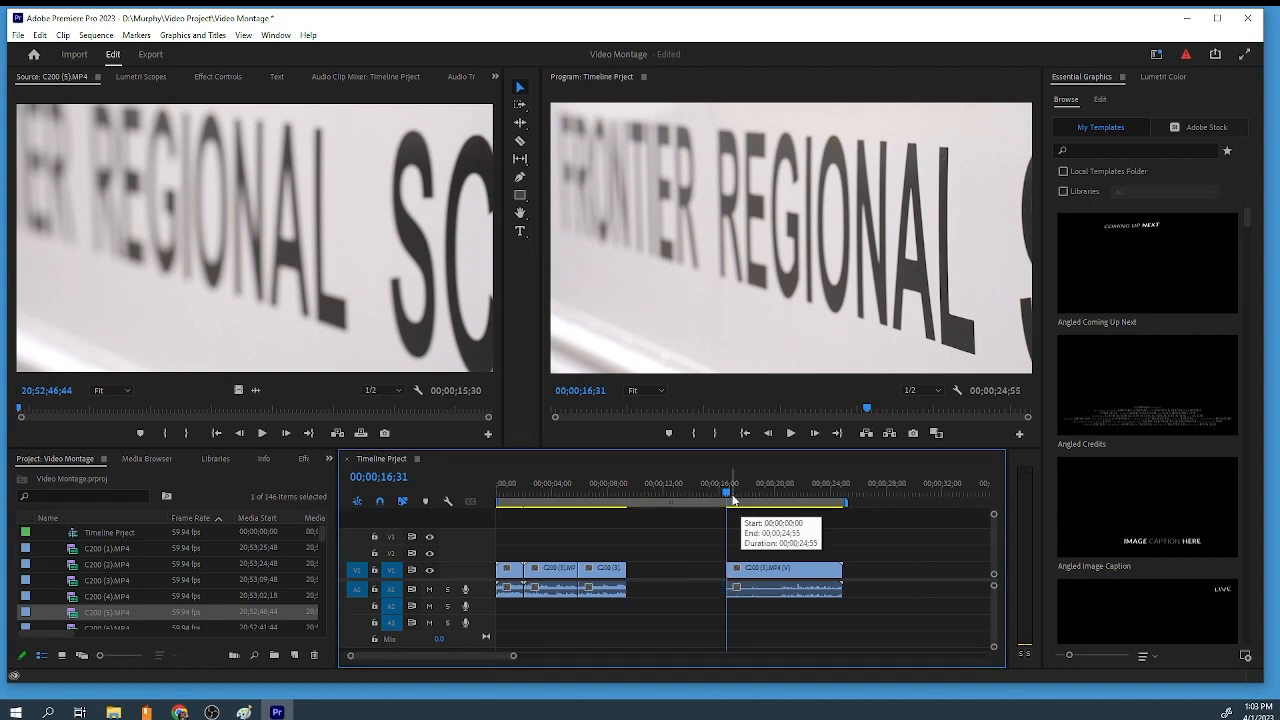
Cut off the remaining C200 (5).MP4 section after 00;00;19;28 with the Razor tool and move it back against C200 (3).MP4
{"action": "key", "text": "space"}
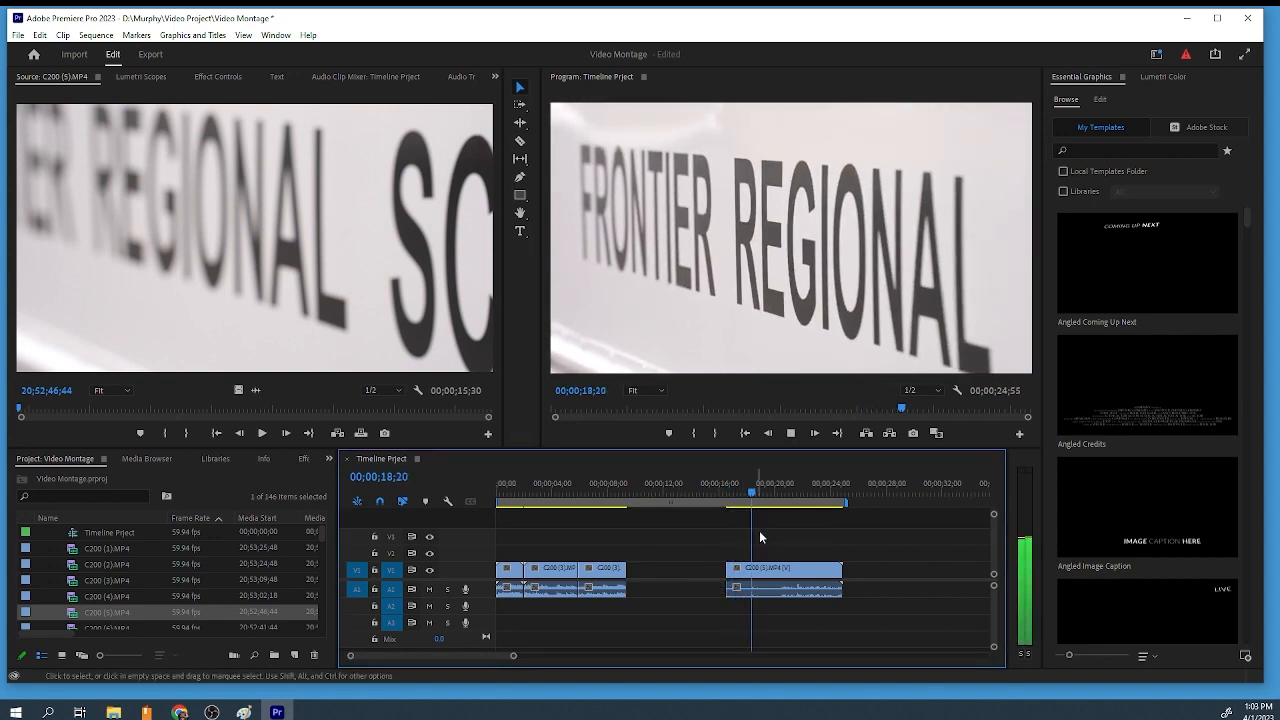
{"action": "key", "text": "space"}
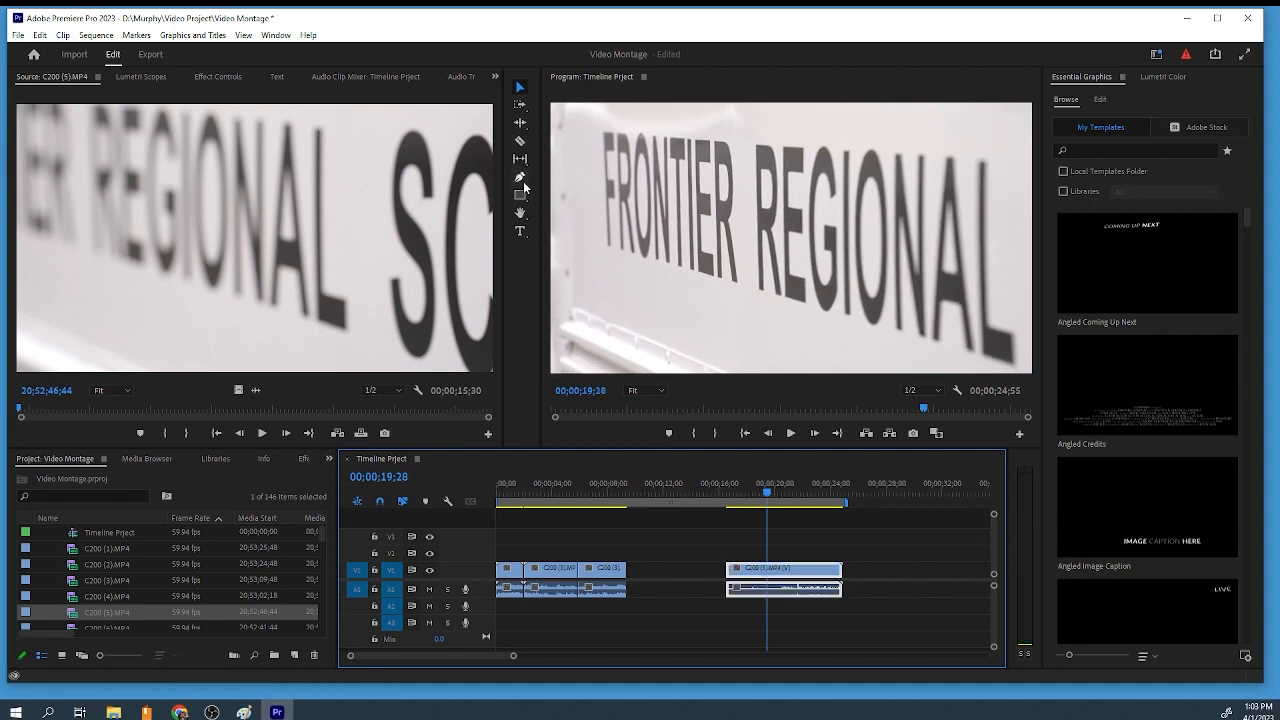
{"action": "left_click", "coordinate": [519, 142]}
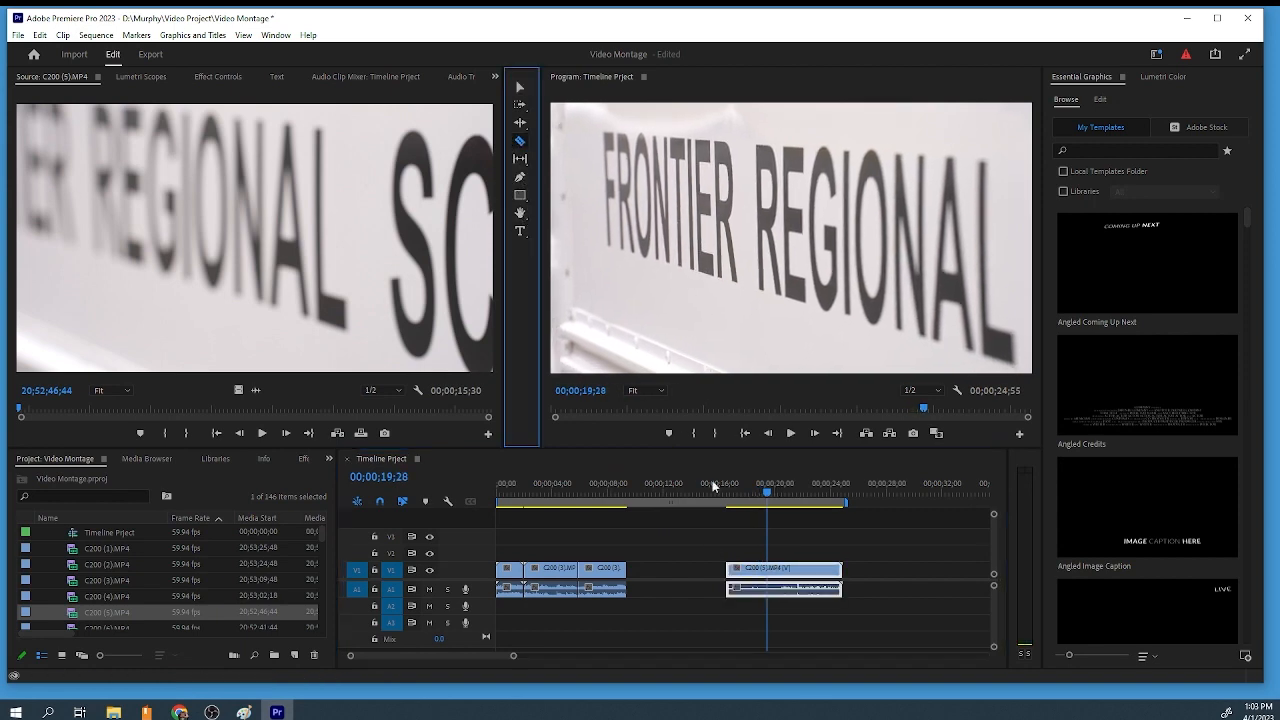
{"action": "left_click", "coordinate": [767, 570]}
{"action": "left_click", "coordinate": [519, 88]}
{"action": "left_click", "coordinate": [790, 570]}
{"action": "key", "text": "Delete"}
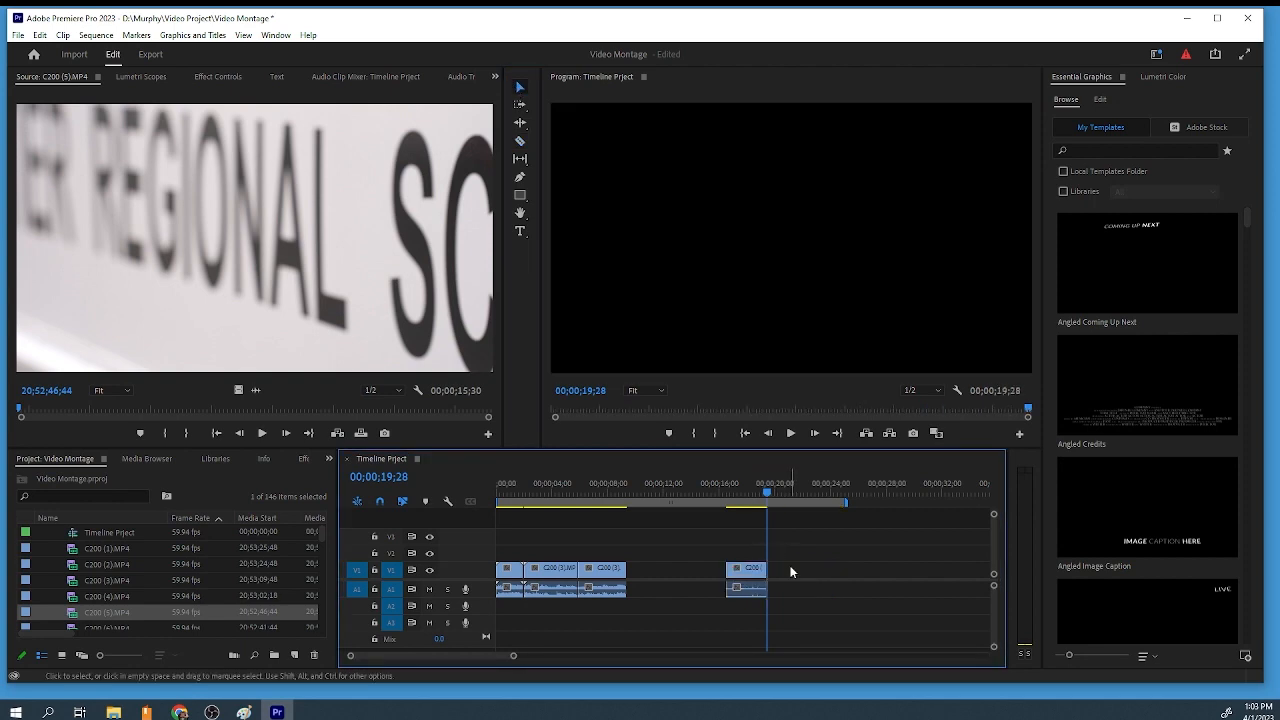
{"action": "left_click_drag", "start_coordinate": [760, 586], "coordinate": [662, 592]}
{"action": "left_click_drag", "start_coordinate": [572, 490], "coordinate": [658, 503]}
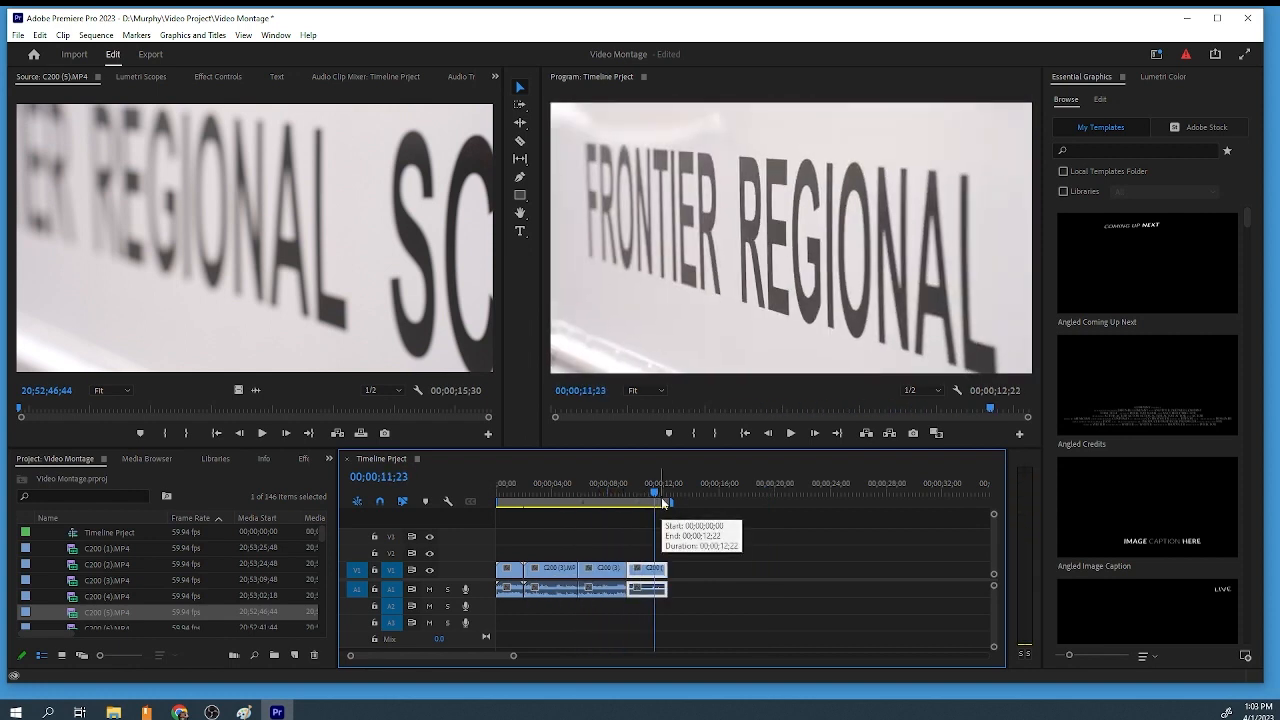
Add the DRONE - FRESH Frontier Building clip after C200 (5).MP4 in the sequence and view it around 00;00;15;36
{"action": "scroll", "coordinate": [157, 566], "scroll_direction": "up", "scroll_amount": 1}
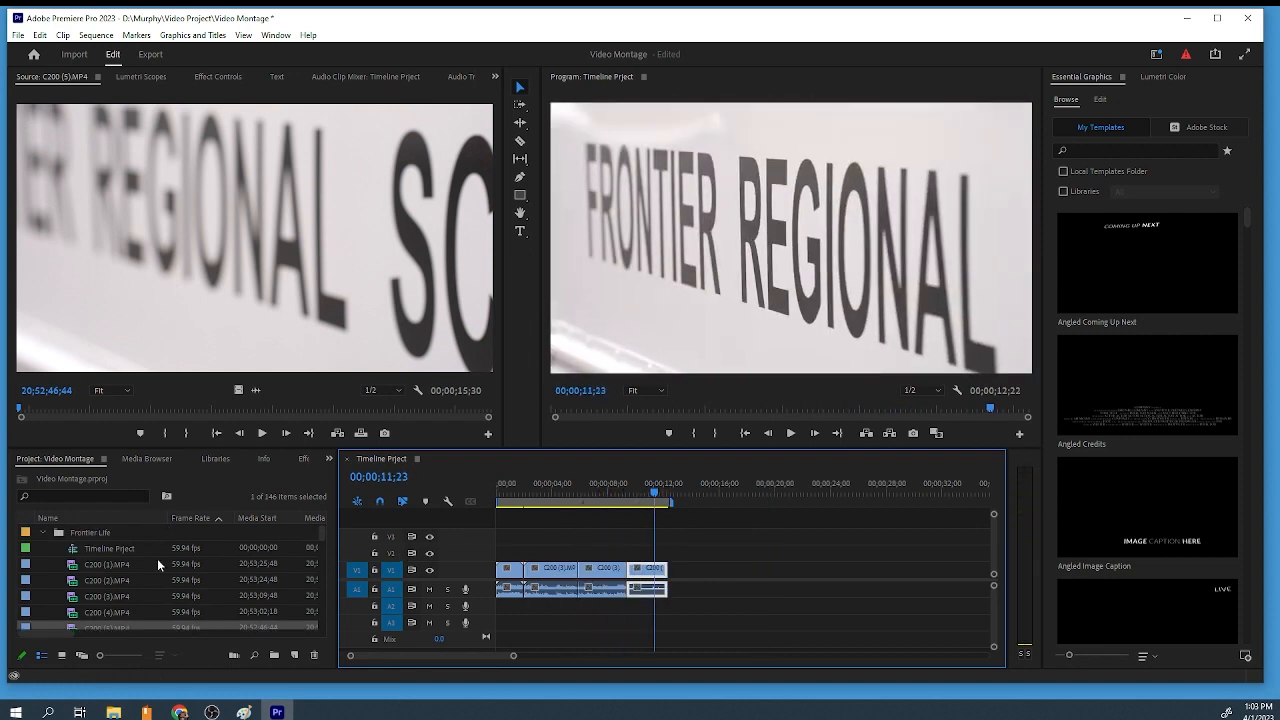
{"action": "left_click", "coordinate": [44, 534]}
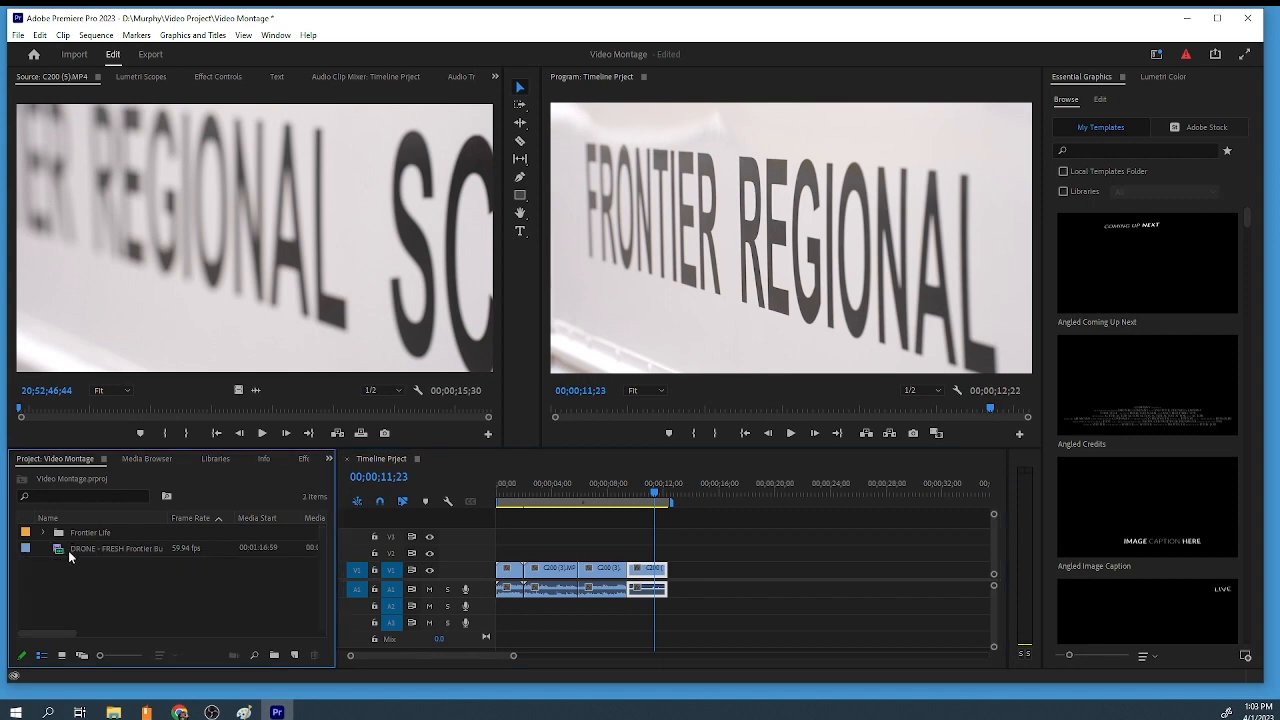
{"action": "left_click_drag", "start_coordinate": [65, 556], "coordinate": [698, 552]}
{"action": "left_click", "coordinate": [712, 488]}
{"action": "left_click", "coordinate": [733, 302]}
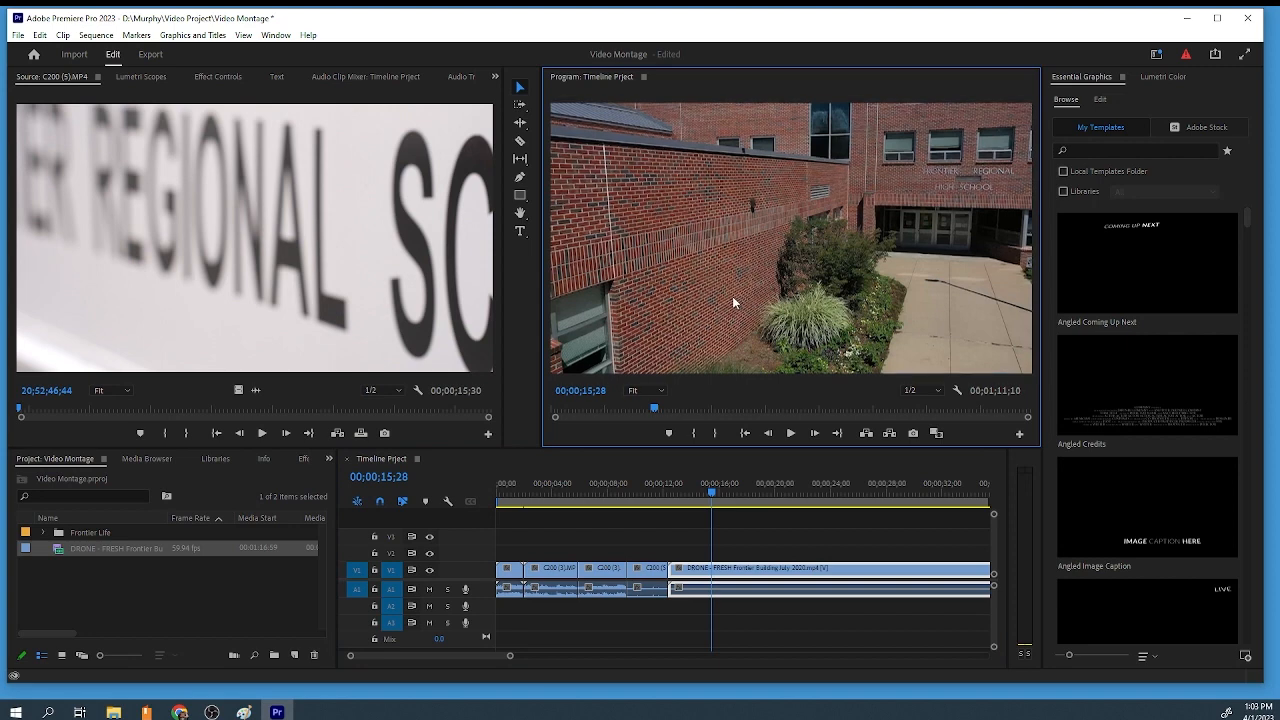
{"action": "left_click", "coordinate": [714, 489]}
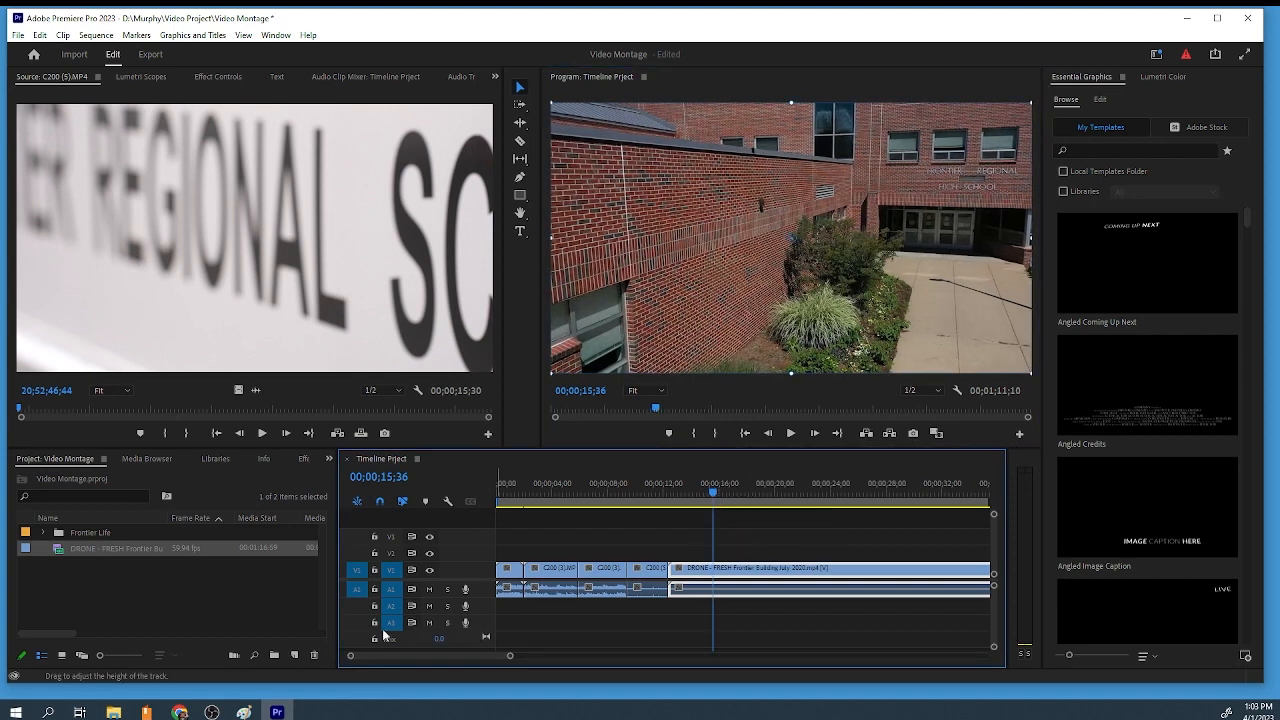
Cut away the drone clip's part before 00;00;25;50 with the Razor tool and move the rest back to close the gap
{"action": "left_click_drag", "start_coordinate": [350, 658], "coordinate": [143, 672]}
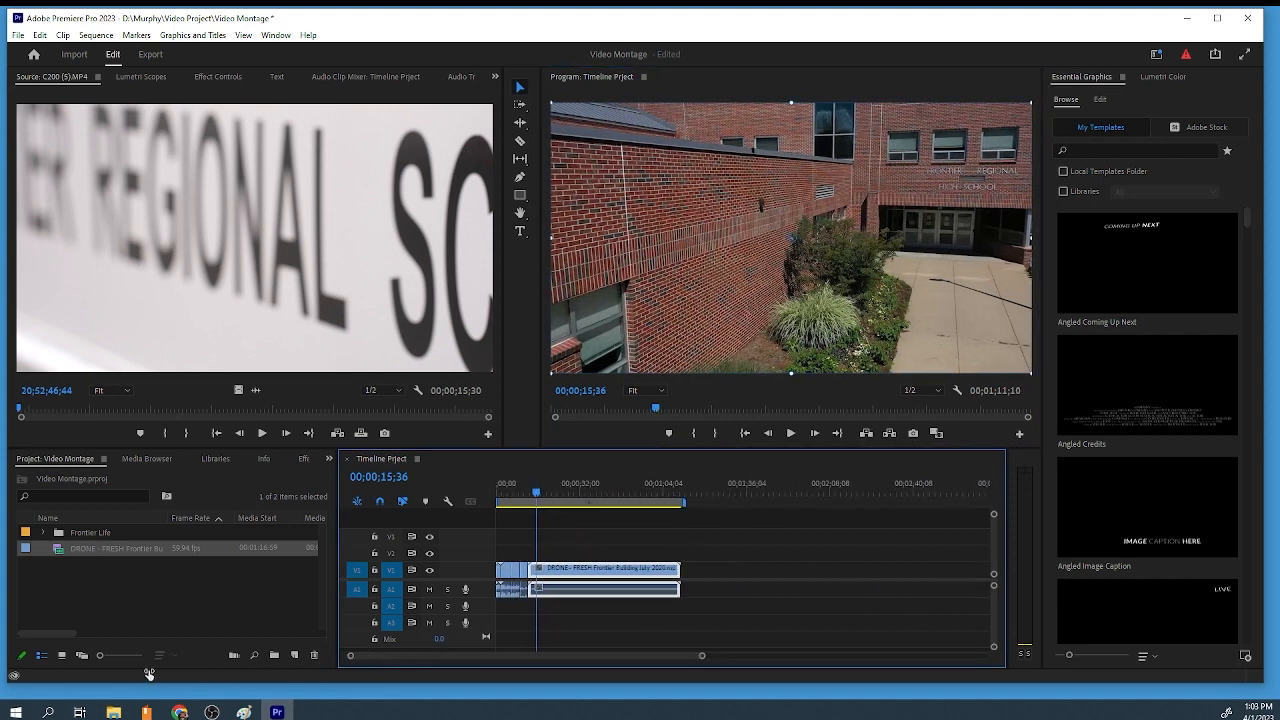
{"action": "left_click", "coordinate": [566, 494]}
{"action": "mouse_move", "coordinate": [566, 497]}
{"action": "left_mouse_down"}
{"action": "mouse_move", "coordinate": [702, 494]}
{"action": "mouse_move", "coordinate": [567, 503]}
{"action": "left_mouse_up"}
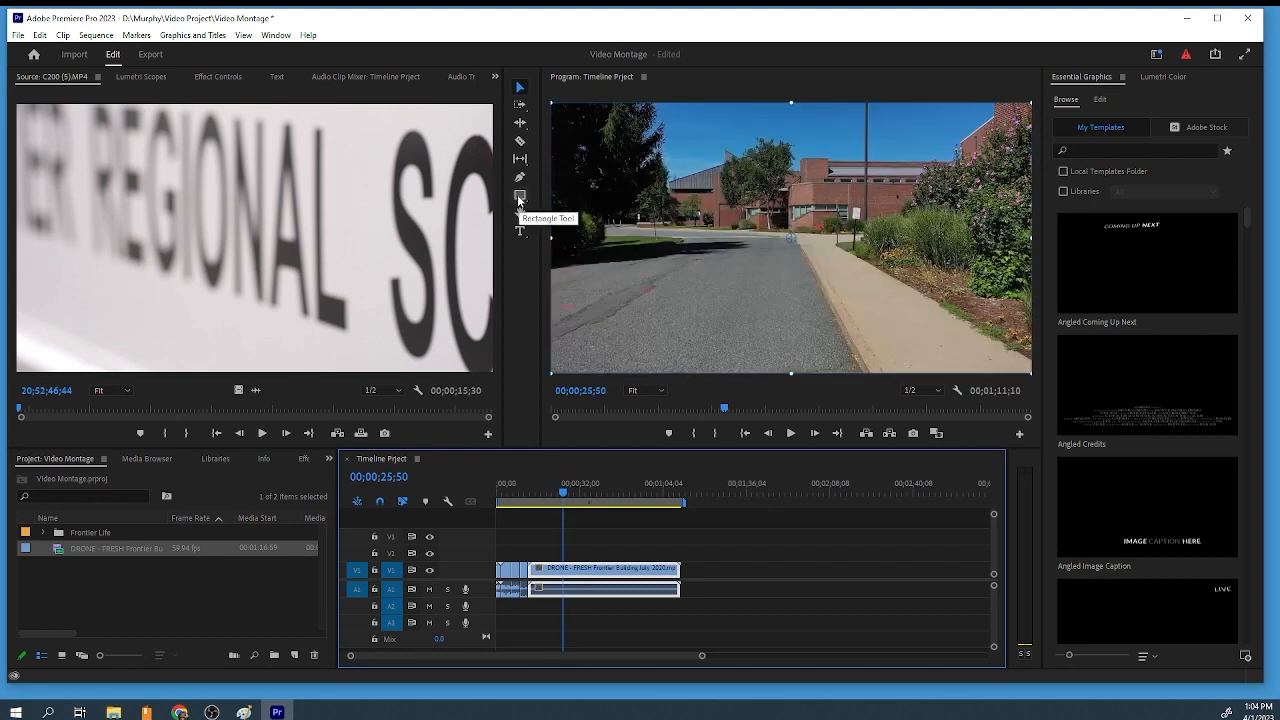
{"action": "left_click", "coordinate": [520, 141]}
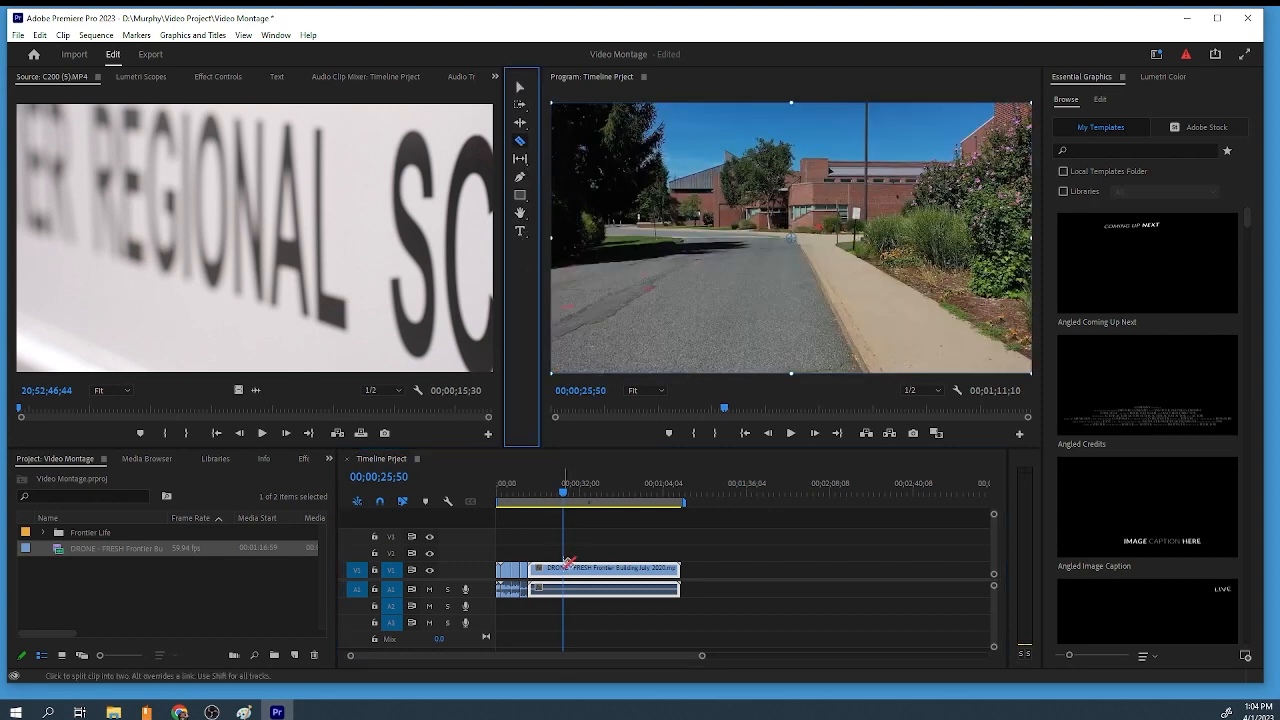
{"action": "left_click", "coordinate": [566, 568]}
{"action": "left_click", "coordinate": [517, 87]}
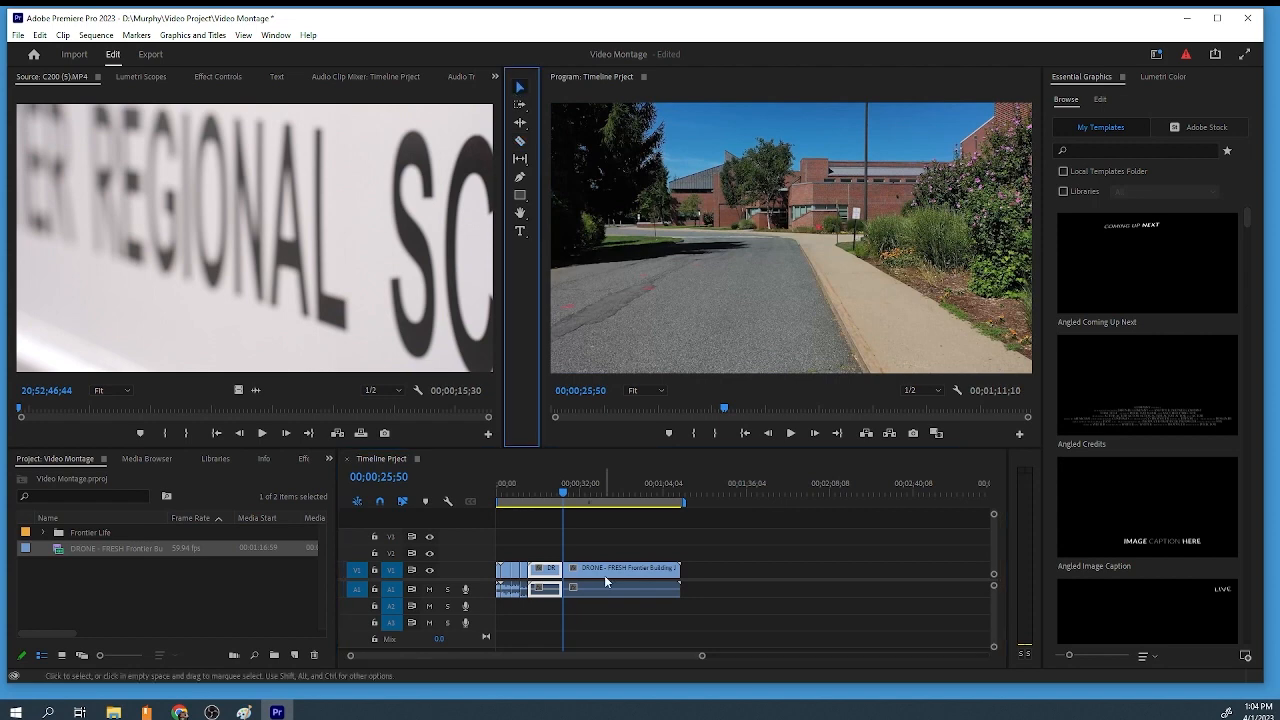
{"action": "left_click", "coordinate": [550, 585]}
{"action": "key", "text": "Delete"}
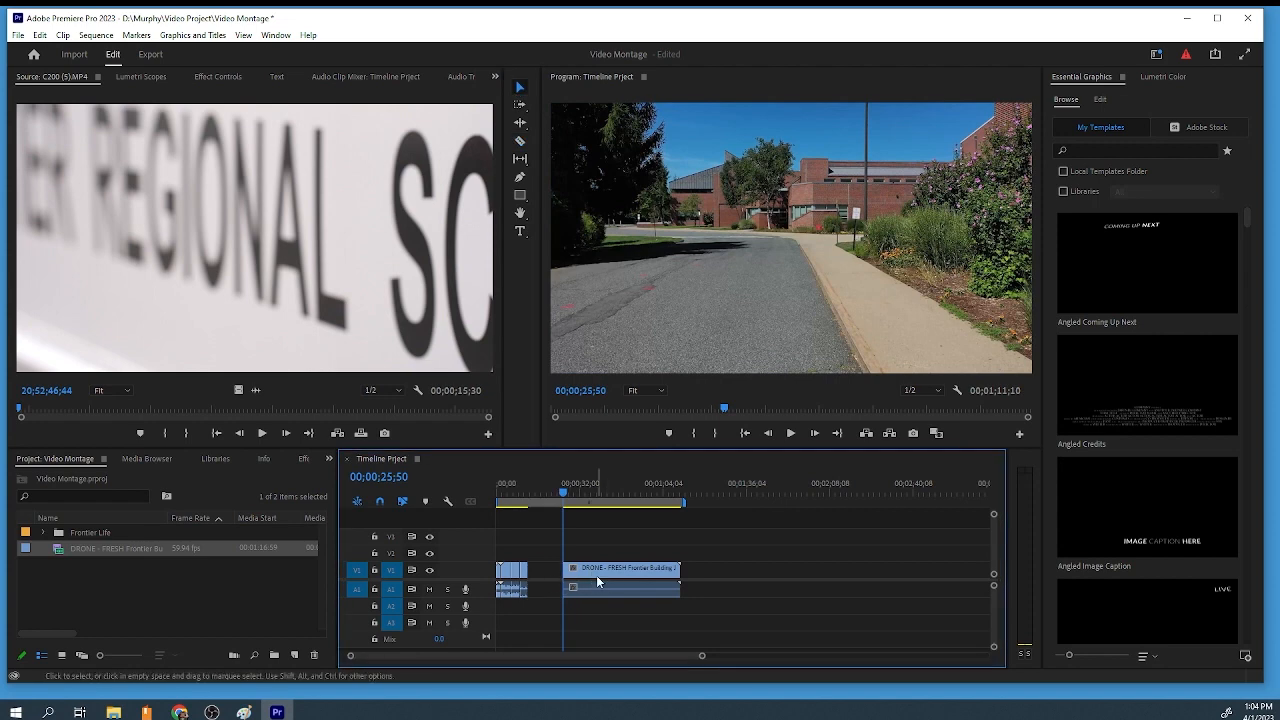
{"action": "left_click_drag", "start_coordinate": [600, 583], "coordinate": [565, 583]}
Split the drone clip at 00;00;19;26 with the Razor tool and move the remaining section away to about 00;01;04
{"action": "left_click_drag", "start_coordinate": [520, 506], "coordinate": [550, 500]}
{"action": "key", "text": "space"}
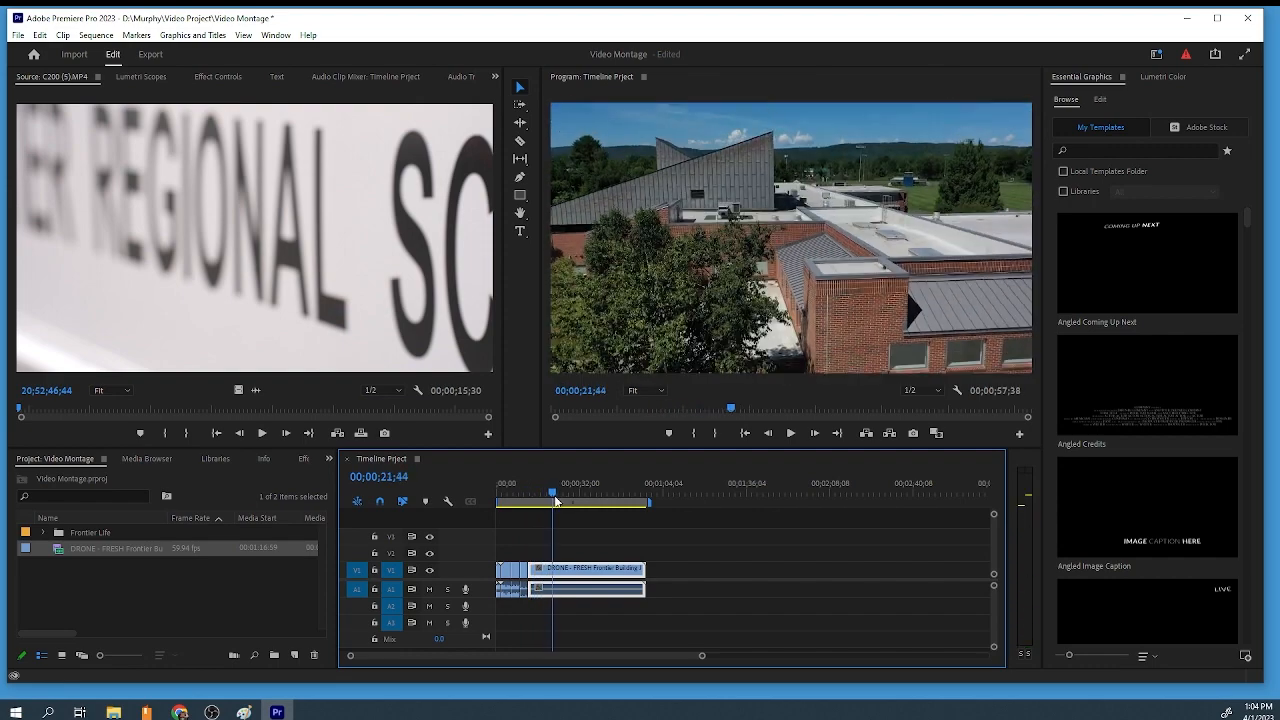
{"action": "key", "text": "space"}
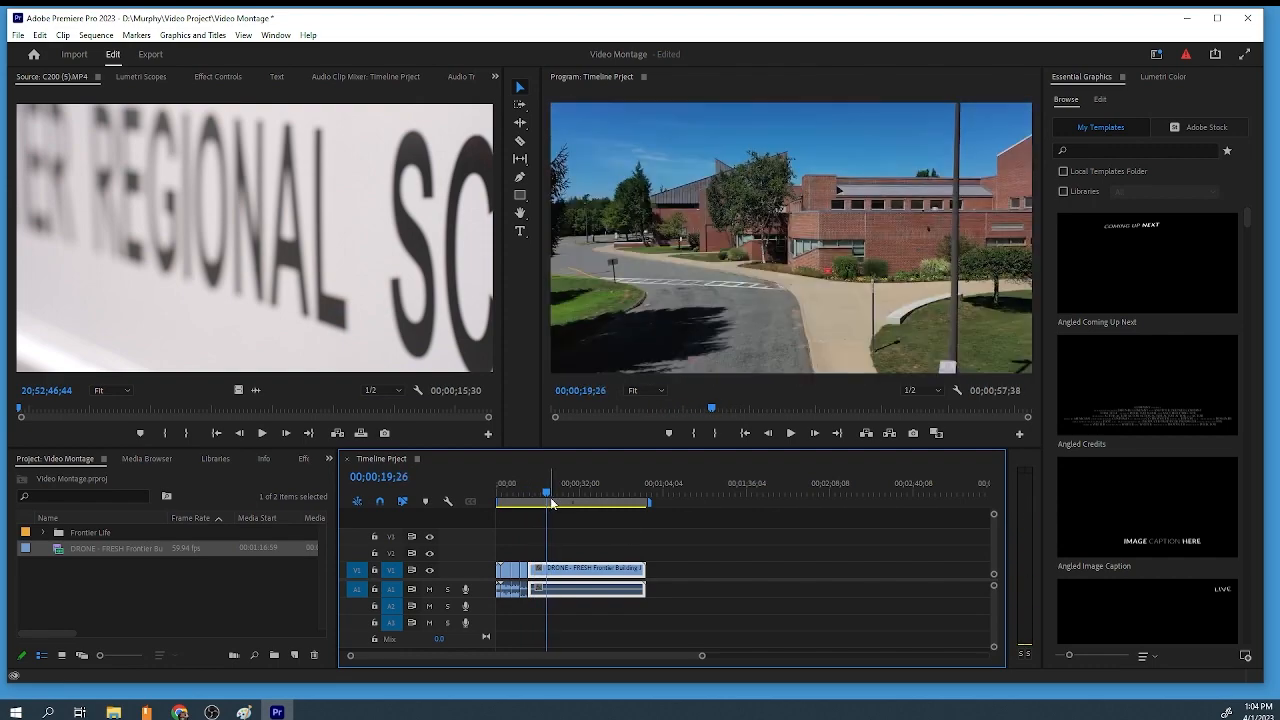
{"action": "left_click", "coordinate": [520, 143]}
{"action": "left_click", "coordinate": [547, 568]}
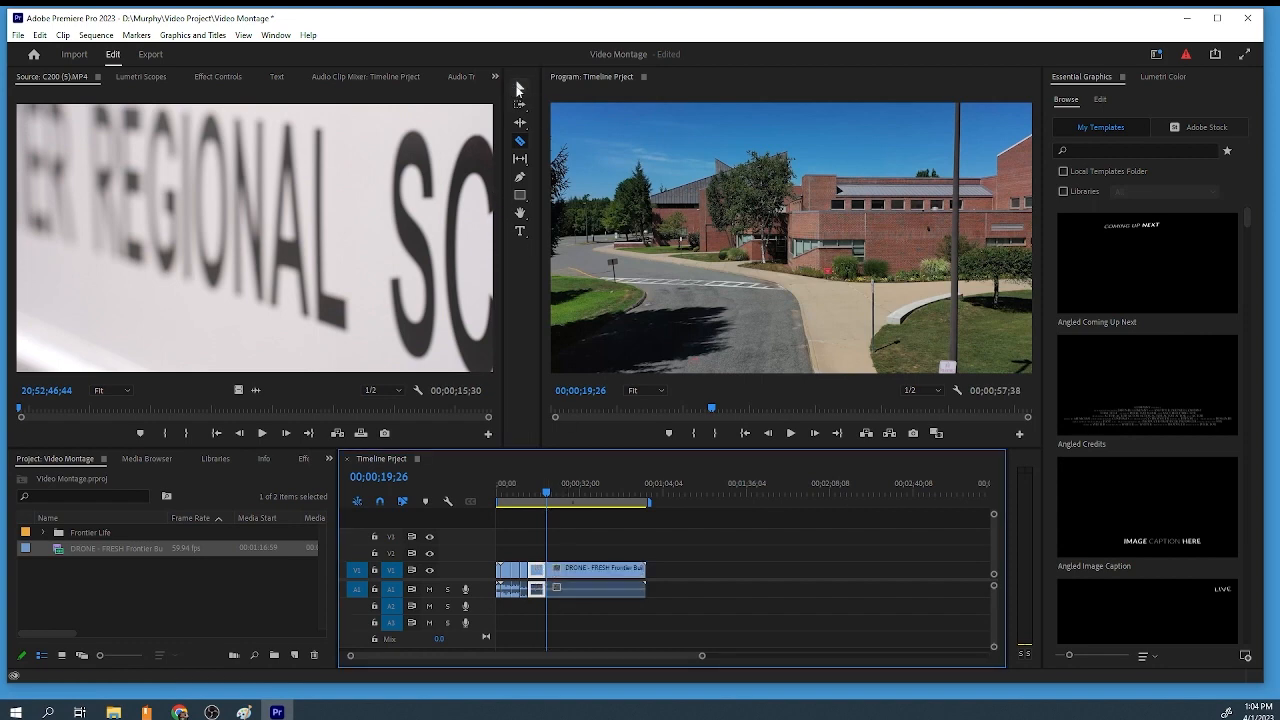
{"action": "left_click", "coordinate": [520, 87]}
{"action": "left_click_drag", "start_coordinate": [583, 569], "coordinate": [700, 568]}
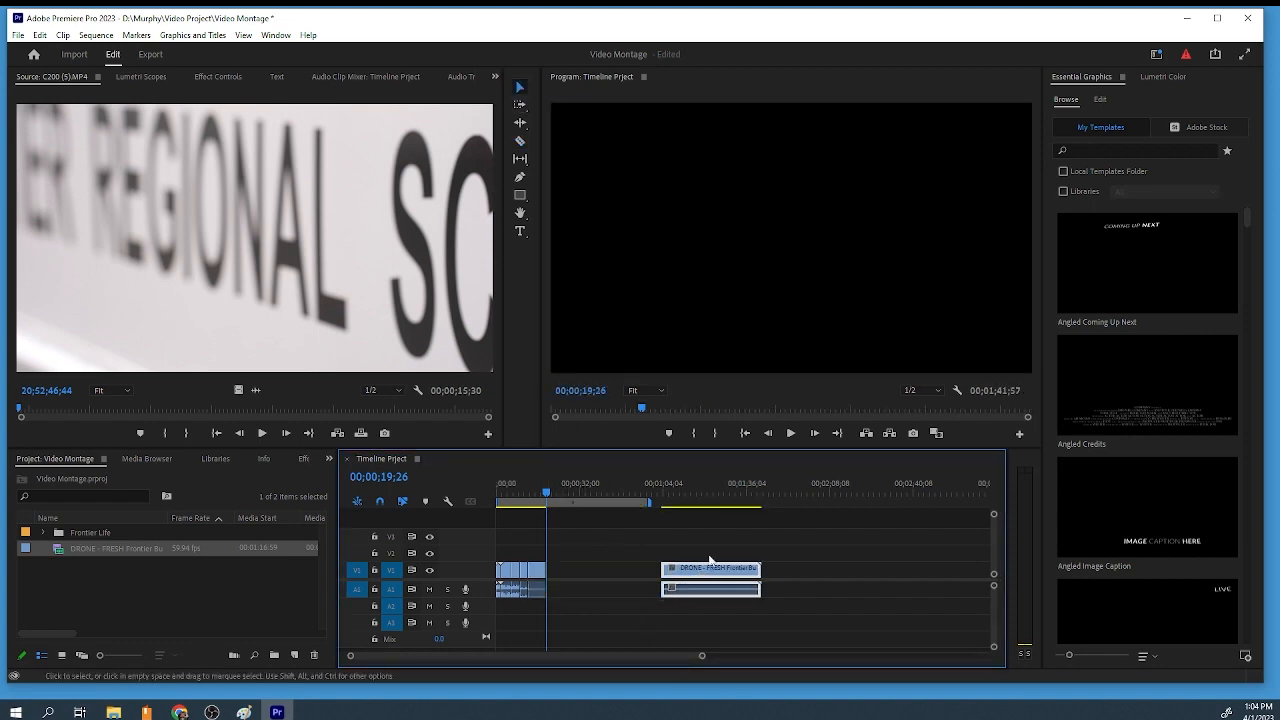
Trim the start of the separated drone section to 00;01;21;09 by moving its left edge
{"action": "left_click", "coordinate": [674, 496]}
{"action": "left_click_drag", "start_coordinate": [674, 496], "coordinate": [710, 497]}
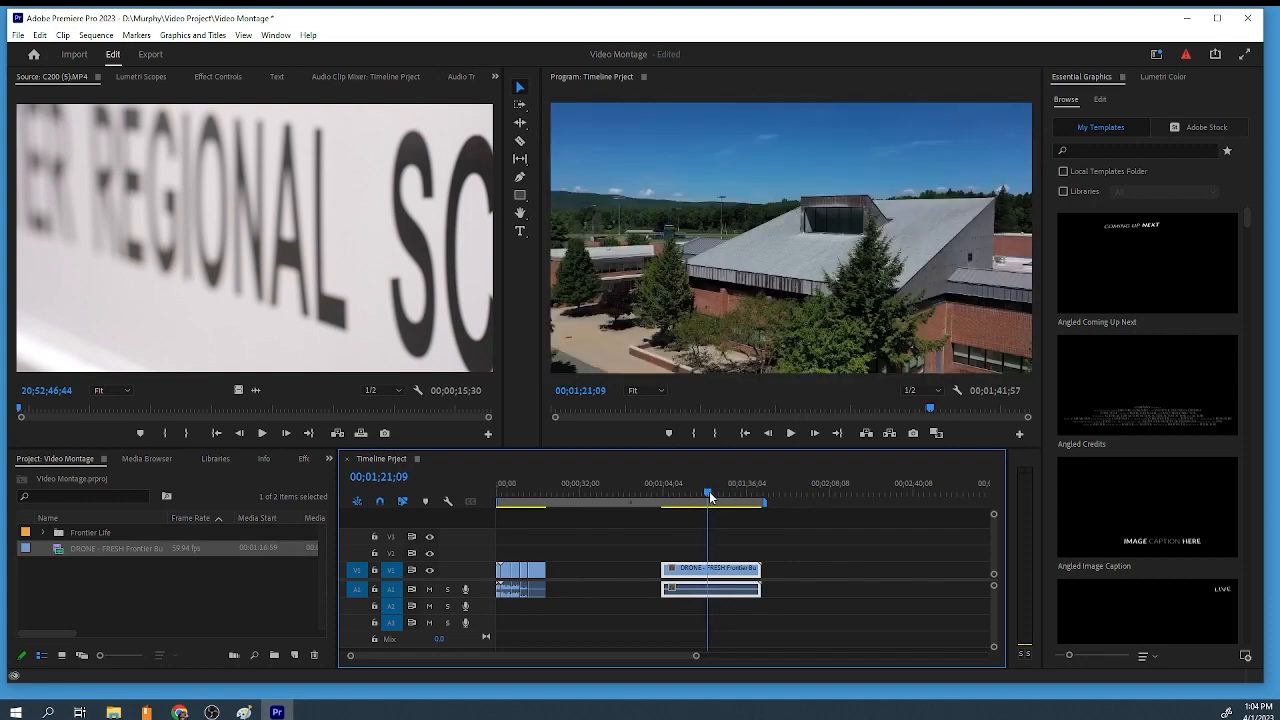
{"action": "mouse_move", "coordinate": [664, 567]}
{"action": "left_mouse_down"}
{"action": "mouse_move", "coordinate": [705, 567]}
{"action": "mouse_move", "coordinate": [664, 567]}
{"action": "left_mouse_up"}
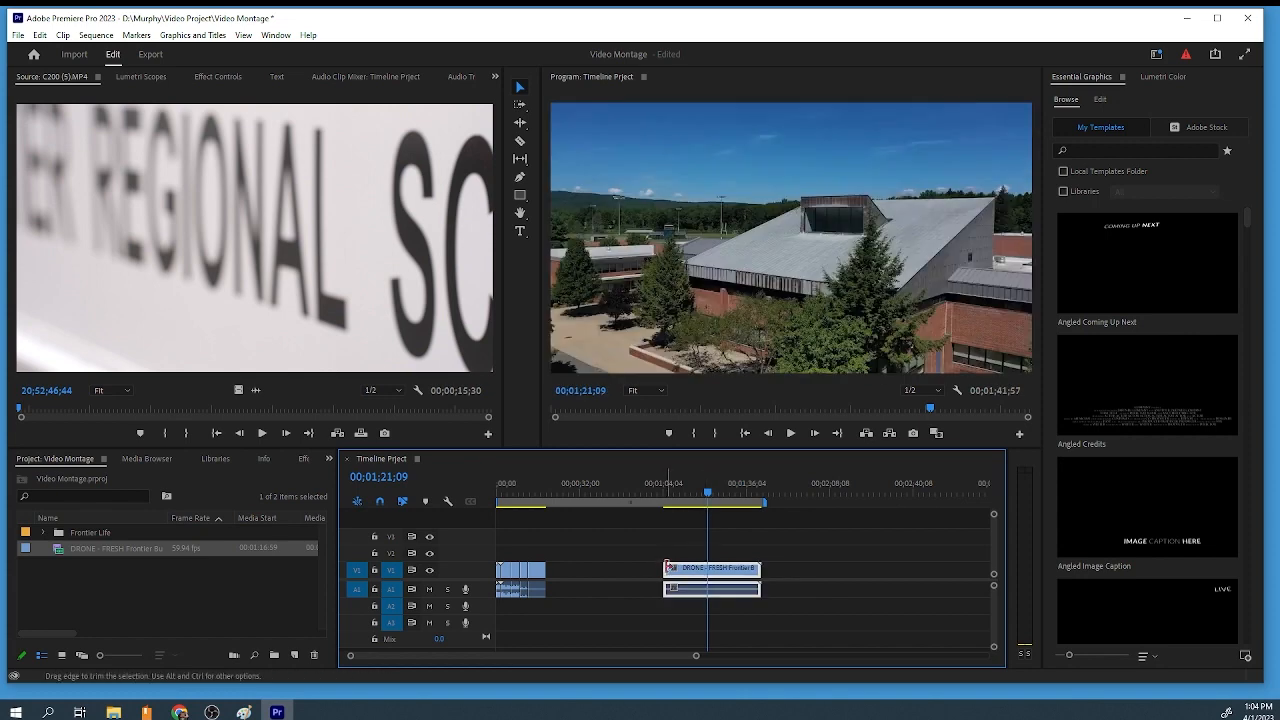
{"action": "left_click_drag", "start_coordinate": [665, 568], "coordinate": [710, 572]}
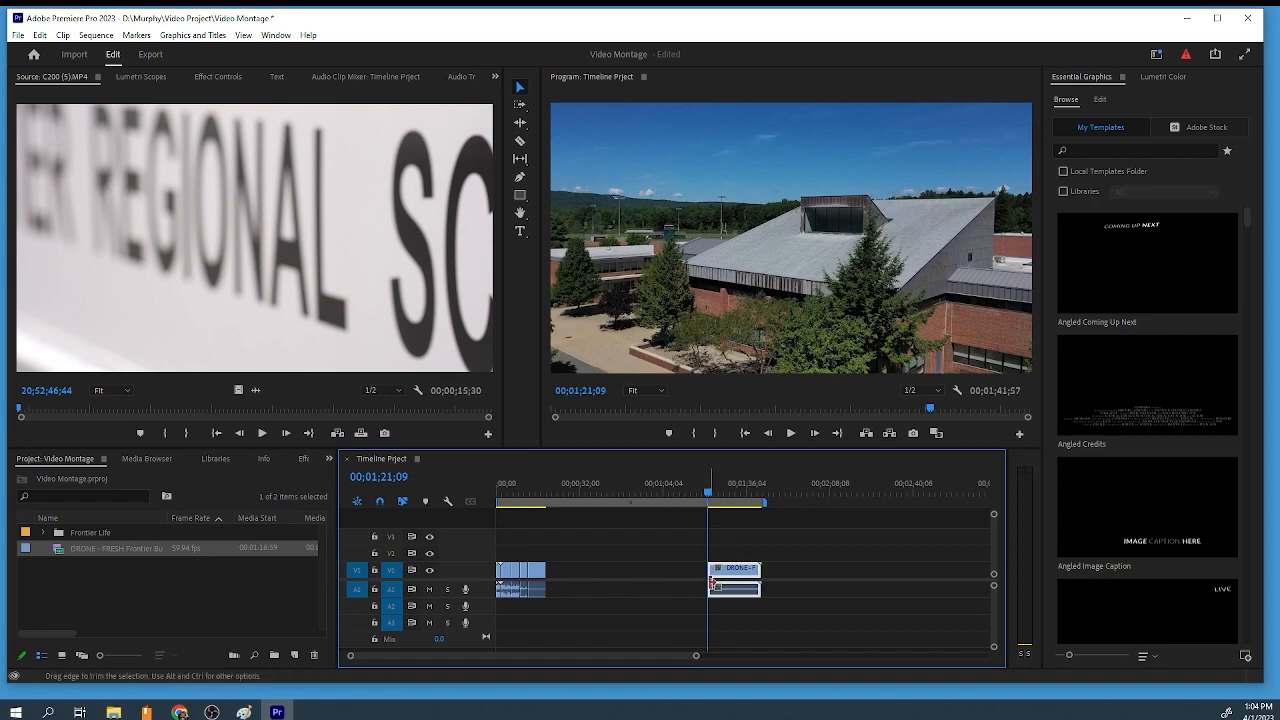
Trim the end of the separated drone section to 00;01;25;22 and move the section back against the preceding clips to close the gap
{"action": "key", "text": "space"}
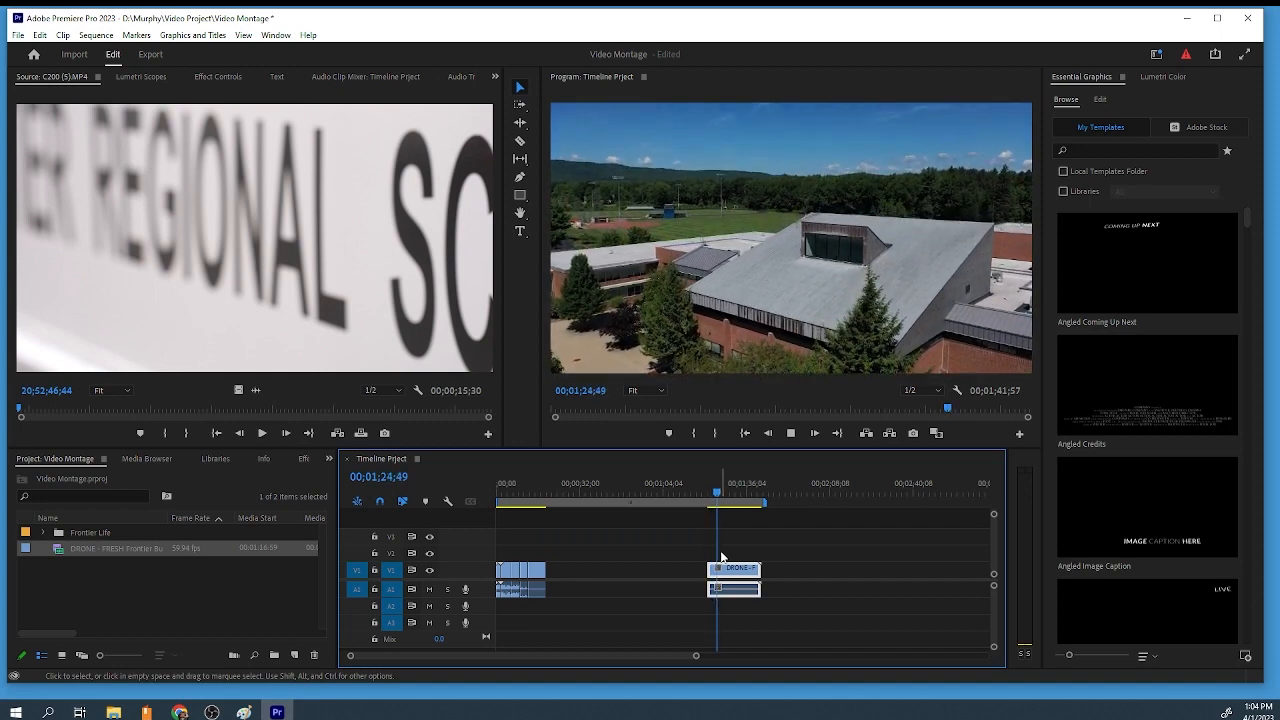
{"action": "key", "text": "space"}
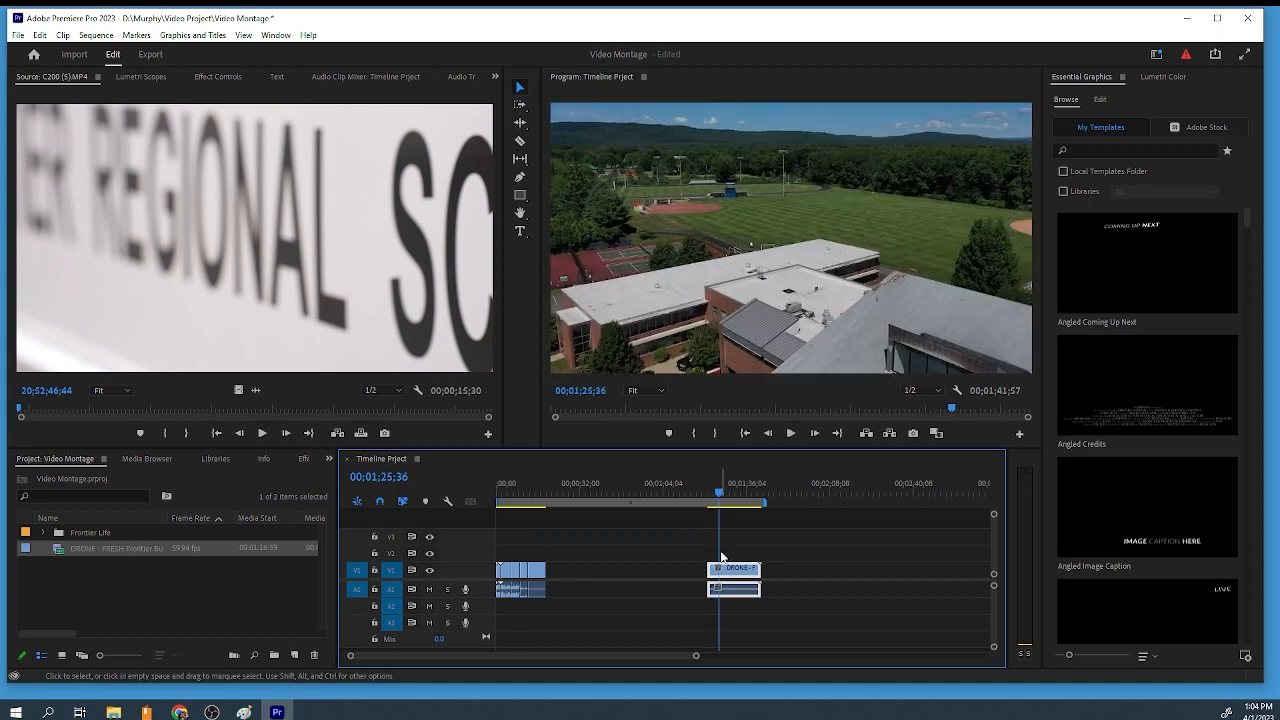
{"action": "key", "text": "Left"}
{"action": "key", "text": "Left"}
{"action": "key", "text": "Left"}
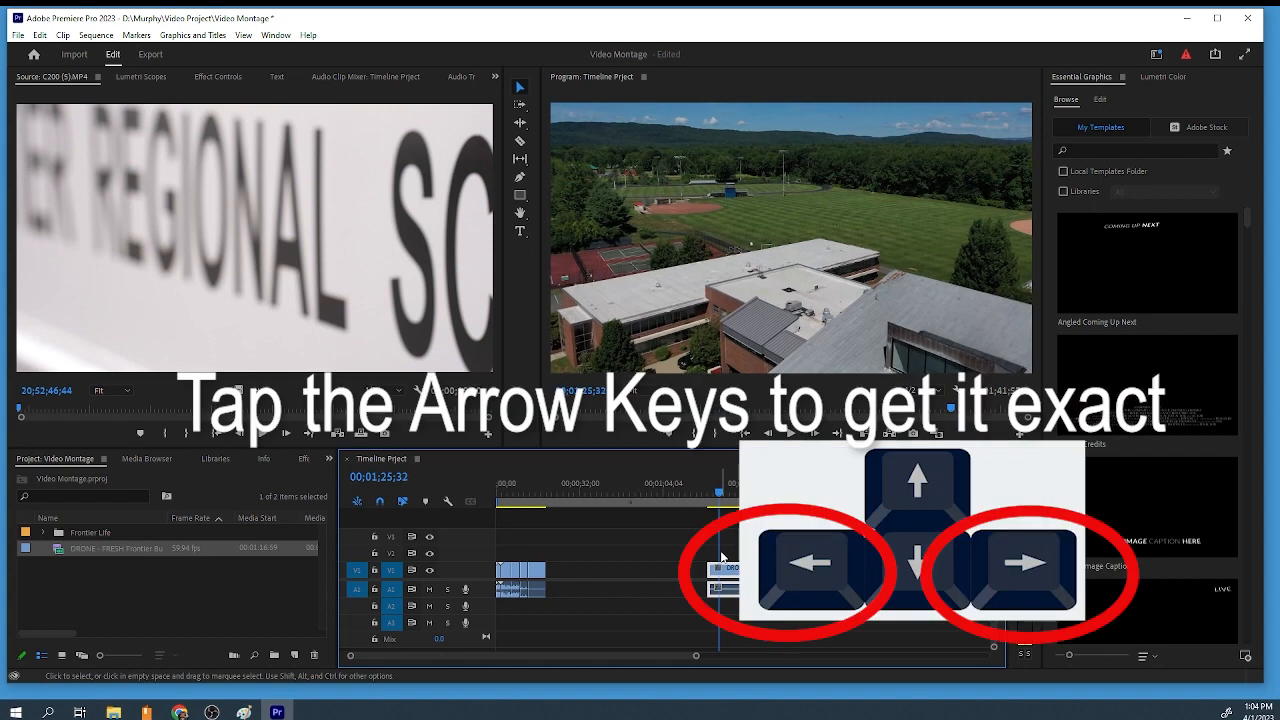
{"action": "key", "text": "Left"}
{"action": "key", "text": "Left"}
{"action": "key", "text": "Left"}
{"action": "key", "text": "Left"}
{"action": "key", "text": "Left"}
{"action": "key", "text": "Left"}
{"action": "key", "text": "Left"}
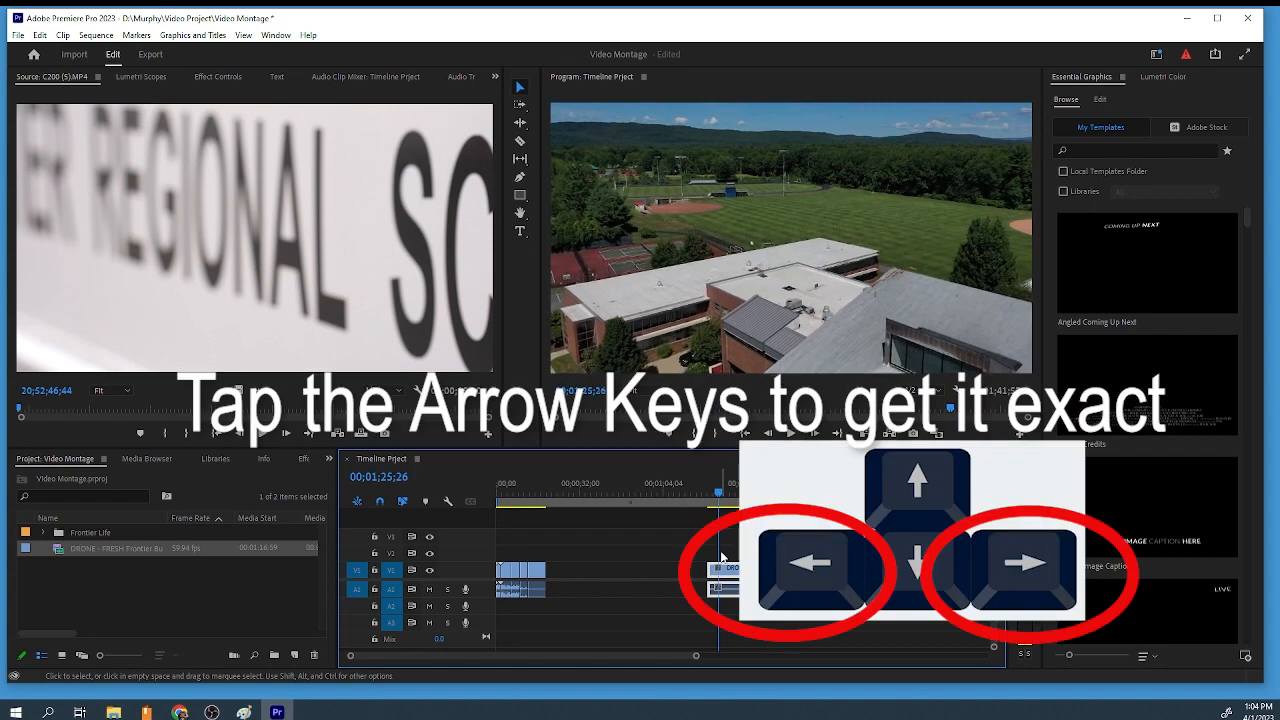
{"action": "key", "text": "Left"}
{"action": "key", "text": "Left"}
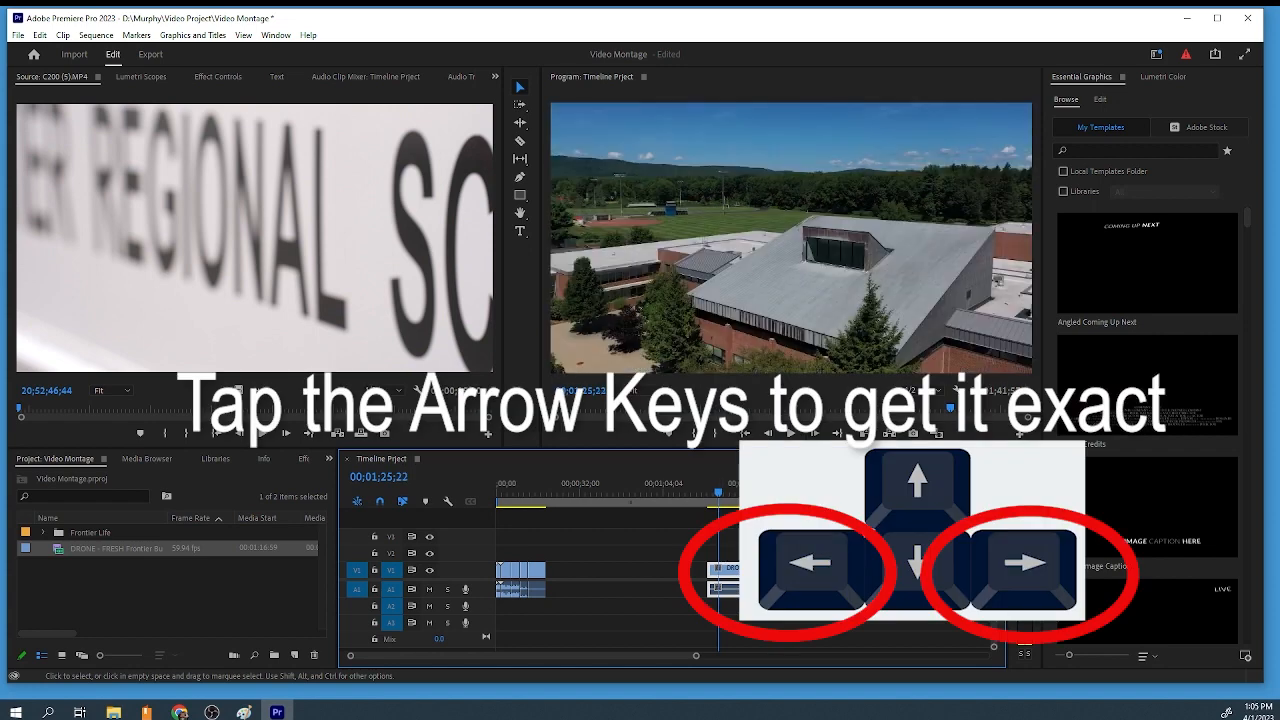
{"action": "left_click_drag", "start_coordinate": [757, 568], "coordinate": [556, 578]}
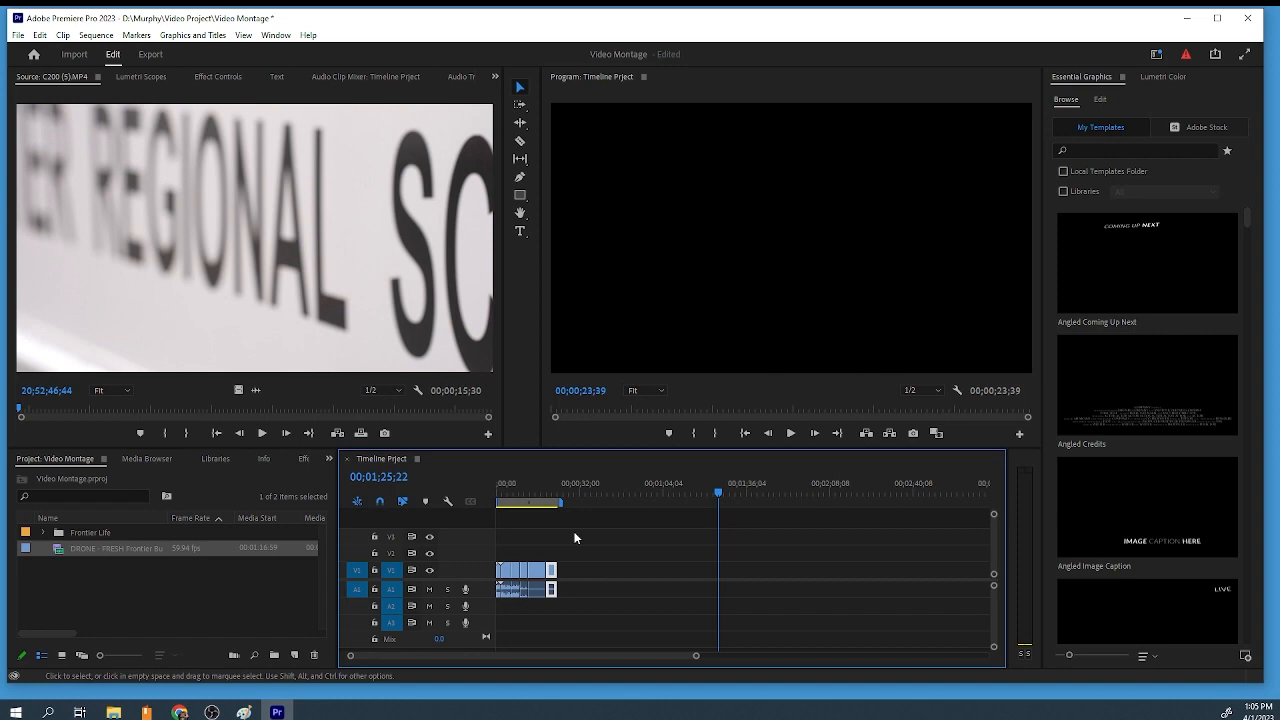
Try extending the last drone clip's end to about 00;00;36;11, undo the extension, and return the playhead to the C200 (5).MP4 clip
{"action": "mouse_move", "coordinate": [530, 490]}
{"action": "left_mouse_down"}
{"action": "mouse_move", "coordinate": [551, 490]}
{"action": "mouse_move", "coordinate": [509, 490]}
{"action": "left_mouse_up"}
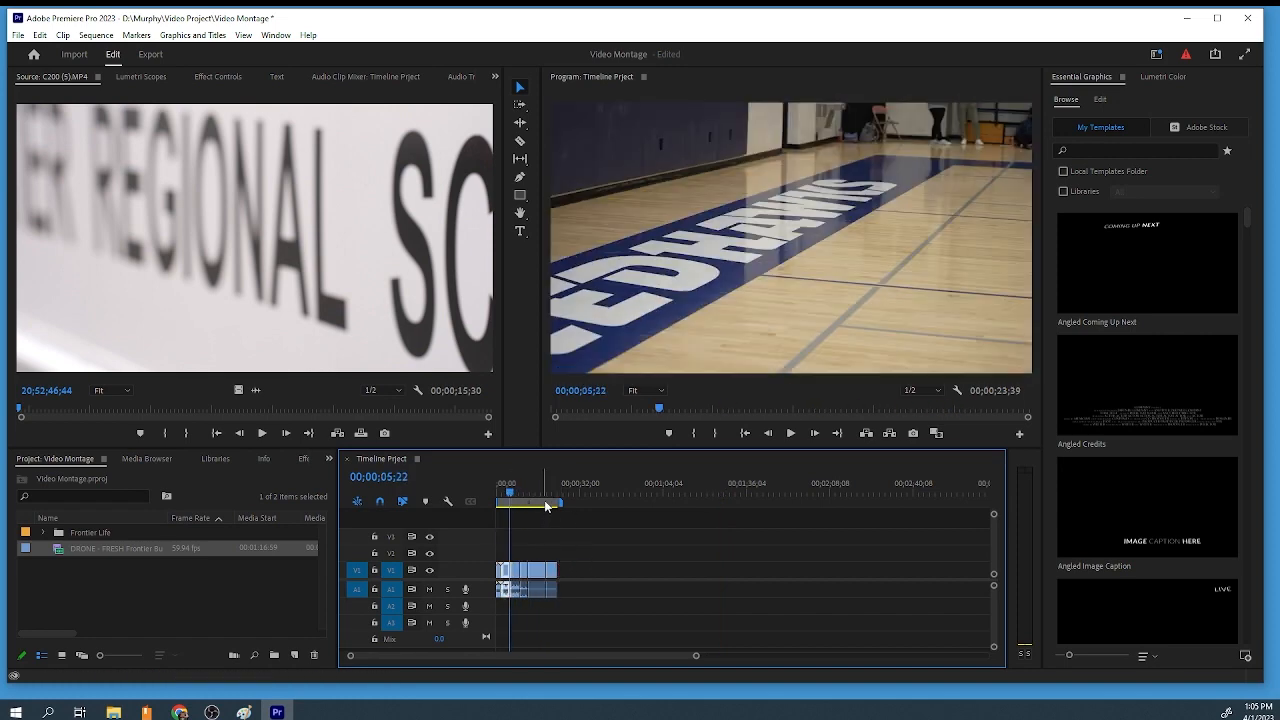
{"action": "left_click", "coordinate": [545, 509]}
{"action": "left_click_drag", "start_coordinate": [556, 572], "coordinate": [590, 572]}
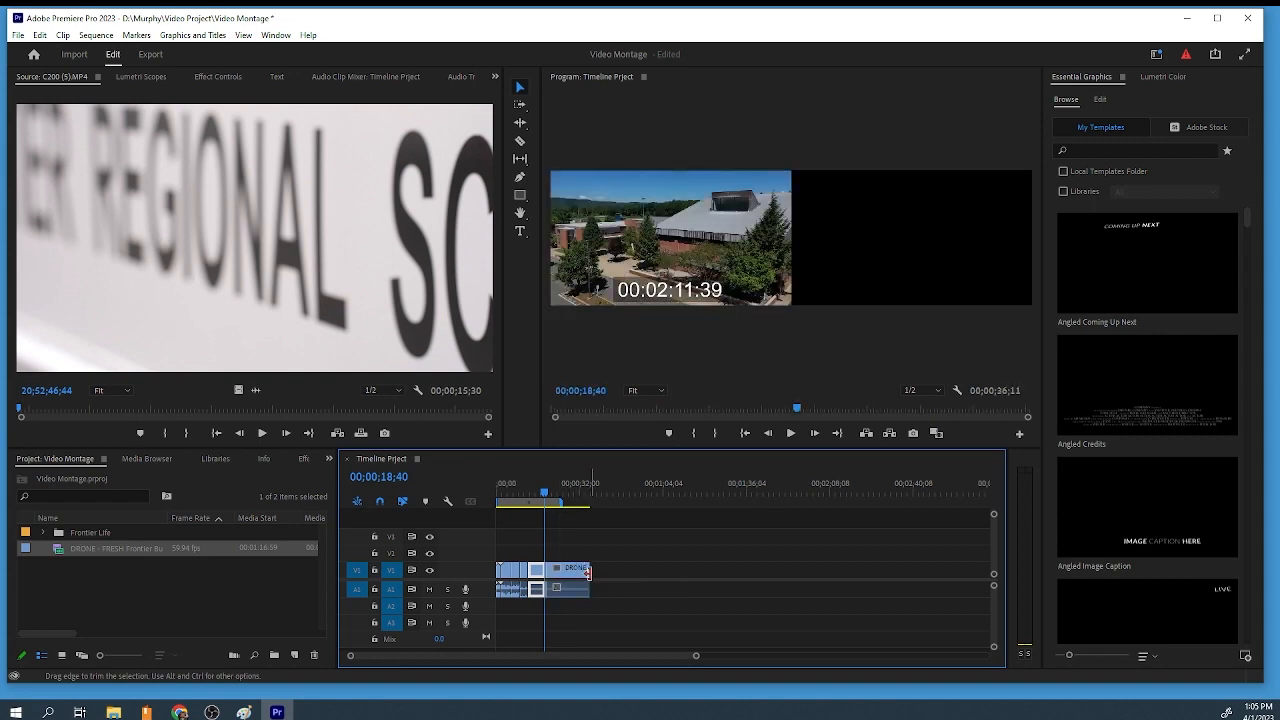
{"action": "key", "text": "ctrl+z"}
{"action": "mouse_move", "coordinate": [544, 505]}
{"action": "left_mouse_down"}
{"action": "mouse_move", "coordinate": [507, 508]}
{"action": "mouse_move", "coordinate": [563, 509]}
{"action": "mouse_move", "coordinate": [507, 508]}
{"action": "mouse_move", "coordinate": [551, 498]}
{"action": "mouse_move", "coordinate": [530, 507]}
{"action": "left_mouse_up"}
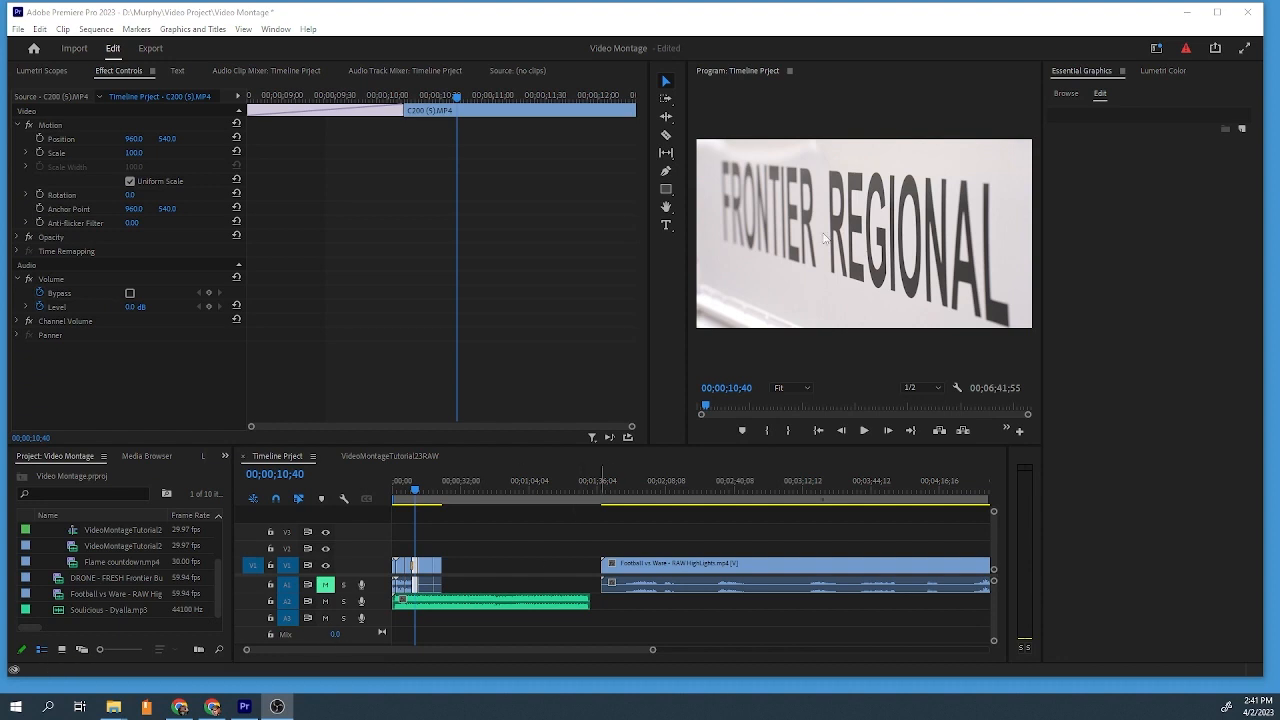
Enlarge the Program monitor by narrowing the Effect Controls panel beside it
{"action": "left_click", "coordinate": [696, 213]}
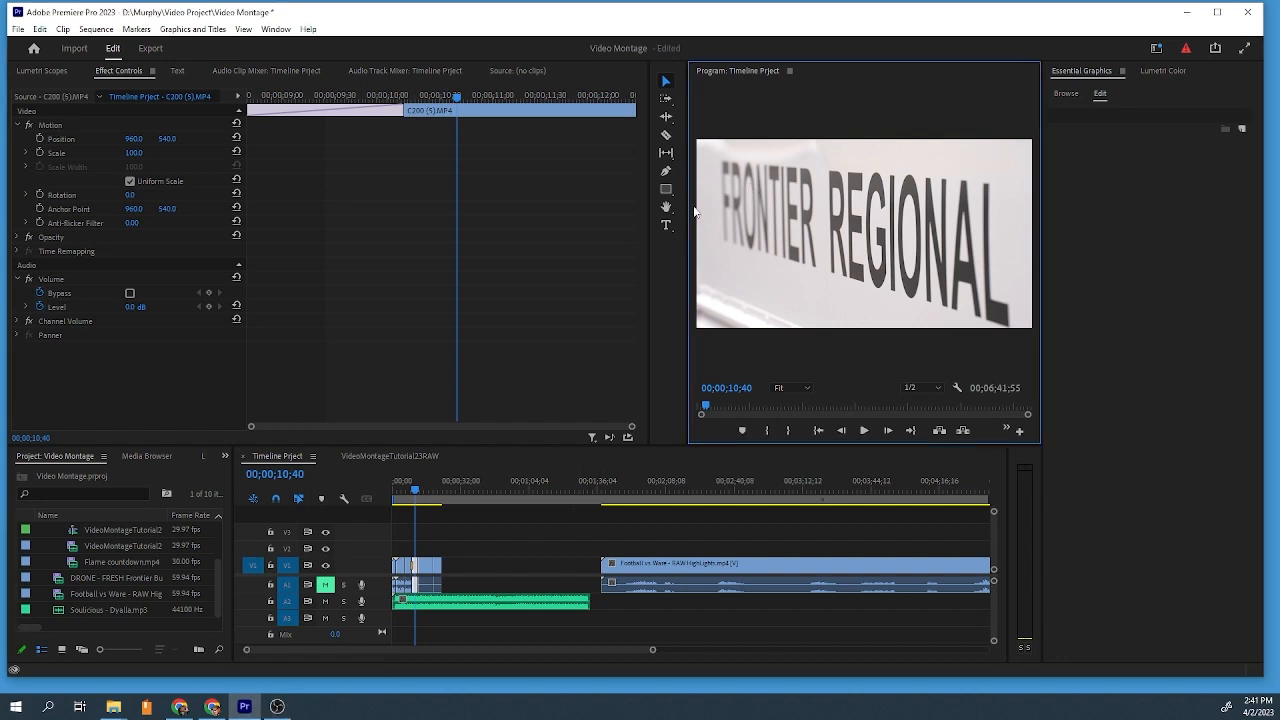
{"action": "left_click_drag", "start_coordinate": [648, 222], "coordinate": [412, 228]}
{"action": "left_click_drag", "start_coordinate": [688, 243], "coordinate": [446, 248]}
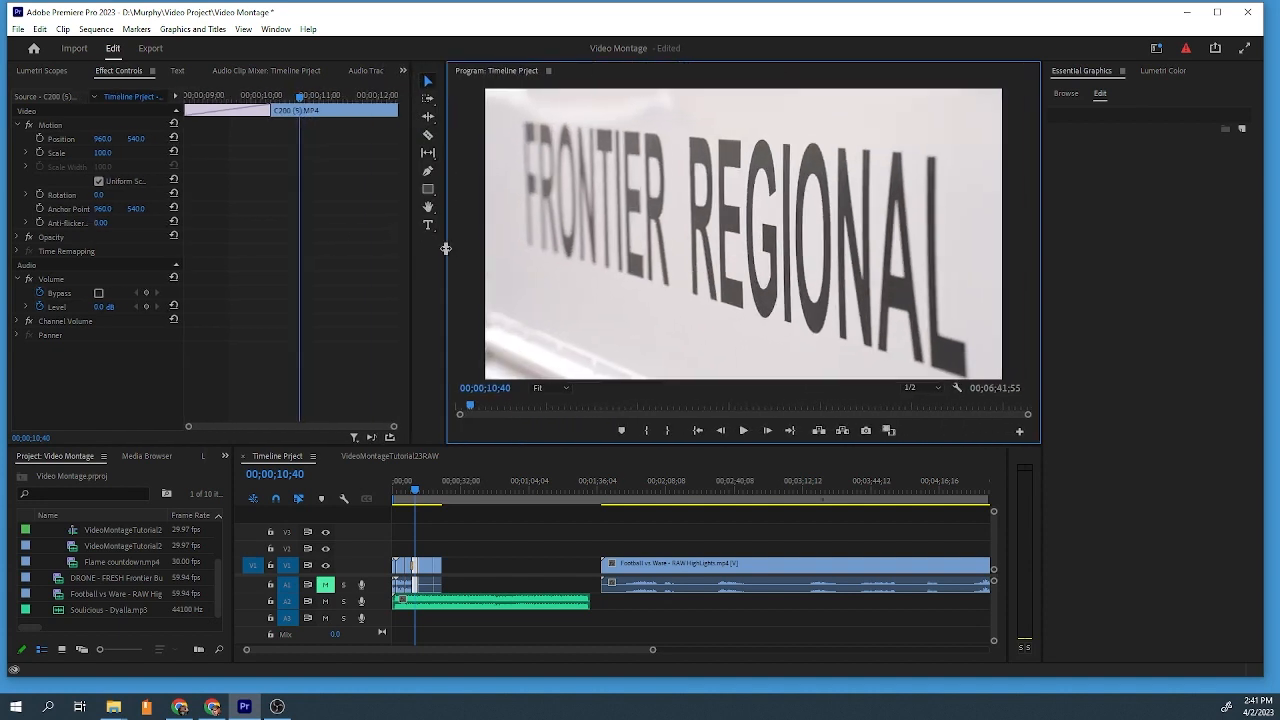
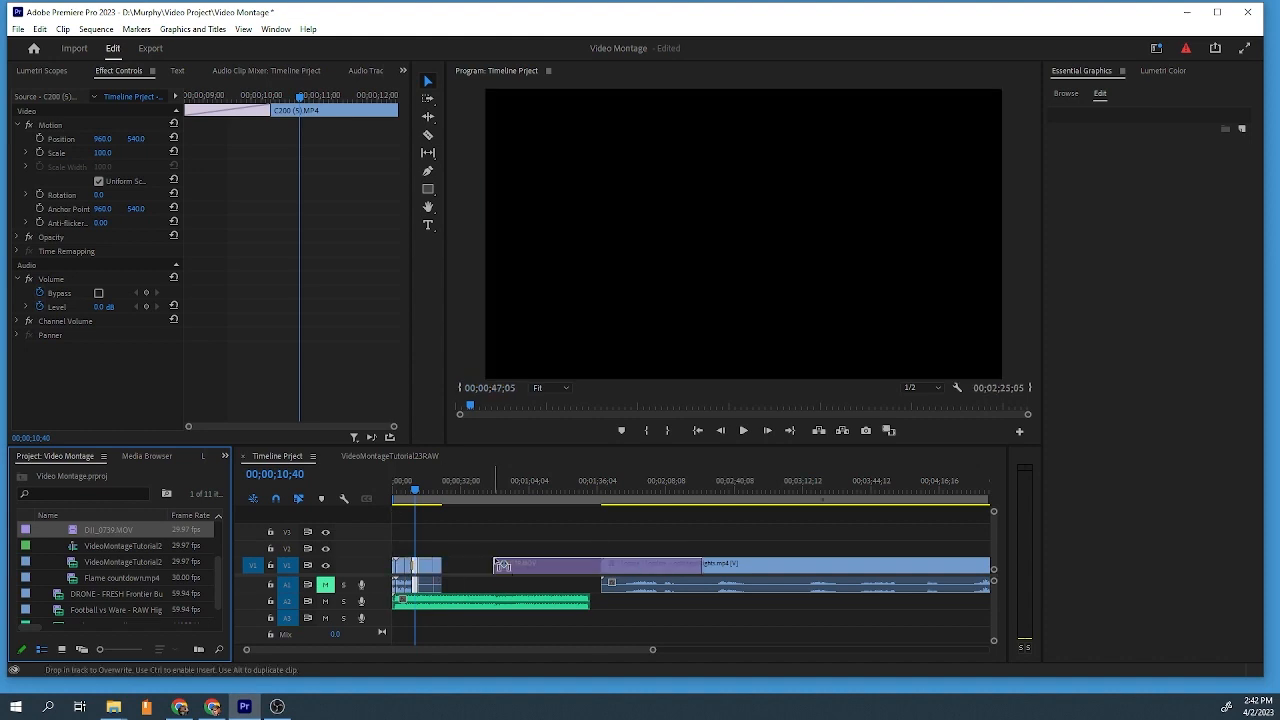
View the DJI_0739.MOV clip in the sequence at 00;00;42;44 and set its Scale to 49.0
{"action": "left_click", "coordinate": [485, 487]}
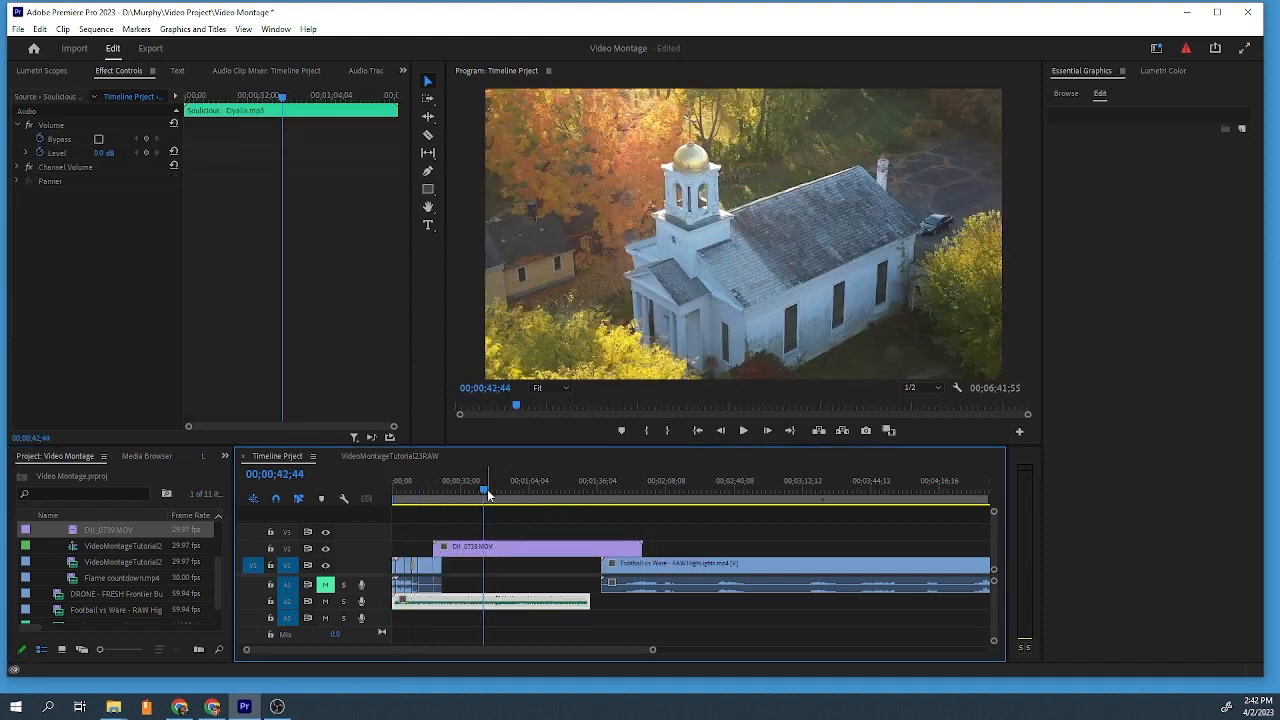
{"action": "left_click", "coordinate": [673, 262]}
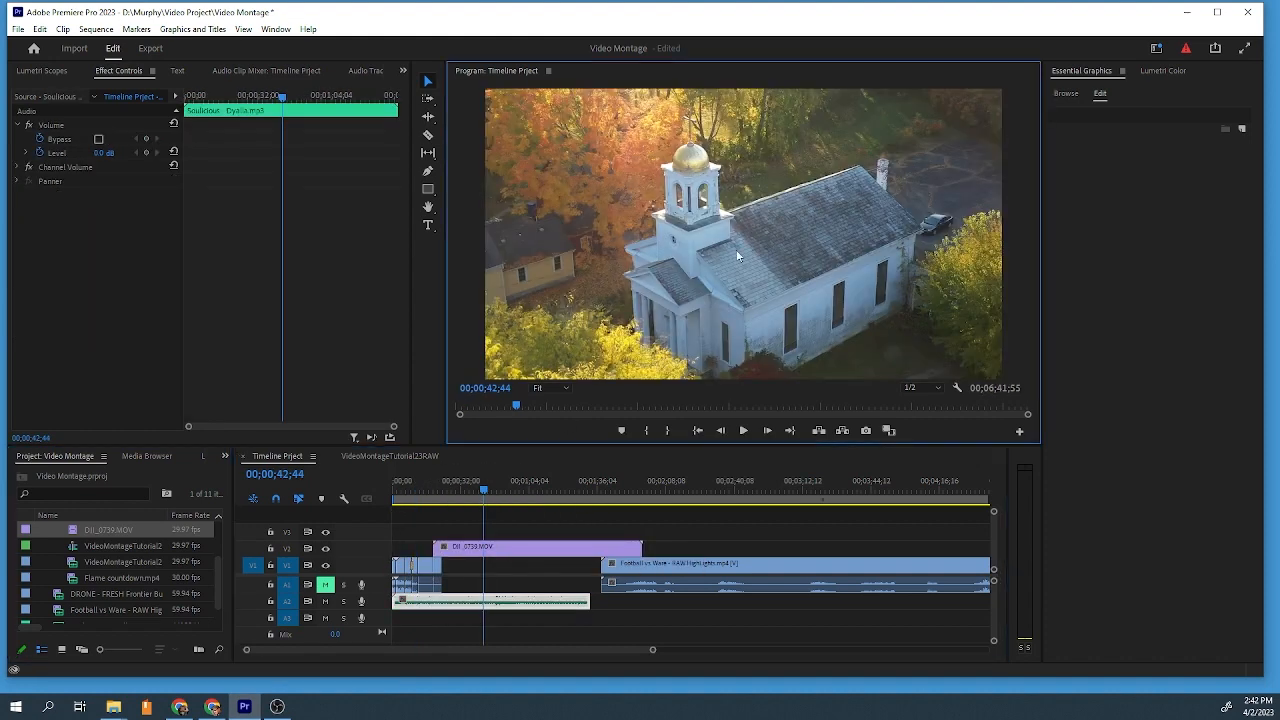
{"action": "left_click", "coordinate": [566, 244]}
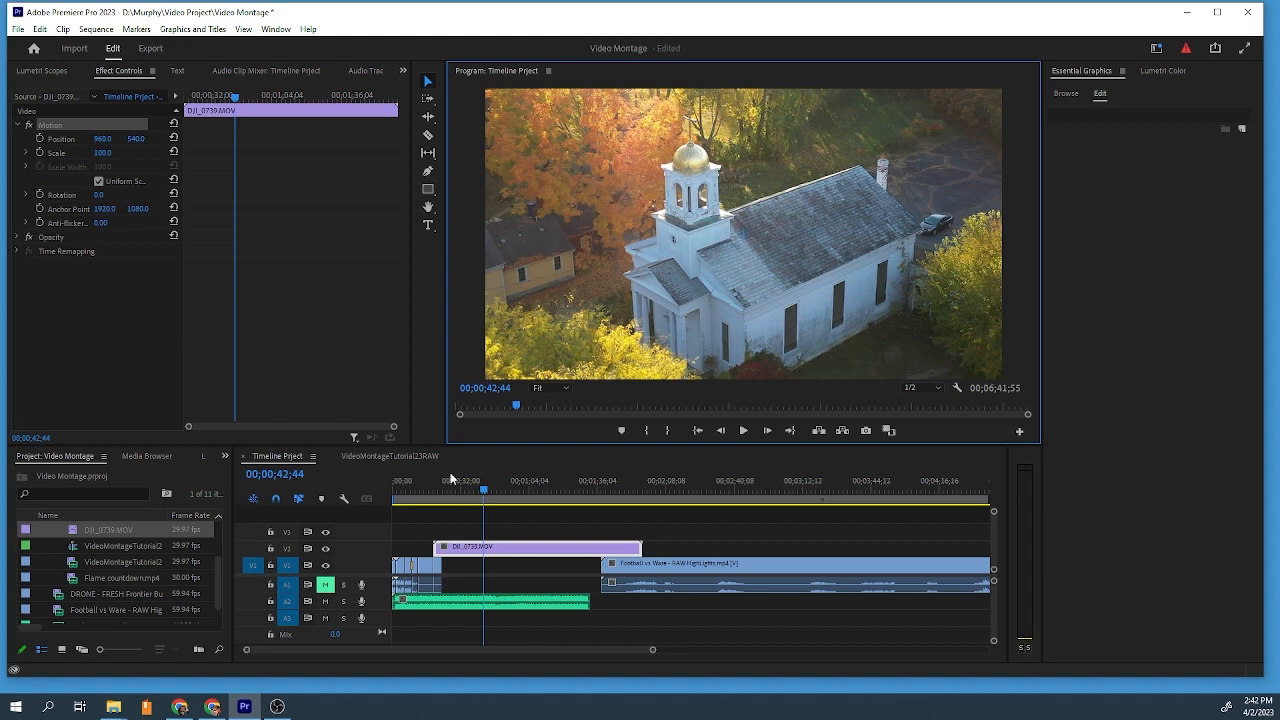
{"action": "left_click", "coordinate": [96, 153]}
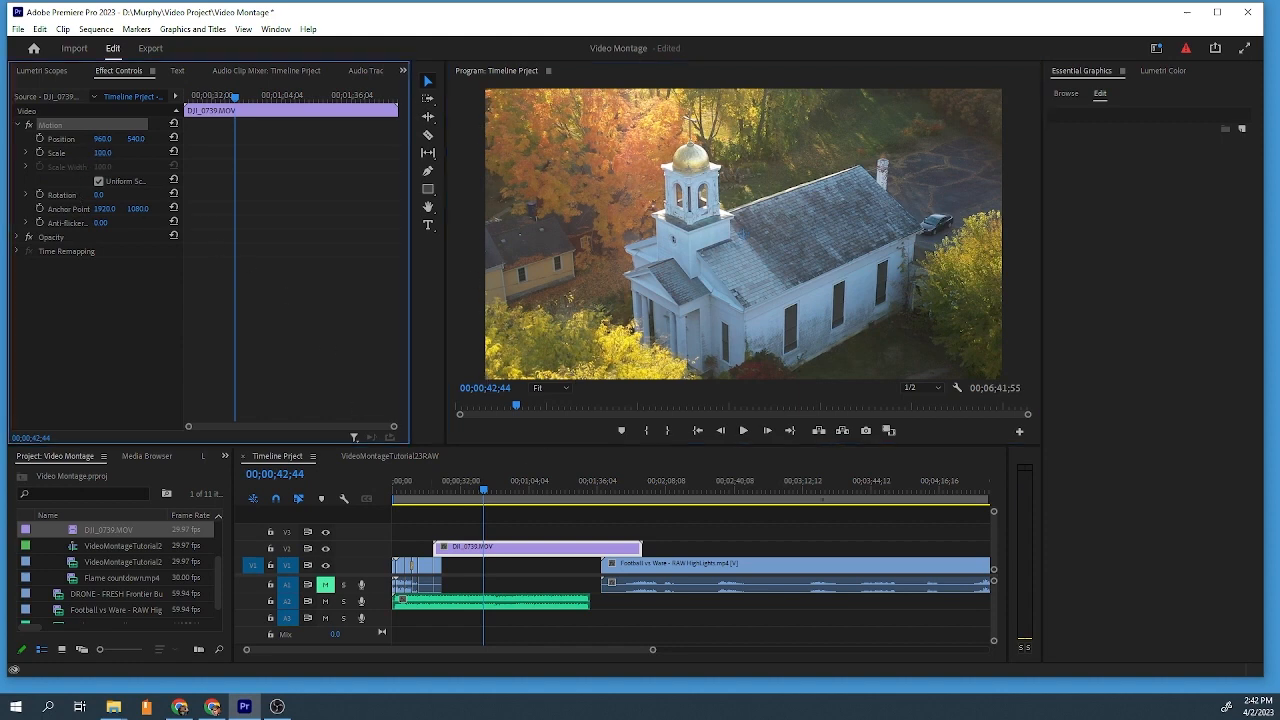
{"action": "left_click_drag", "start_coordinate": [30, 153], "coordinate": [114, 152]}
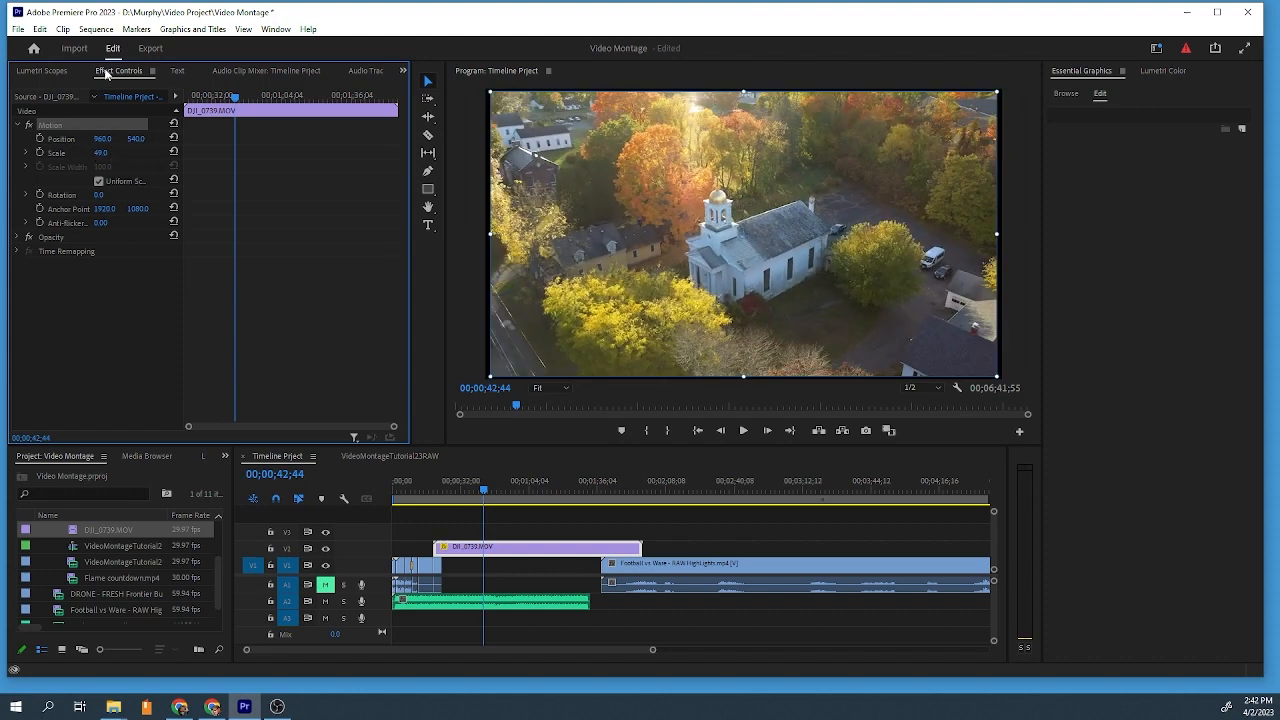
Open VideoMontageTutorial23RAW.mp4 in the Source monitor to show how to get back to Effect Controls from another panel
{"action": "left_click", "coordinate": [526, 516]}
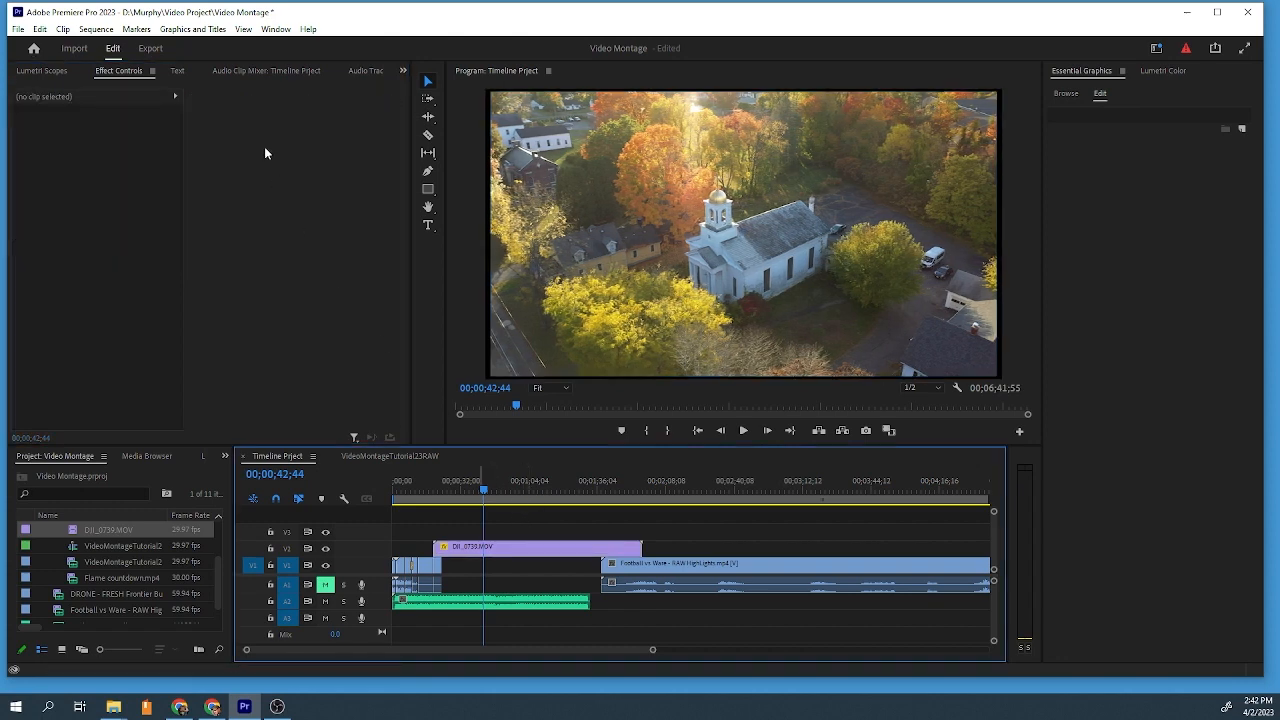
{"action": "left_click", "coordinate": [83, 565]}
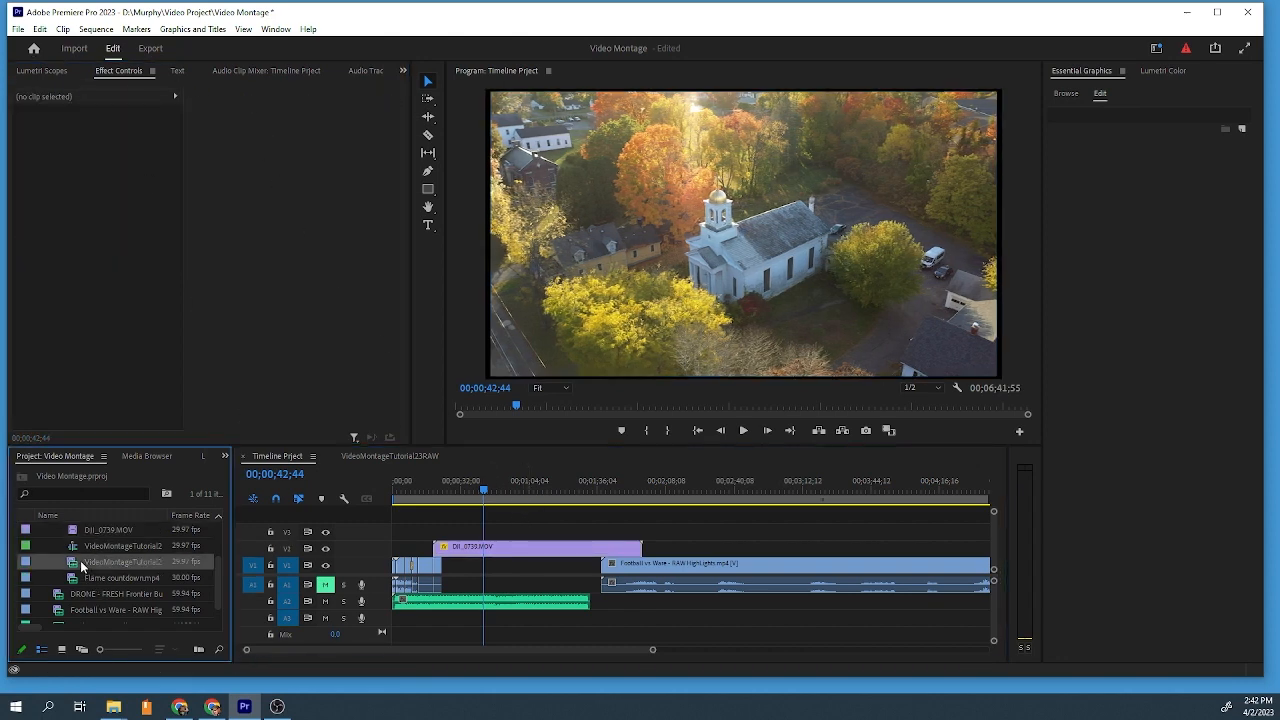
{"action": "left_click", "coordinate": [100, 563]}
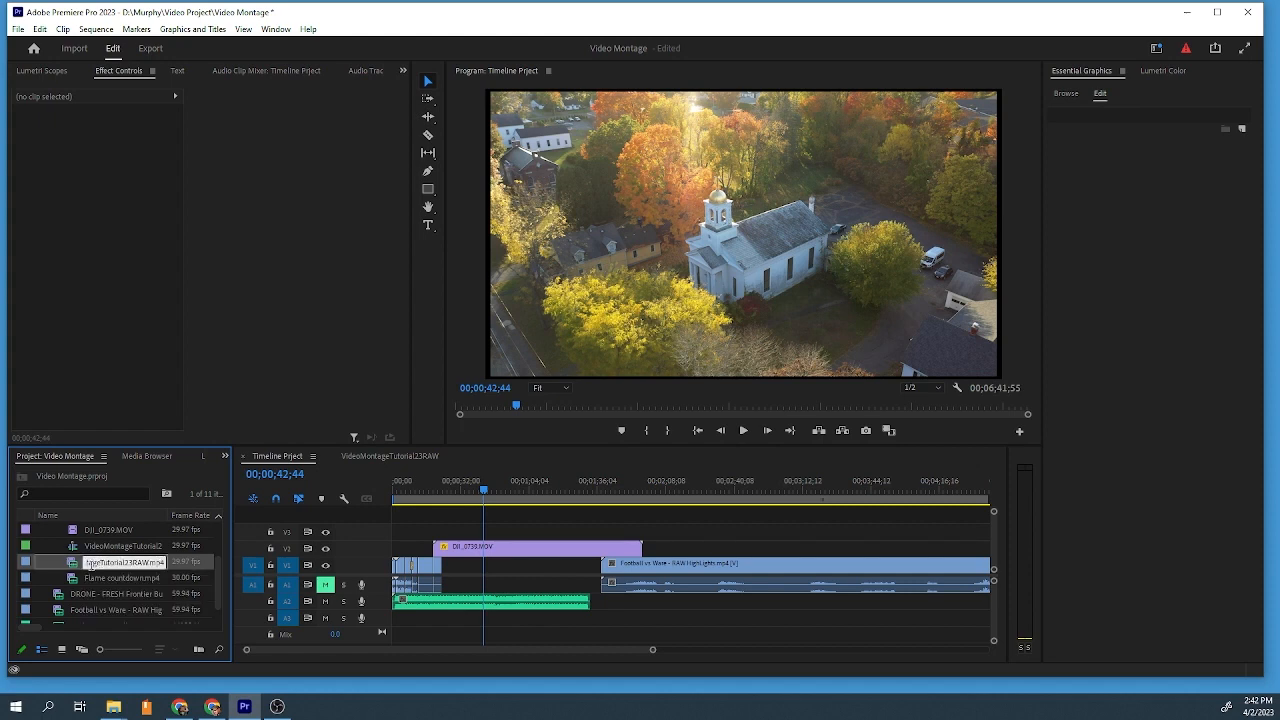
{"action": "double_click", "coordinate": [74, 566]}
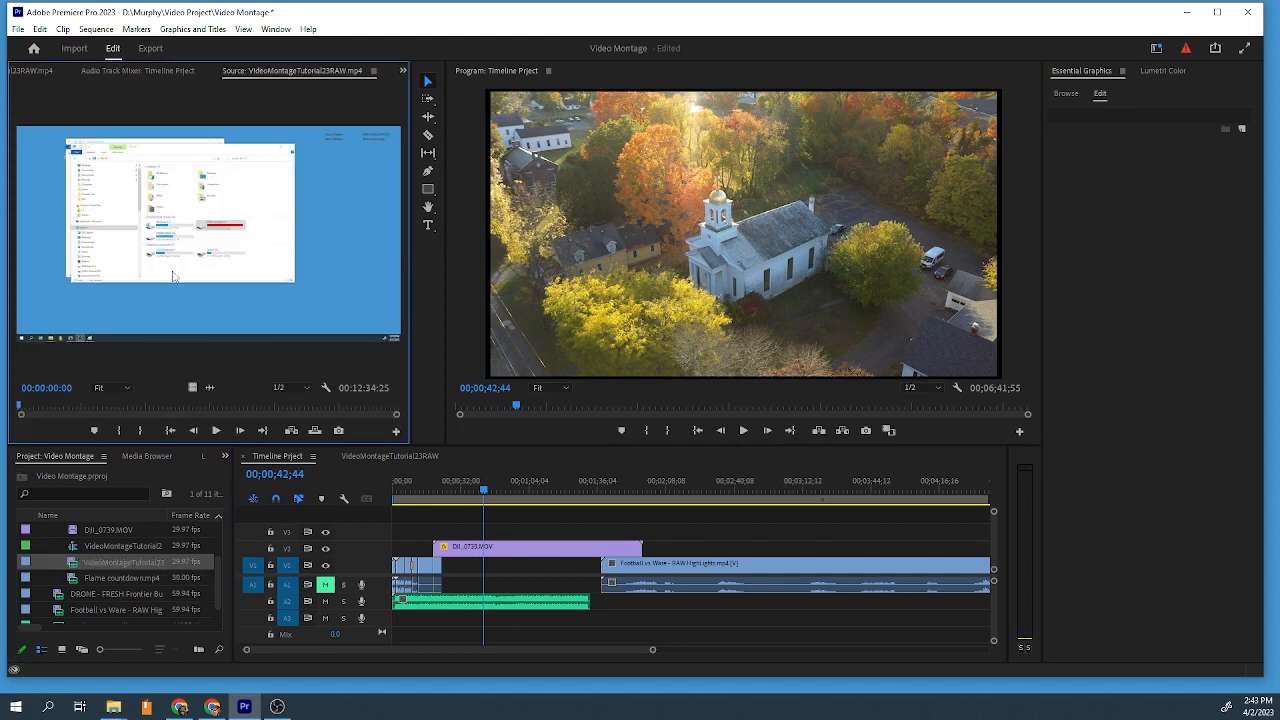
{"action": "scroll", "coordinate": [129, 70], "scroll_direction": "up", "scroll_amount": 4}
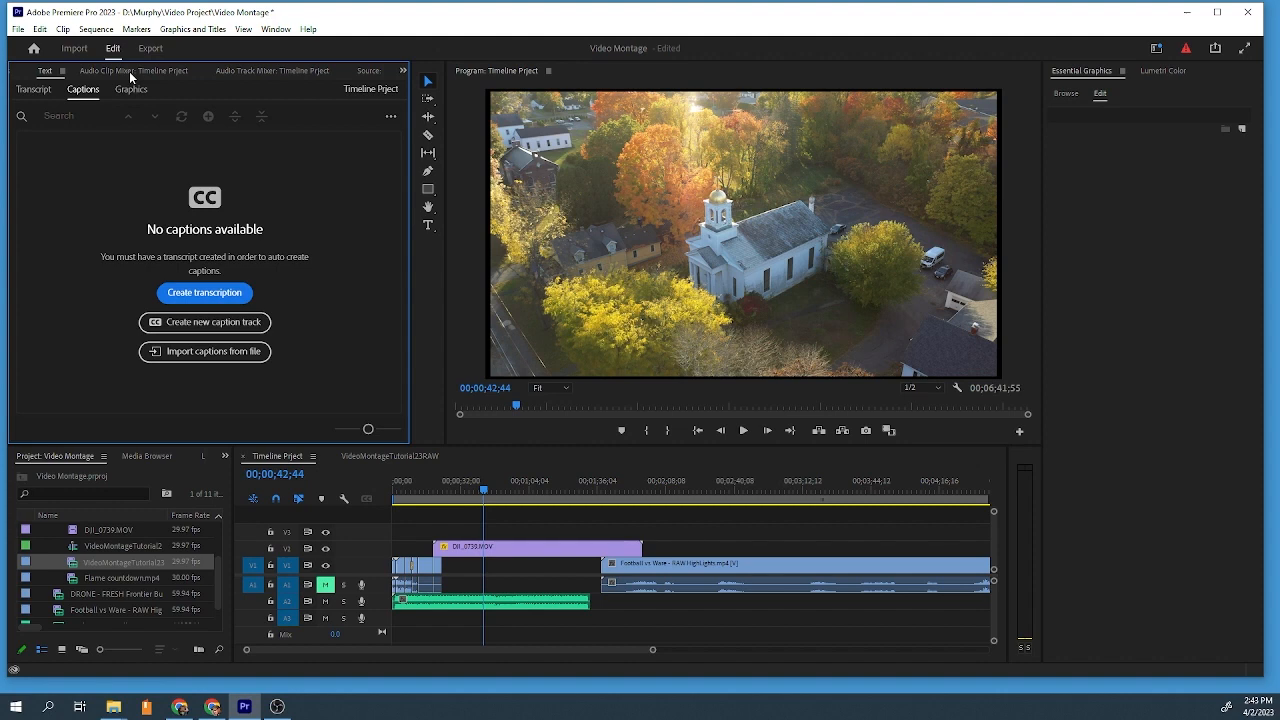
{"action": "scroll", "coordinate": [129, 70], "scroll_direction": "down", "scroll_amount": 2}
{"action": "scroll", "coordinate": [182, 73], "scroll_direction": "down", "scroll_amount": 2}
{"action": "scroll", "coordinate": [182, 73], "scroll_direction": "up", "scroll_amount": 5}
{"action": "left_click", "coordinate": [133, 72]}
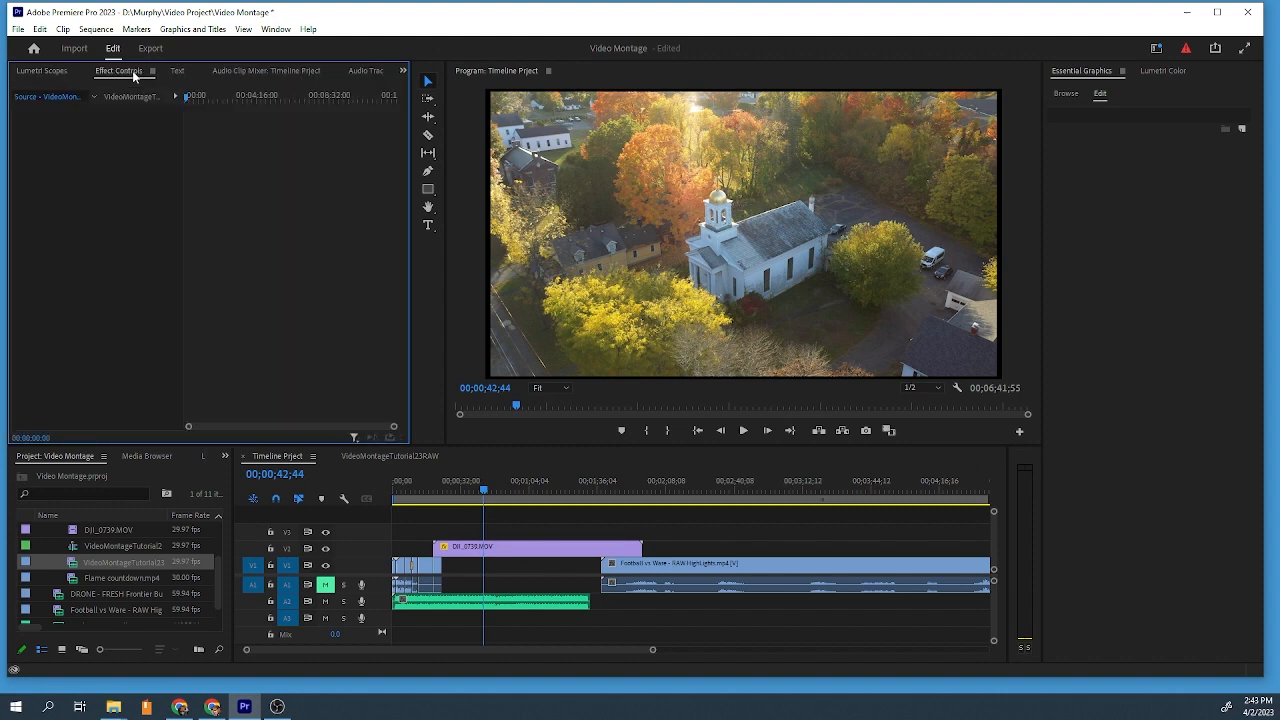
Reselect DJI_0739.MOV and try Scale values of about 32.7, 96.0 and 47.5 with the Scale slider
{"action": "left_click", "coordinate": [513, 550]}
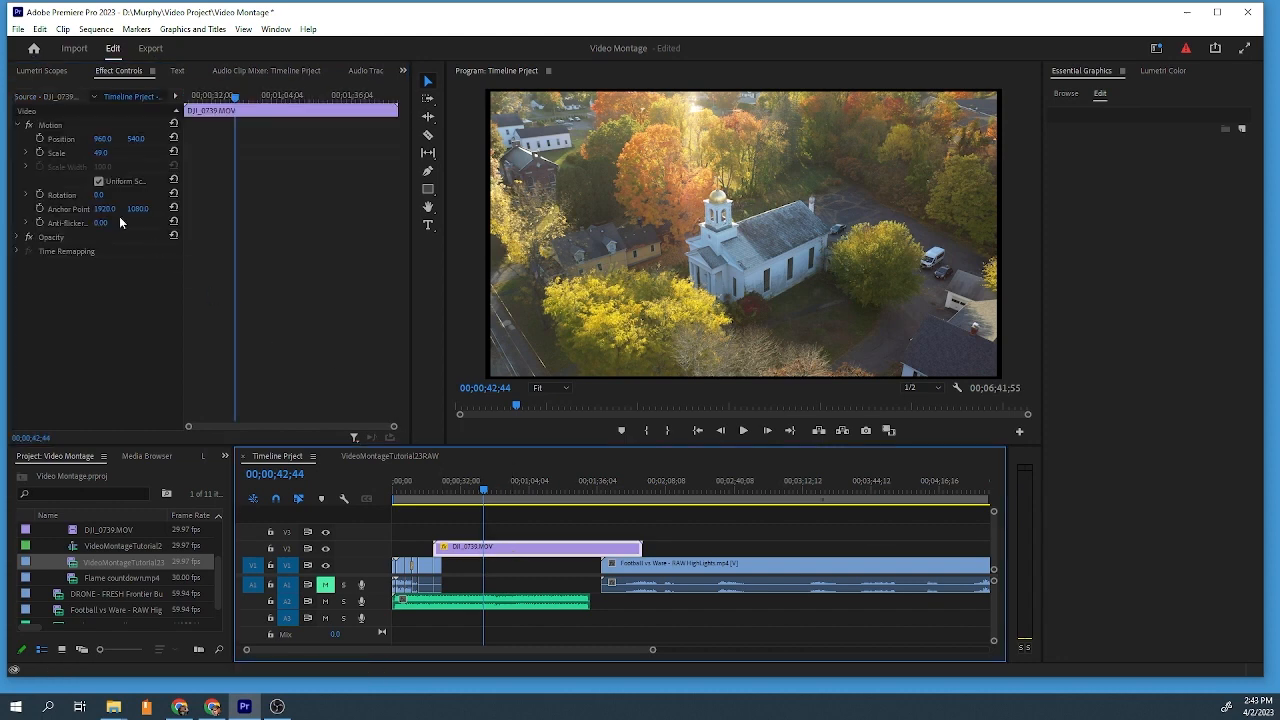
{"action": "left_click", "coordinate": [28, 153]}
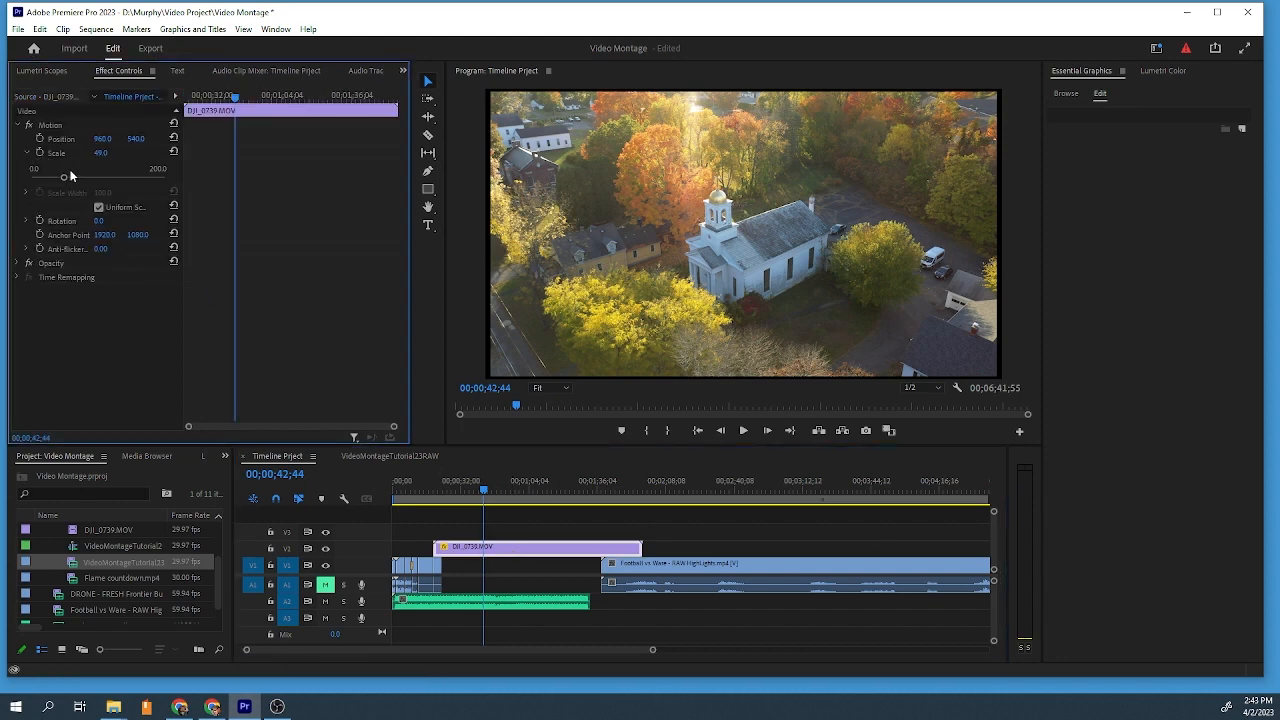
{"action": "mouse_move", "coordinate": [68, 181]}
{"action": "left_mouse_down"}
{"action": "mouse_move", "coordinate": [83, 179]}
{"action": "mouse_move", "coordinate": [45, 180]}
{"action": "mouse_move", "coordinate": [90, 183]}
{"action": "mouse_move", "coordinate": [59, 189]}
{"action": "mouse_move", "coordinate": [57, 203]}
{"action": "left_mouse_up"}
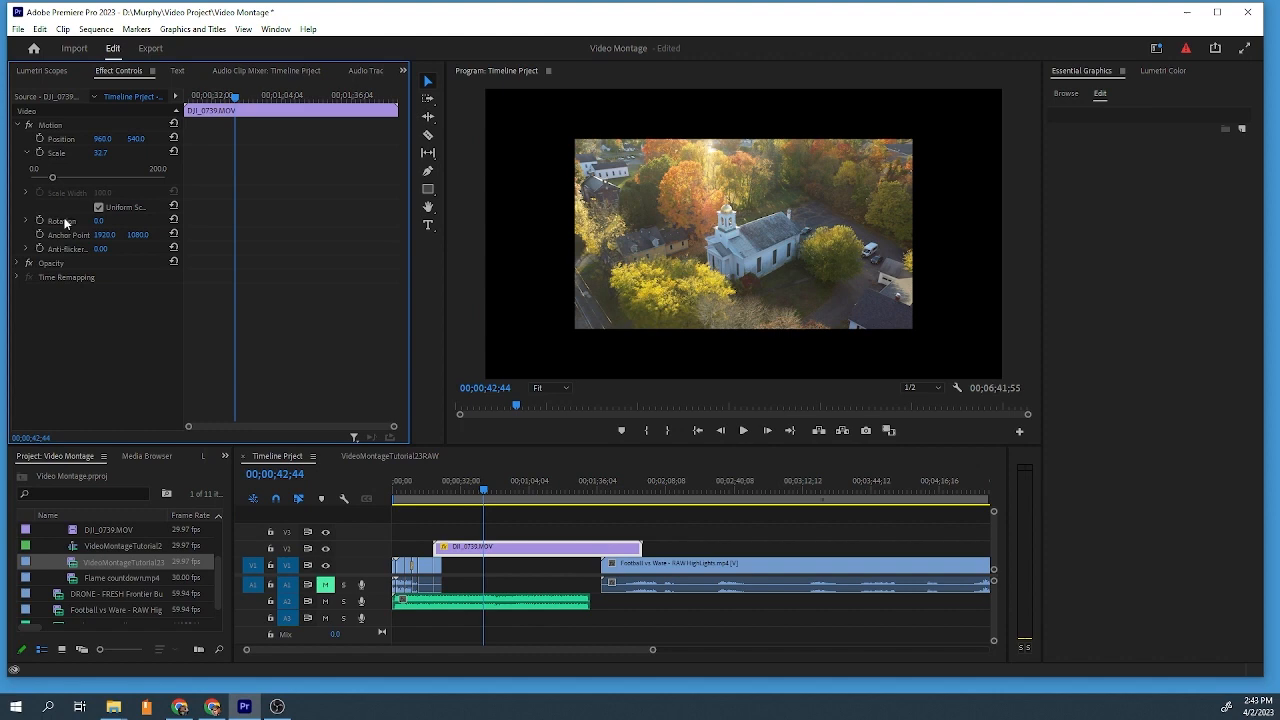
{"action": "left_click_drag", "start_coordinate": [53, 180], "coordinate": [95, 181]}
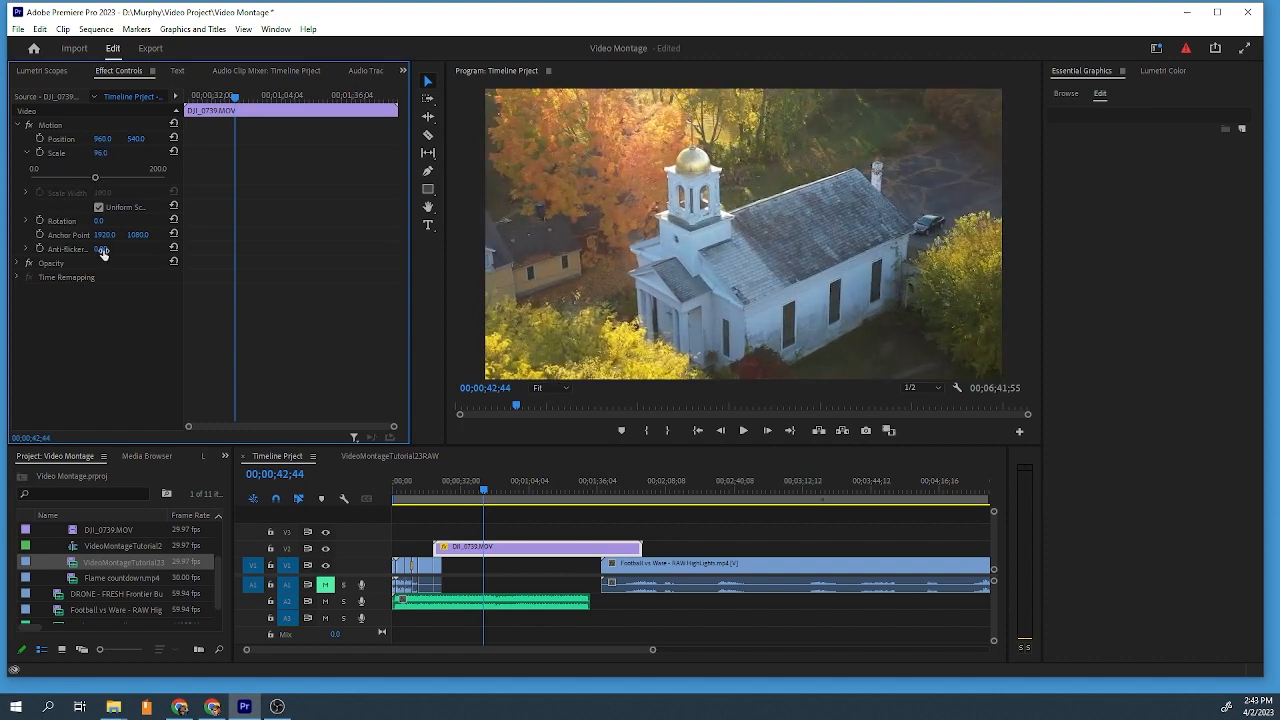
{"action": "left_click_drag", "start_coordinate": [96, 180], "coordinate": [61, 186]}
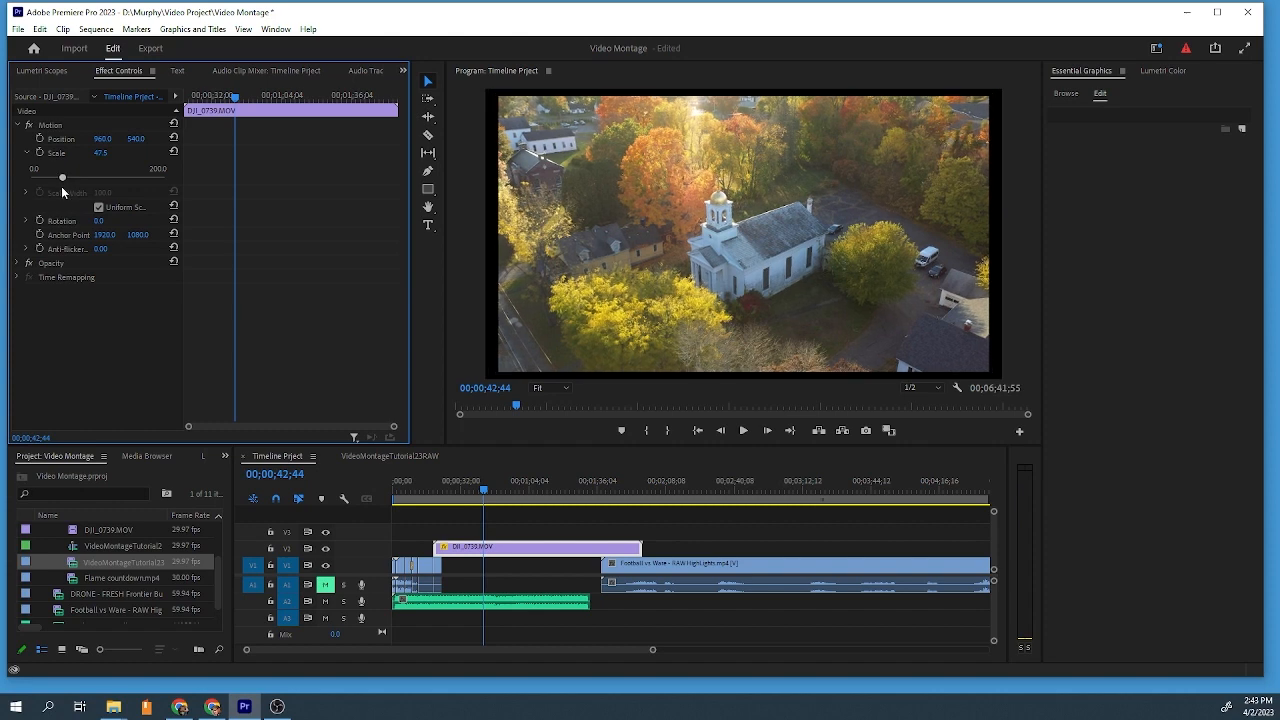
Resize the DJI_0739.MOV picture in the Program monitor to fill the frame at Scale 50.0, and collapse the Scale slider
{"action": "left_click", "coordinate": [546, 233]}
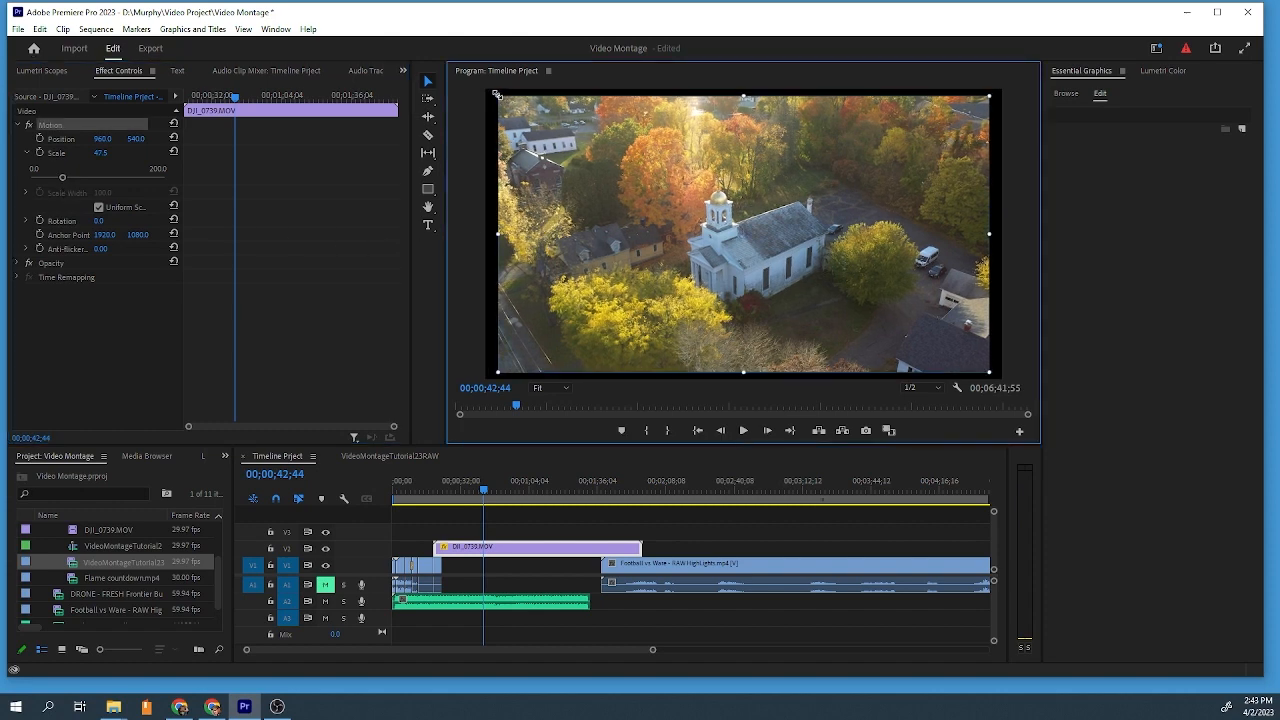
{"action": "left_click_drag", "start_coordinate": [497, 94], "coordinate": [485, 88]}
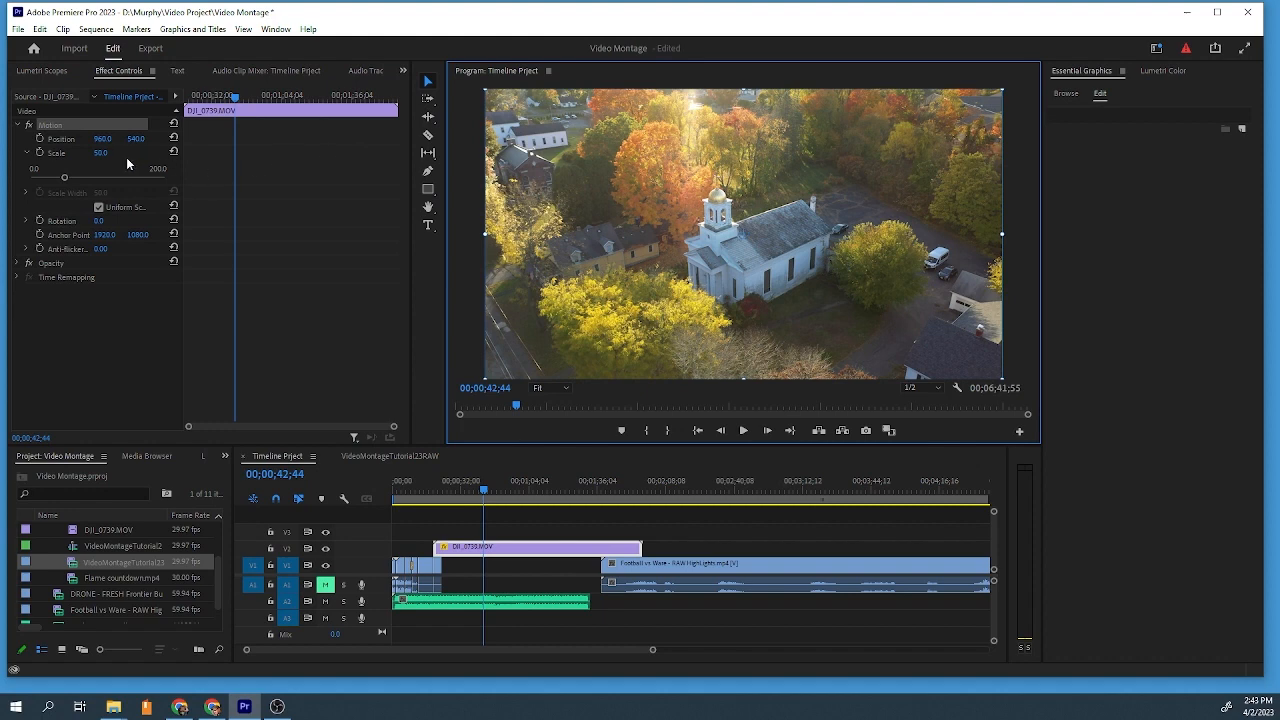
{"action": "mouse_move", "coordinate": [65, 178]}
{"action": "left_mouse_down"}
{"action": "mouse_move", "coordinate": [76, 178]}
{"action": "mouse_move", "coordinate": [54, 178]}
{"action": "mouse_move", "coordinate": [74, 181]}
{"action": "left_mouse_up"}
{"action": "left_click", "coordinate": [27, 154]}
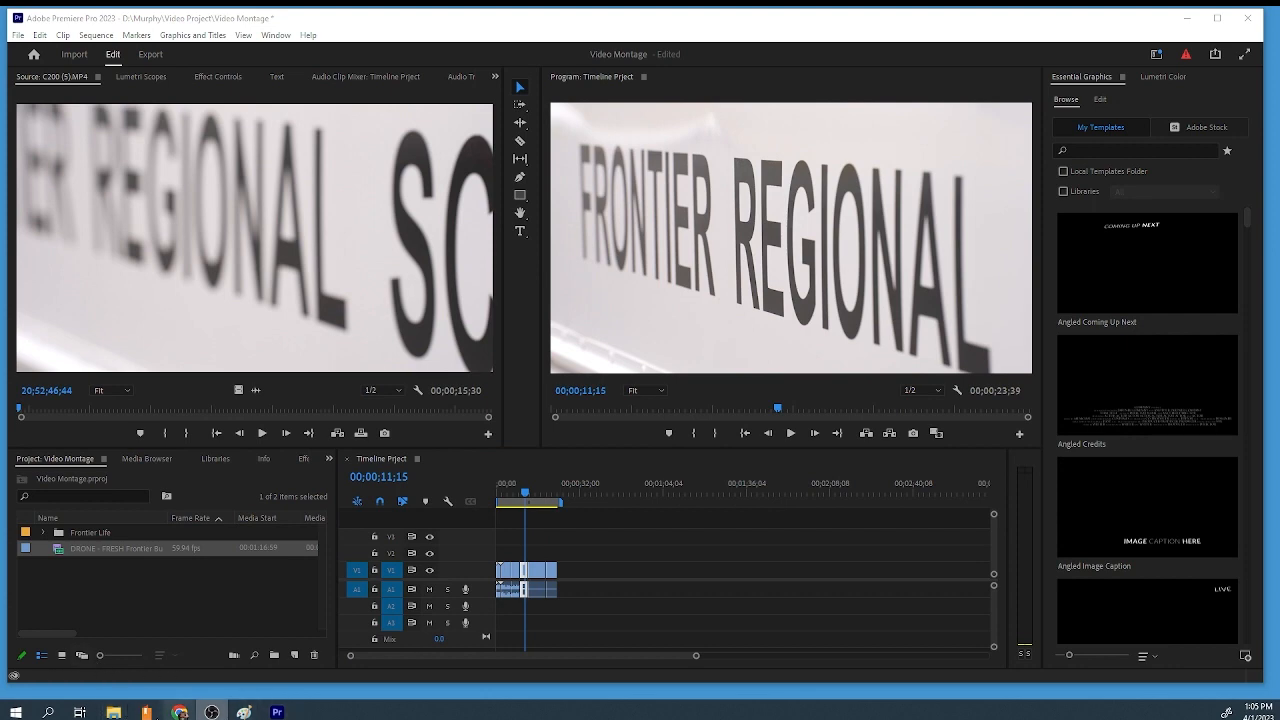
Switch to File Explorer and import the Soulicious - Dyalla song from the Music folder's Dramatic subfolder into the Premiere Pro project
{"action": "mouse_move", "coordinate": [114, 713]}
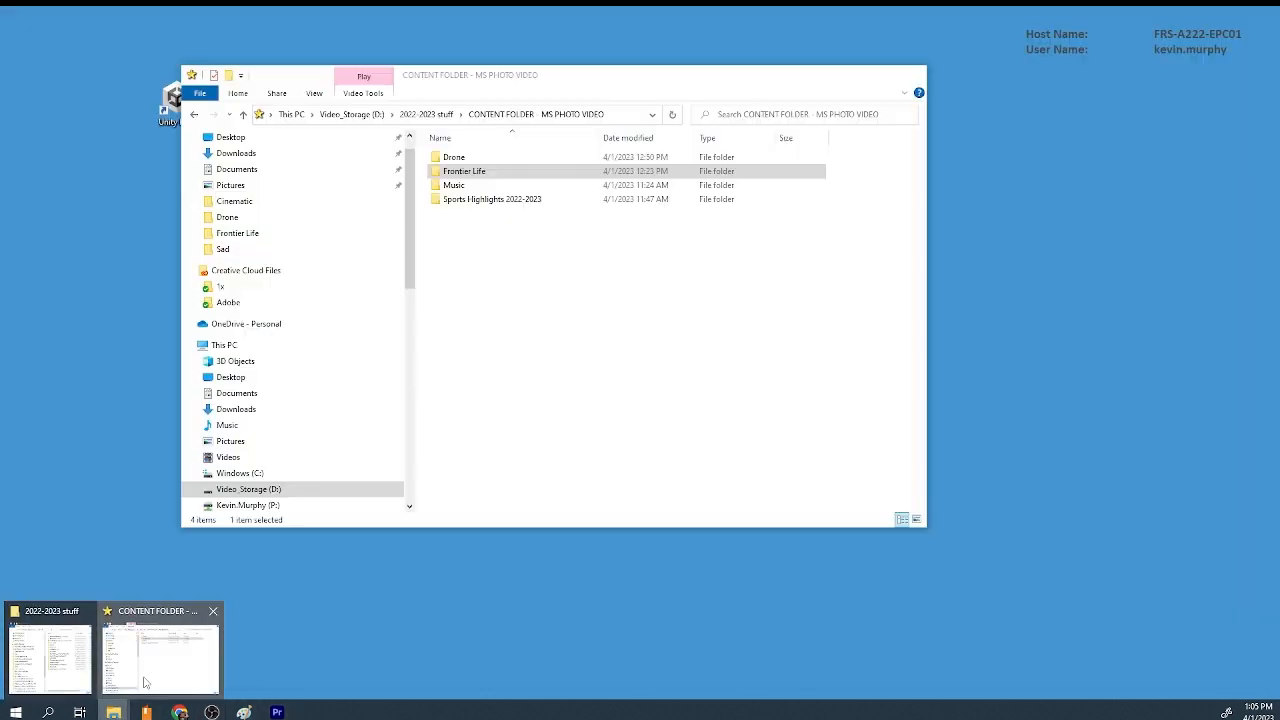
{"action": "left_click", "coordinate": [160, 658]}
{"action": "double_click", "coordinate": [458, 186]}
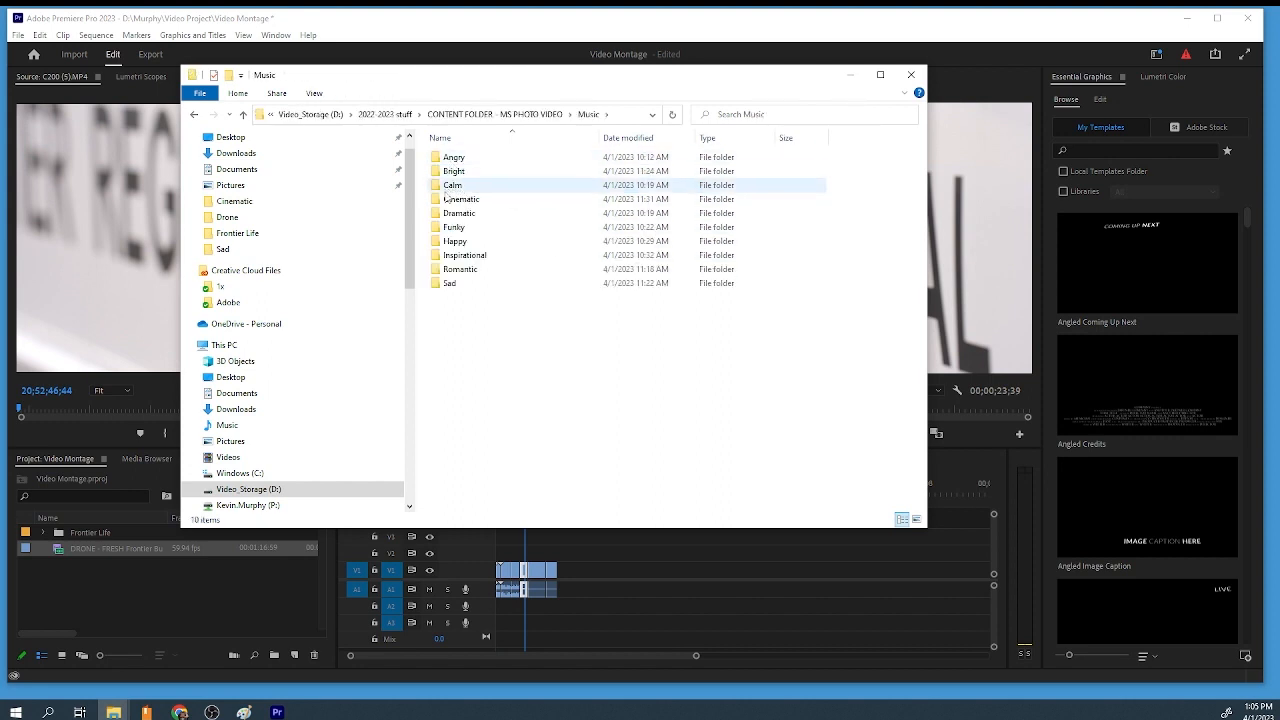
{"action": "double_click", "coordinate": [455, 213]}
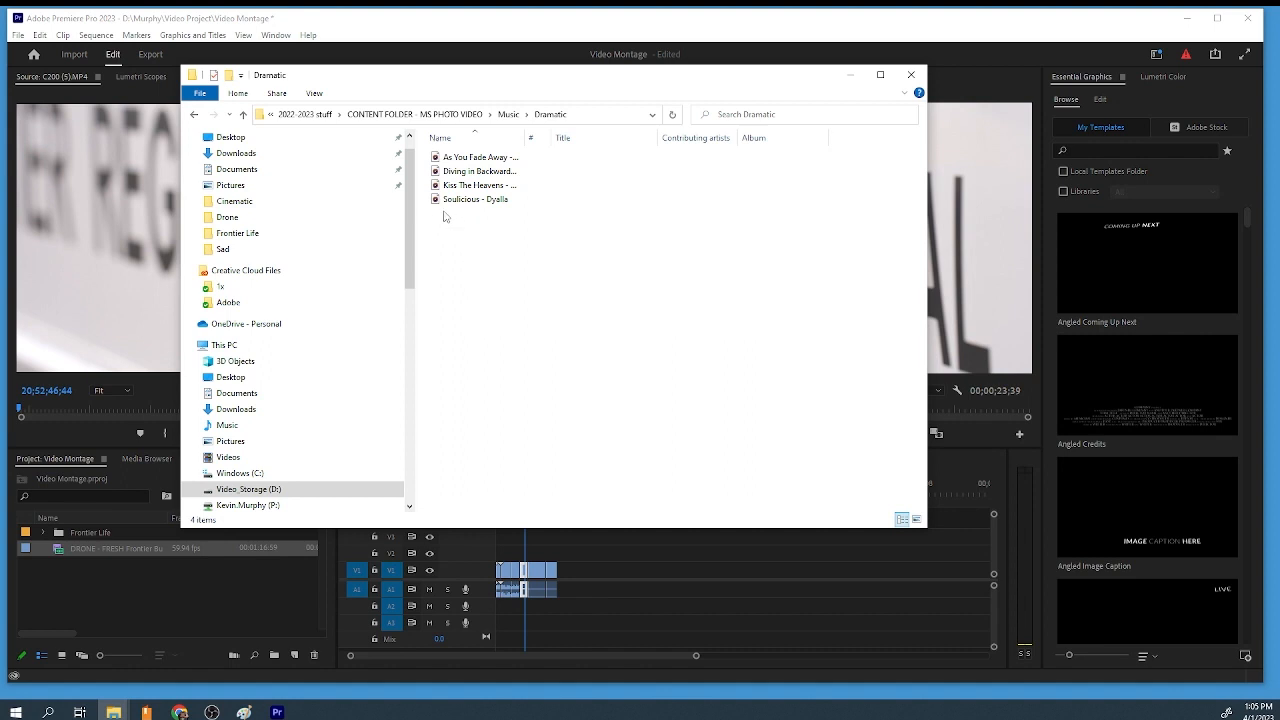
{"action": "left_click_drag", "start_coordinate": [438, 203], "coordinate": [98, 590]}
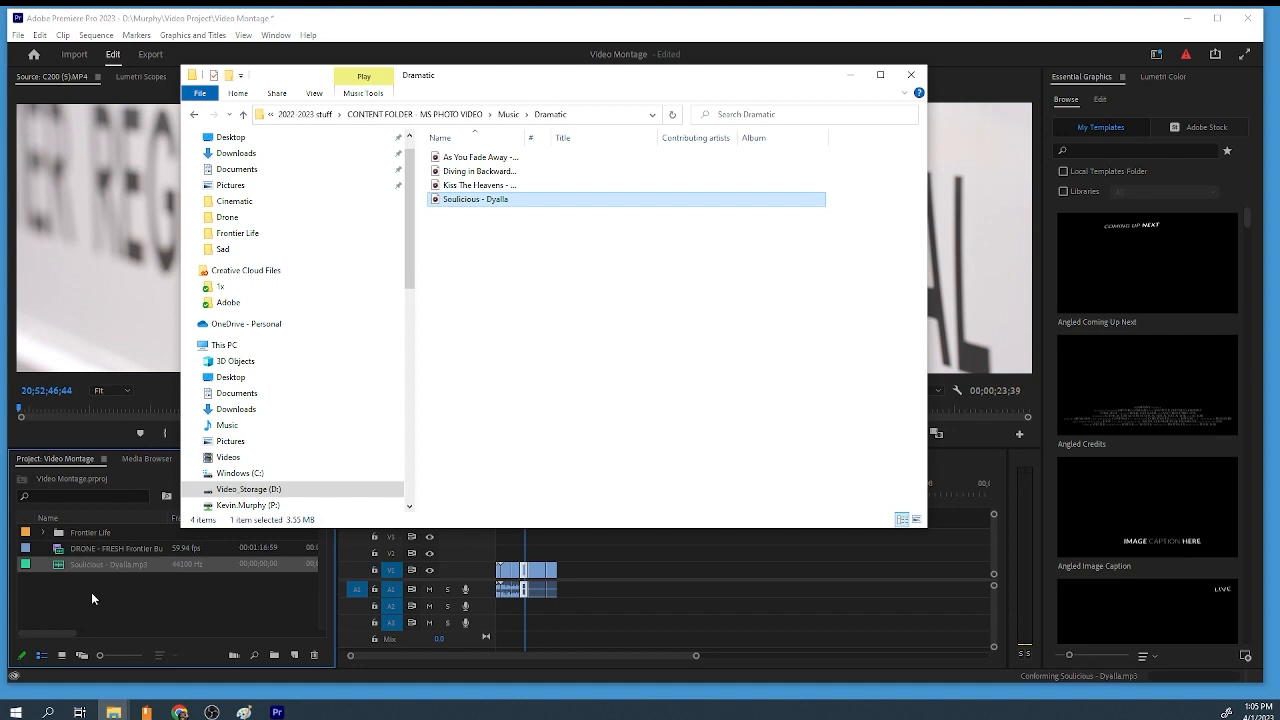
Load Soulicious - Dyalla.mp3 in the Source monitor and listen to its opening seconds
{"action": "left_click", "coordinate": [136, 606]}
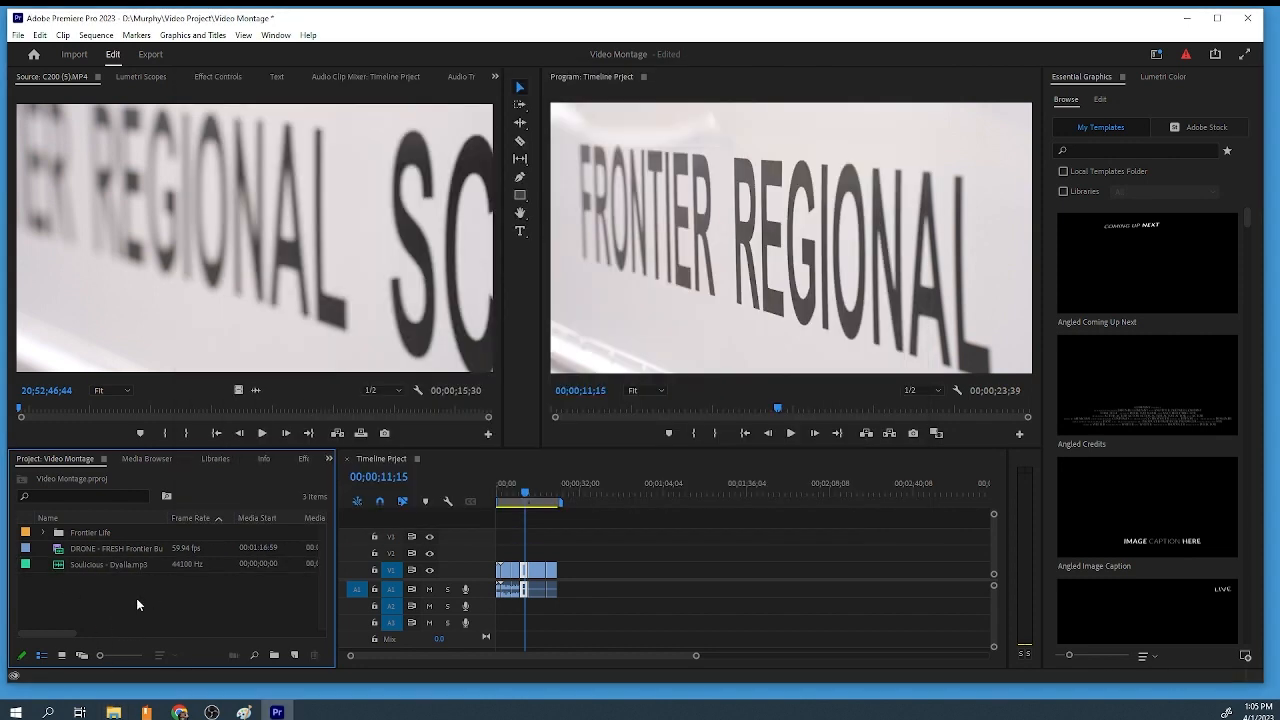
{"action": "double_click", "coordinate": [64, 564]}
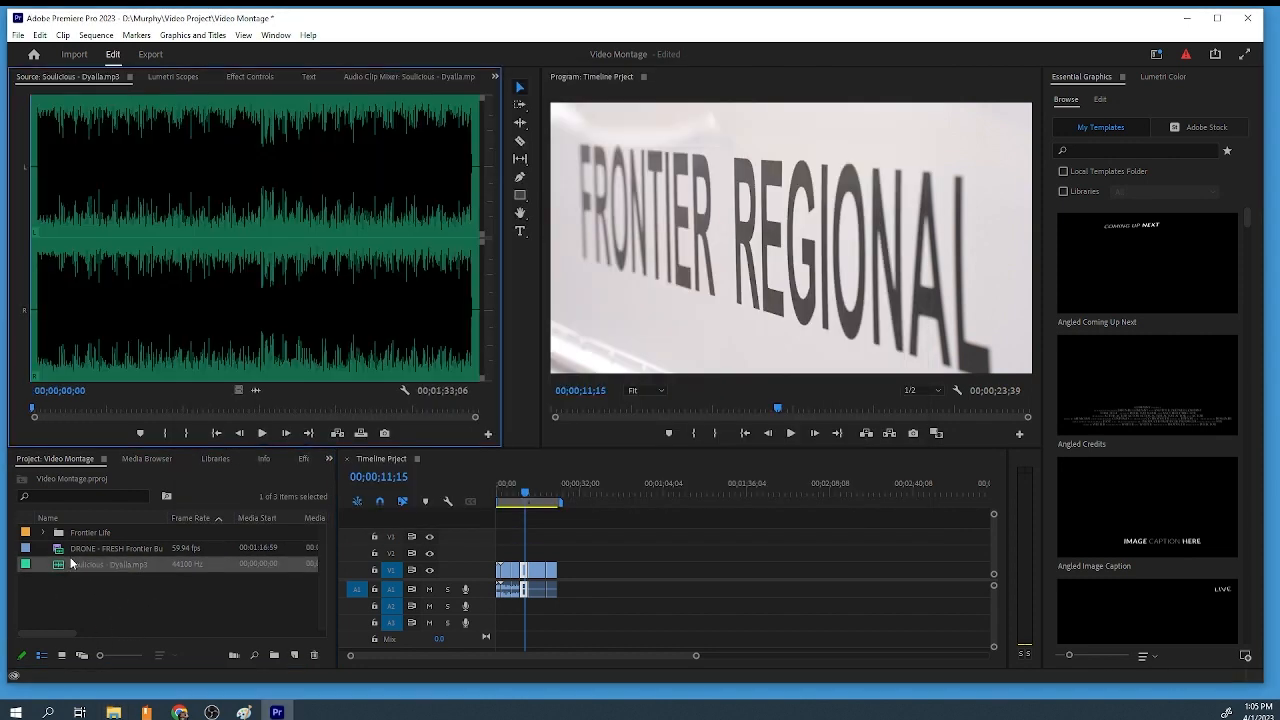
{"action": "left_click", "coordinate": [261, 433]}
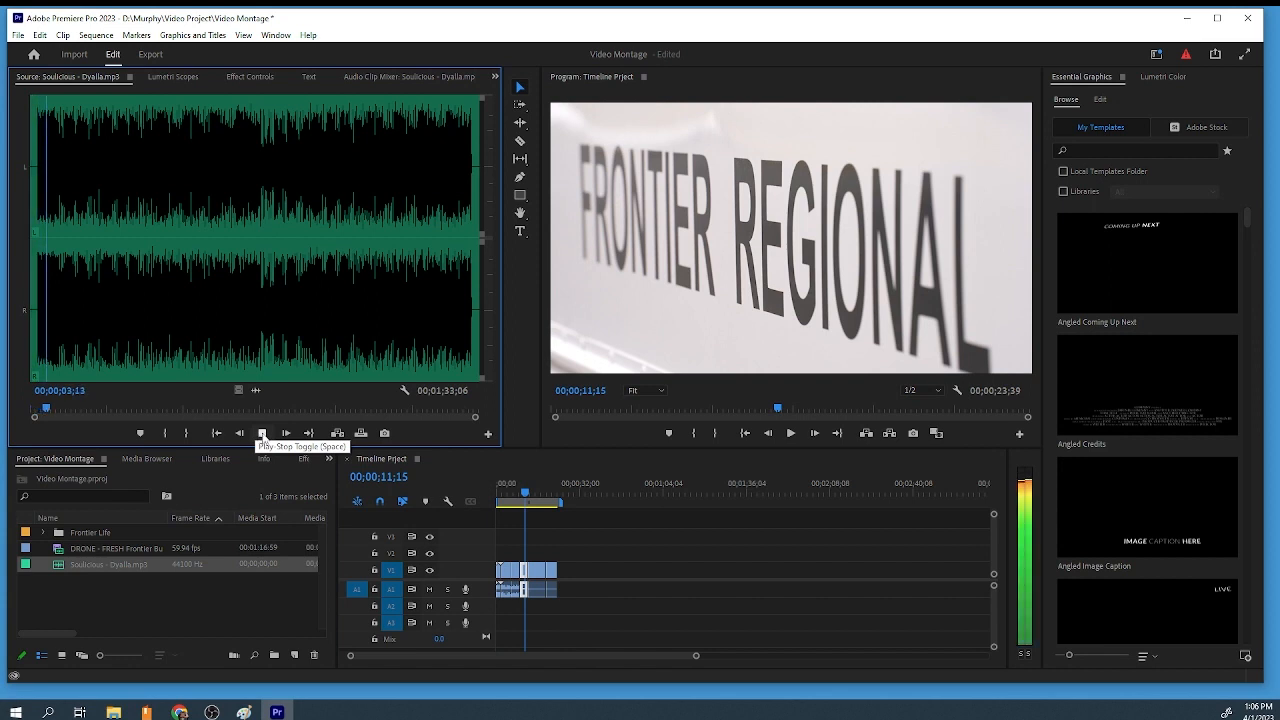
{"action": "left_click", "coordinate": [261, 433]}
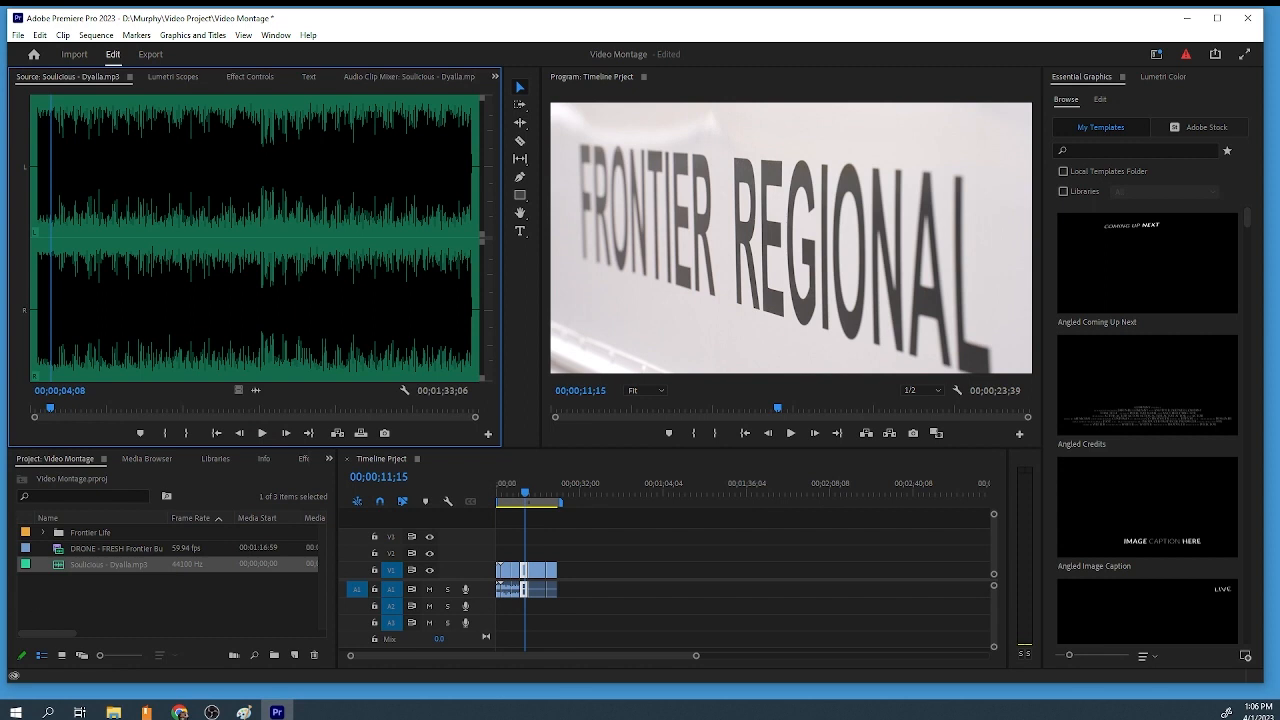
{"action": "key", "text": "alt+Tab"}
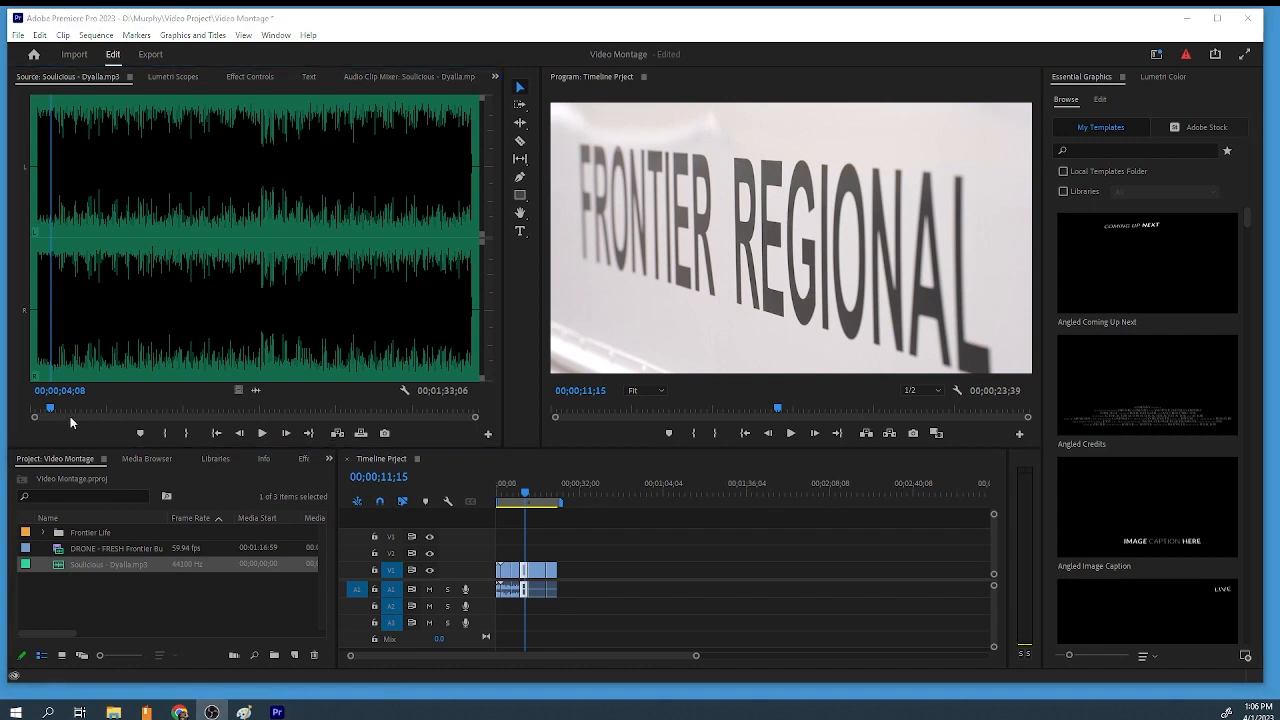
{"action": "left_click", "coordinate": [262, 433]}
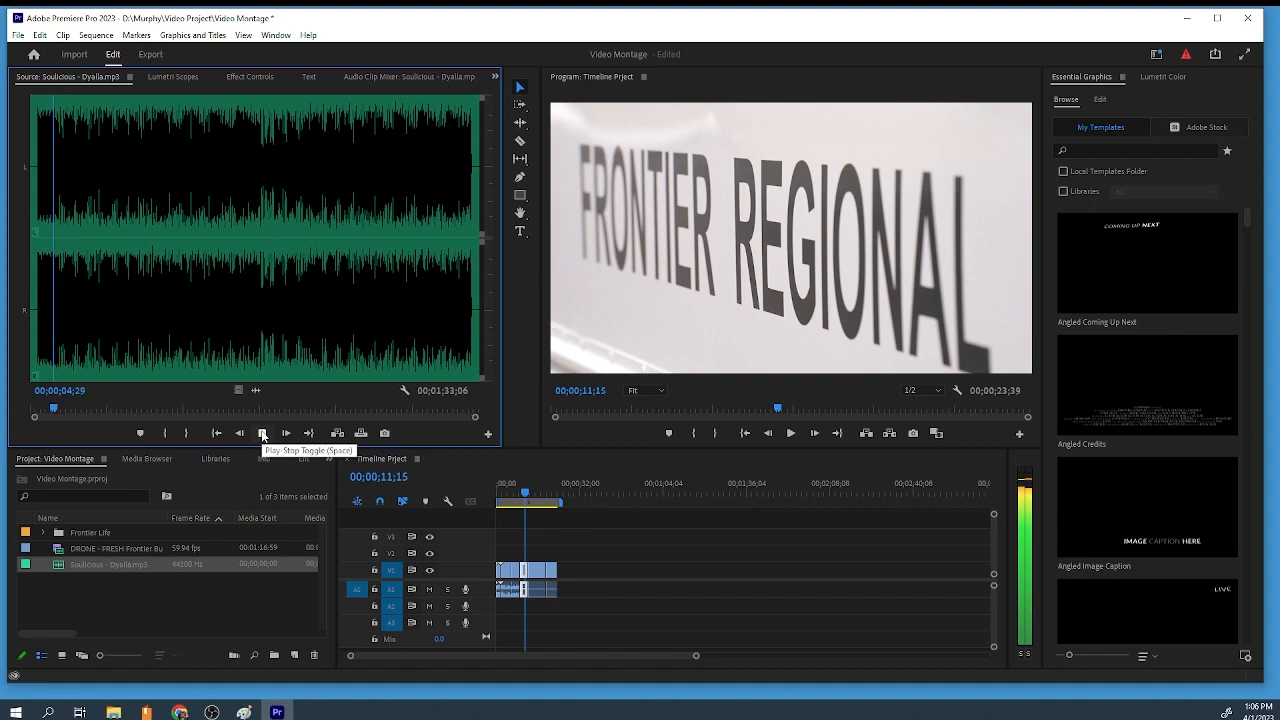
{"action": "left_click", "coordinate": [262, 433]}
{"action": "key", "text": "alt+Tab"}
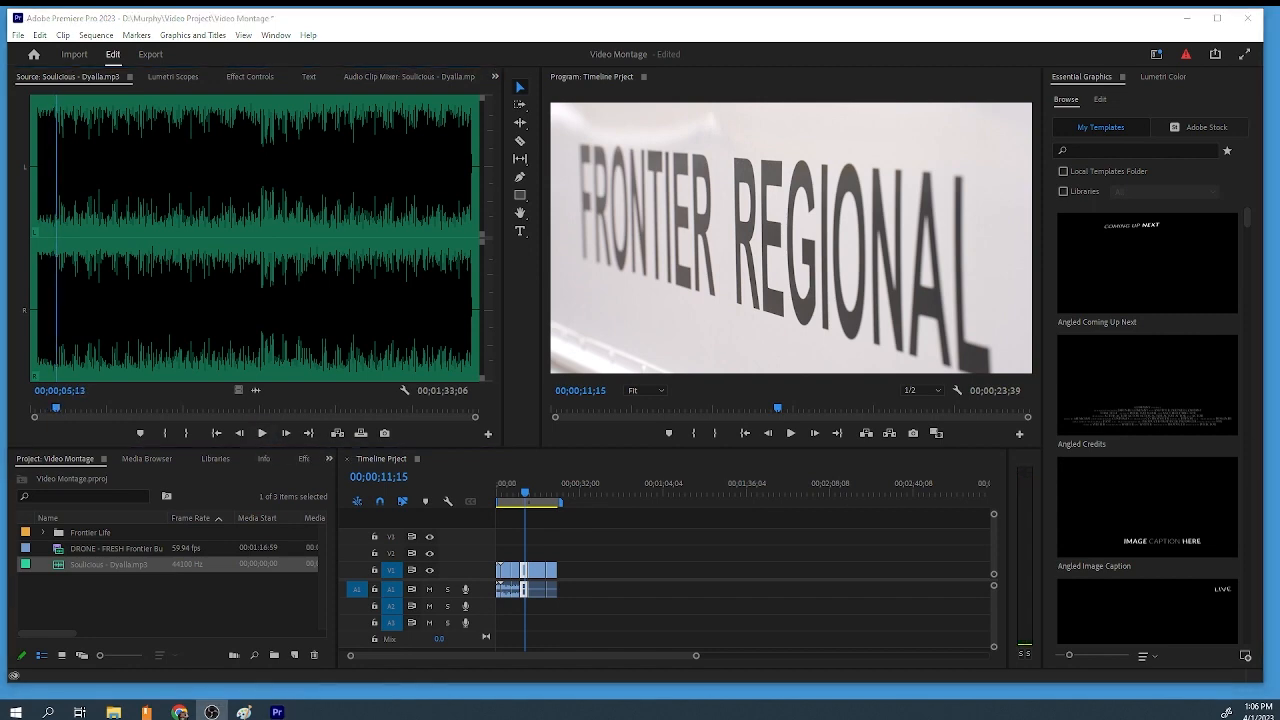
Place the Soulicious - Dyalla song on audio track A2 from the start of the timeline, and play part of the sequence
{"action": "left_click", "coordinate": [100, 566]}
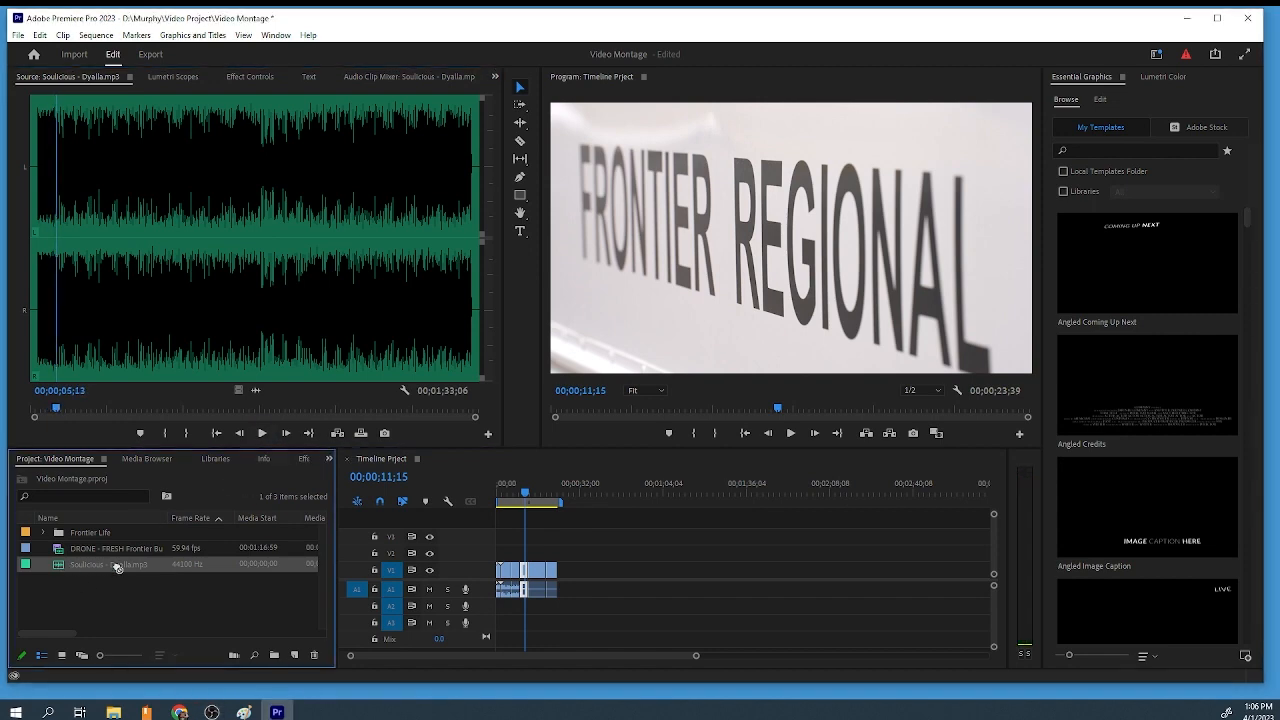
{"action": "left_click_drag", "start_coordinate": [431, 604], "coordinate": [494, 612]}
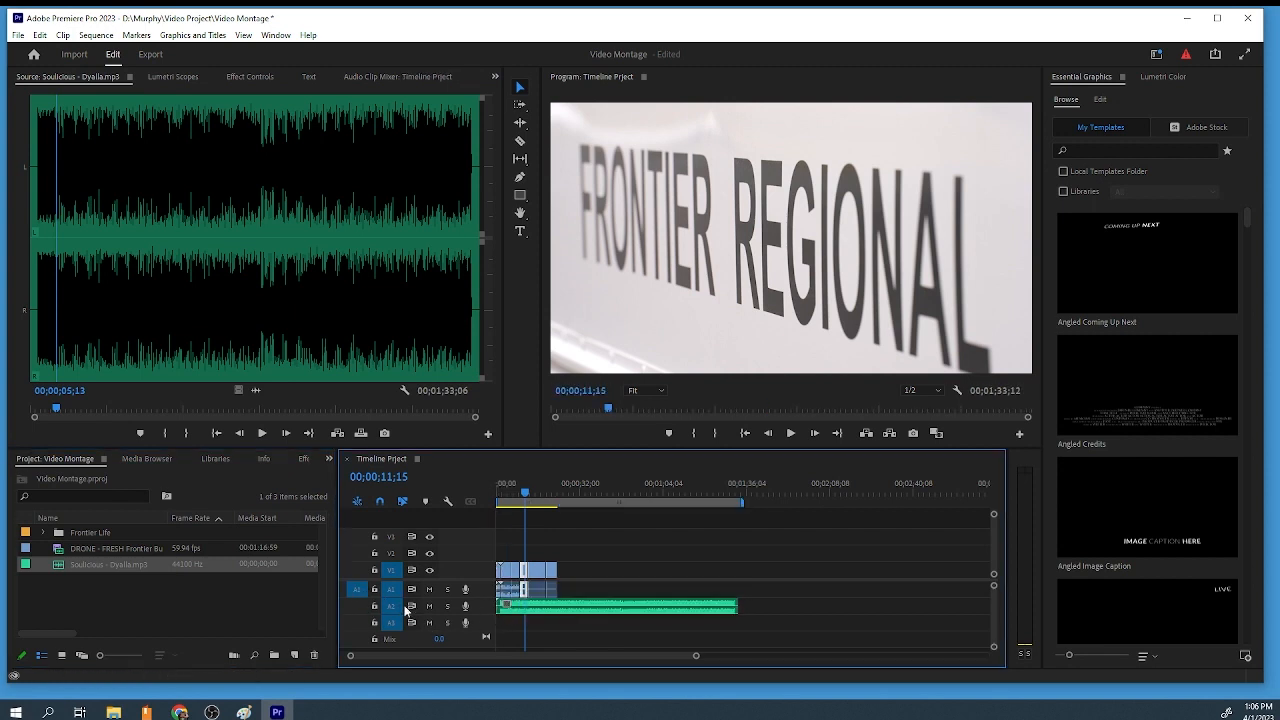
{"action": "left_click", "coordinate": [520, 493]}
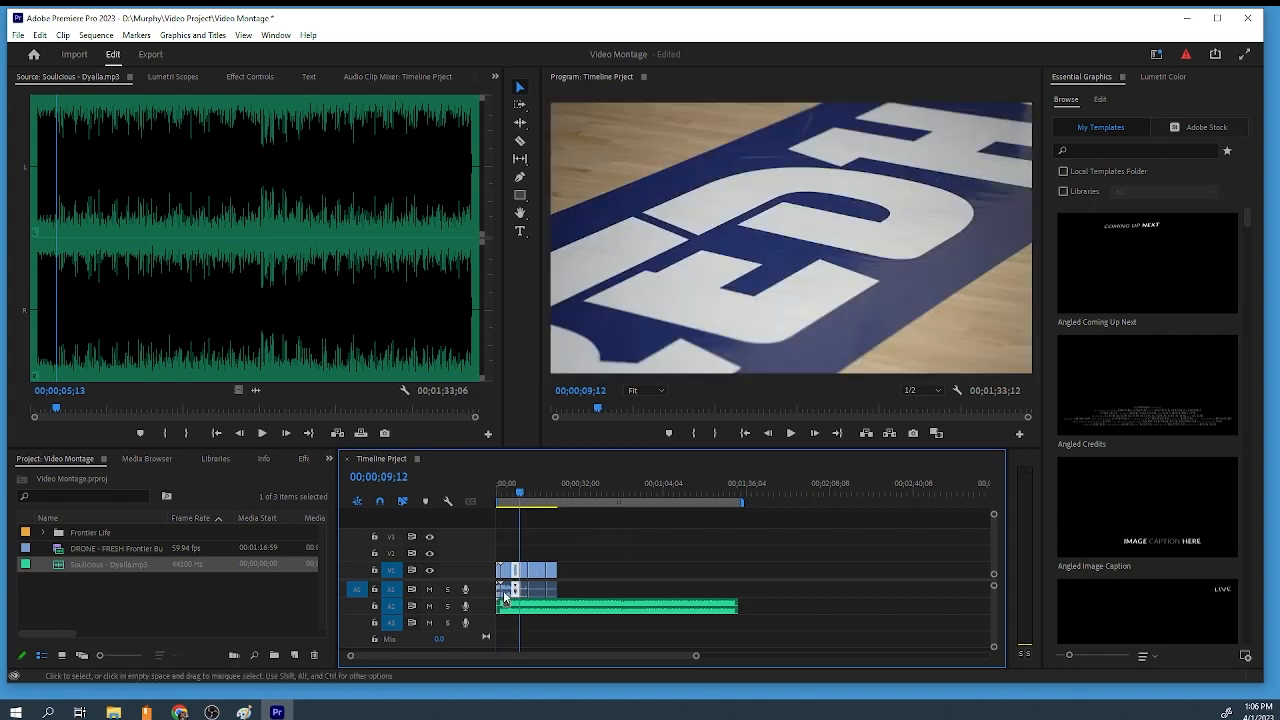
{"action": "key", "text": "Up"}
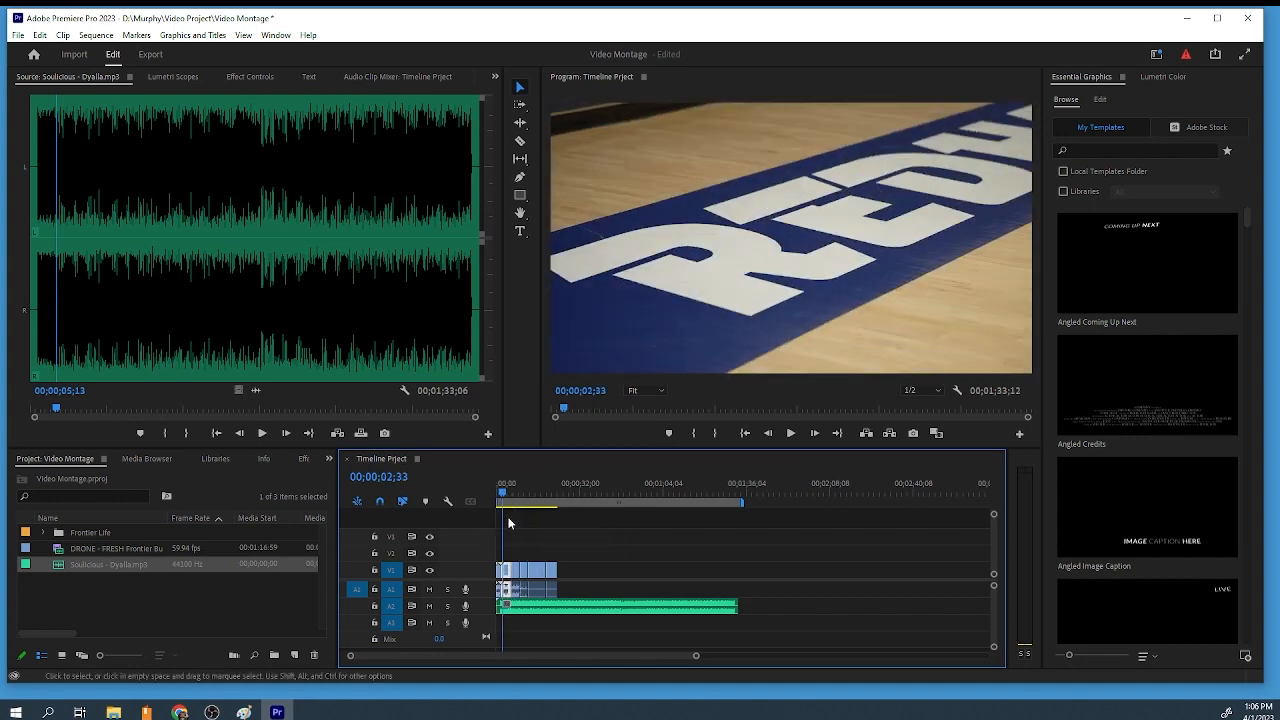
{"action": "key", "text": "space"}
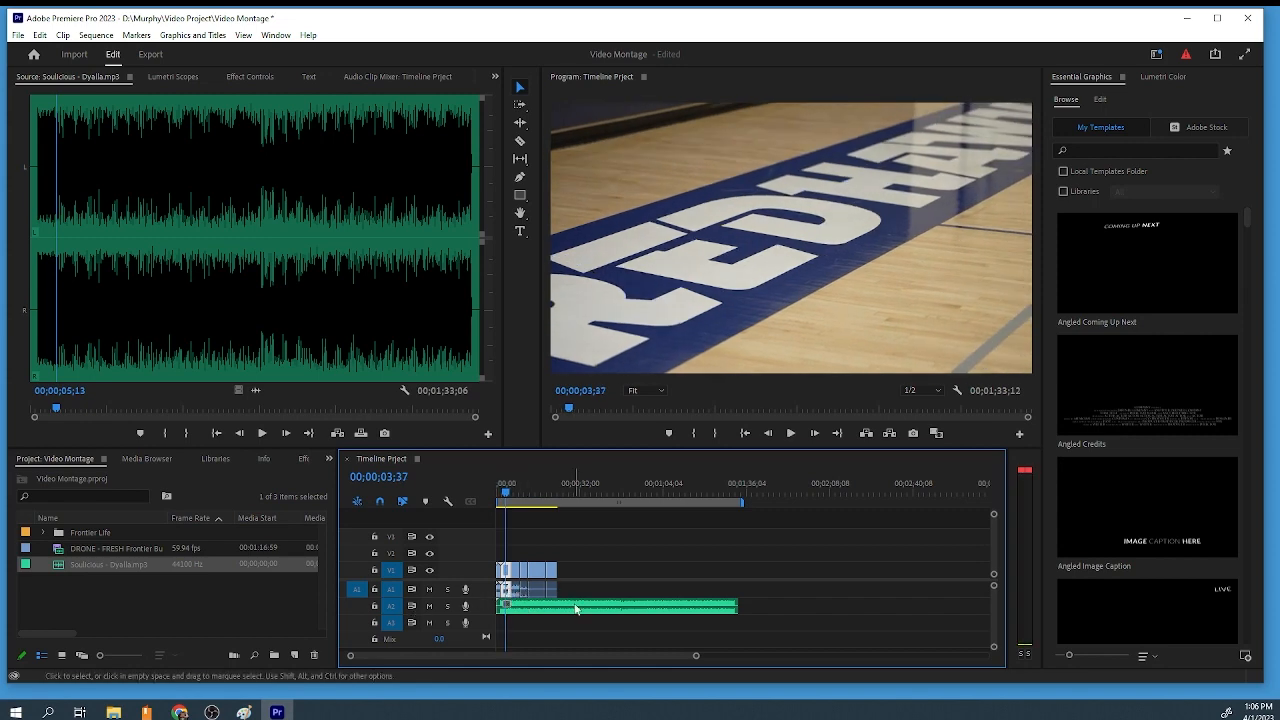
Try moving the song onto track A1 over the clips' own audio, and undo the move
{"action": "left_click_drag", "start_coordinate": [576, 608], "coordinate": [579, 593]}
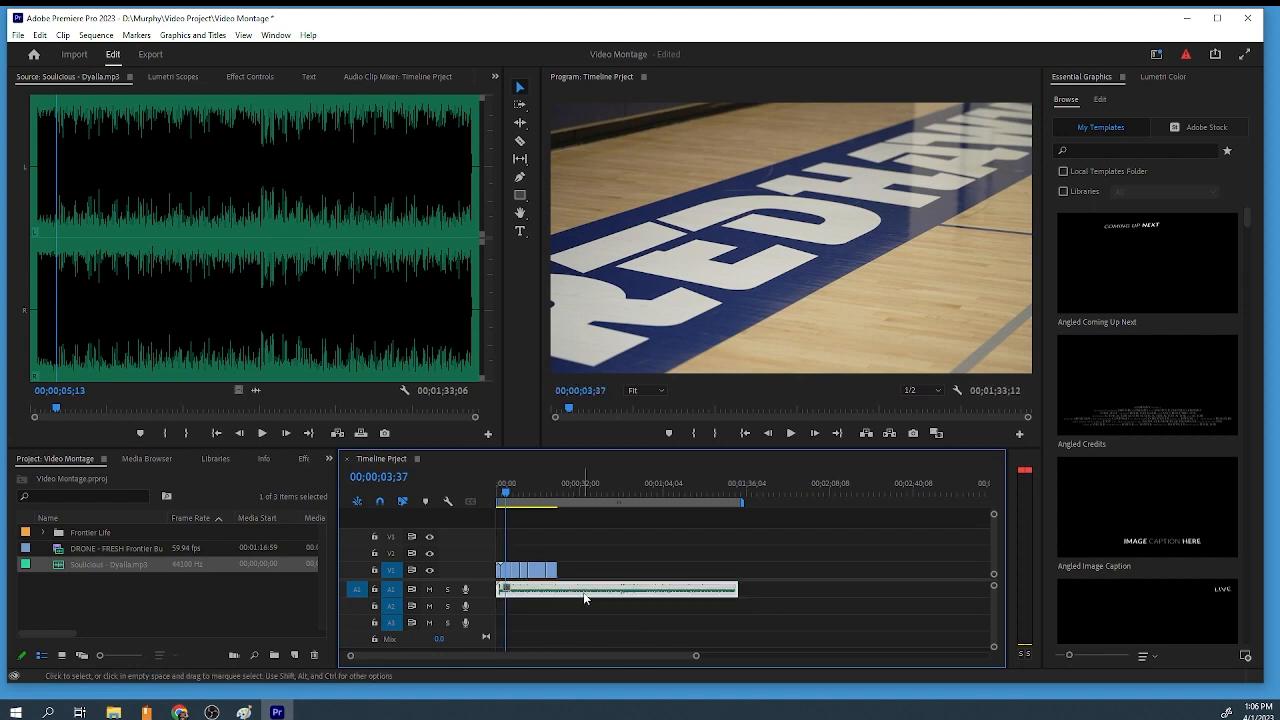
{"action": "key", "text": "ctrl+z"}
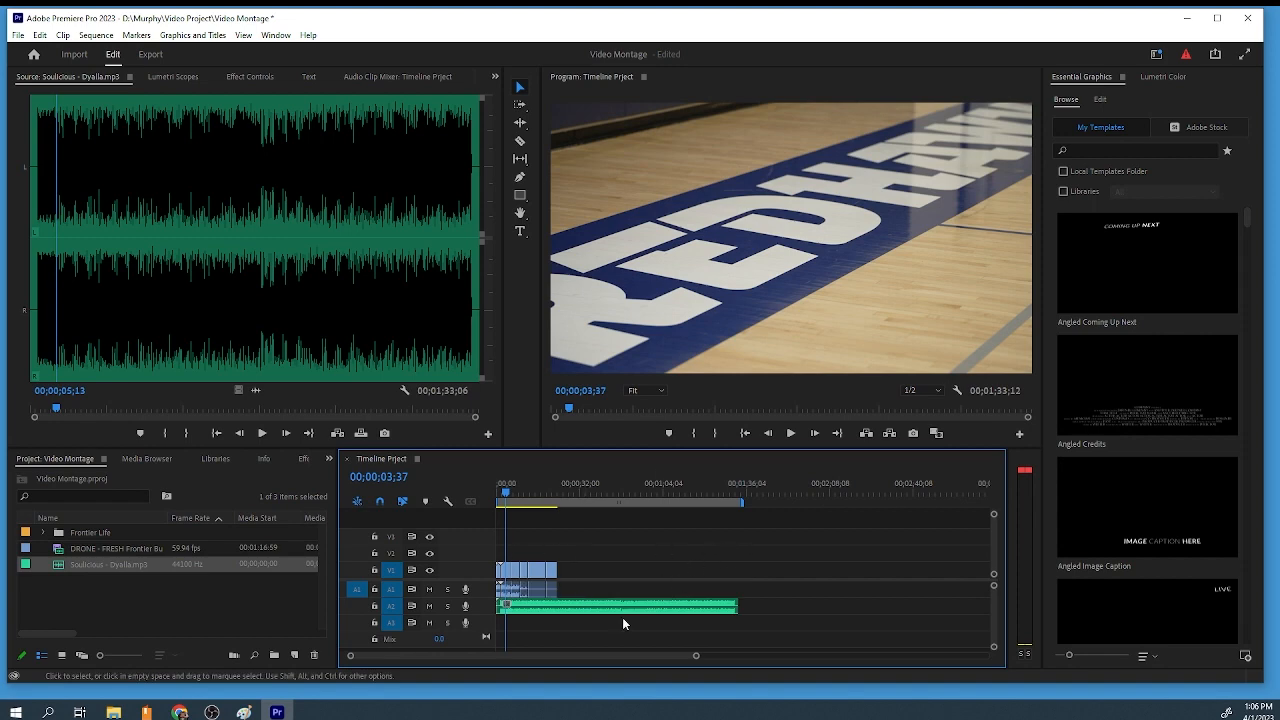
Mute audio track A1 and play the montage from its beginning with only the music on A2
{"action": "left_click", "coordinate": [429, 589]}
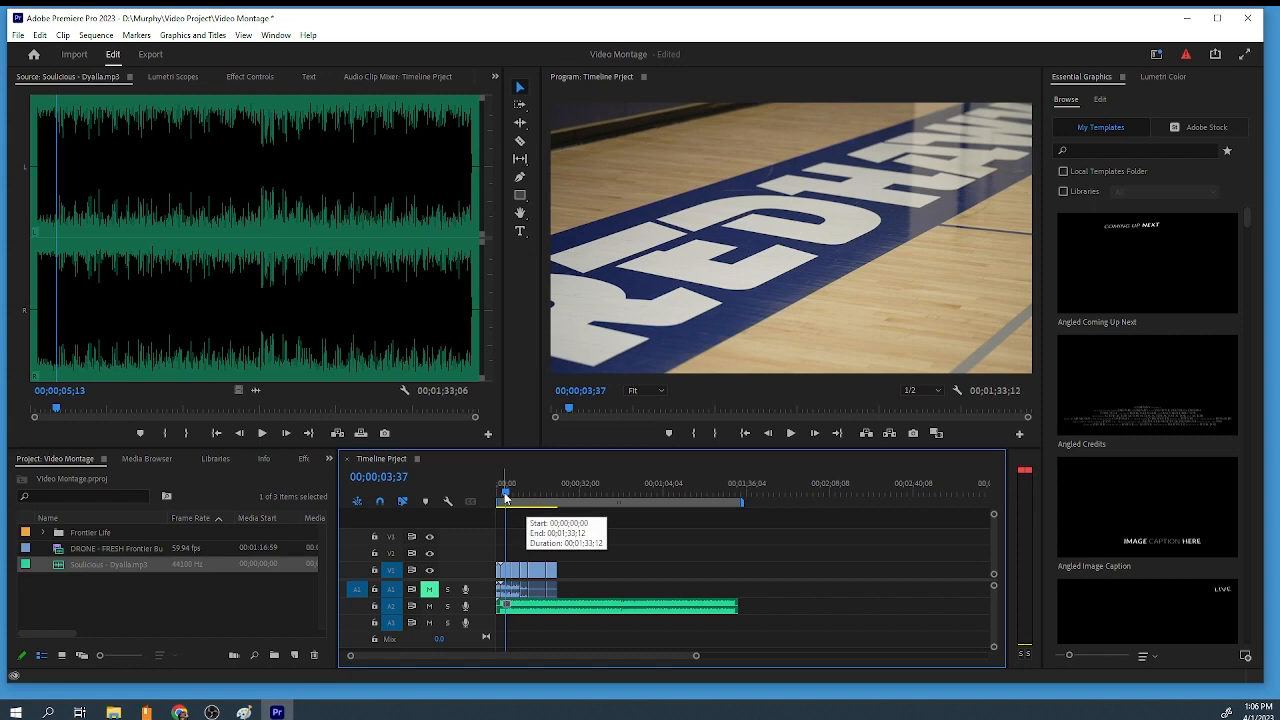
{"action": "key", "text": "space"}
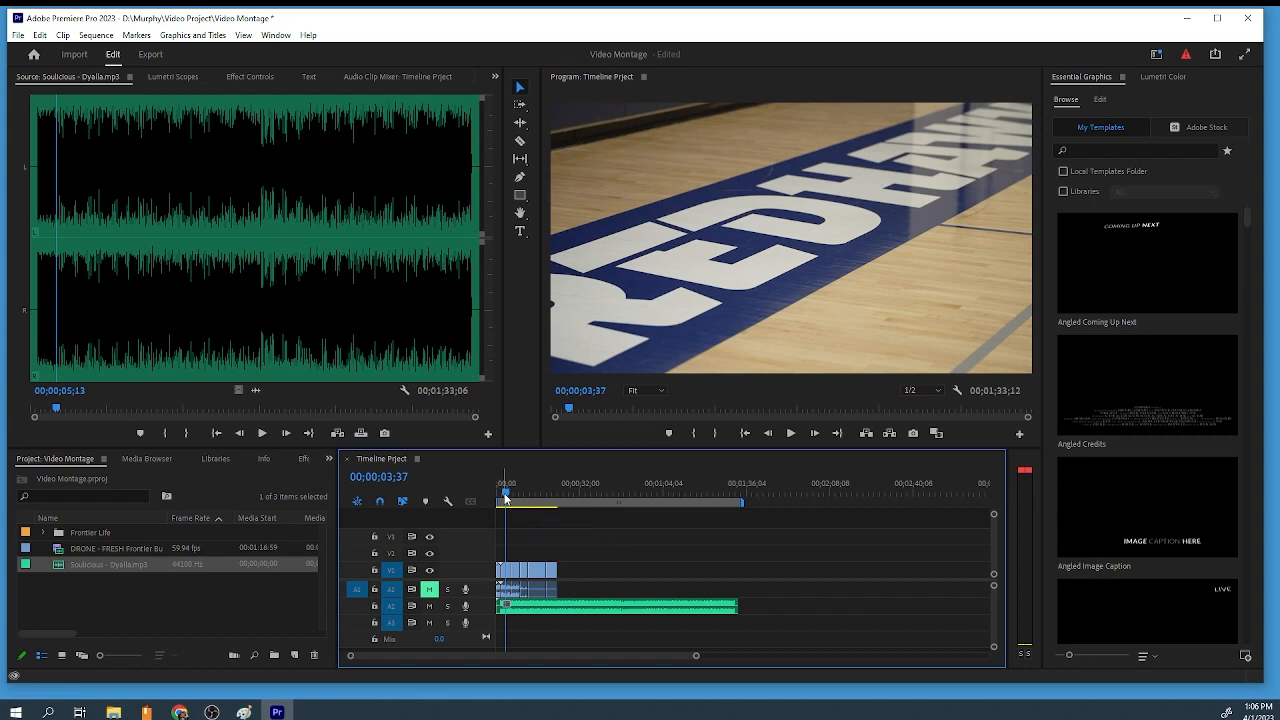
{"action": "left_click_drag", "start_coordinate": [504, 497], "coordinate": [492, 503]}
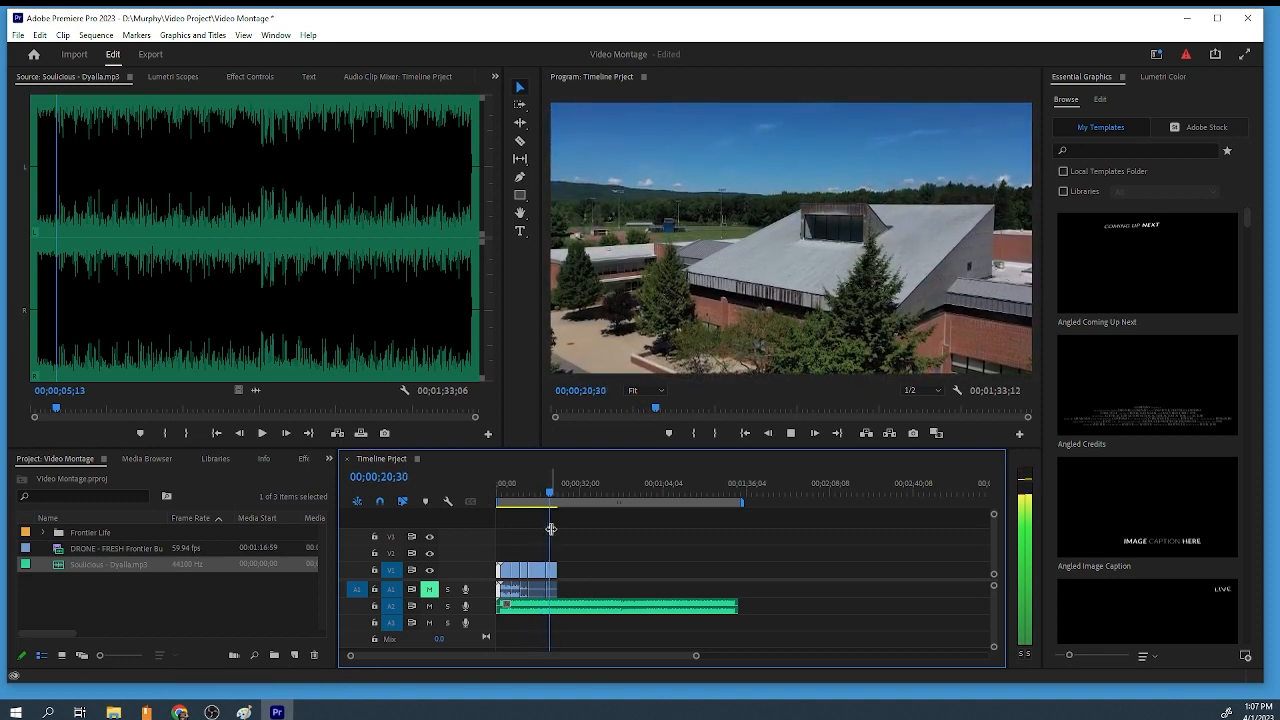
{"action": "key", "text": "space"}
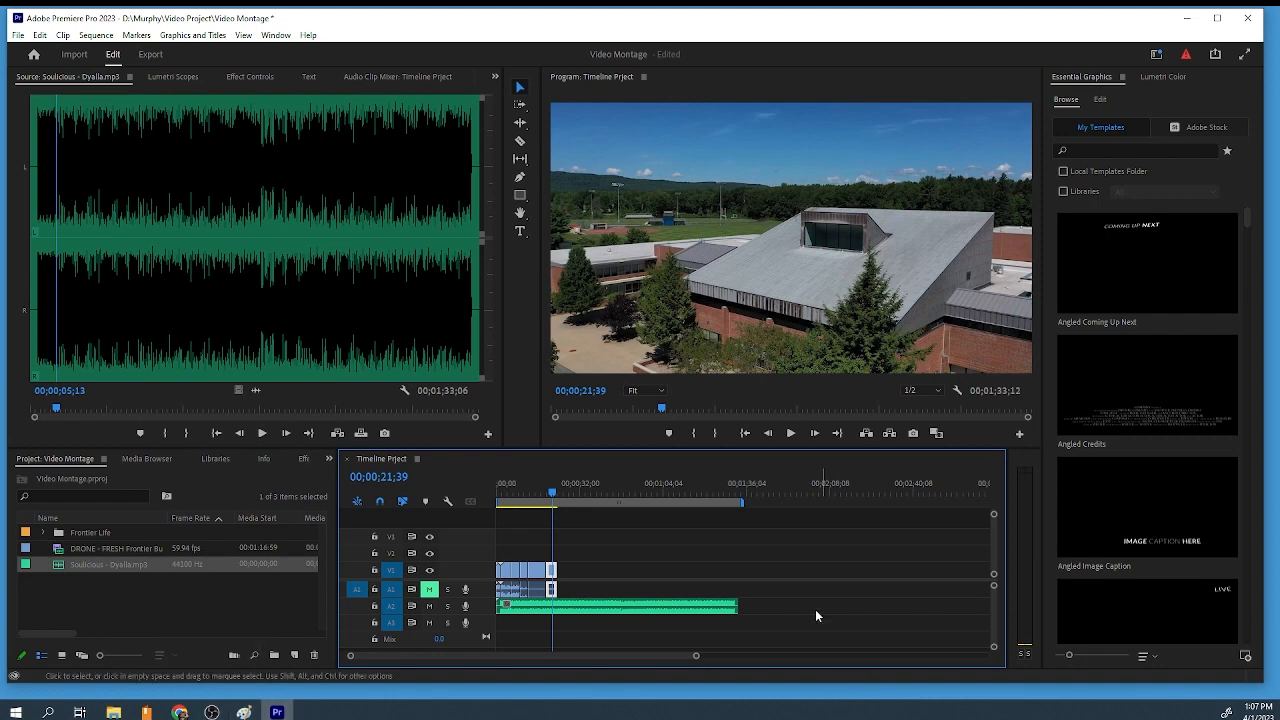
Switch to File Explorer and bring Football vs Ware - RAW HighLights from the Sports Highlights 2022-2023 folder onto V1 and A1, past the song's end
{"action": "mouse_move", "coordinate": [113, 712]}
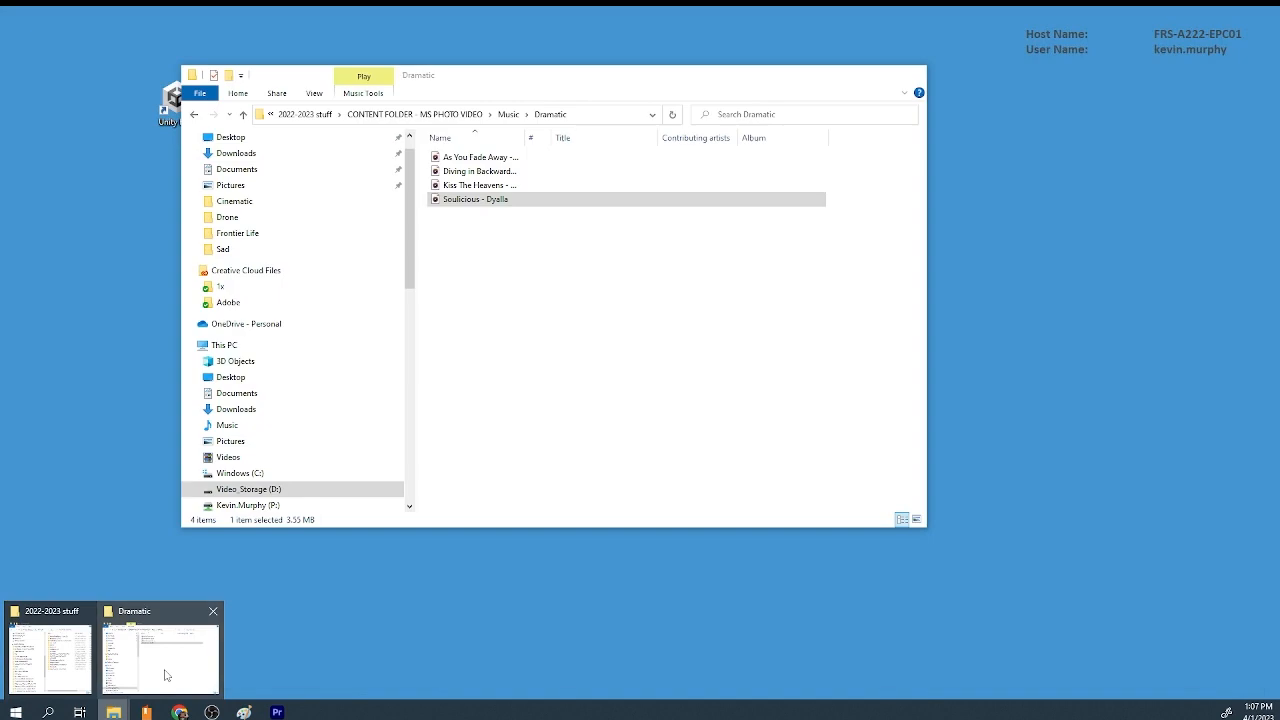
{"action": "left_click", "coordinate": [160, 676]}
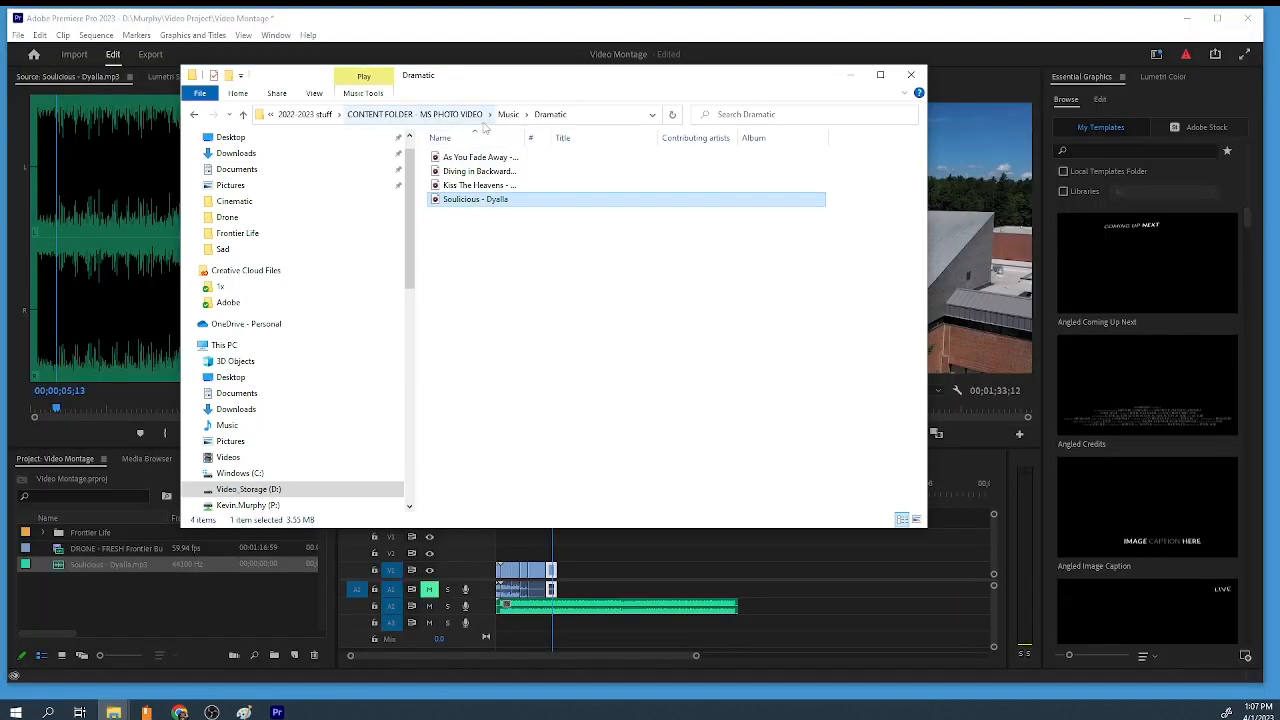
{"action": "left_click", "coordinate": [420, 114]}
{"action": "left_click", "coordinate": [465, 172]}
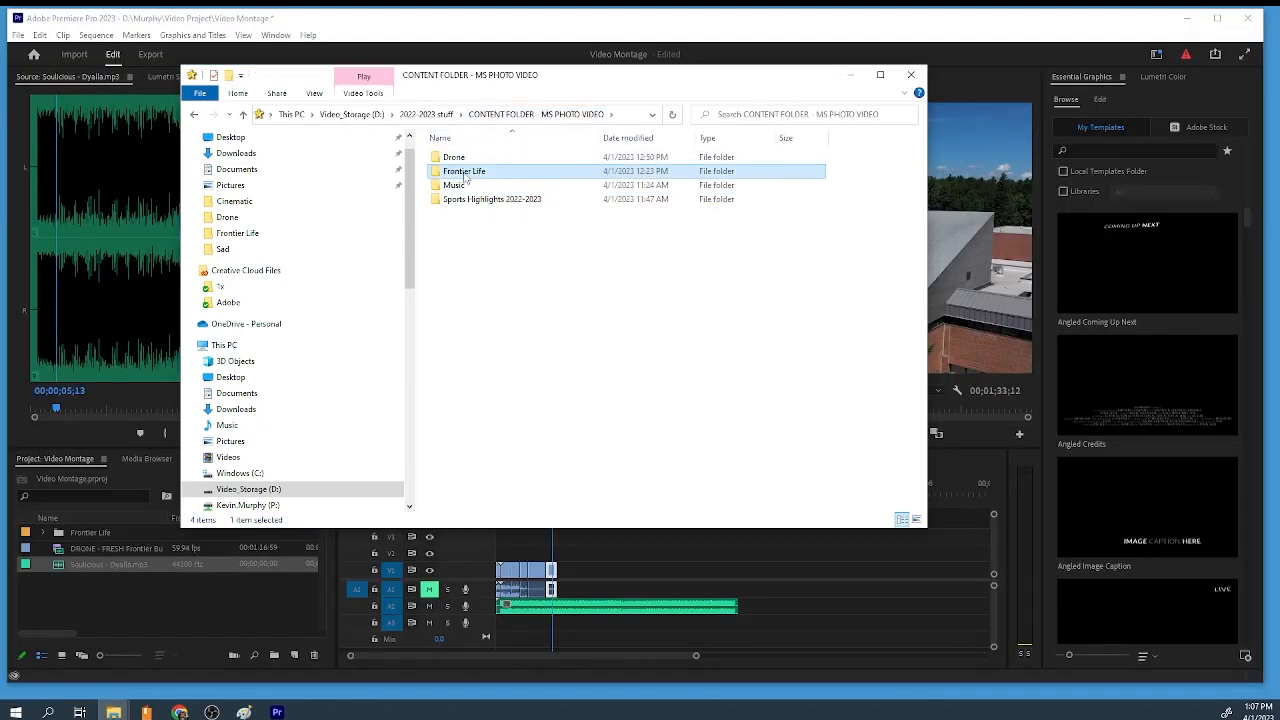
{"action": "double_click", "coordinate": [467, 201]}
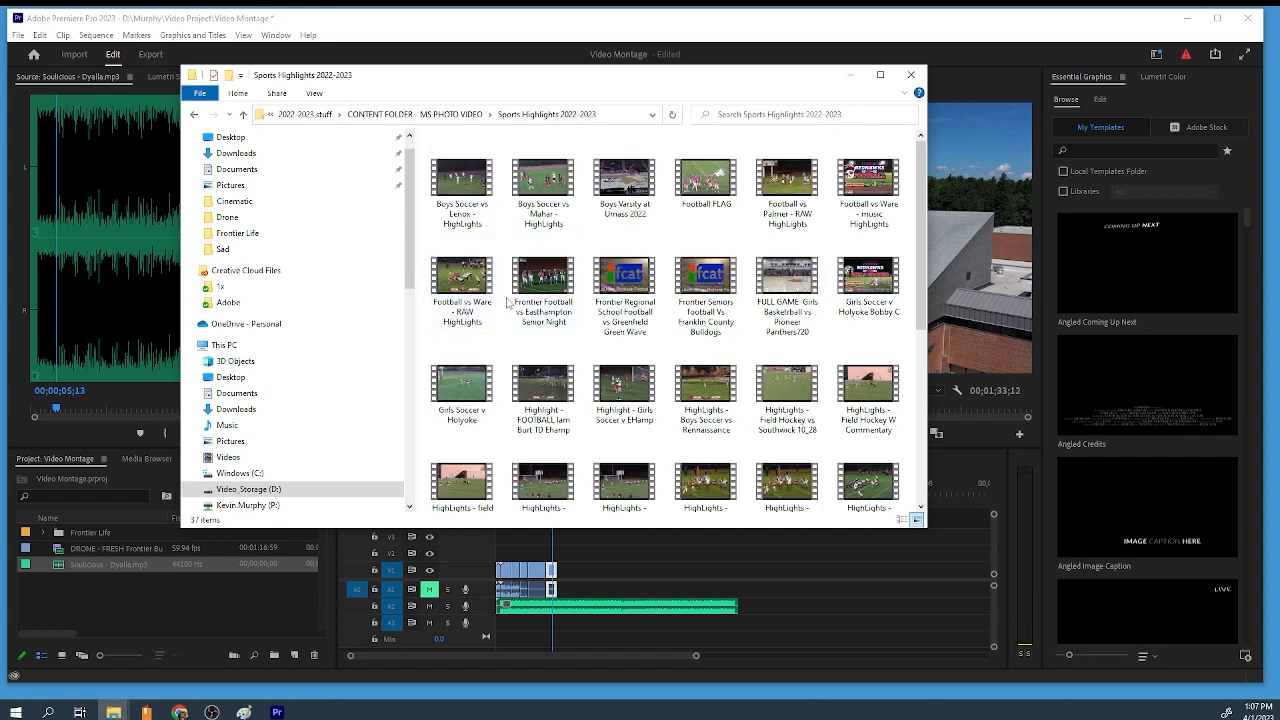
{"action": "left_click_drag", "start_coordinate": [480, 288], "coordinate": [549, 578]}
{"action": "left_click_drag", "start_coordinate": [680, 568], "coordinate": [766, 568]}
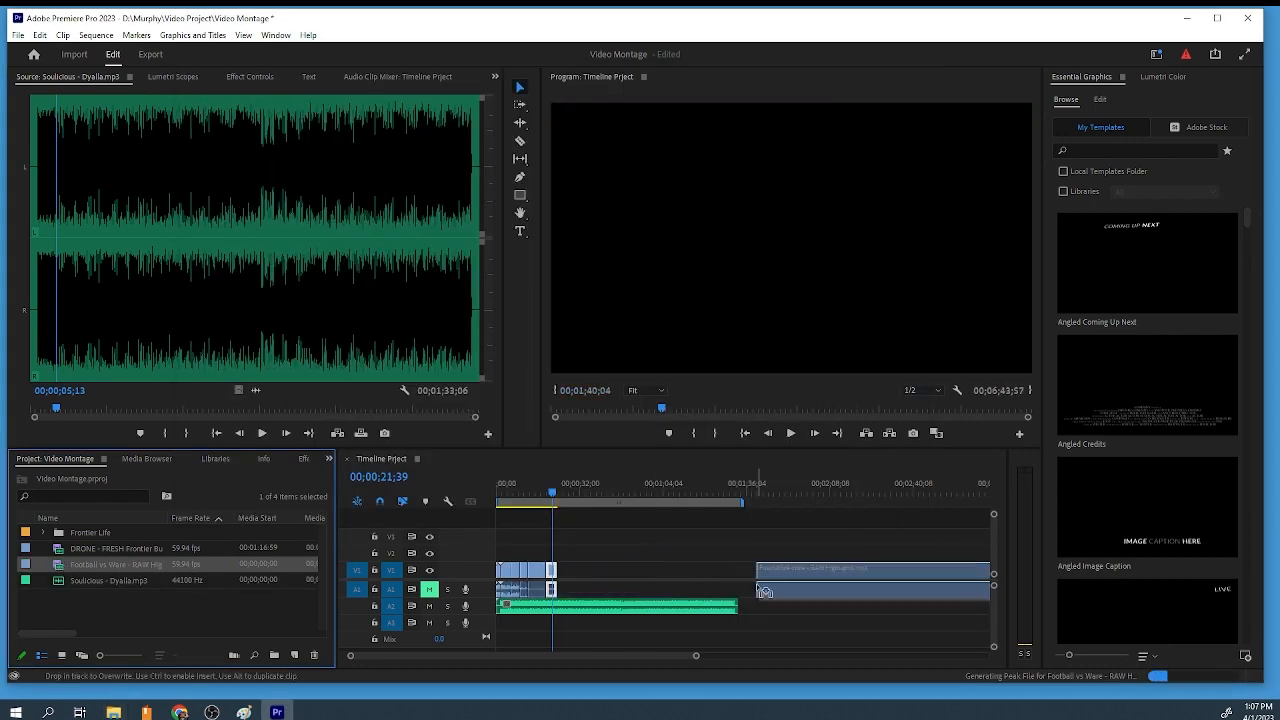
Preview the Football vs Ware clip on the timeline up to about 00;02;09;23, and return to the school clips around 00;00;14;22
{"action": "left_click", "coordinate": [800, 493]}
{"action": "key", "text": "space"}
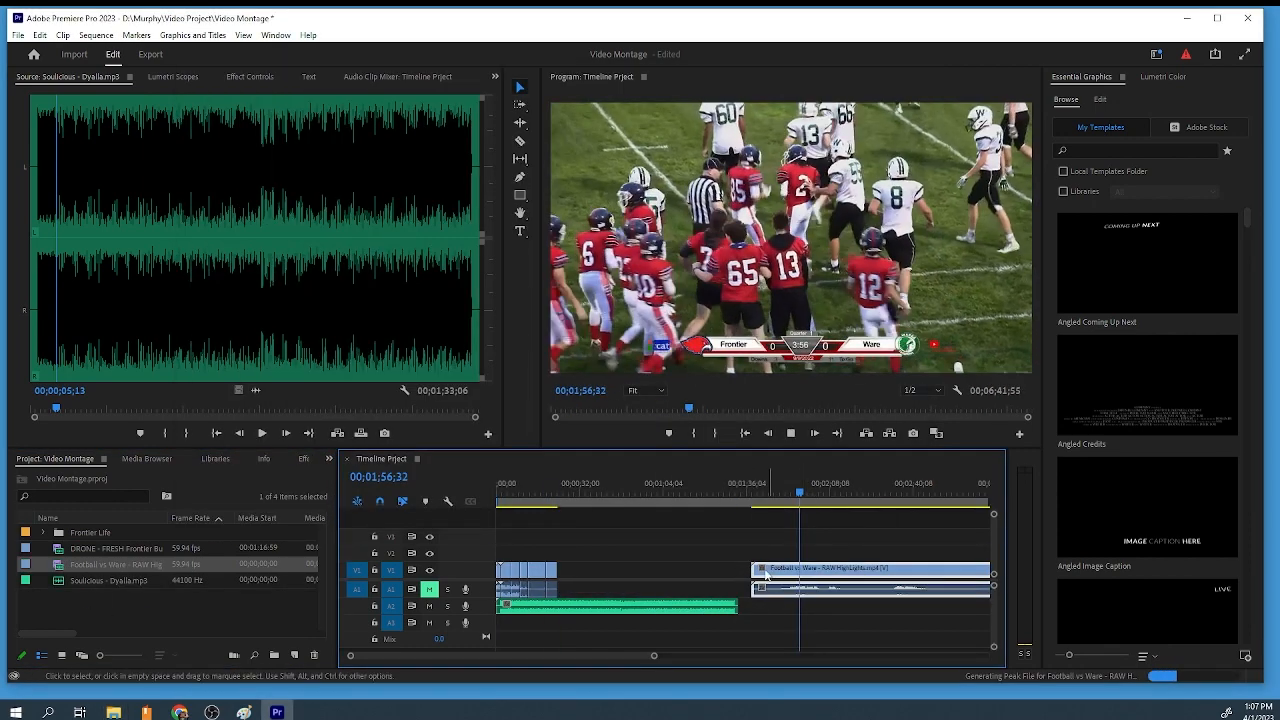
{"action": "key", "text": "minus"}
{"action": "key", "text": "minus"}
{"action": "key", "text": "minus"}
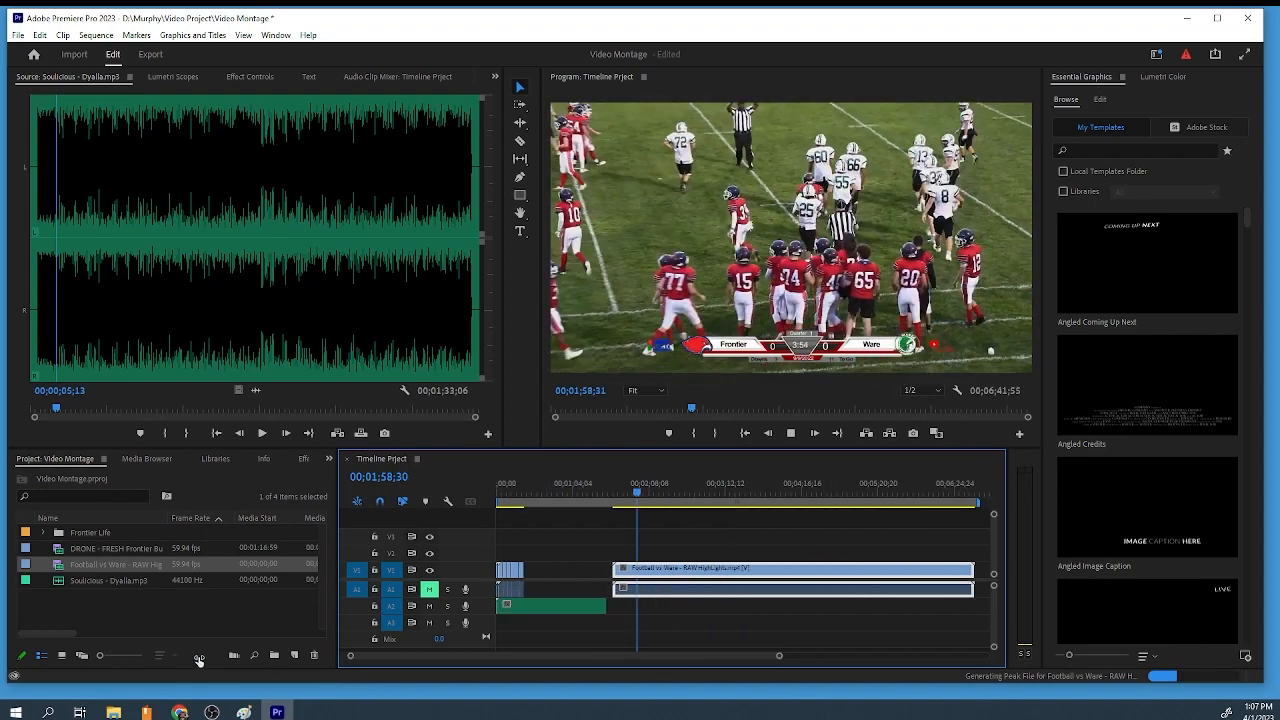
{"action": "left_click", "coordinate": [607, 496]}
{"action": "left_click_drag", "start_coordinate": [608, 497], "coordinate": [604, 497]}
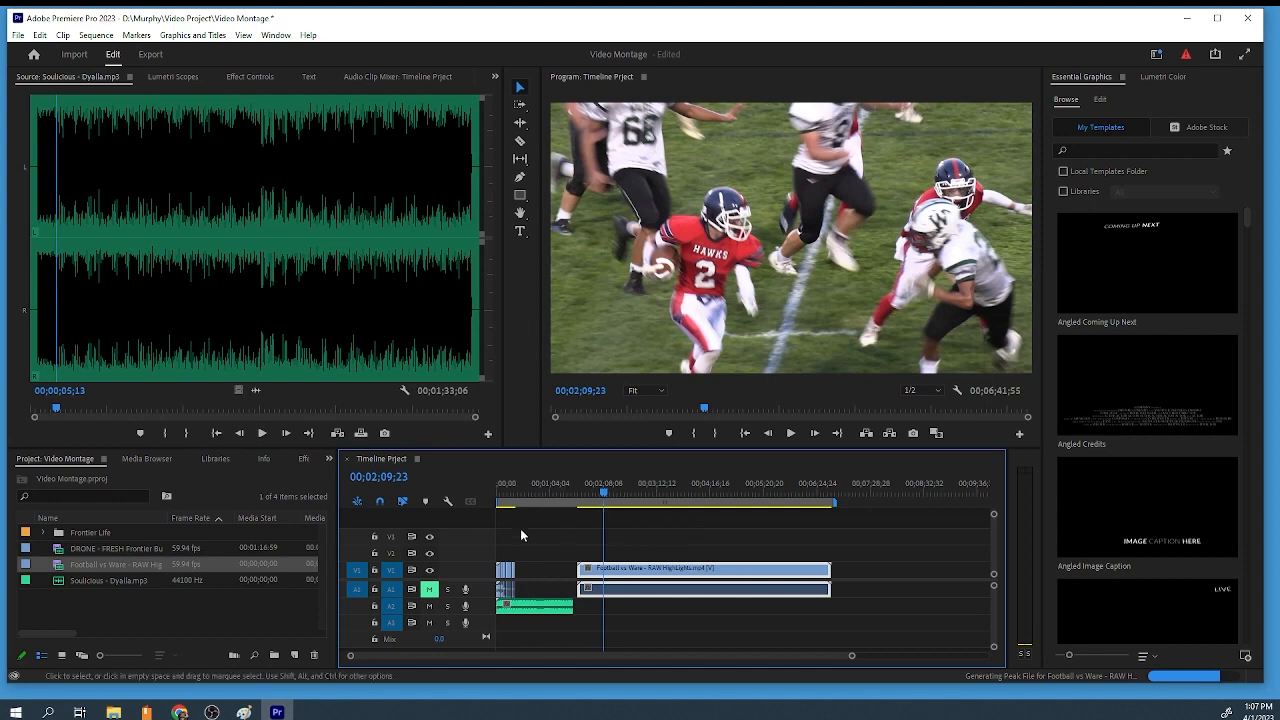
{"action": "left_click_drag", "start_coordinate": [535, 496], "coordinate": [508, 495]}
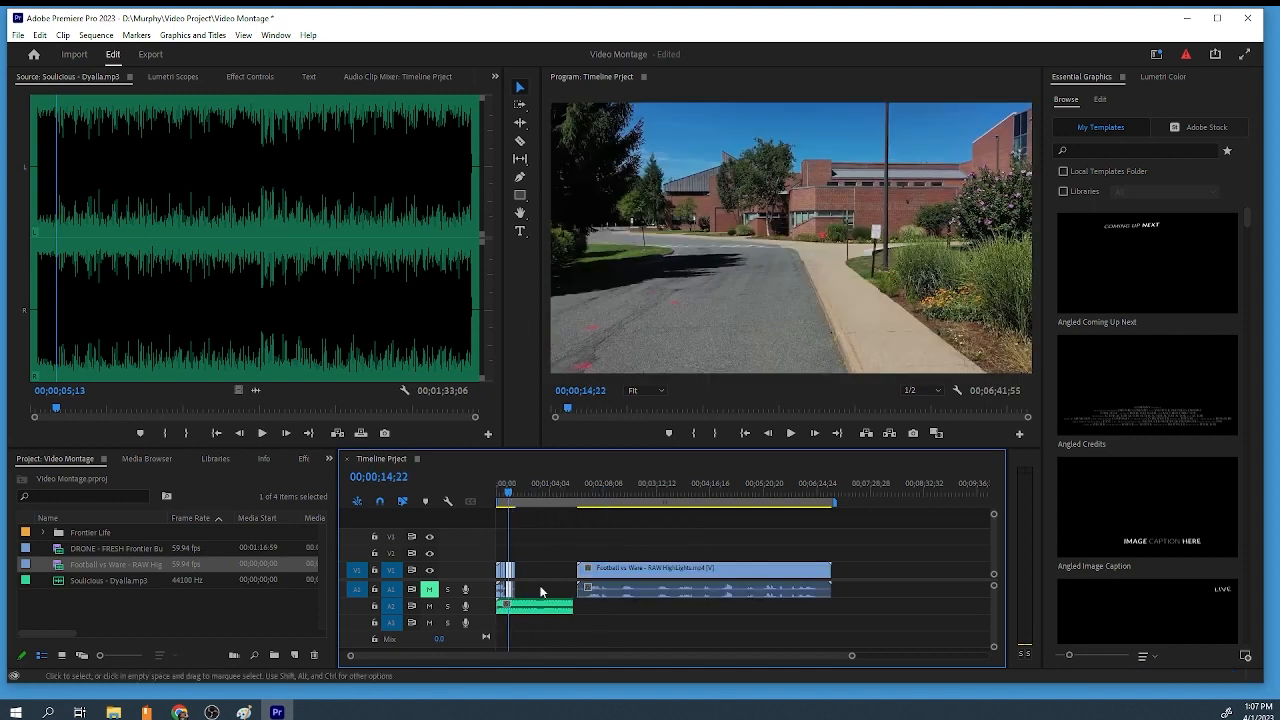
Move the song on A2 beneath the start of the Football vs Ware clip and play the running play with music
{"action": "left_click_drag", "start_coordinate": [532, 606], "coordinate": [612, 606]}
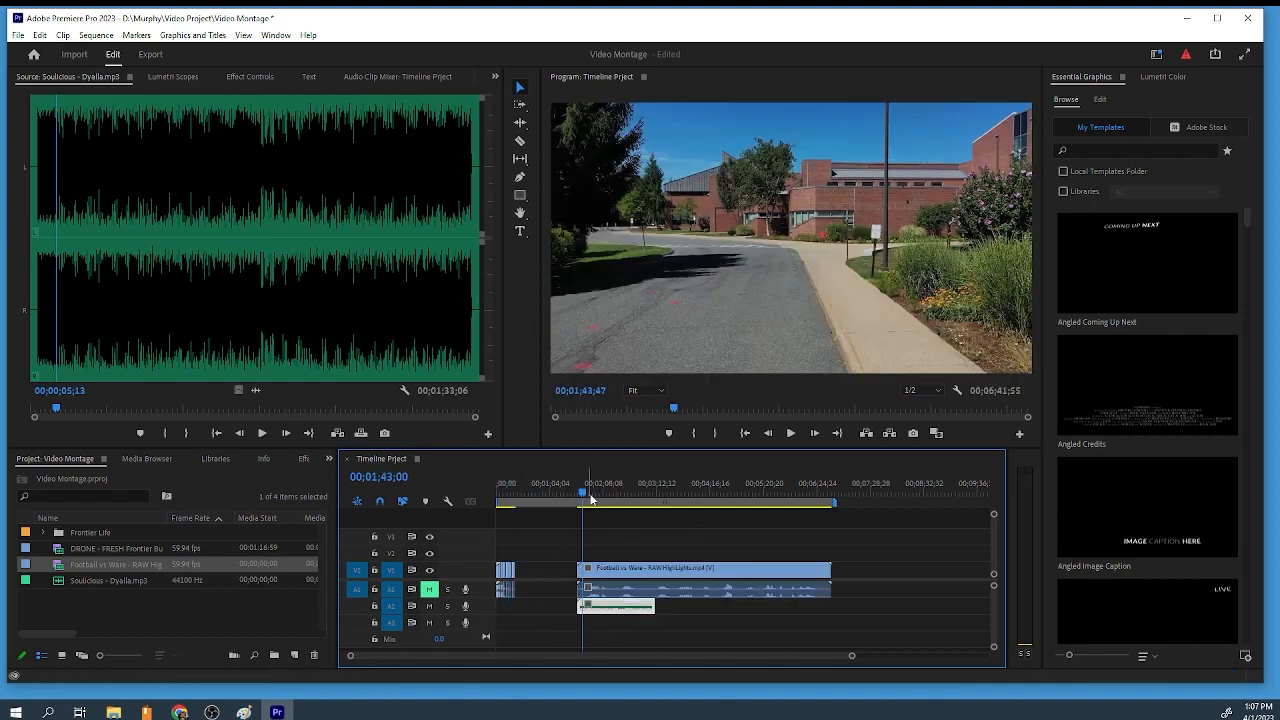
{"action": "left_click", "coordinate": [598, 491]}
{"action": "key", "text": "space"}
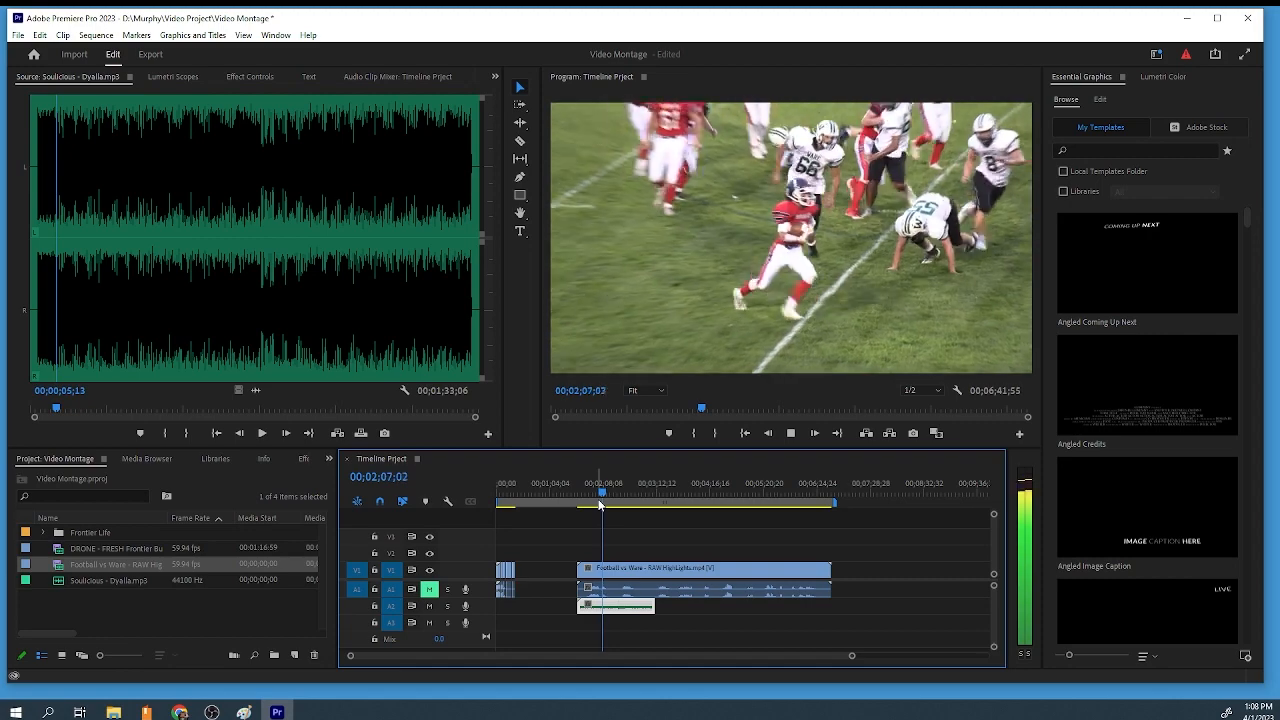
{"action": "key", "text": "space"}
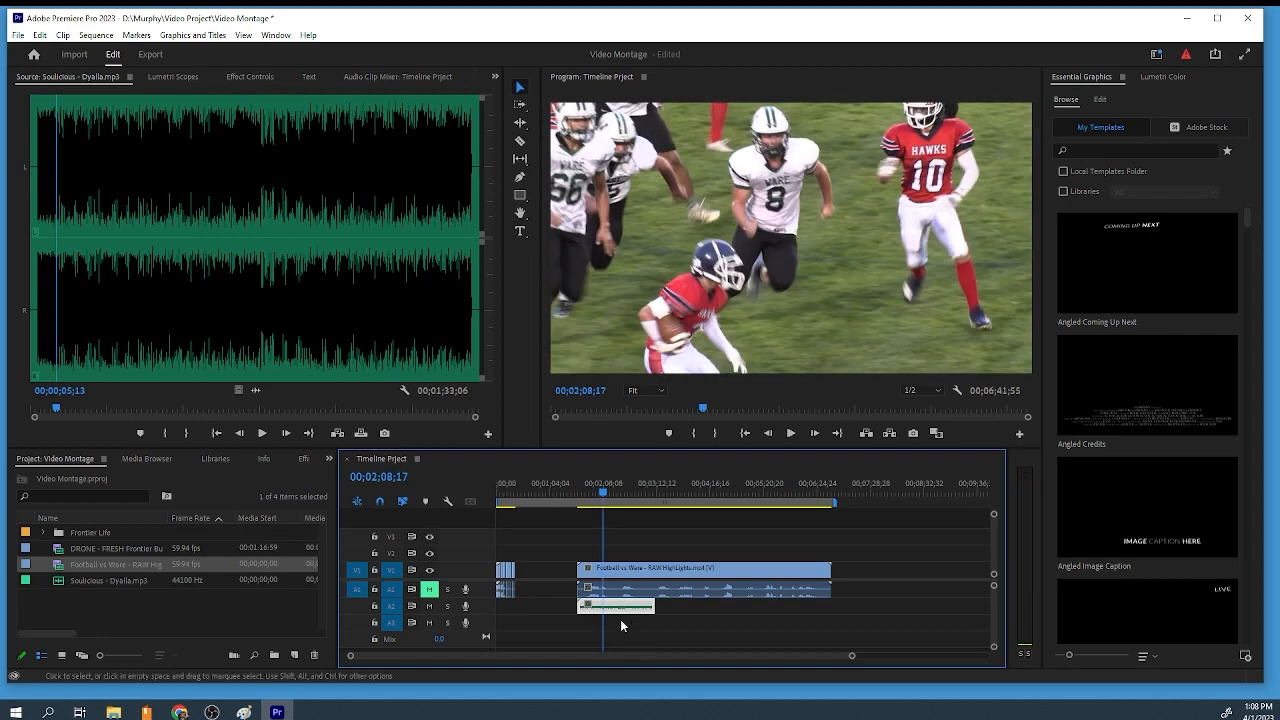
{"action": "left_click", "coordinate": [601, 491]}
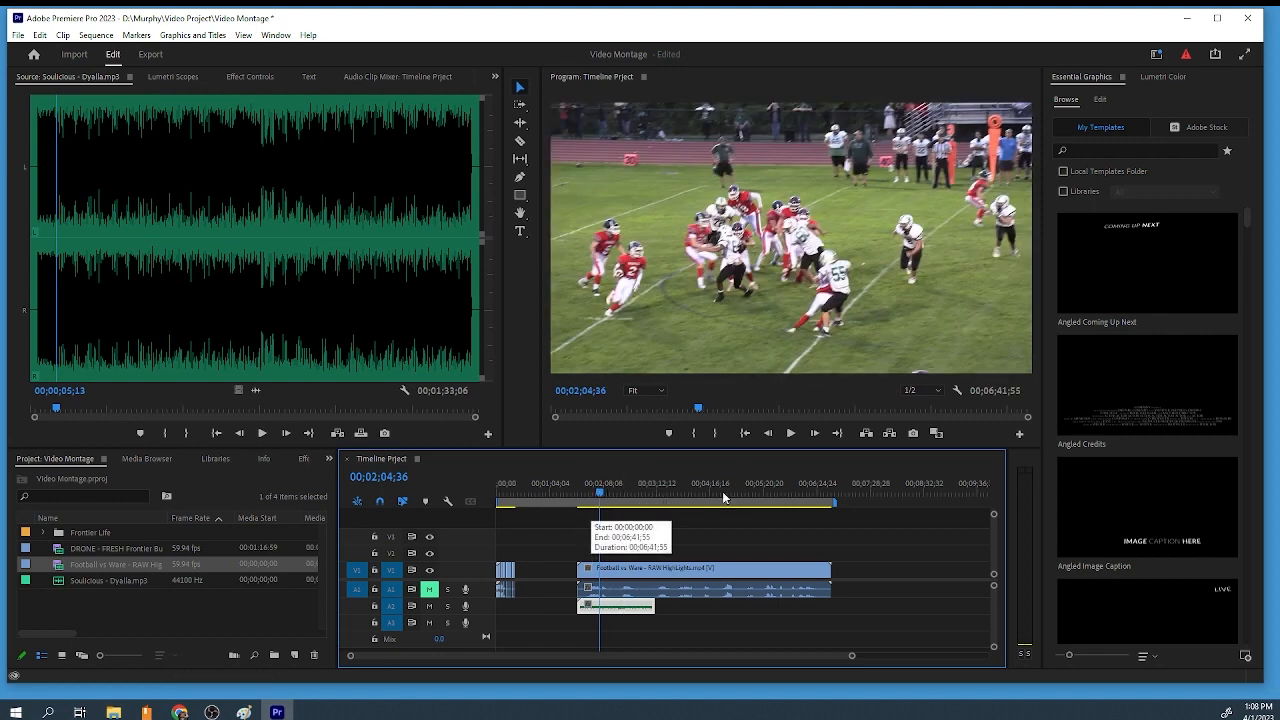
Move the song on A2 back to the start of the timeline and set the playhead to 00;00;08;21
{"action": "left_click_drag", "start_coordinate": [628, 606], "coordinate": [548, 608]}
{"action": "left_click", "coordinate": [503, 487]}
{"action": "key", "text": "equal"}
{"action": "key", "text": "equal"}
{"action": "key", "text": "equal"}
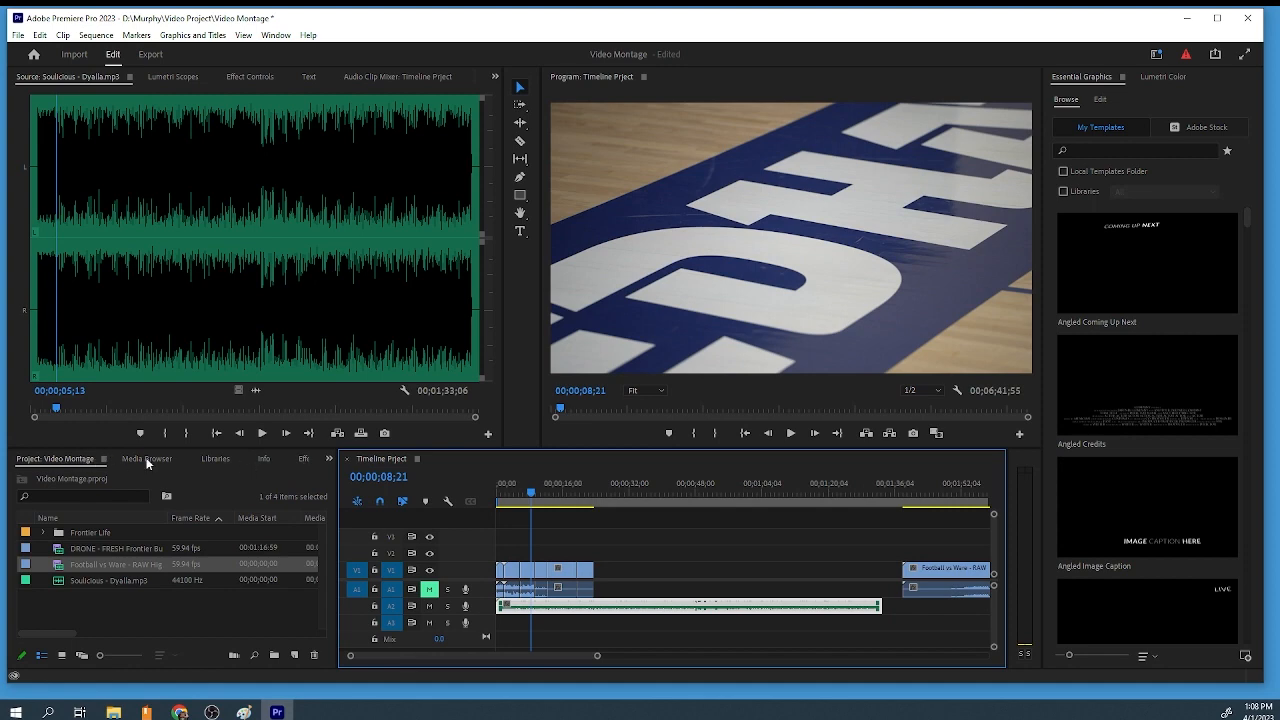
Look through the media browser, libraries, clip info, markers and edit history to locate the effects and transitions
{"action": "left_click", "coordinate": [148, 463]}
{"action": "left_click", "coordinate": [222, 463]}
{"action": "left_click", "coordinate": [265, 463]}
{"action": "left_click", "coordinate": [302, 462]}
{"action": "scroll", "coordinate": [262, 461], "scroll_direction": "up", "scroll_amount": 4}
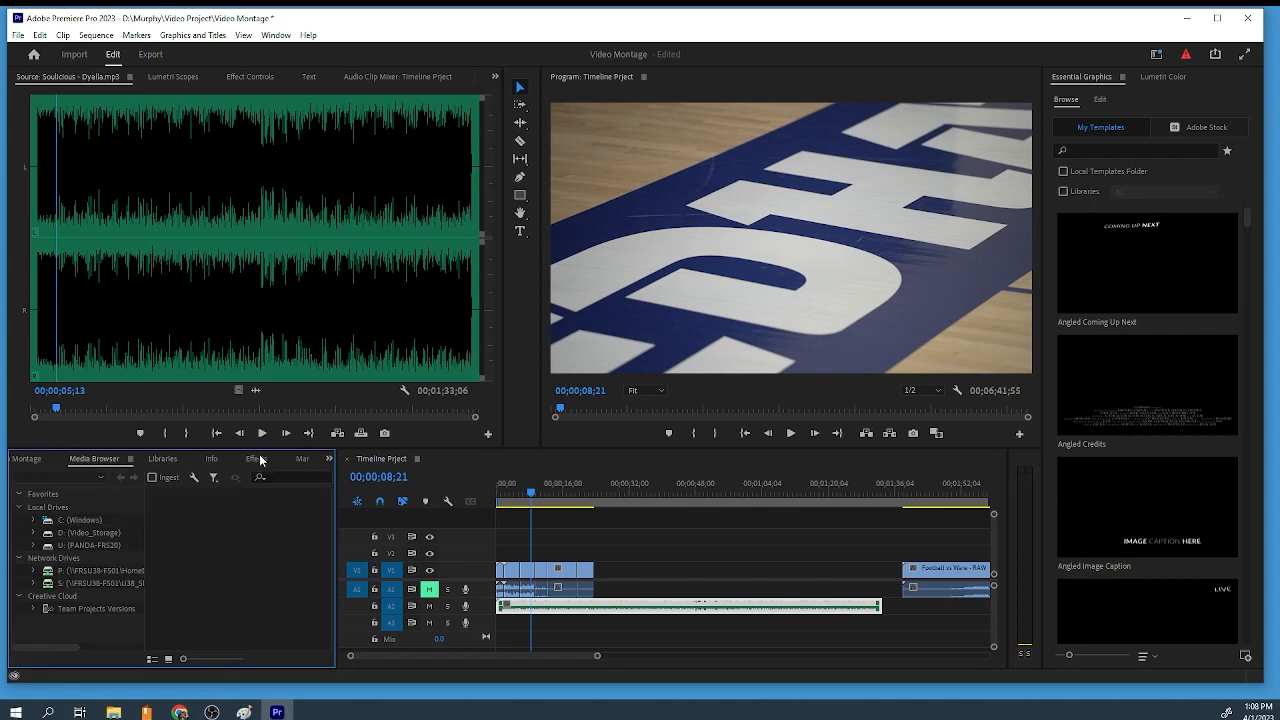
{"action": "scroll", "coordinate": [261, 461], "scroll_direction": "down", "scroll_amount": 3}
{"action": "scroll", "coordinate": [261, 461], "scroll_direction": "down", "scroll_amount": 3}
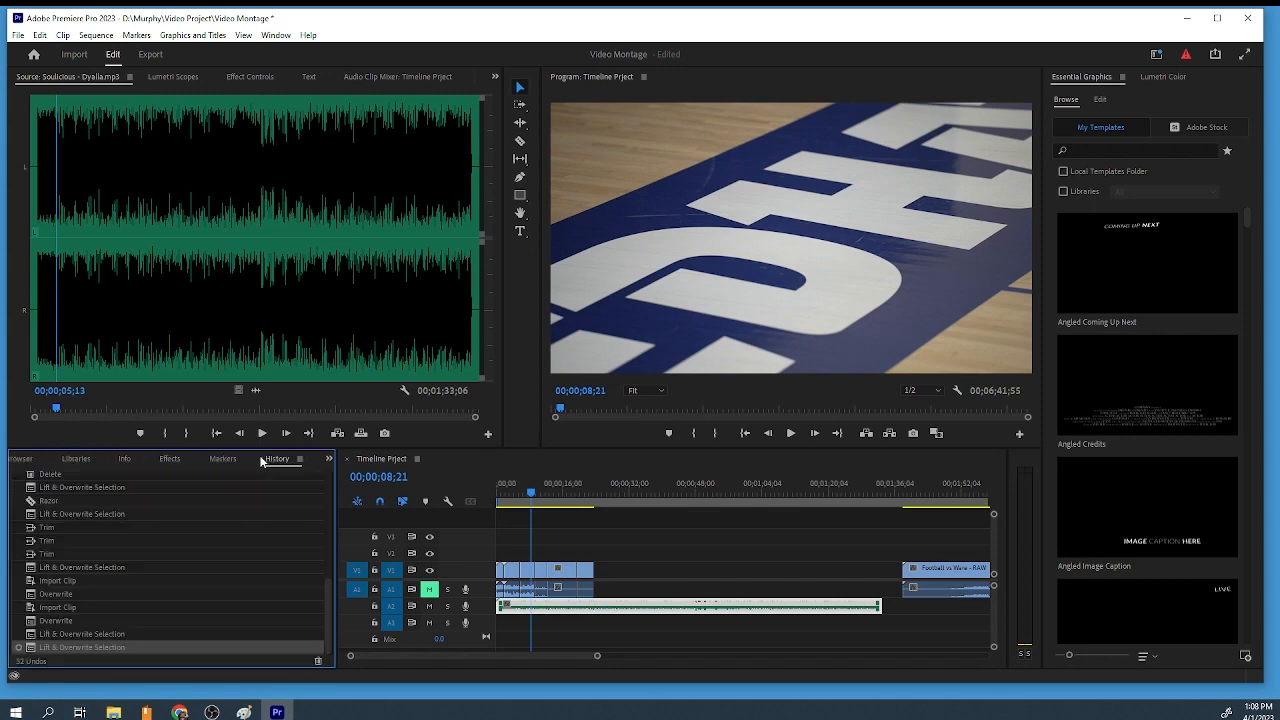
{"action": "scroll", "coordinate": [261, 461], "scroll_direction": "up", "scroll_amount": 6}
{"action": "scroll", "coordinate": [261, 461], "scroll_direction": "down", "scroll_amount": 4}
{"action": "scroll", "coordinate": [262, 461], "scroll_direction": "up", "scroll_amount": 1}
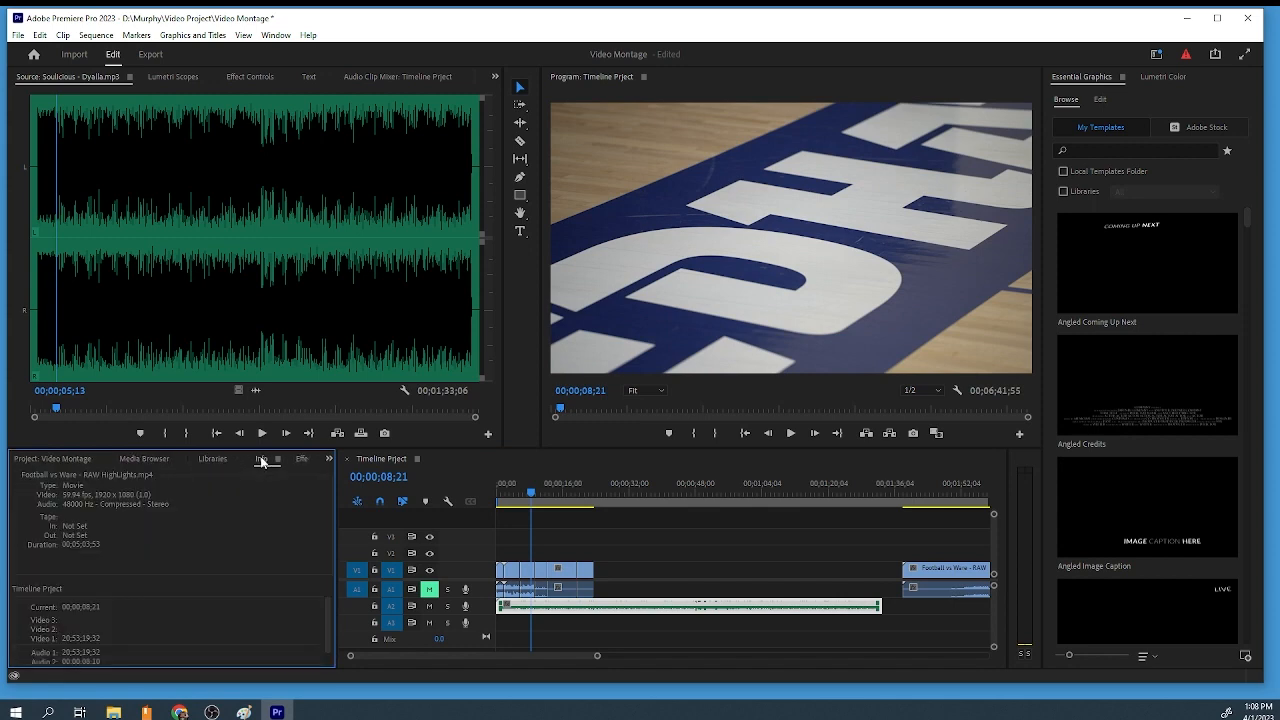
{"action": "scroll", "coordinate": [248, 471], "scroll_direction": "up", "scroll_amount": 1}
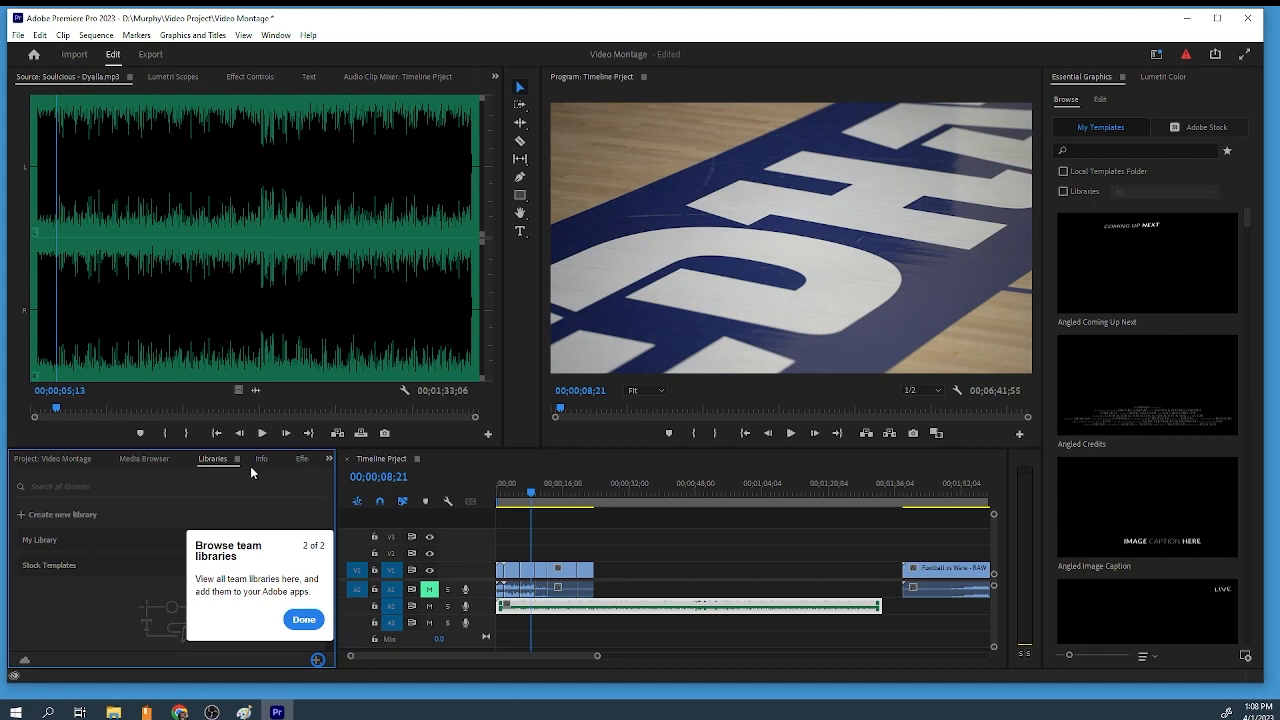
{"action": "scroll", "coordinate": [251, 472], "scroll_direction": "down", "scroll_amount": 3}
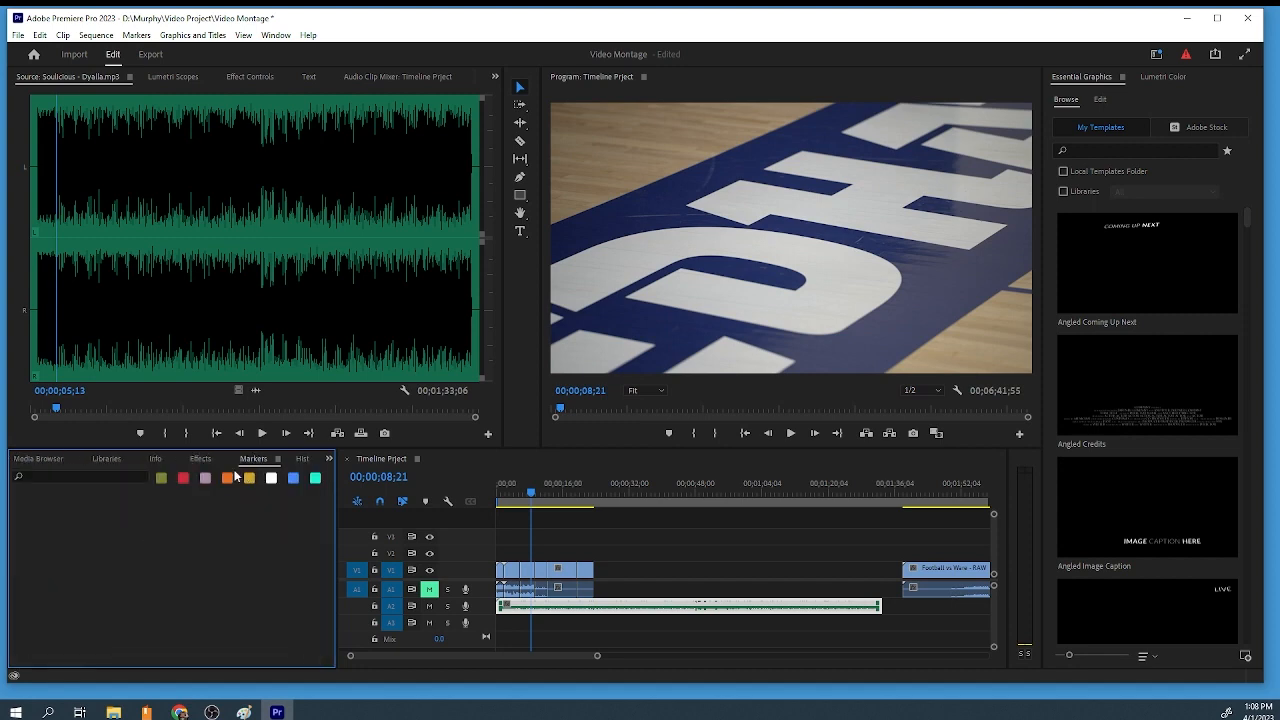
Add the Cross Dissolve video transition at the cut from the gym-floor lettering to the Frontier Regional sign, and play past it
{"action": "left_click", "coordinate": [205, 461]}
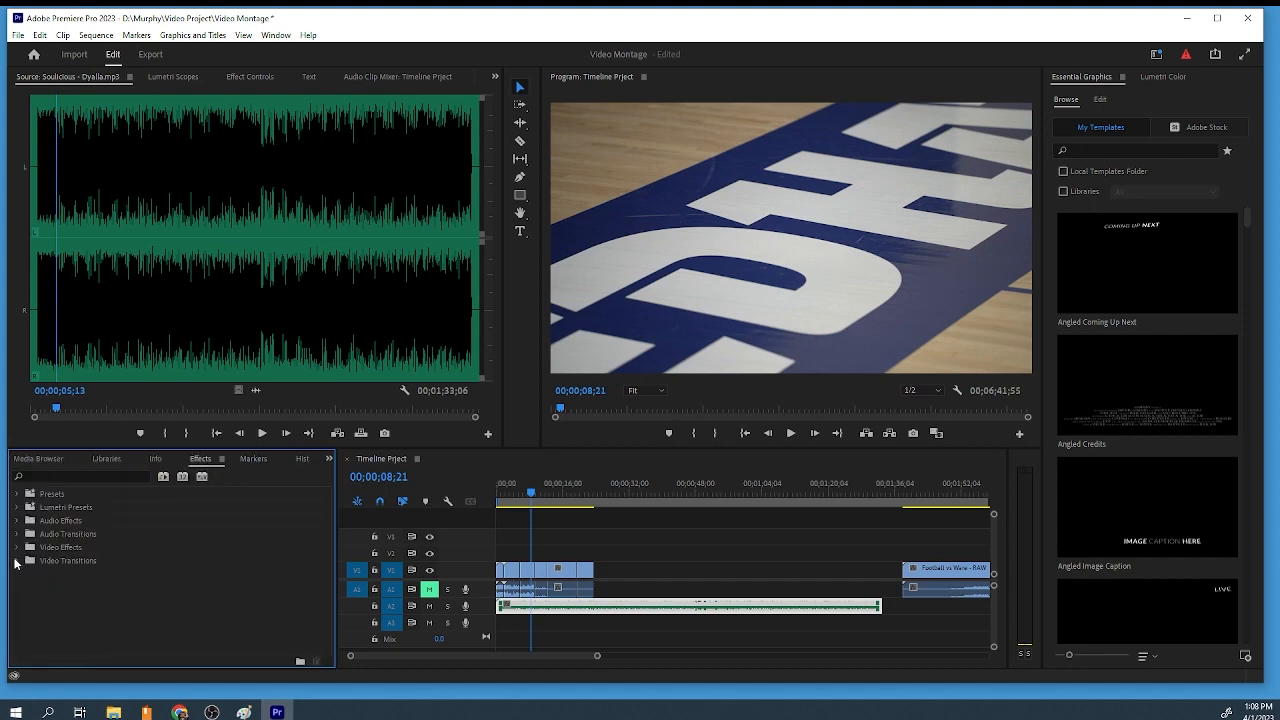
{"action": "left_click", "coordinate": [16, 561]}
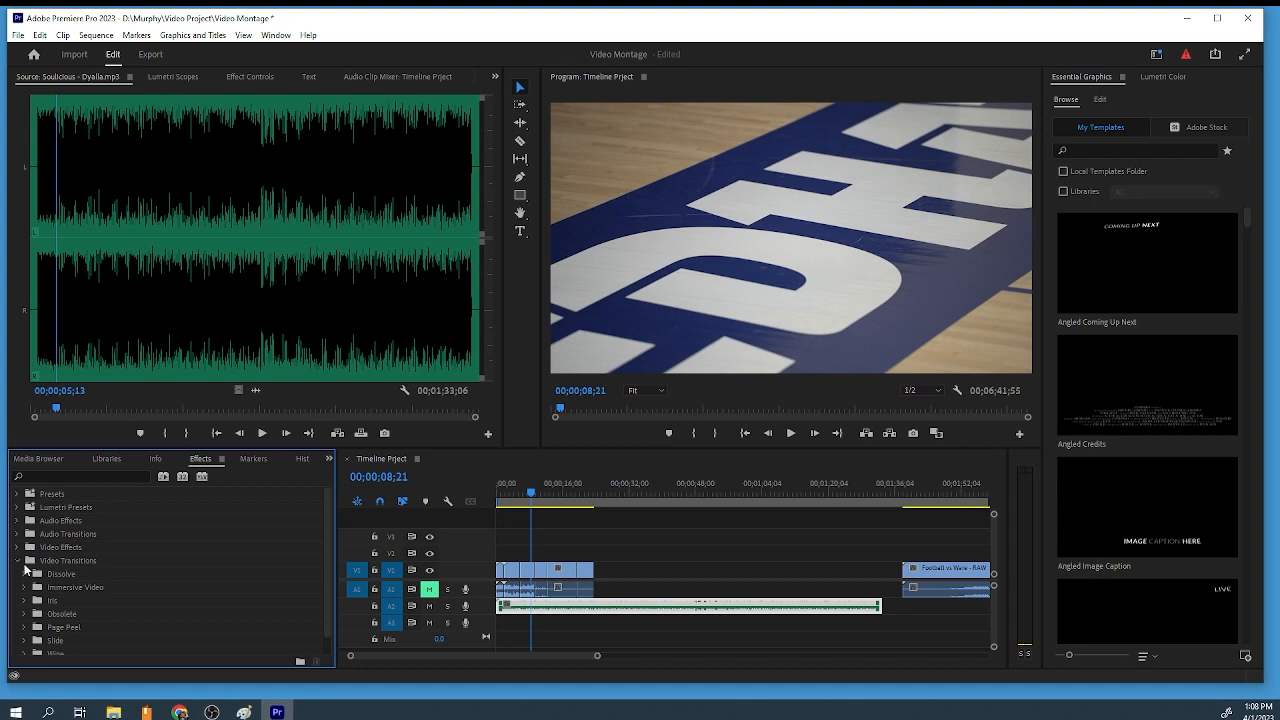
{"action": "scroll", "coordinate": [26, 566], "scroll_direction": "down", "scroll_amount": 1}
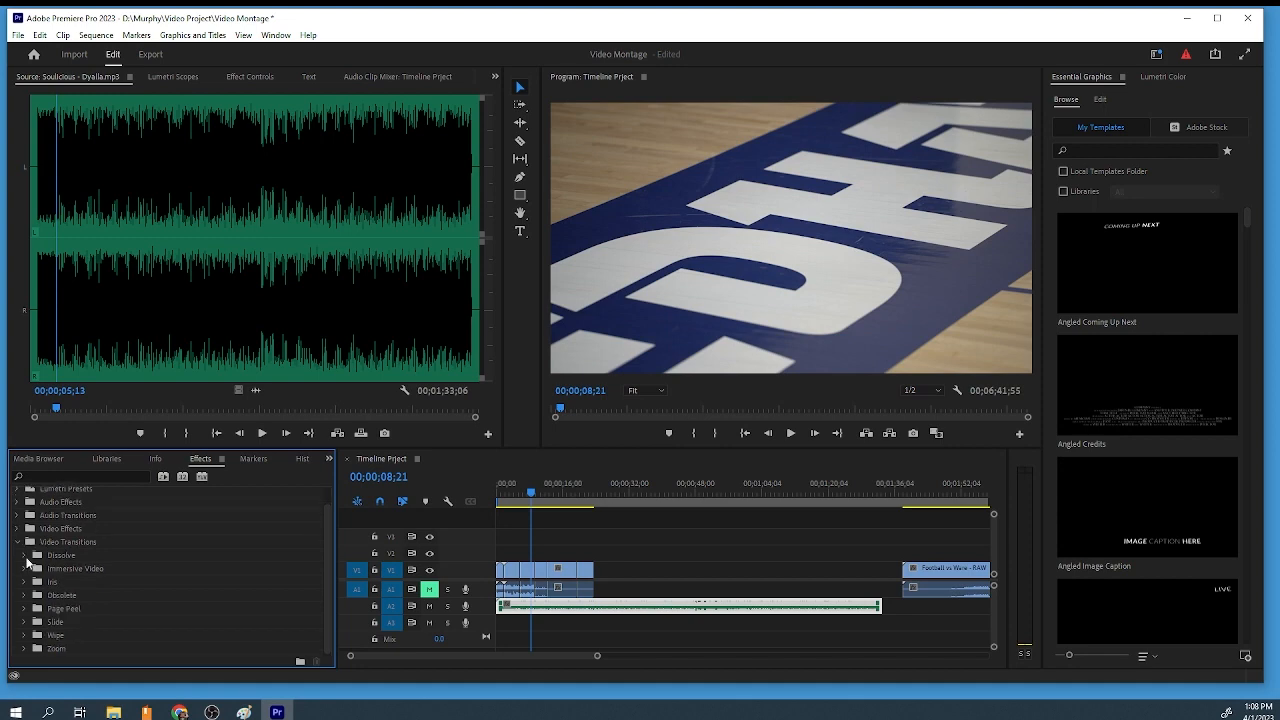
{"action": "left_click", "coordinate": [25, 557]}
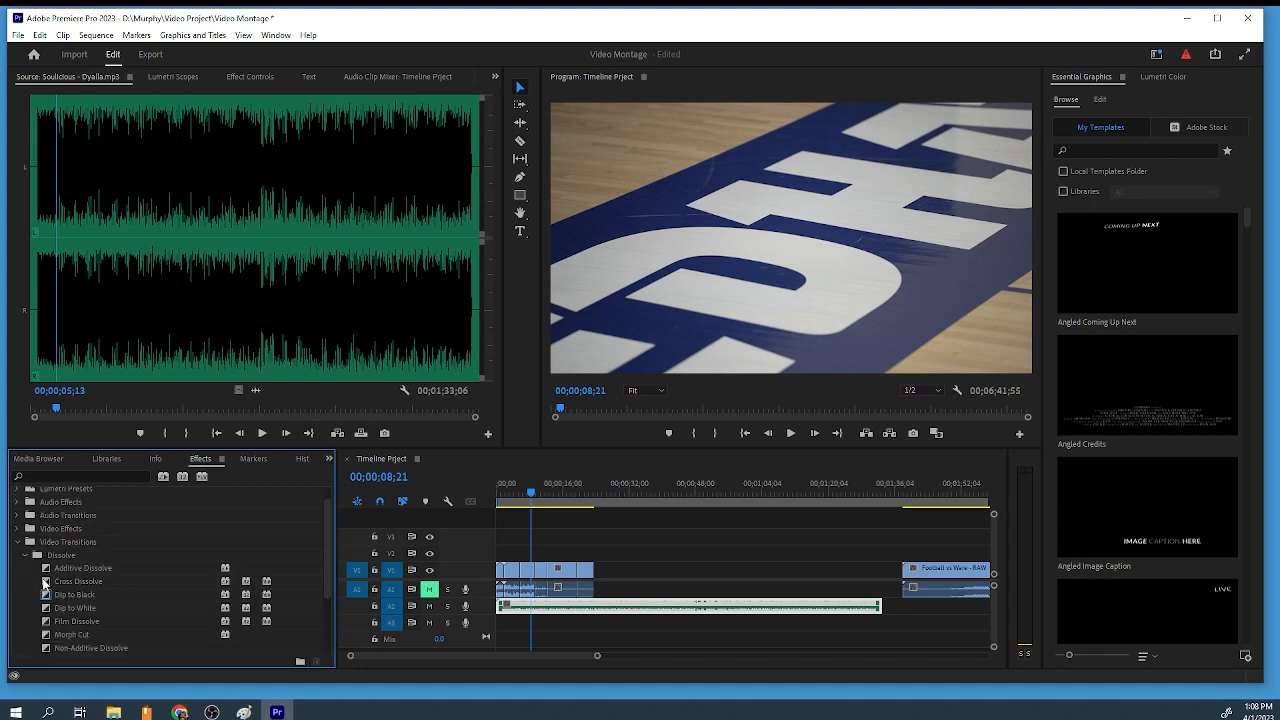
{"action": "left_click_drag", "start_coordinate": [44, 583], "coordinate": [538, 582]}
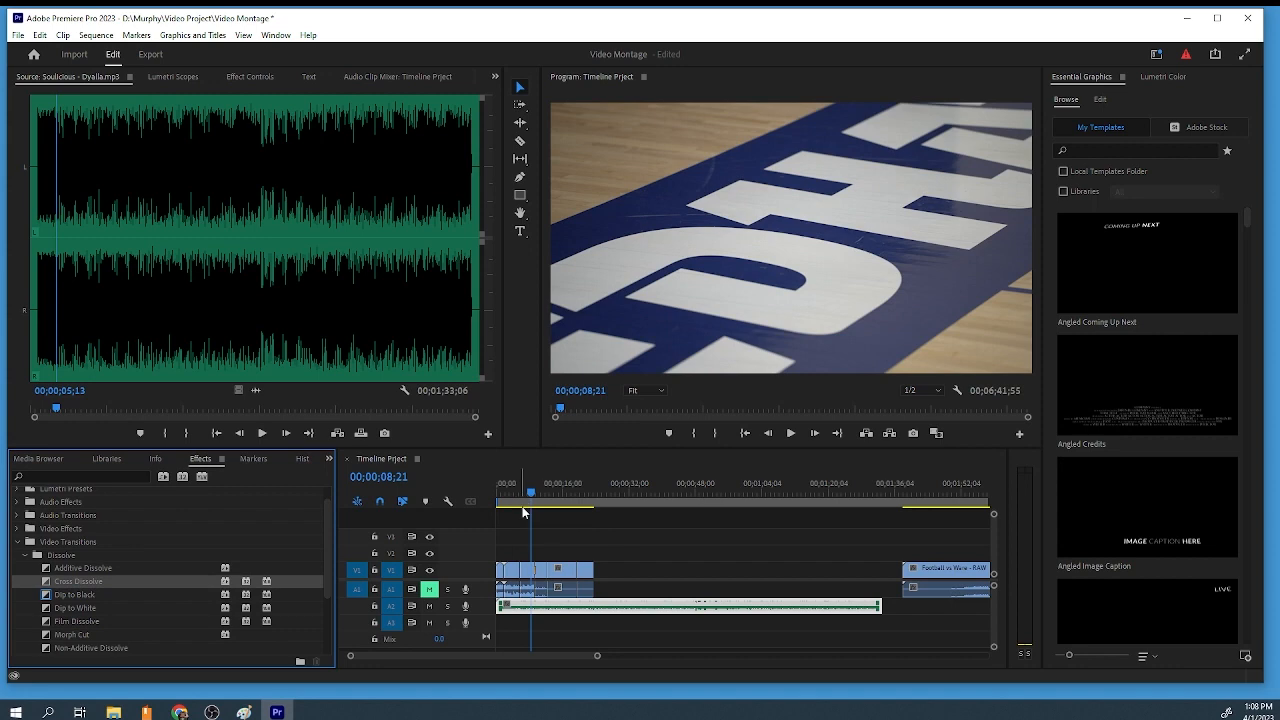
{"action": "key", "text": "space"}
{"action": "key", "text": "space"}
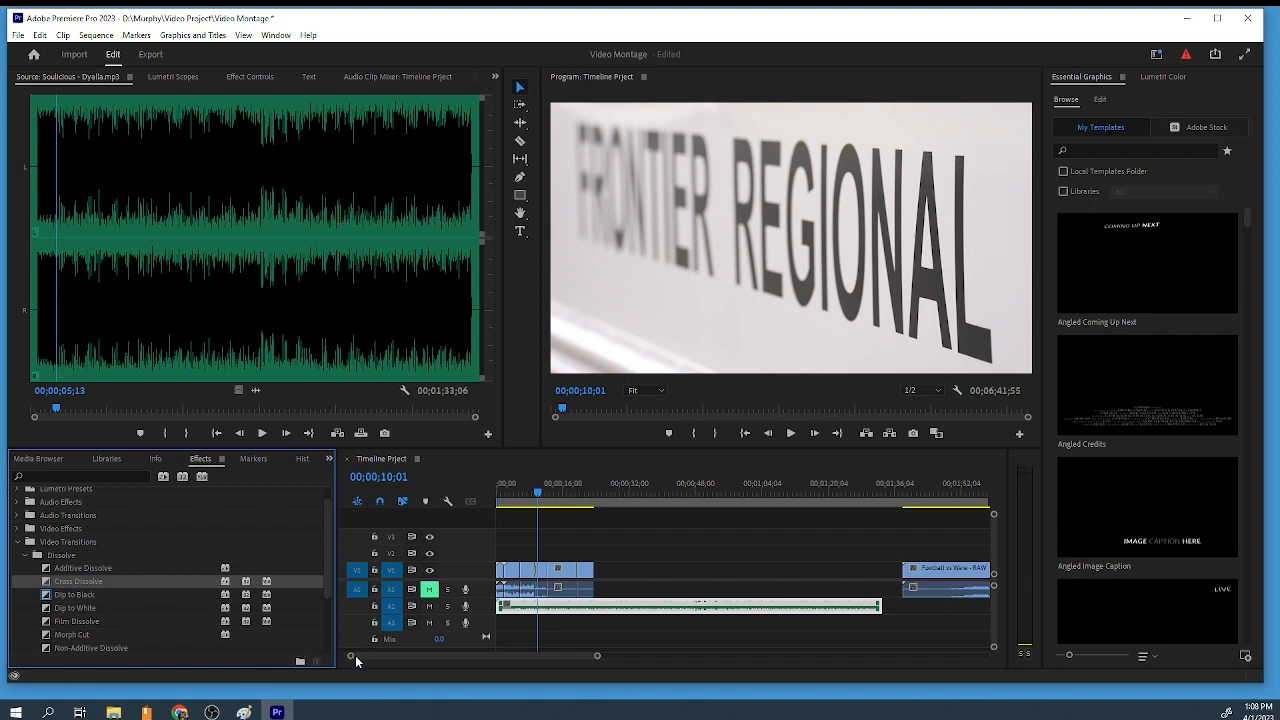
Lengthen the Cross Dissolve so it ends at about 00;00;10;01, and play through the longer fade
{"action": "left_click_drag", "start_coordinate": [350, 660], "coordinate": [284, 662]}
{"action": "left_click_drag", "start_coordinate": [657, 570], "coordinate": [741, 570]}
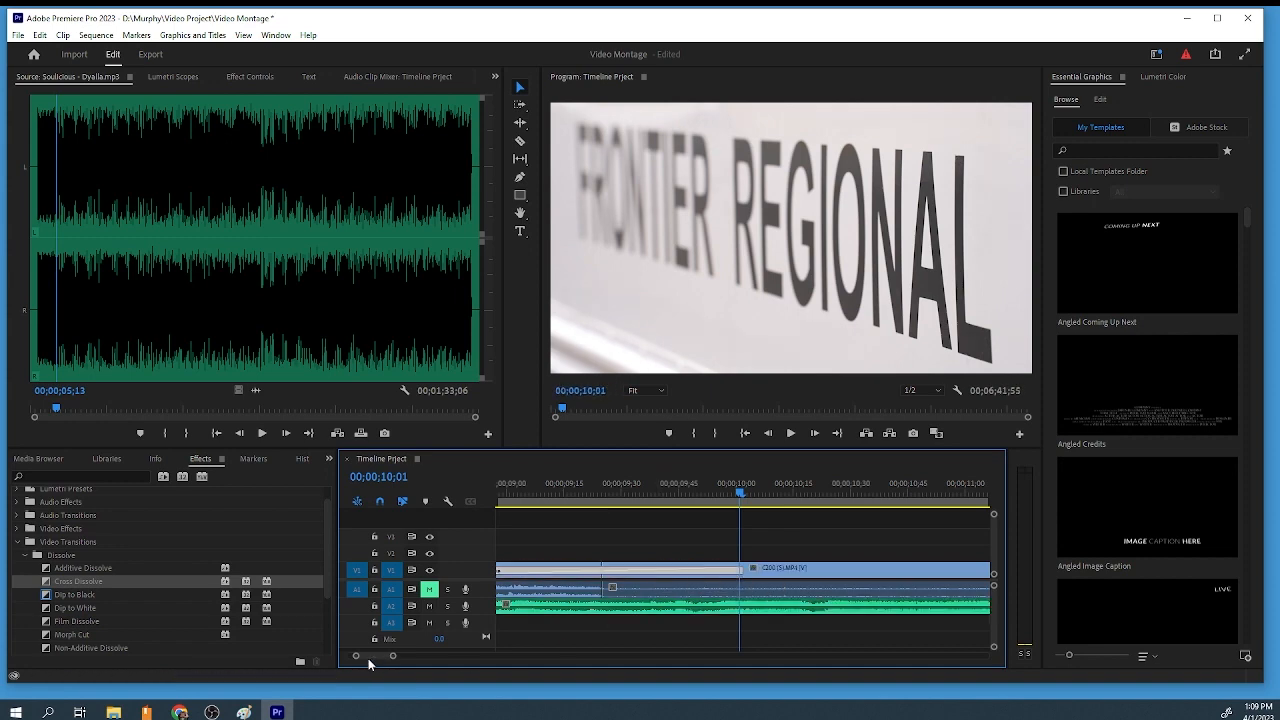
{"action": "key", "text": "minus"}
{"action": "left_click", "coordinate": [660, 497]}
{"action": "key", "text": "space"}
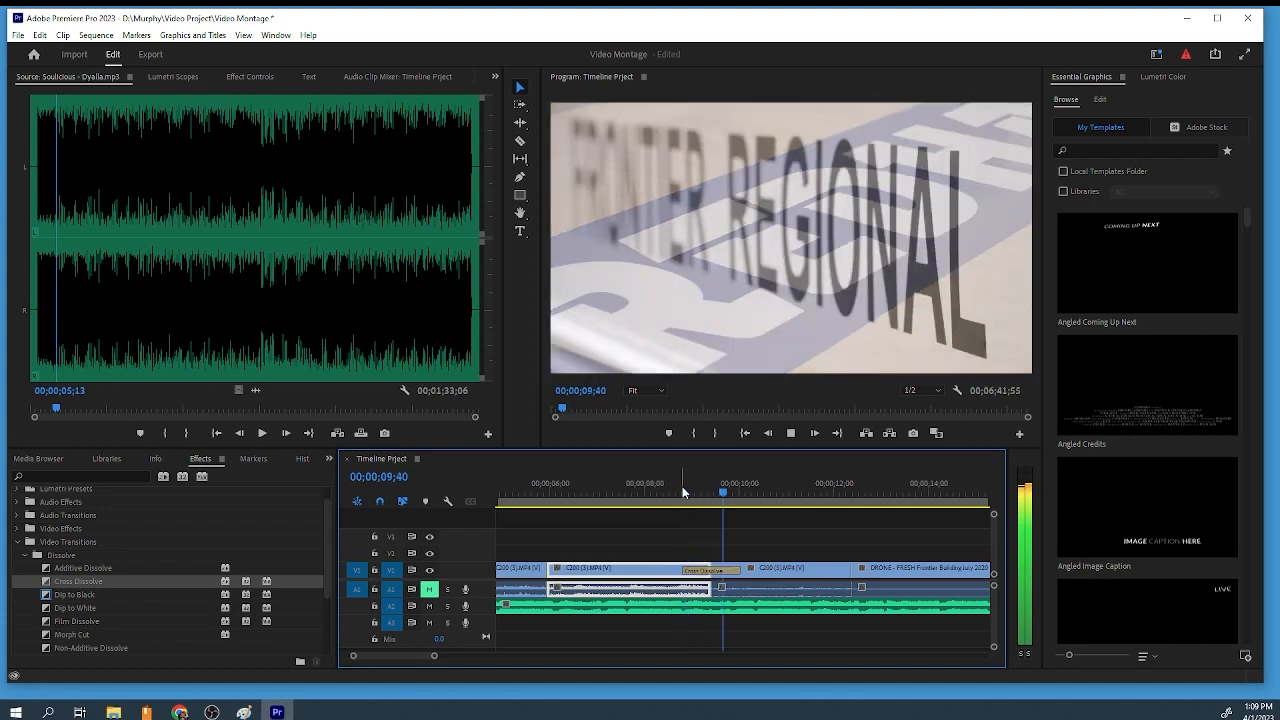
{"action": "key", "text": "space"}
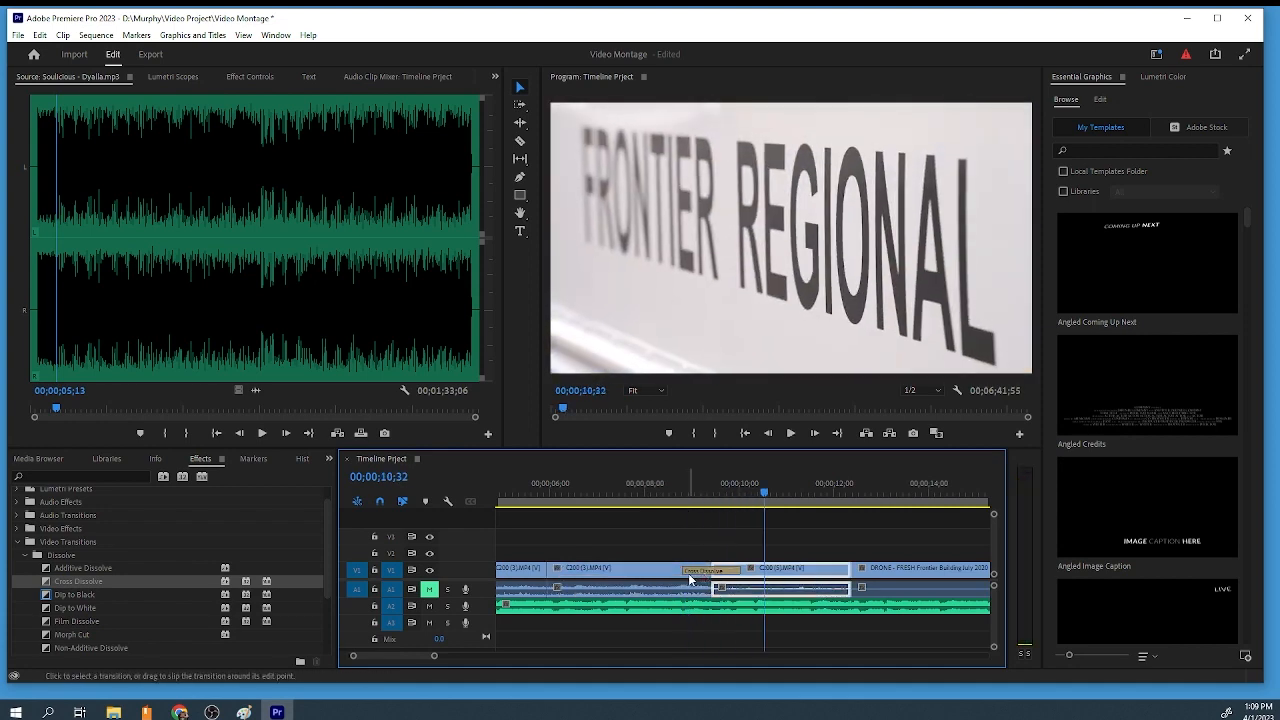
Preview a shortened Cross Dissolve at the Frontier Regional sign cut and delete the transition
{"action": "left_click_drag", "start_coordinate": [689, 572], "coordinate": [703, 572]}
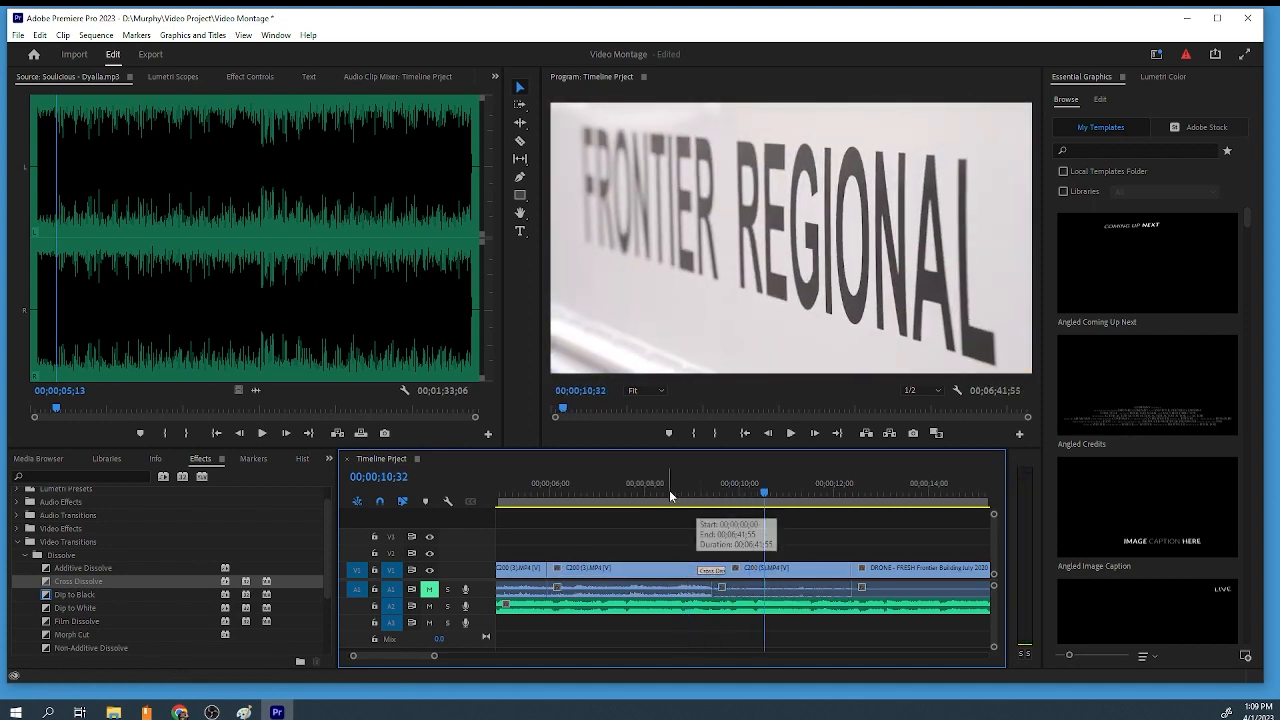
{"action": "left_click", "coordinate": [672, 497]}
{"action": "key", "text": "space"}
{"action": "key", "text": "space"}
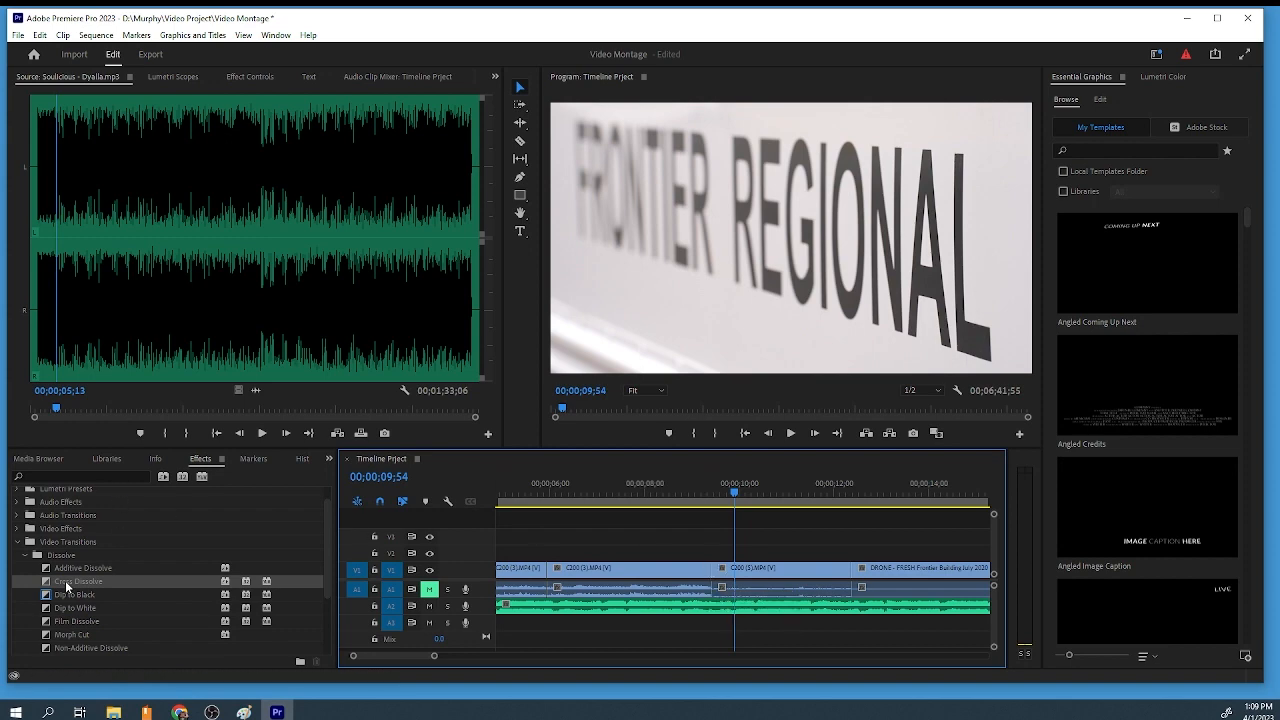
Reapply Cross Dissolve at the cut into the Frontier Regional sign and play through the transition
{"action": "left_click_drag", "start_coordinate": [66, 587], "coordinate": [679, 570]}
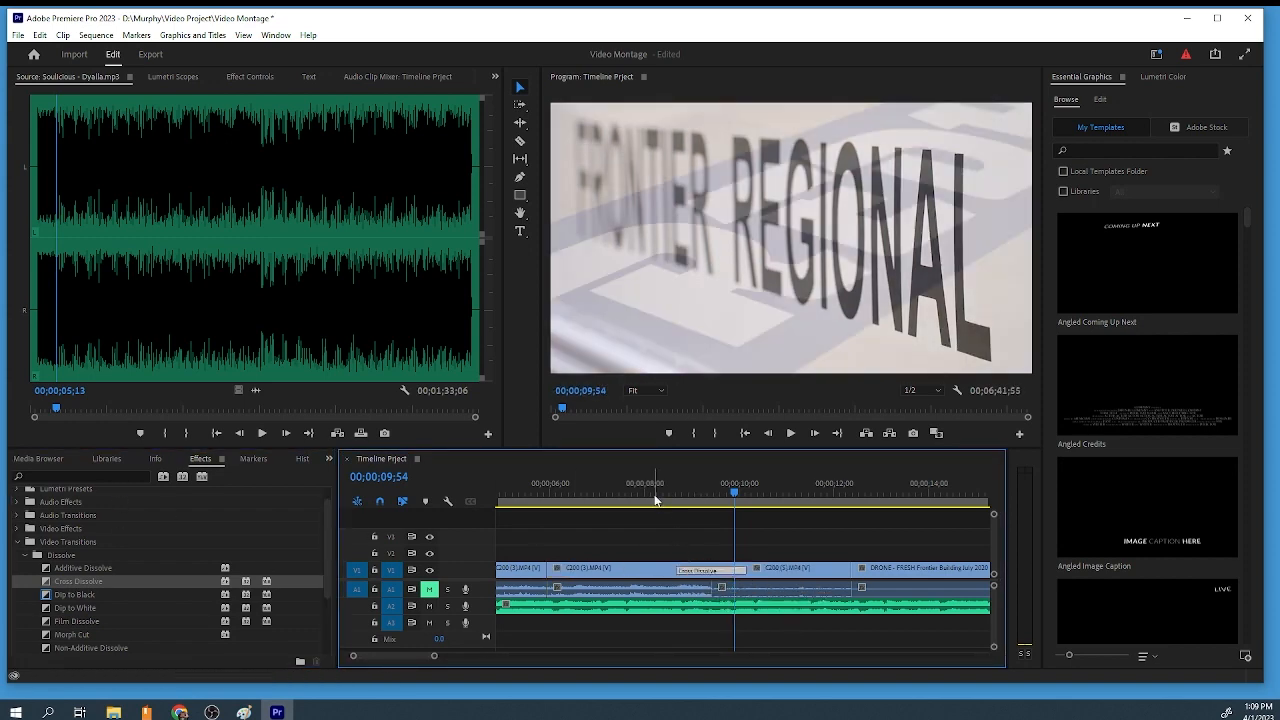
{"action": "left_click", "coordinate": [655, 490]}
{"action": "key", "text": "space"}
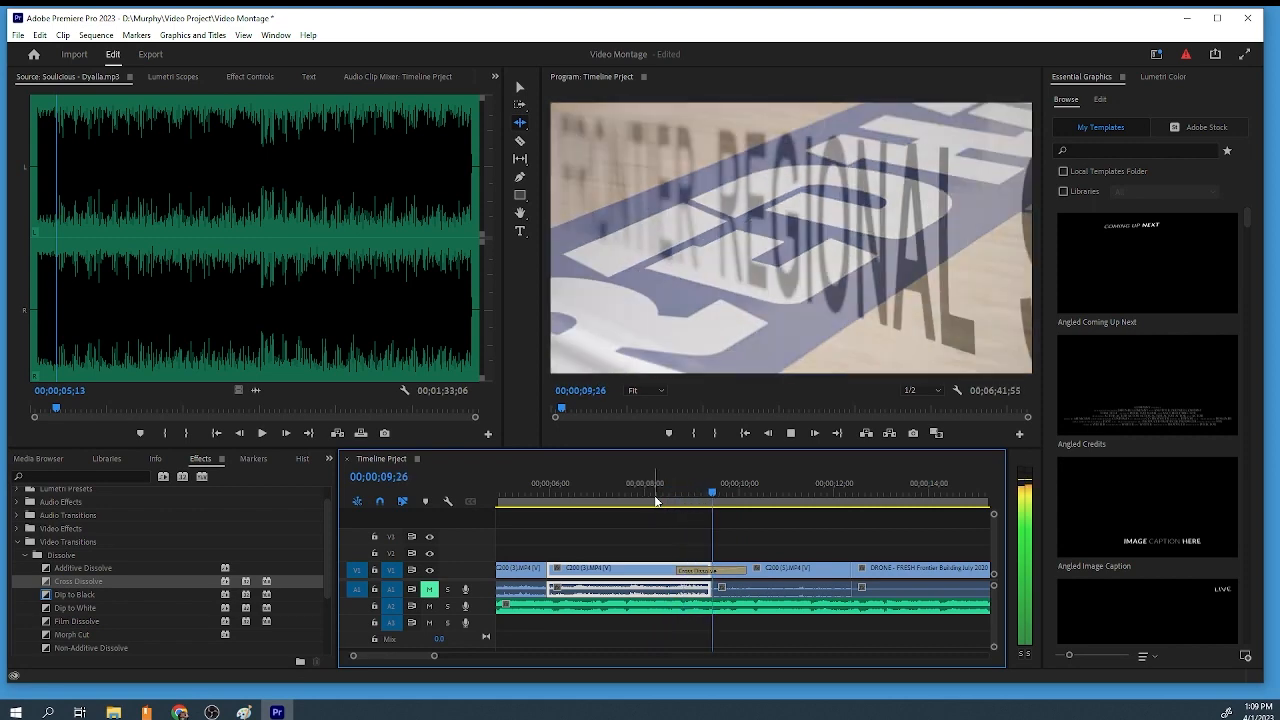
{"action": "key", "text": "space"}
{"action": "left_click_drag", "start_coordinate": [352, 656], "coordinate": [168, 675]}
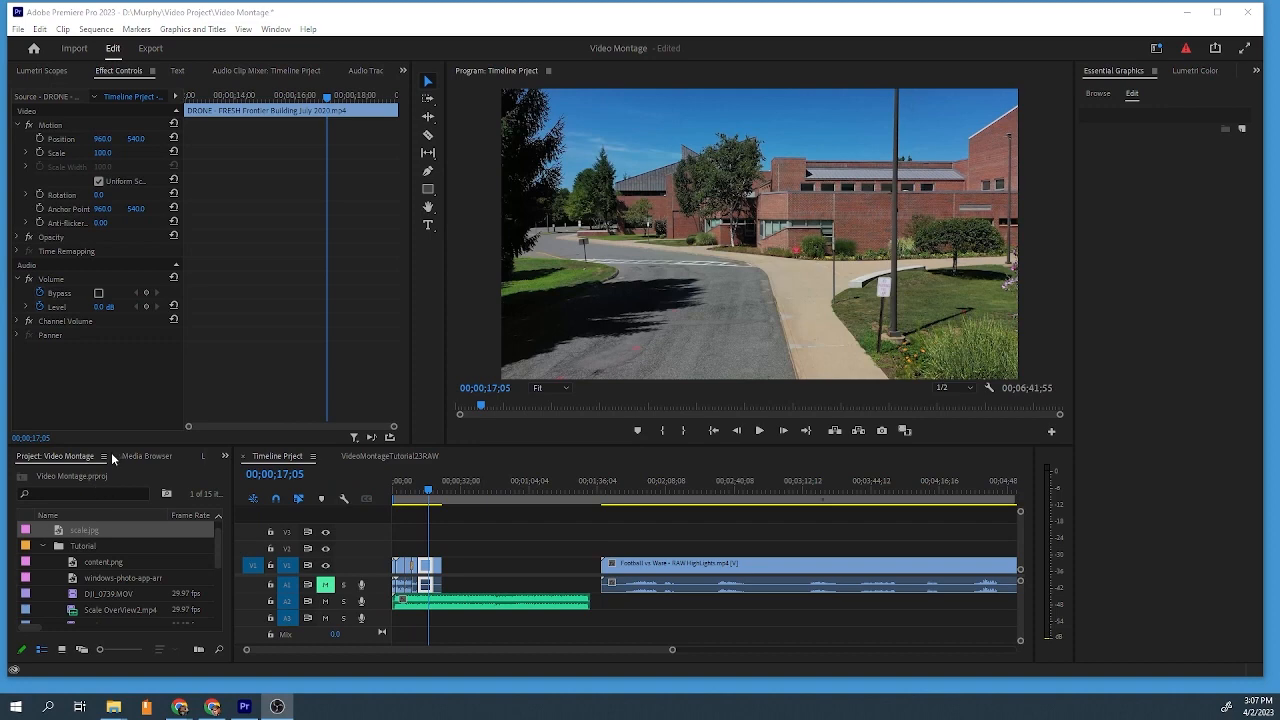
Examine the Video Transitions categories and the Audio Effects categories, including the Filter and EQ effects
{"action": "scroll", "coordinate": [112, 458], "scroll_direction": "down", "scroll_amount": 4}
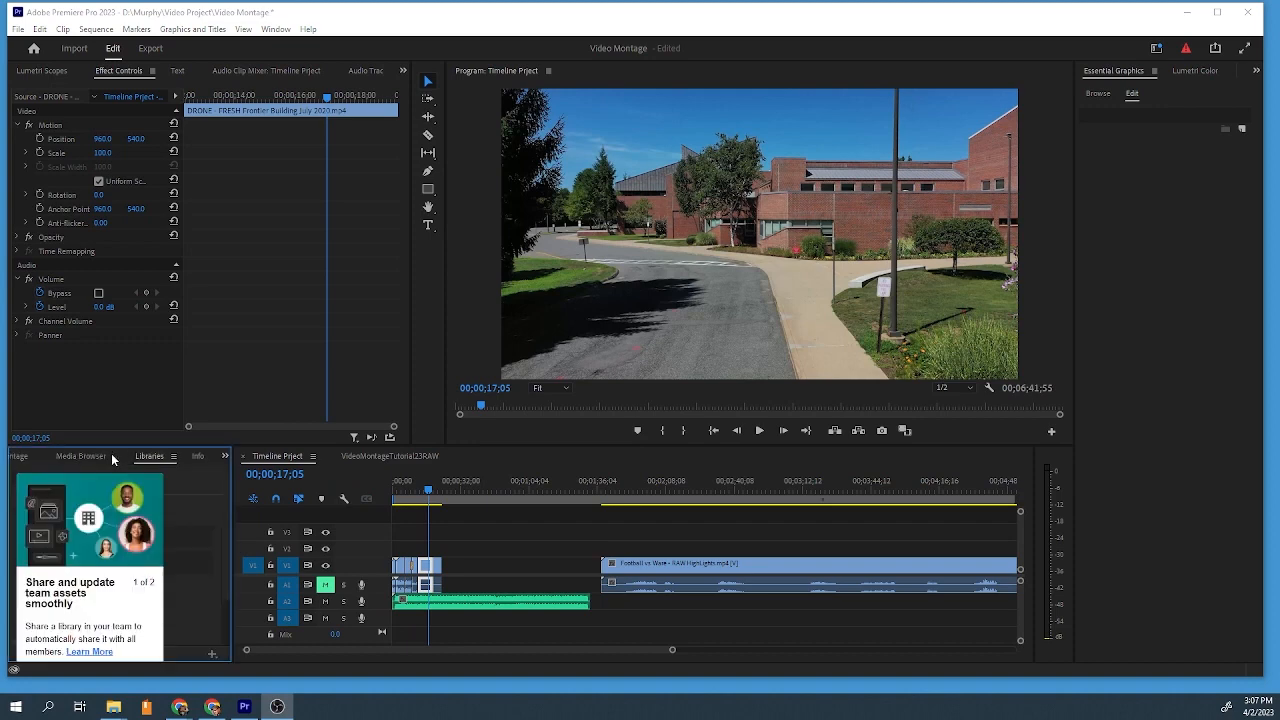
{"action": "left_click", "coordinate": [18, 558]}
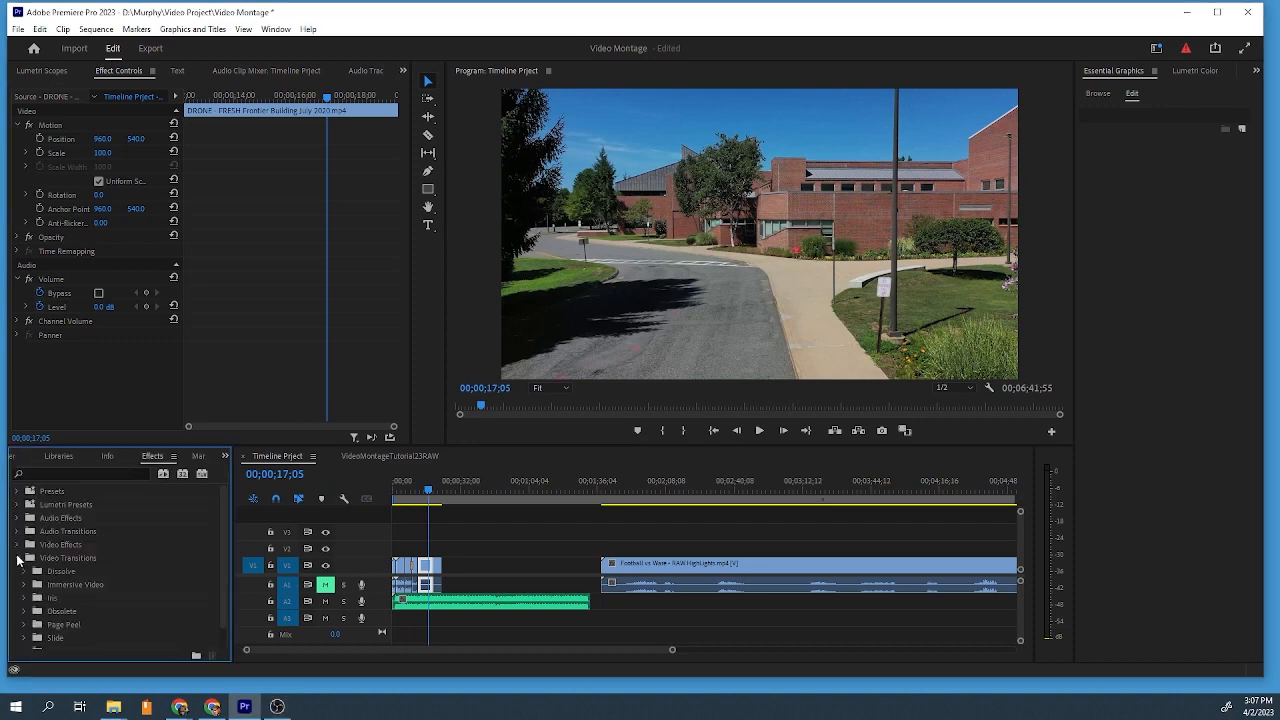
{"action": "scroll", "coordinate": [38, 581], "scroll_direction": "down", "scroll_amount": 1}
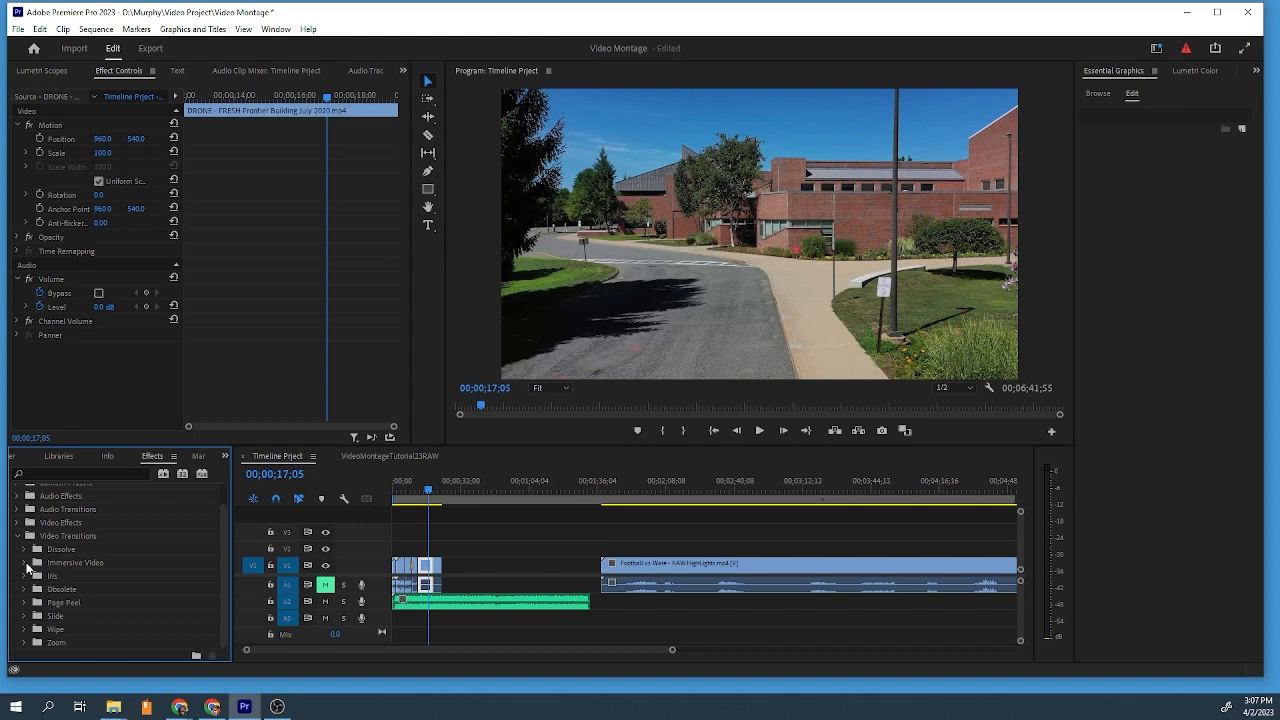
{"action": "left_click", "coordinate": [18, 536]}
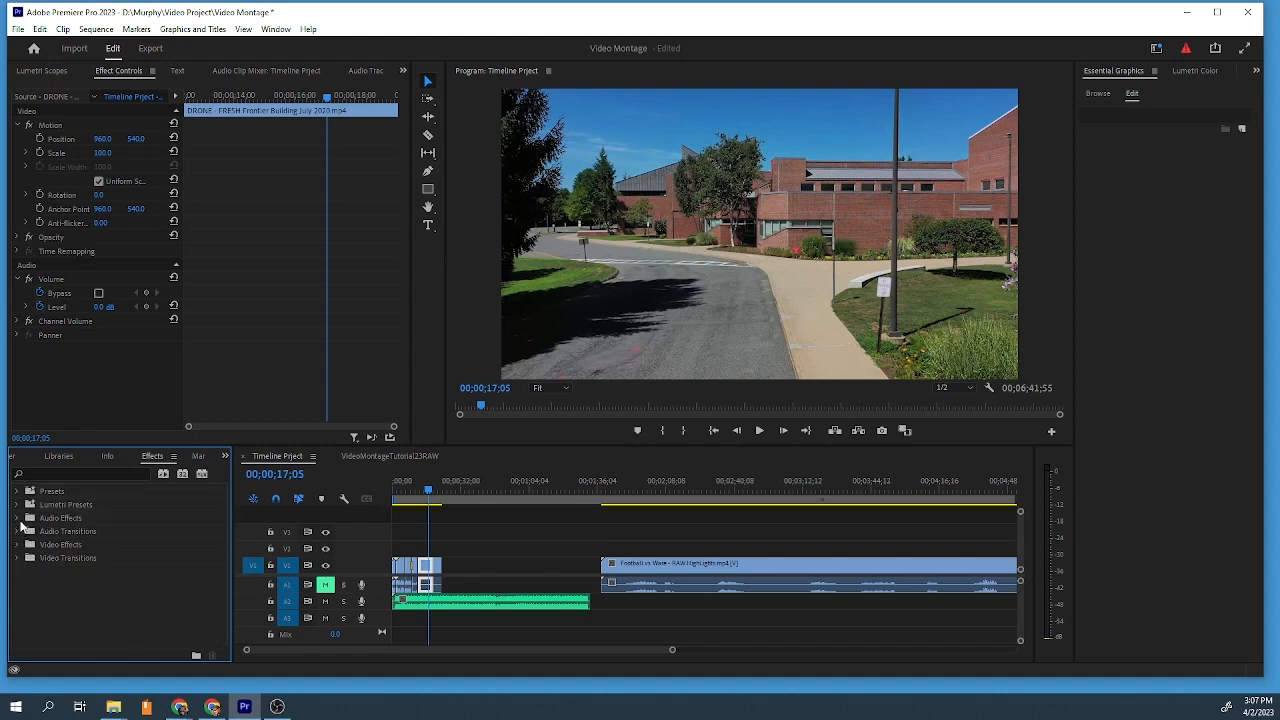
{"action": "left_click", "coordinate": [17, 518]}
{"action": "scroll", "coordinate": [33, 546], "scroll_direction": "down", "scroll_amount": 1}
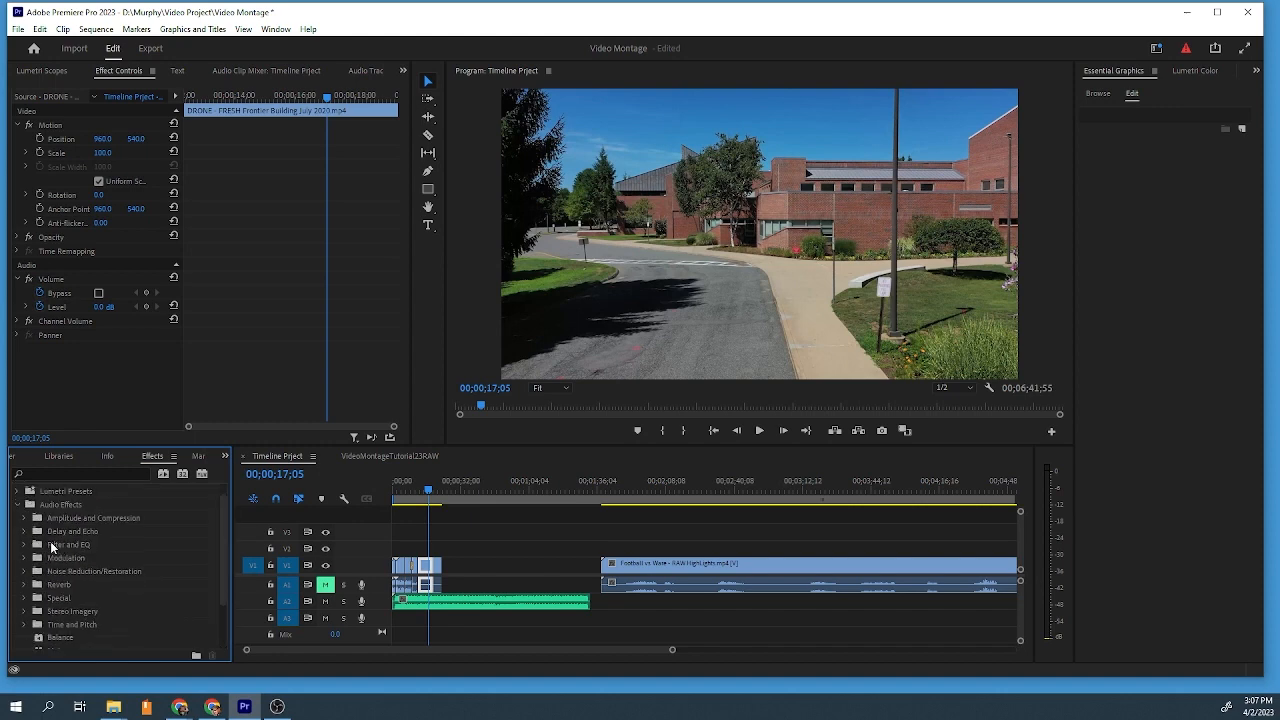
{"action": "left_click", "coordinate": [25, 545]}
{"action": "scroll", "coordinate": [42, 572], "scroll_direction": "down", "scroll_amount": 2}
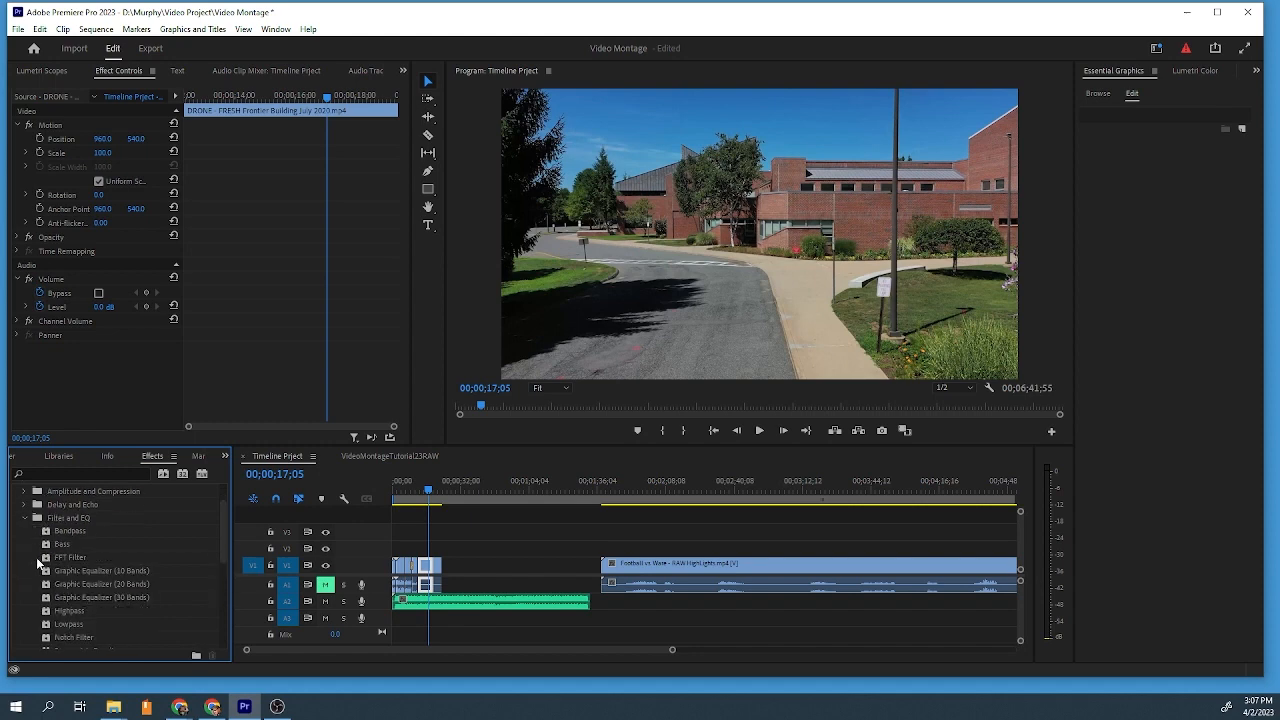
{"action": "left_click", "coordinate": [25, 518]}
{"action": "scroll", "coordinate": [31, 533], "scroll_direction": "up", "scroll_amount": 2}
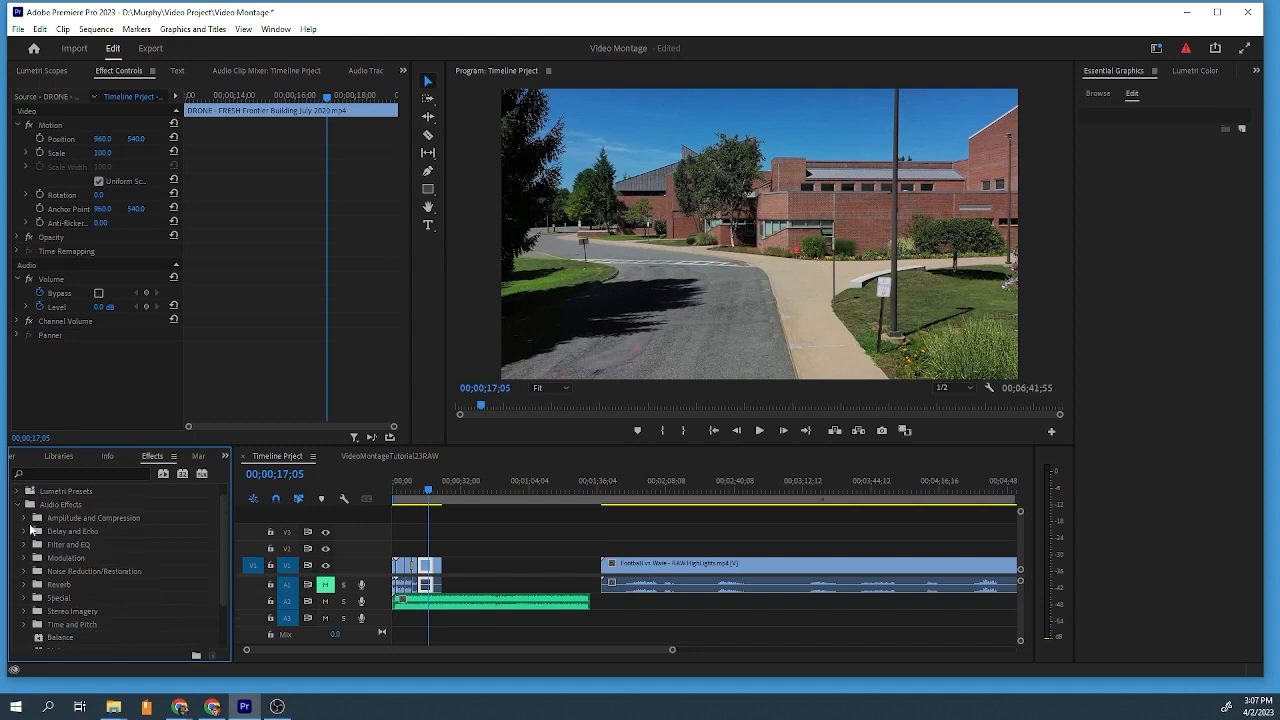
{"action": "left_click", "coordinate": [22, 505]}
Apply the Levels effect from the Adjust video effects to the selected drone clip at 00;00;17;05
{"action": "left_click", "coordinate": [18, 545]}
{"action": "scroll", "coordinate": [30, 560], "scroll_direction": "down", "scroll_amount": 2}
{"action": "left_click", "coordinate": [25, 531]}
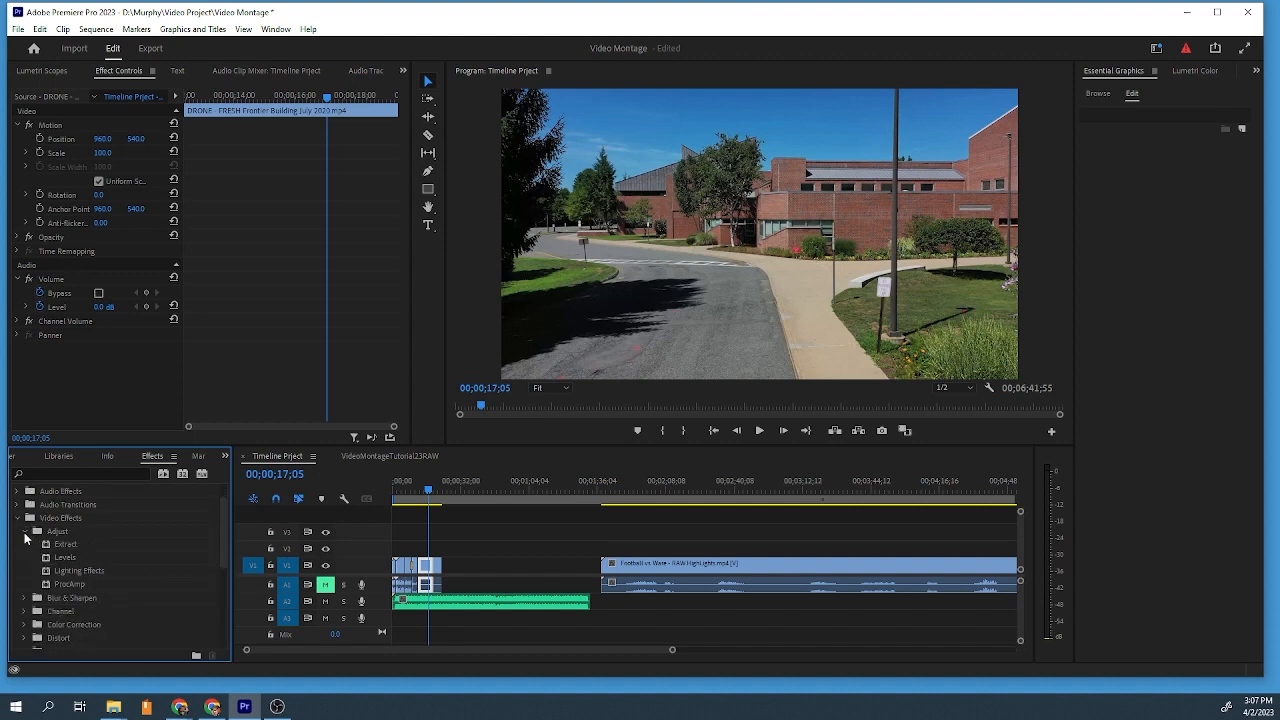
{"action": "left_click_drag", "start_coordinate": [46, 560], "coordinate": [424, 574]}
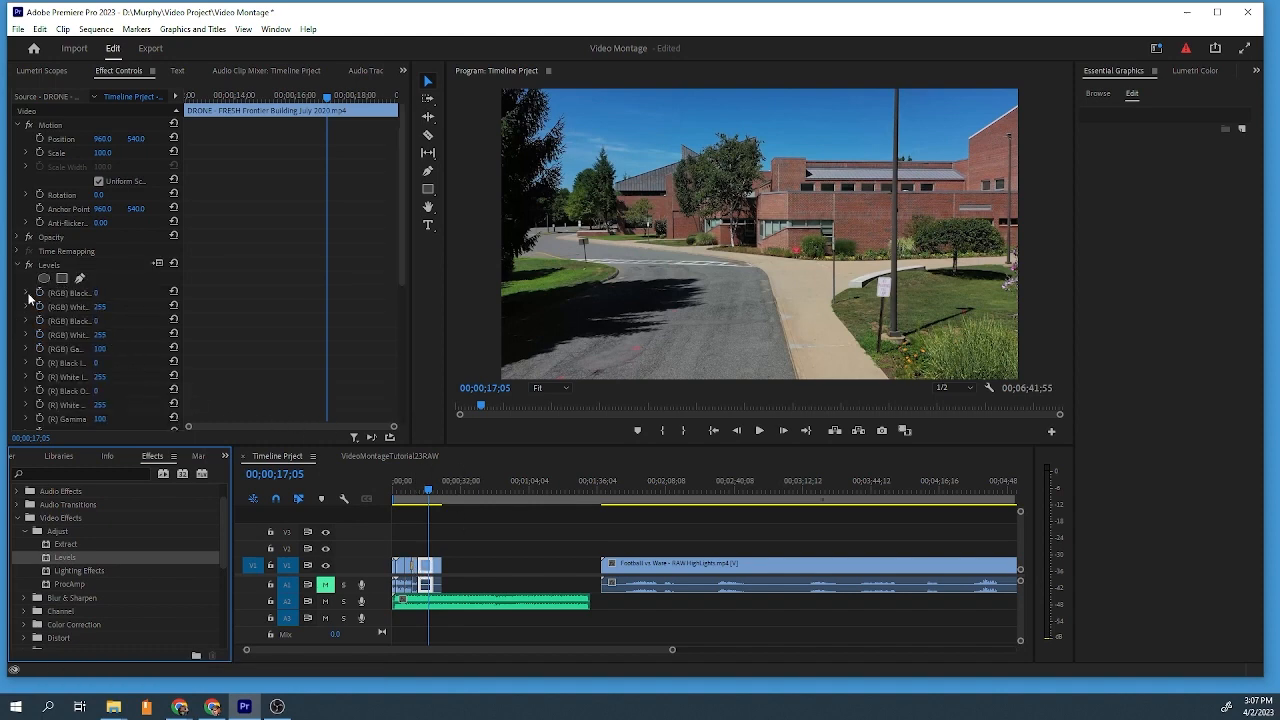
Try a stronger contrast in the drone clip's Levels settings, with black input 46, gamma 1.02 and a lower white input
{"action": "scroll", "coordinate": [38, 366], "scroll_direction": "down", "scroll_amount": 2}
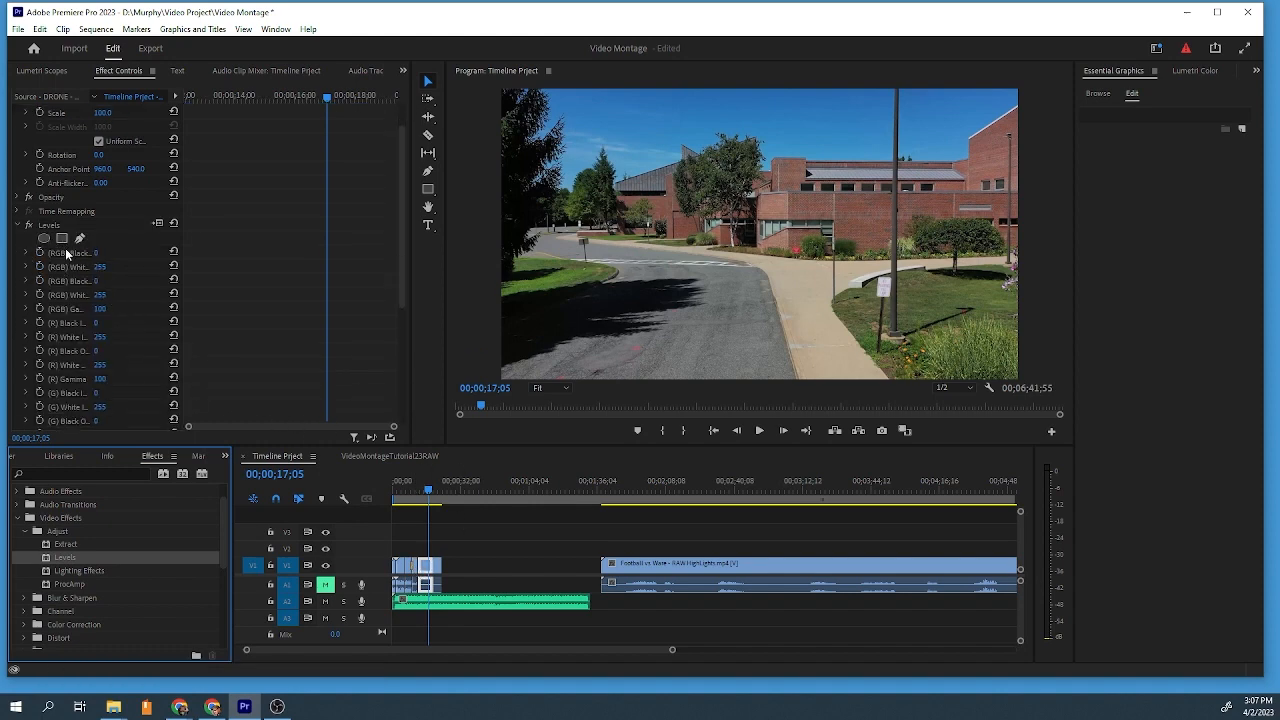
{"action": "left_click", "coordinate": [156, 224]}
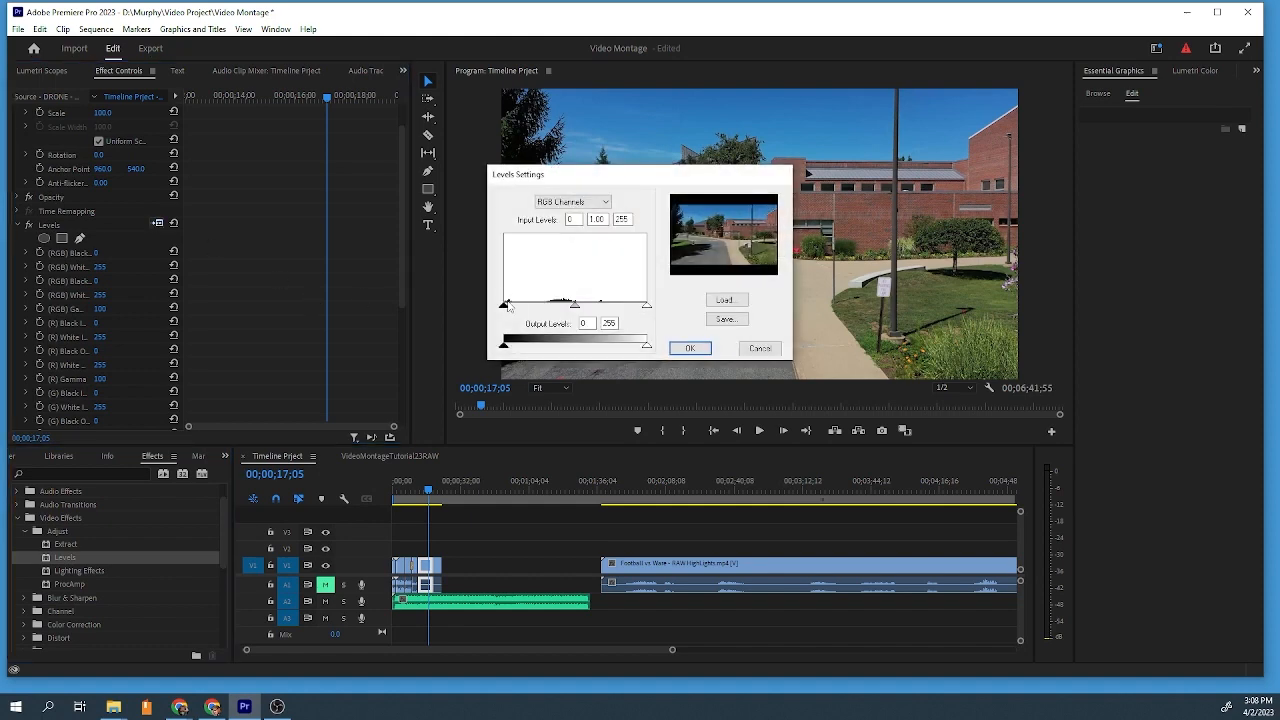
{"action": "left_click_drag", "start_coordinate": [511, 309], "coordinate": [604, 312]}
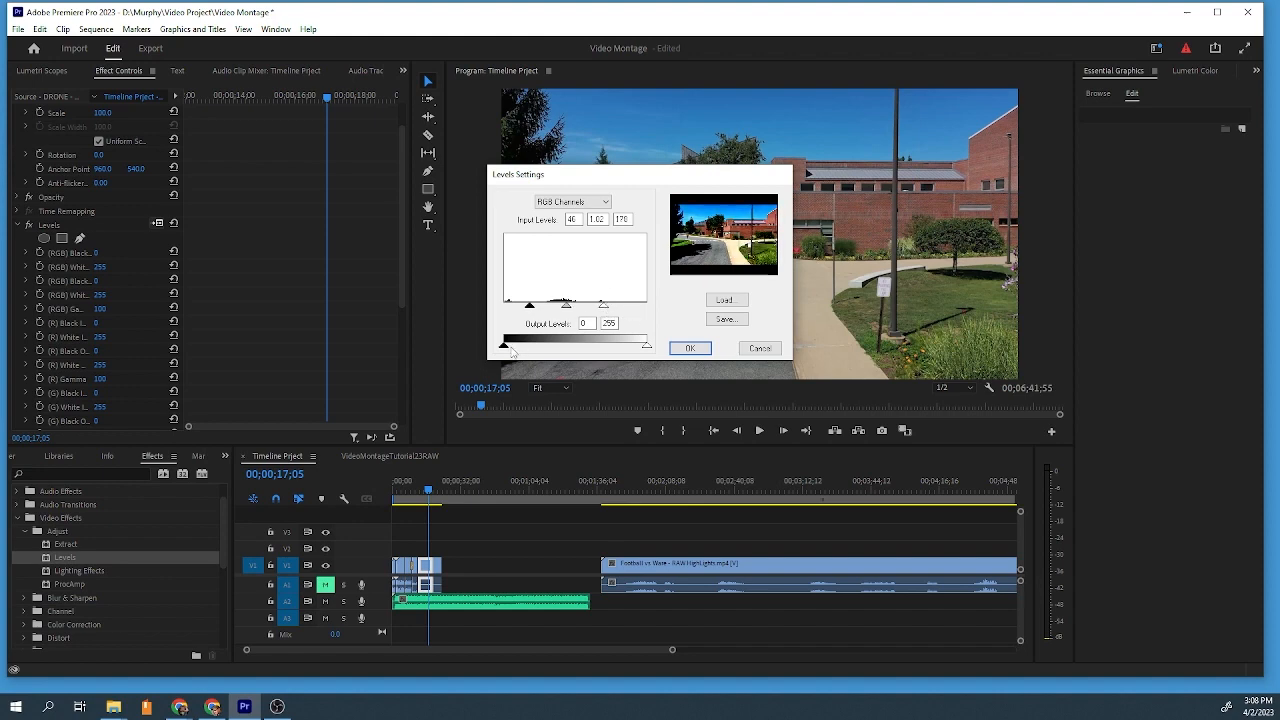
{"action": "left_click", "coordinate": [690, 348]}
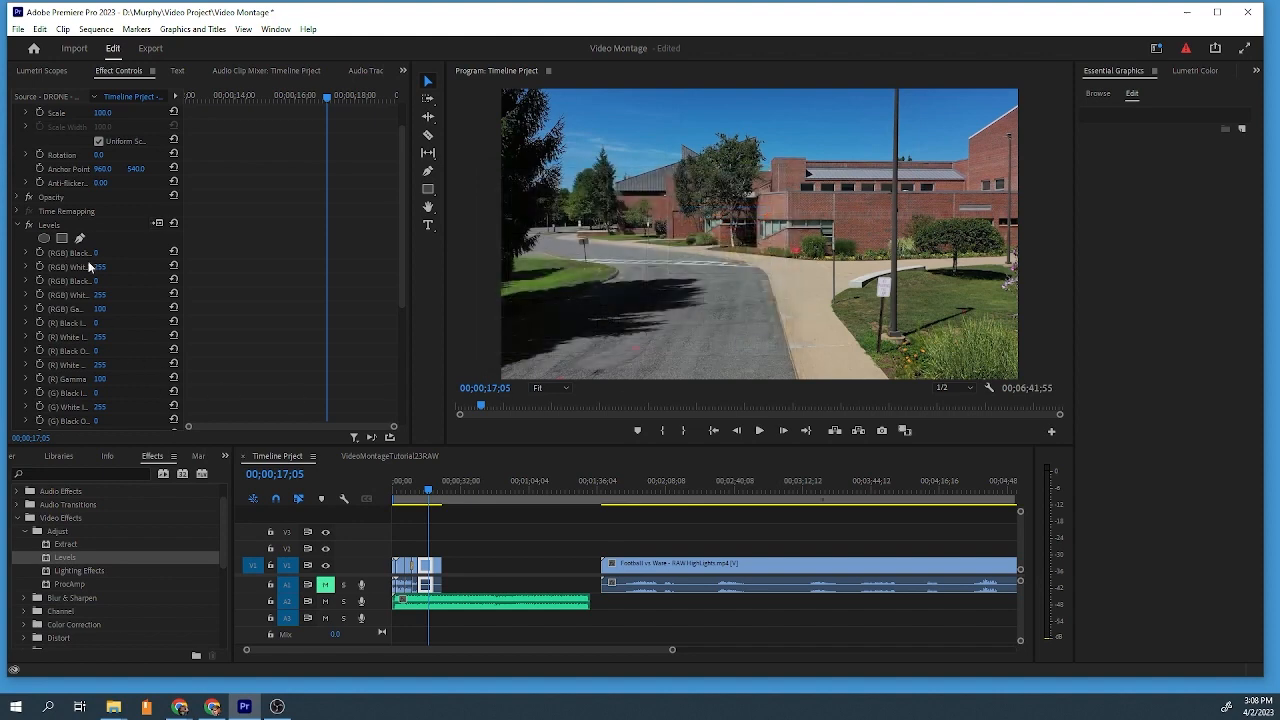
Toggle the Levels effect off and on to compare the drone shot, and collapse its settings and the Adjust effects
{"action": "left_click", "coordinate": [30, 226]}
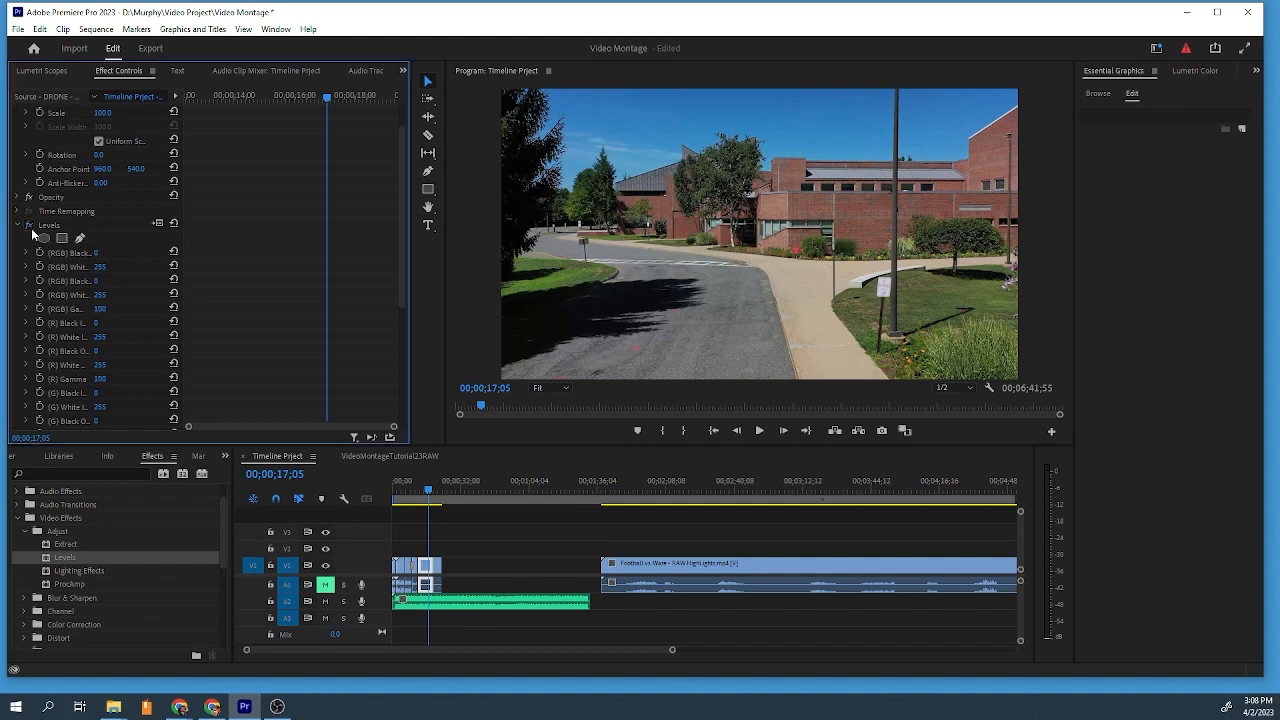
{"action": "left_click", "coordinate": [30, 227]}
{"action": "left_click", "coordinate": [21, 227]}
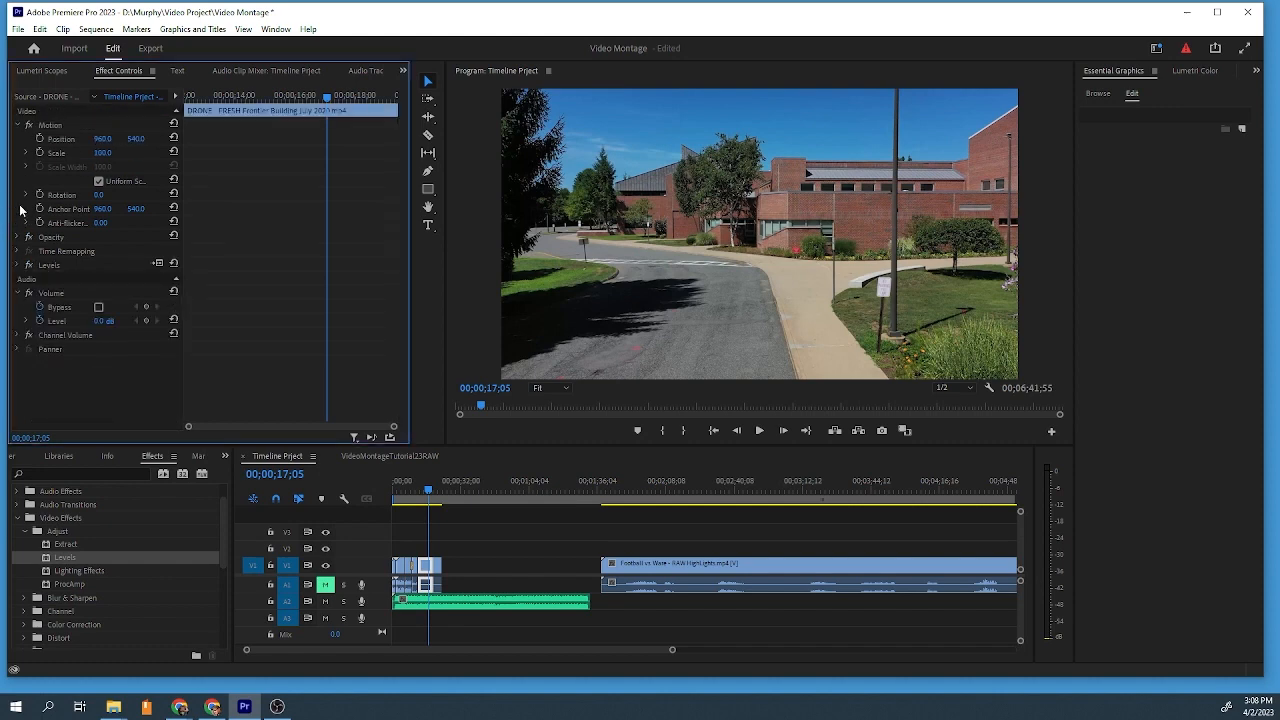
{"action": "left_click", "coordinate": [24, 531]}
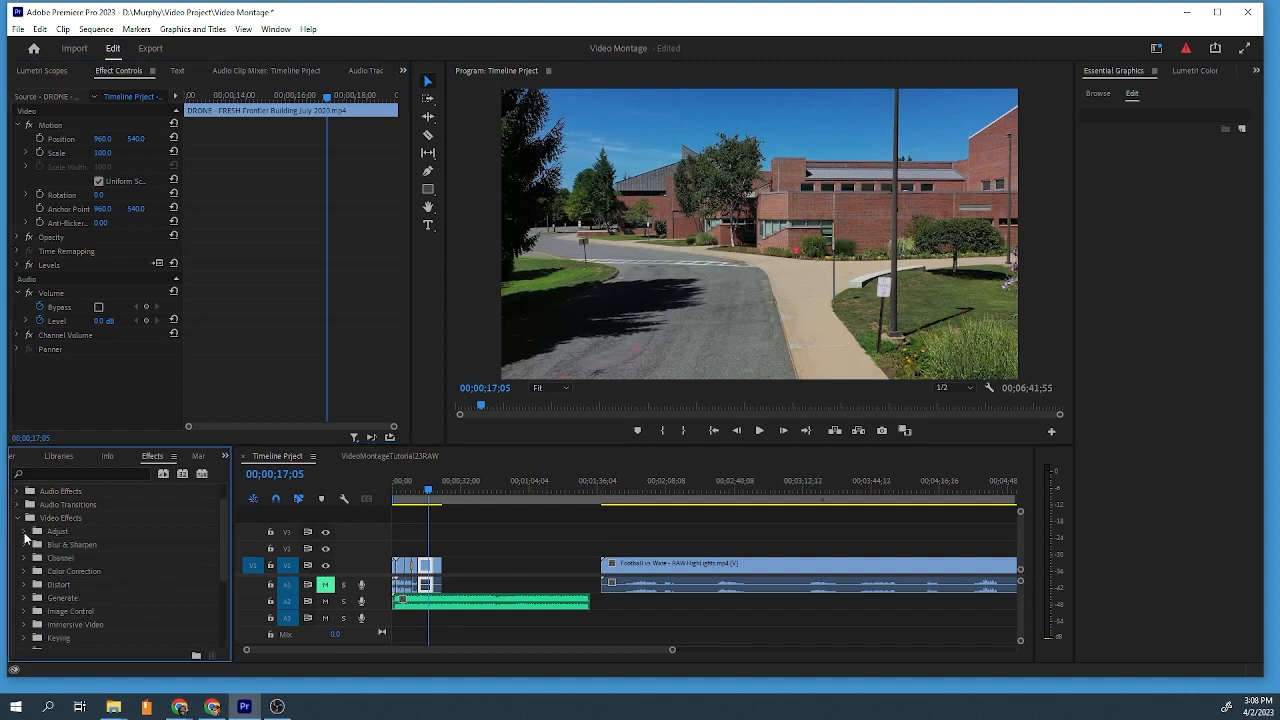
Apply the Mirror effect from the Distort video effects to the selected drone clip and set its reflection angle to 90°
{"action": "left_click", "coordinate": [24, 585]}
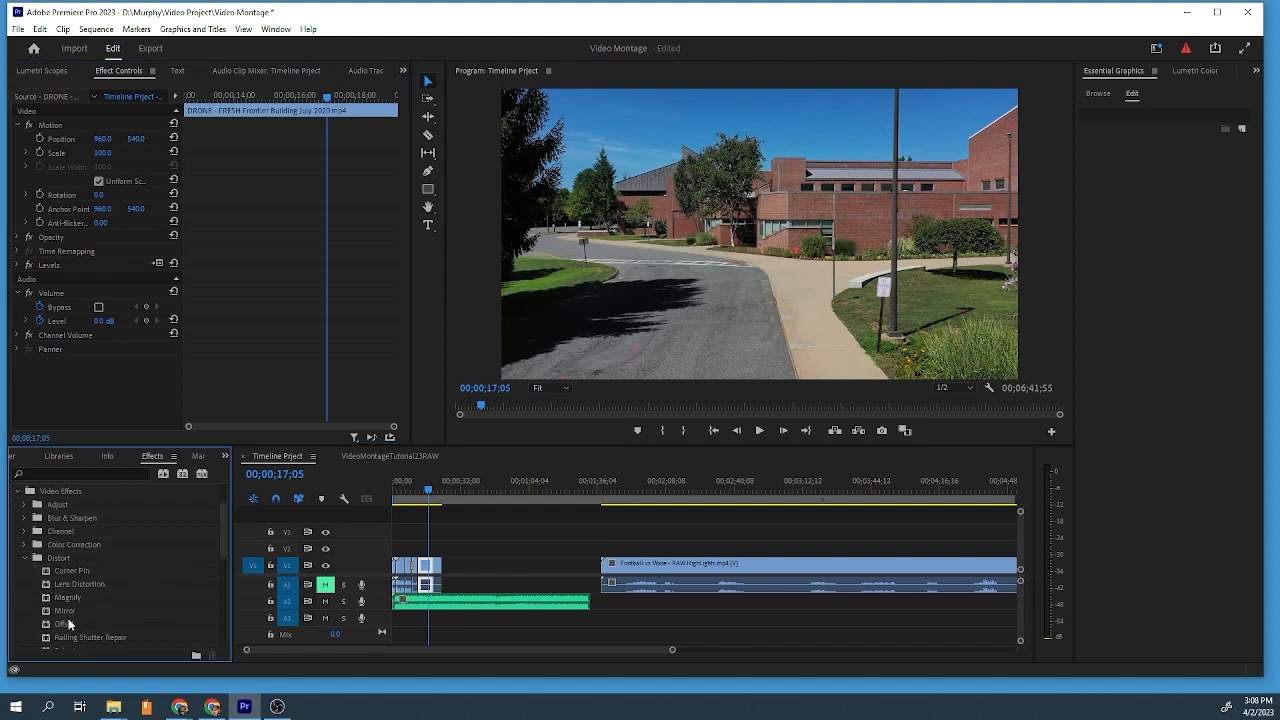
{"action": "left_click_drag", "start_coordinate": [68, 615], "coordinate": [420, 570]}
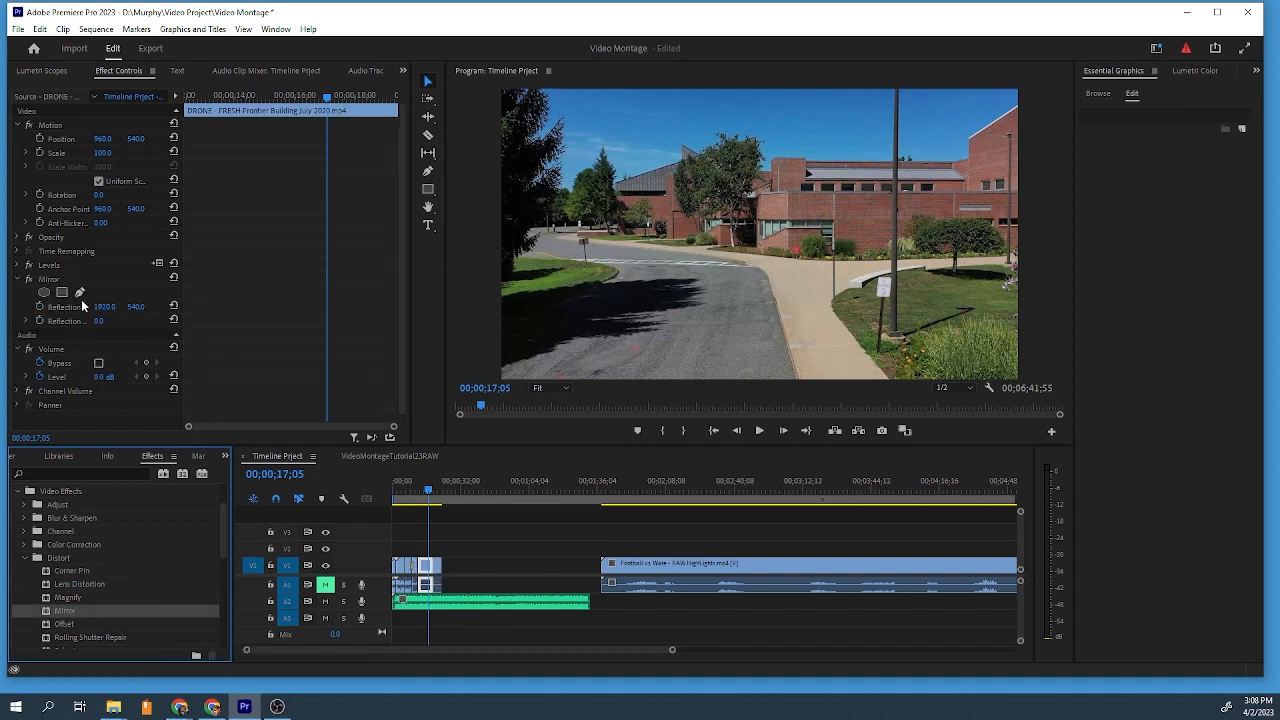
{"action": "left_click", "coordinate": [27, 323]}
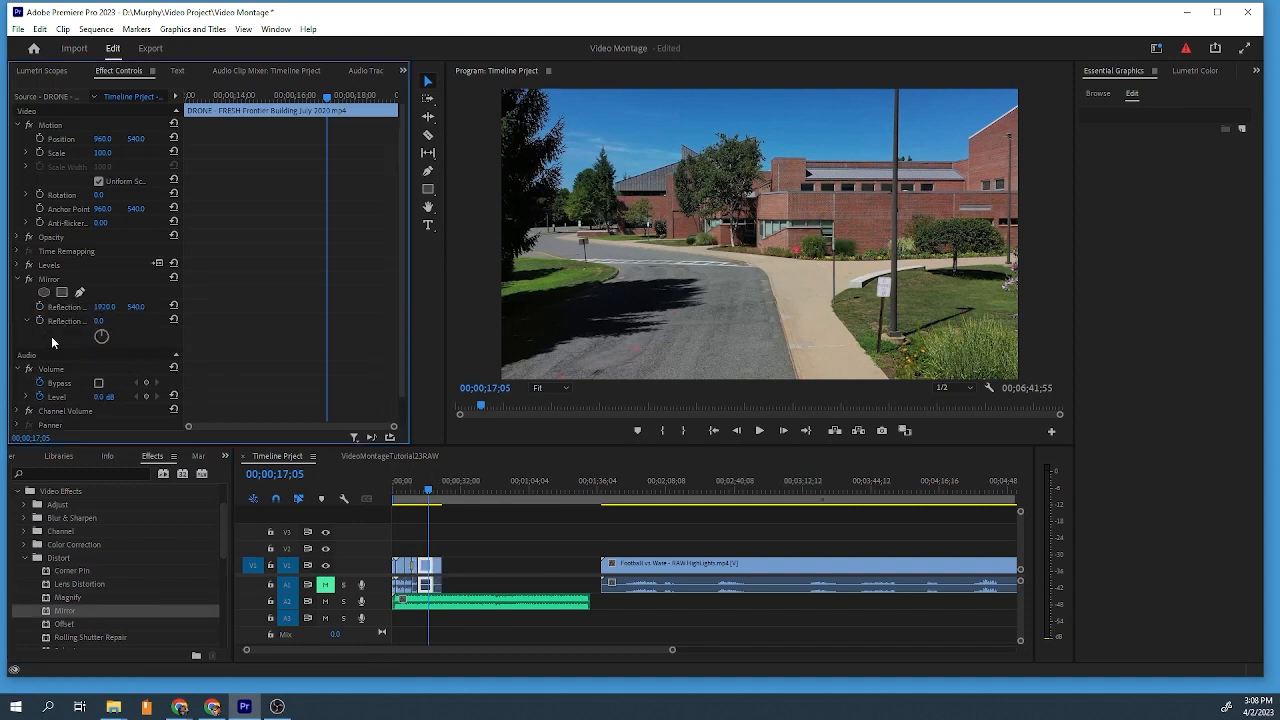
{"action": "left_click_drag", "start_coordinate": [100, 321], "coordinate": [186, 321]}
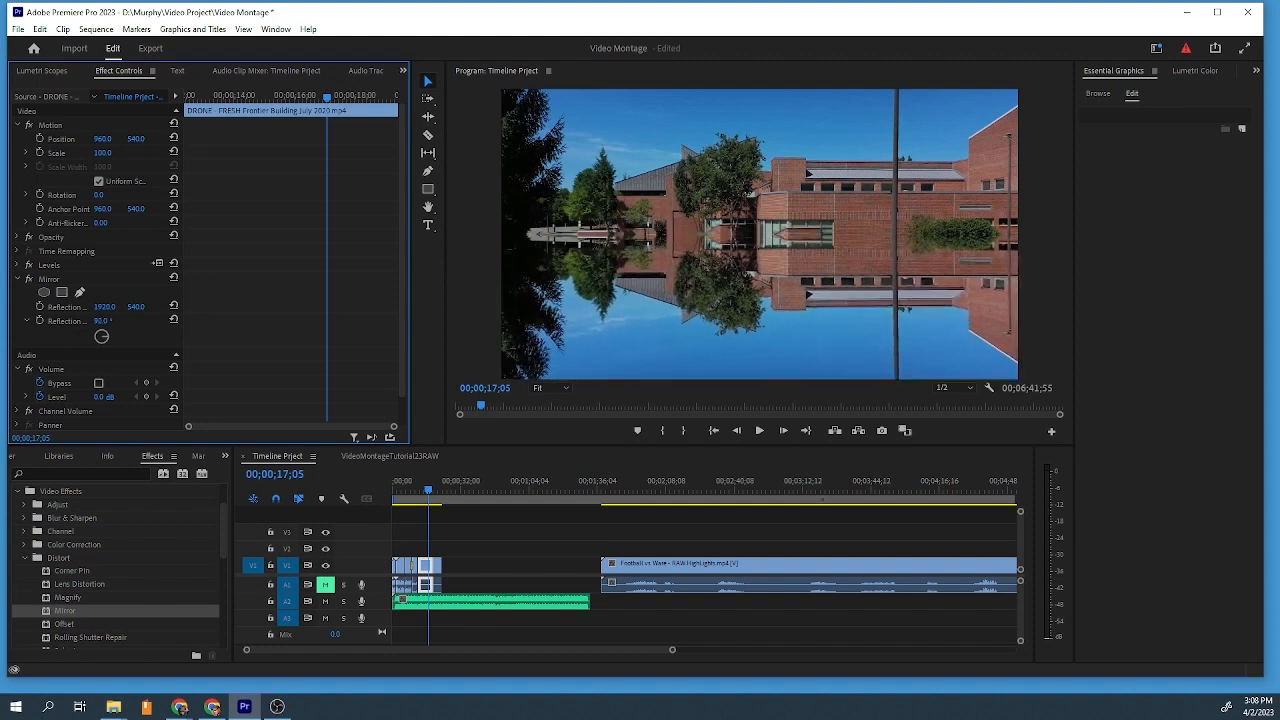
Play back the mirrored drone shot from an earlier point and remove the Mirror effect from the clip
{"action": "key", "text": "space"}
{"action": "key", "text": "space"}
{"action": "left_click_drag", "start_coordinate": [429, 488], "coordinate": [419, 490]}
{"action": "key", "text": "space"}
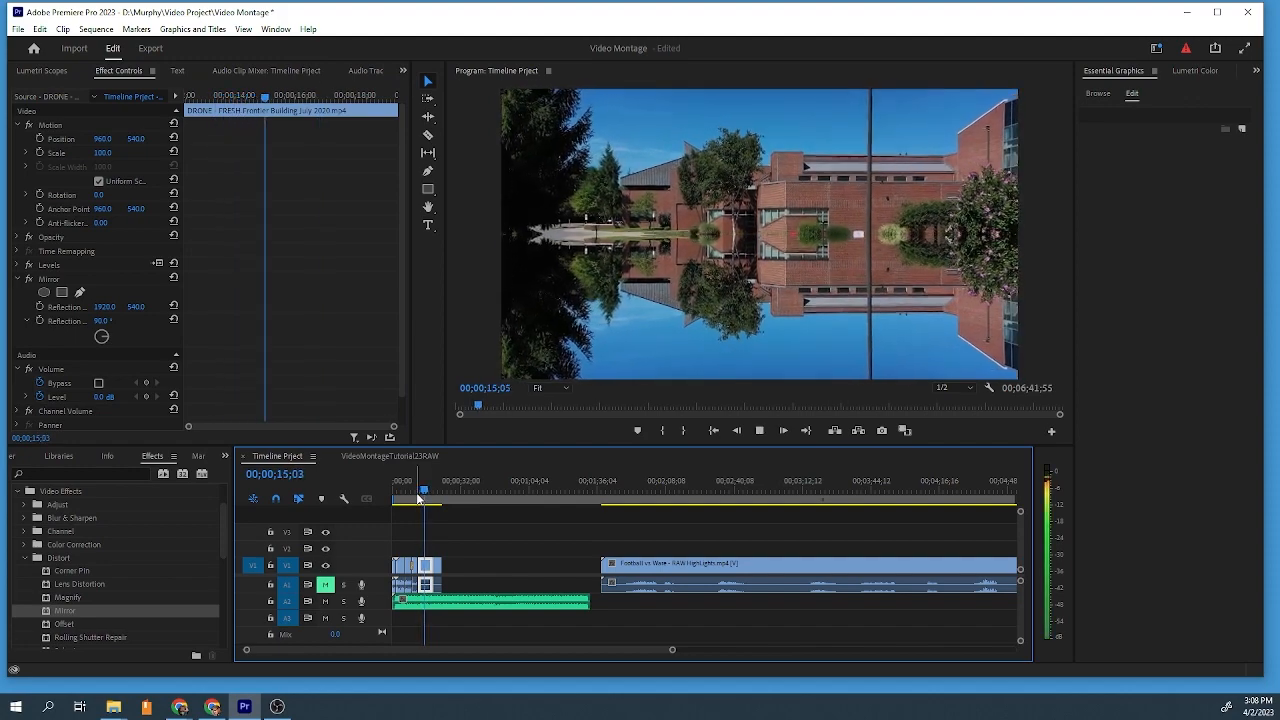
{"action": "key", "text": "space"}
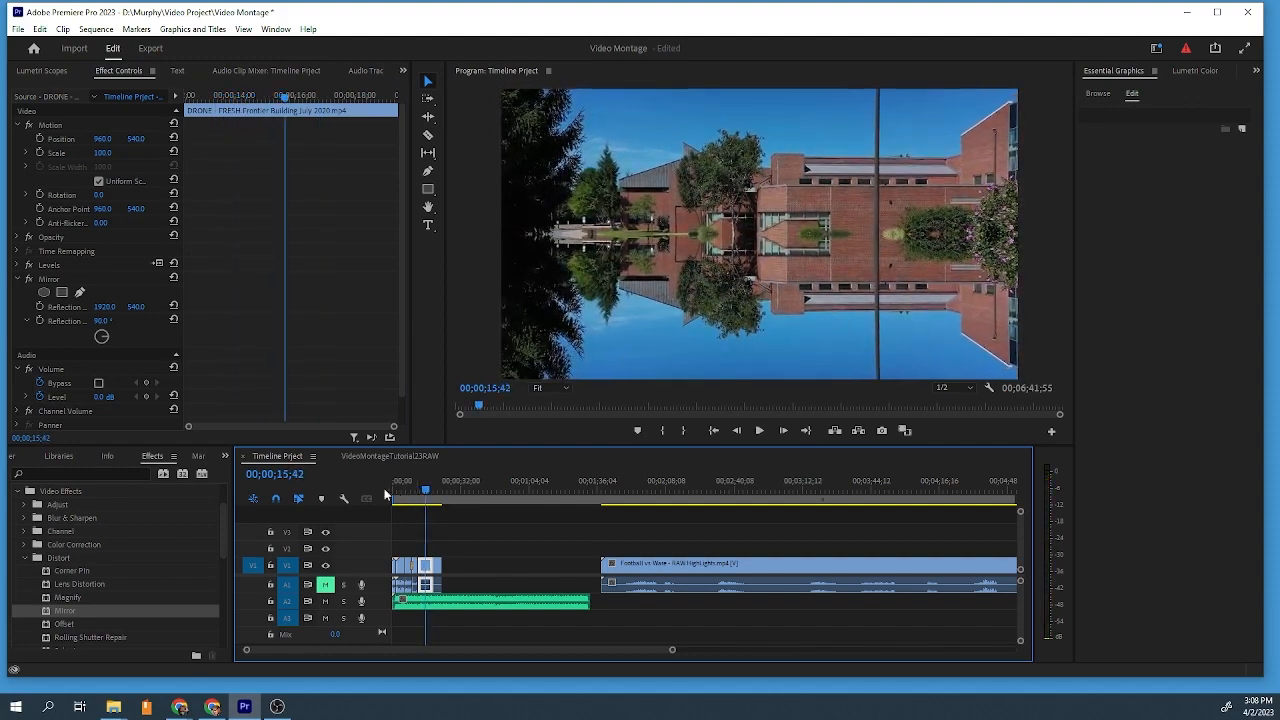
{"action": "left_click", "coordinate": [48, 280]}
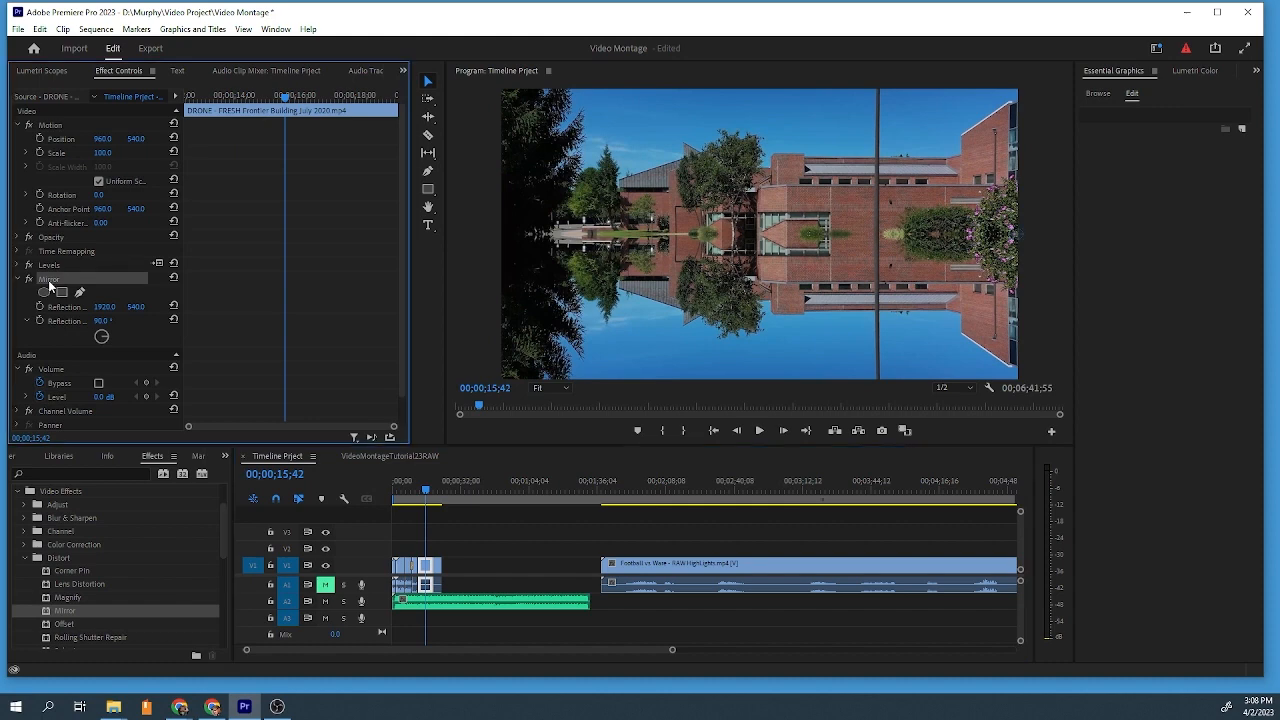
{"action": "key", "text": "Delete"}
Try the Wave Warp distortion on the drone clip, preview it in playback, and remove the effect
{"action": "scroll", "coordinate": [88, 574], "scroll_direction": "down", "scroll_amount": 2}
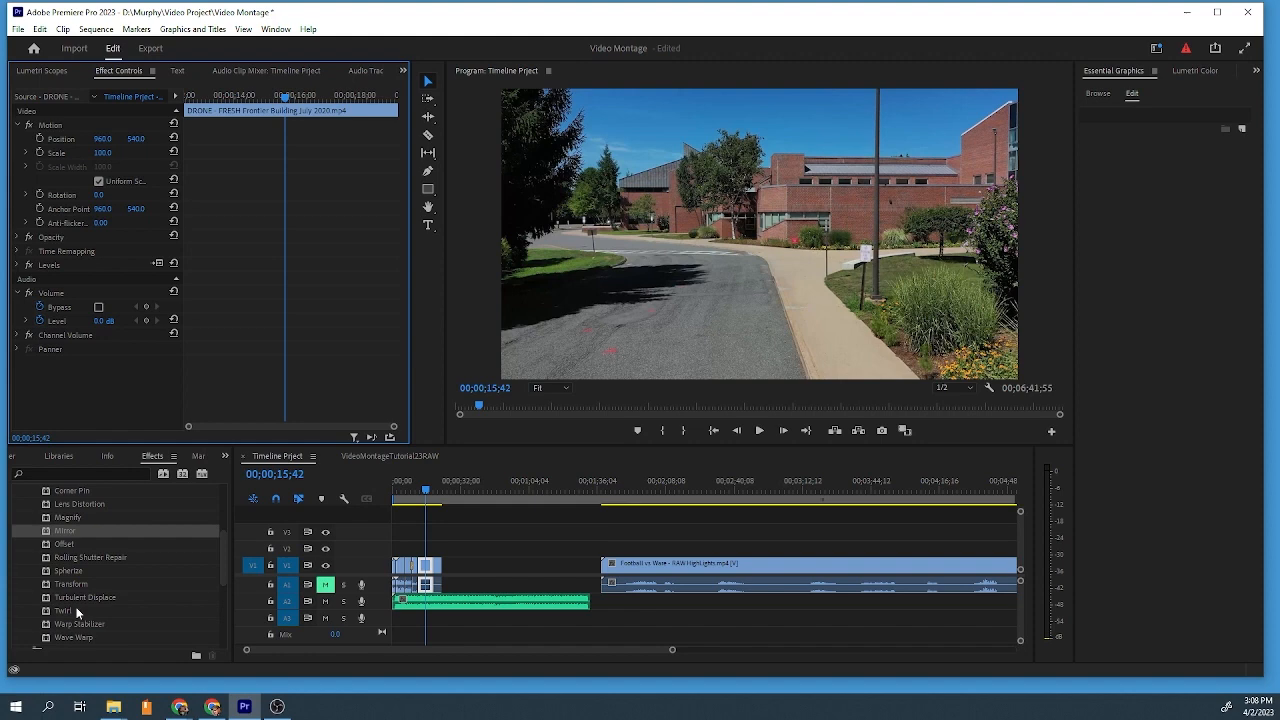
{"action": "scroll", "coordinate": [76, 612], "scroll_direction": "down", "scroll_amount": 1}
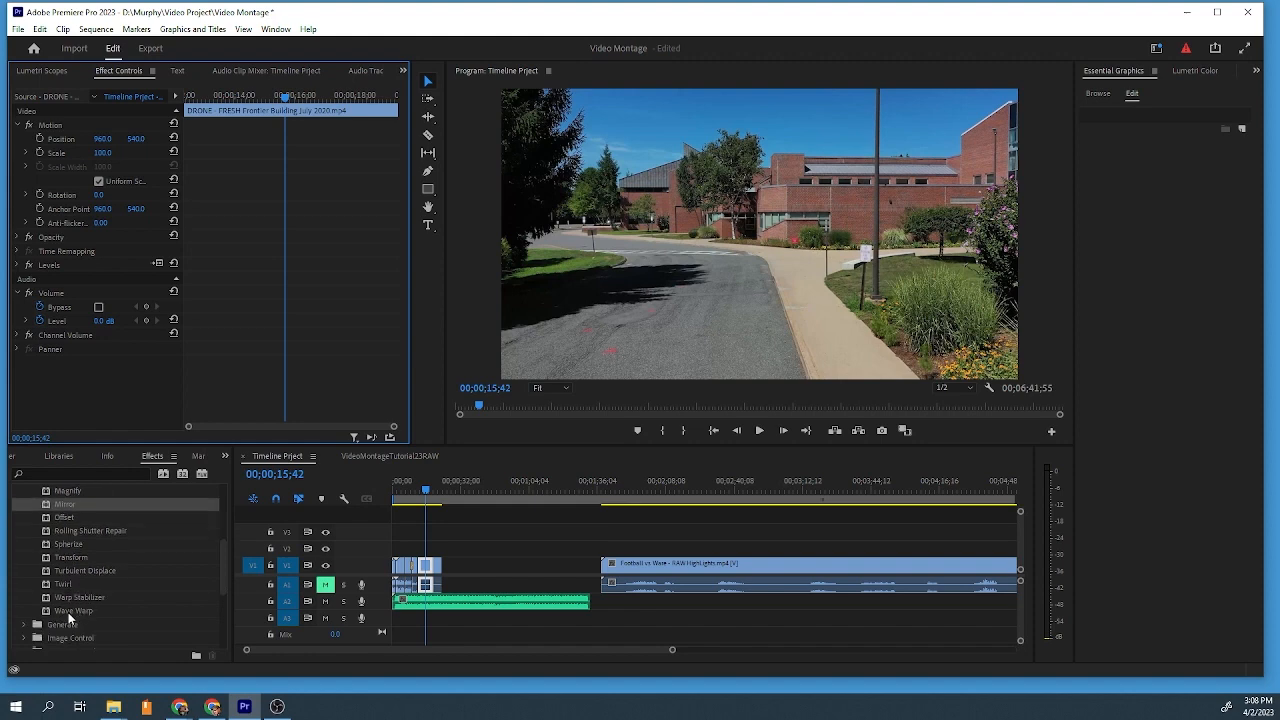
{"action": "mouse_move", "coordinate": [68, 612]}
{"action": "left_mouse_down"}
{"action": "mouse_move", "coordinate": [130, 437]}
{"action": "mouse_move", "coordinate": [336, 423]}
{"action": "mouse_move", "coordinate": [118, 373]}
{"action": "mouse_move", "coordinate": [71, 281]}
{"action": "mouse_move", "coordinate": [378, 545]}
{"action": "mouse_move", "coordinate": [425, 567]}
{"action": "mouse_move", "coordinate": [75, 331]}
{"action": "mouse_move", "coordinate": [240, 434]}
{"action": "mouse_move", "coordinate": [398, 570]}
{"action": "mouse_move", "coordinate": [85, 284]}
{"action": "left_mouse_up"}
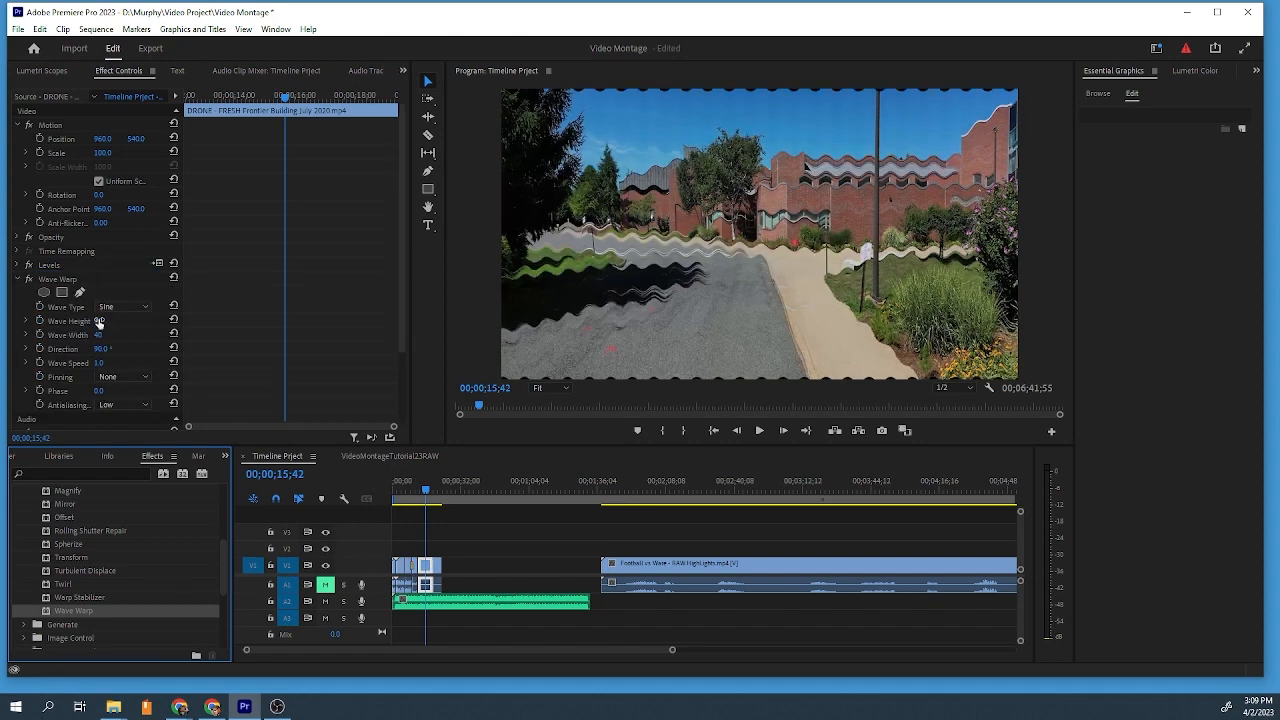
{"action": "key", "text": "space"}
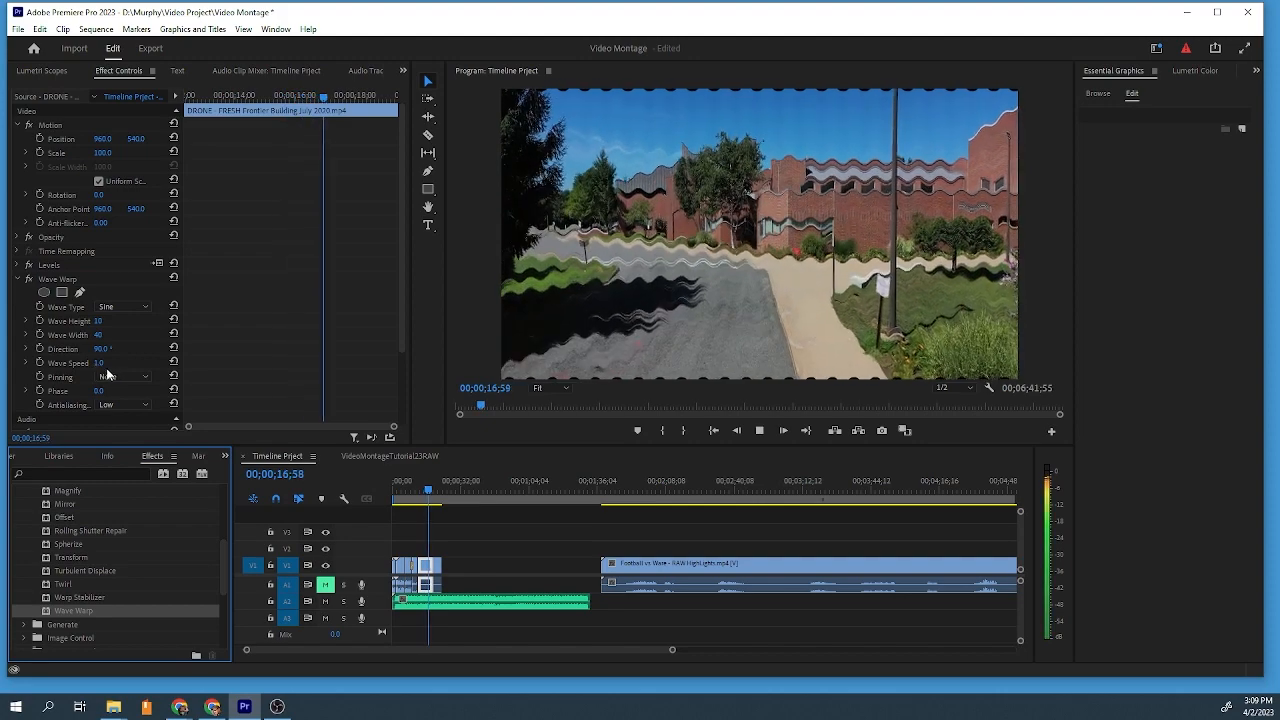
{"action": "left_click", "coordinate": [74, 280]}
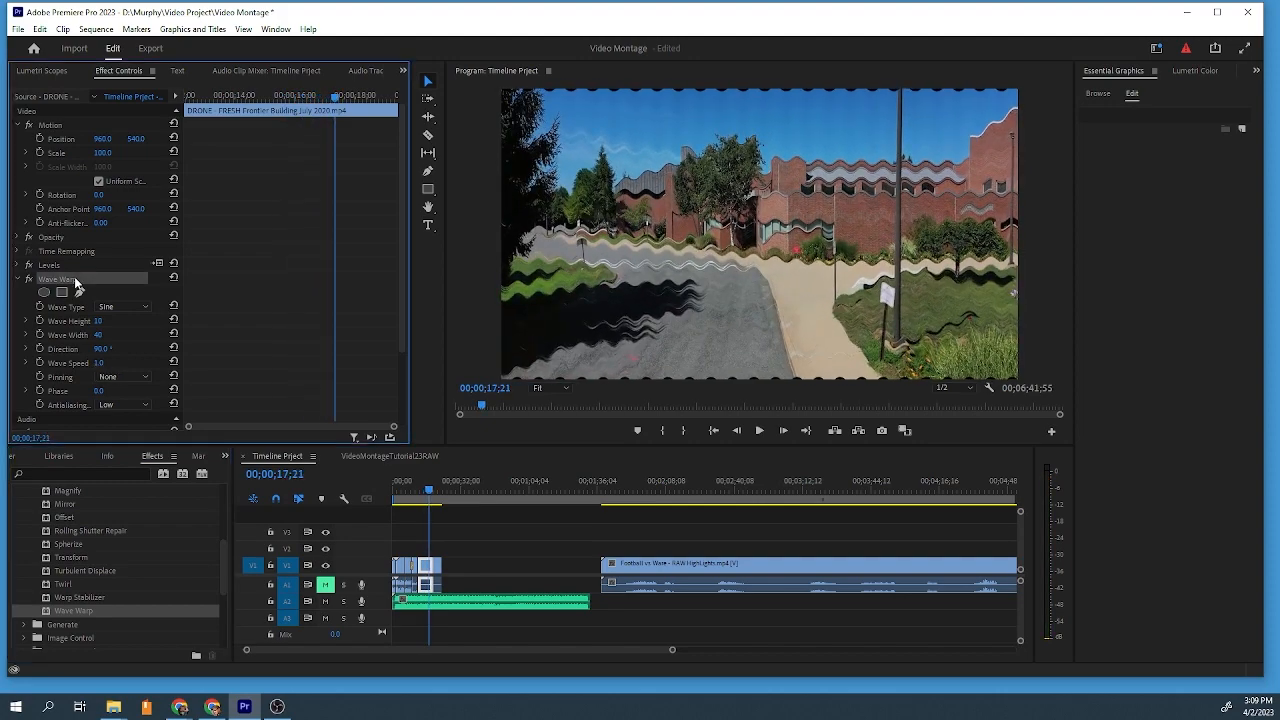
{"action": "key", "text": "Delete"}
Examine the video effect categories, including the effects under Perspective, Distort, Adjust and Color Correction
{"action": "scroll", "coordinate": [67, 546], "scroll_direction": "down", "scroll_amount": 3}
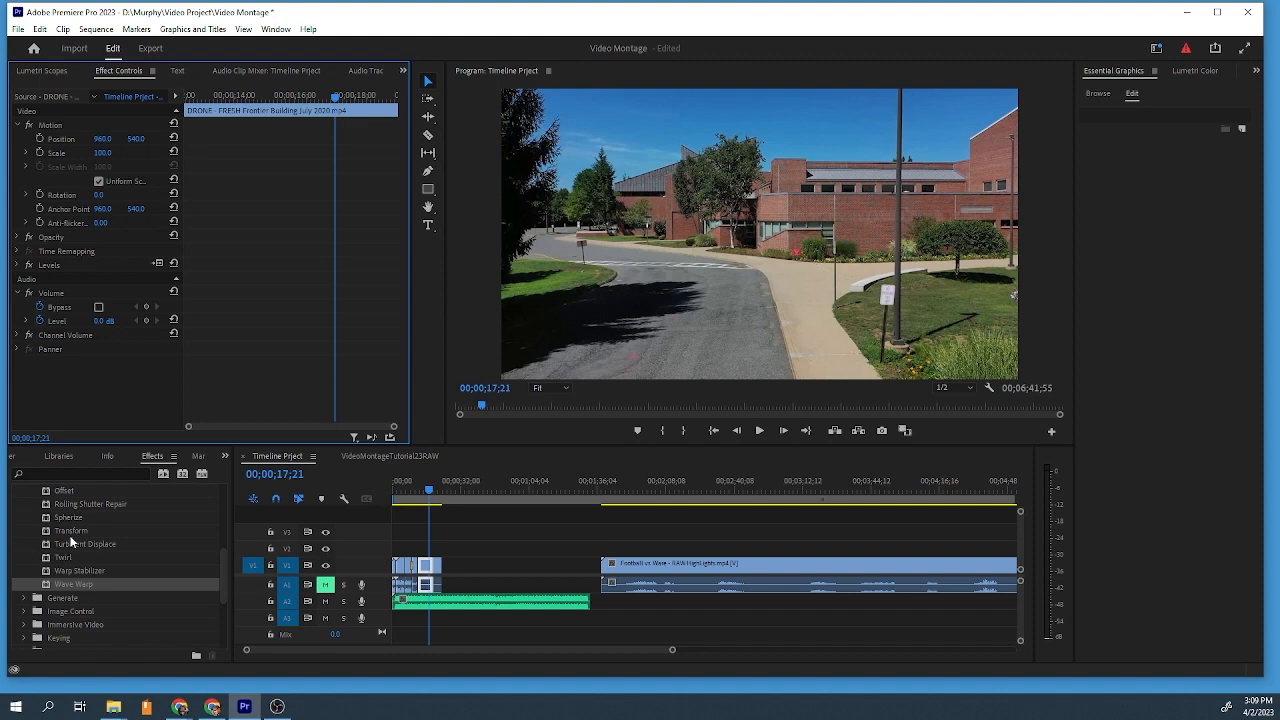
{"action": "scroll", "coordinate": [38, 614], "scroll_direction": "down", "scroll_amount": 1}
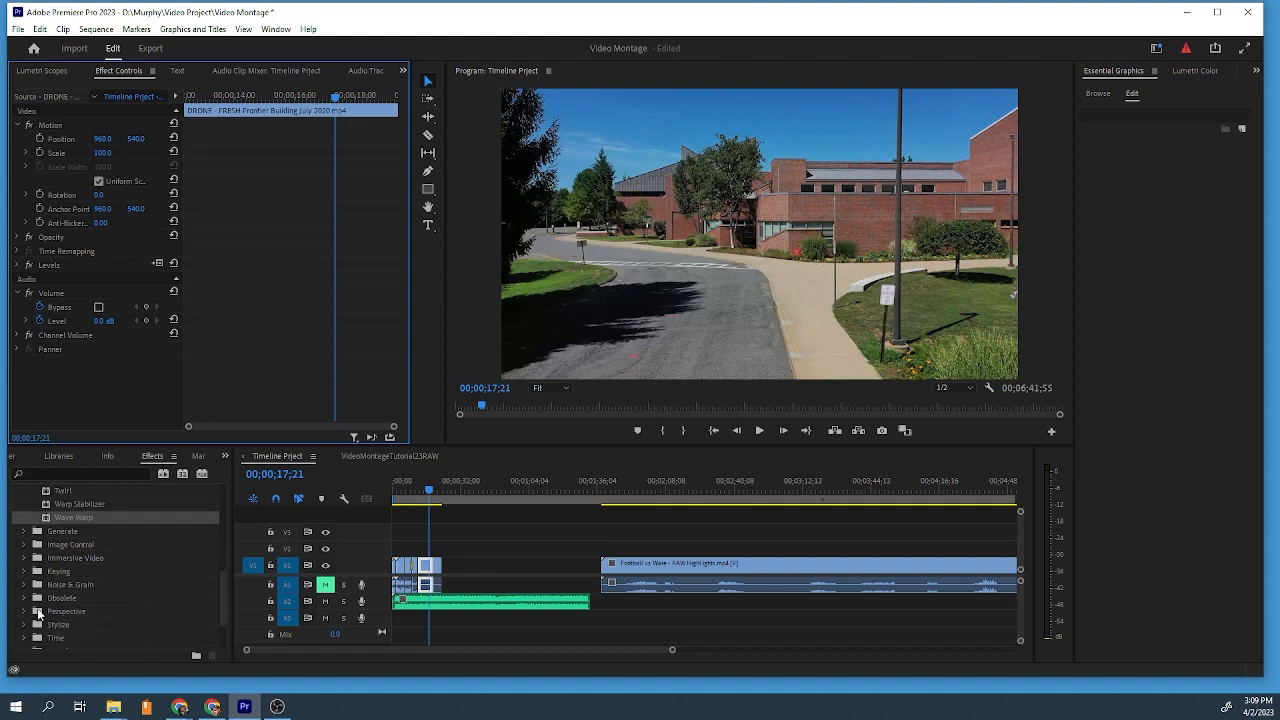
{"action": "left_click", "coordinate": [27, 613]}
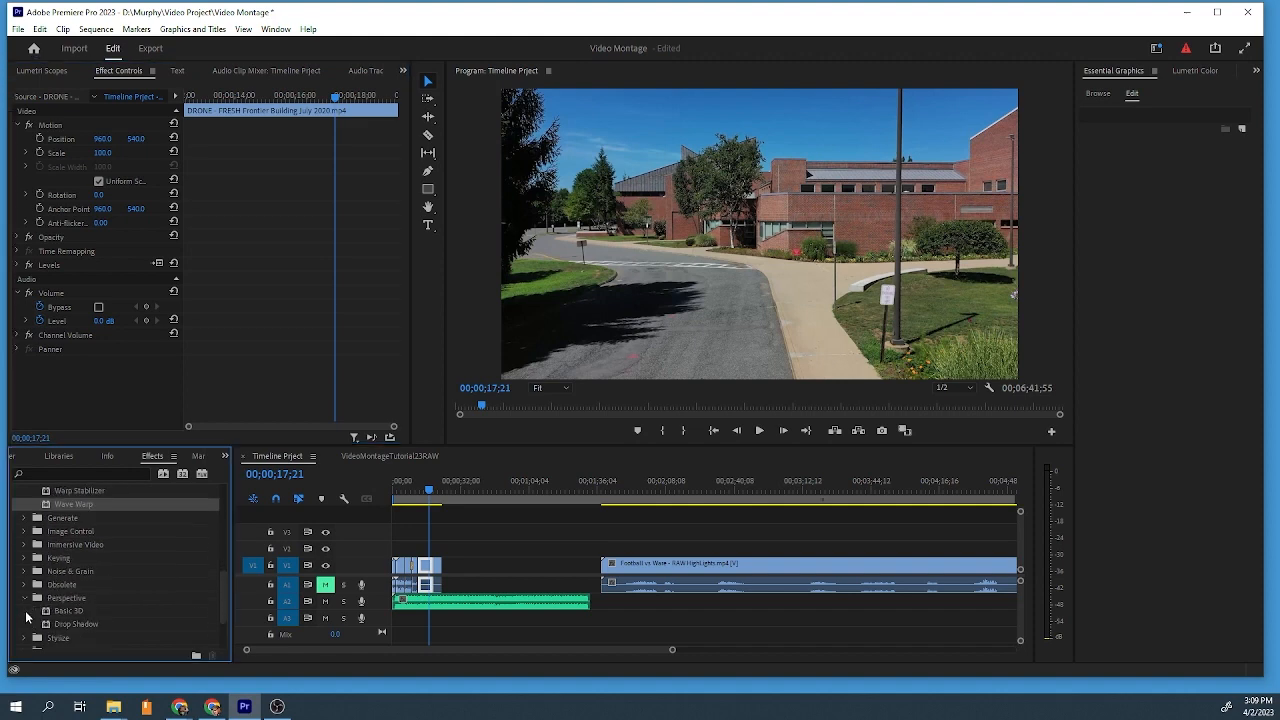
{"action": "left_click", "coordinate": [26, 600]}
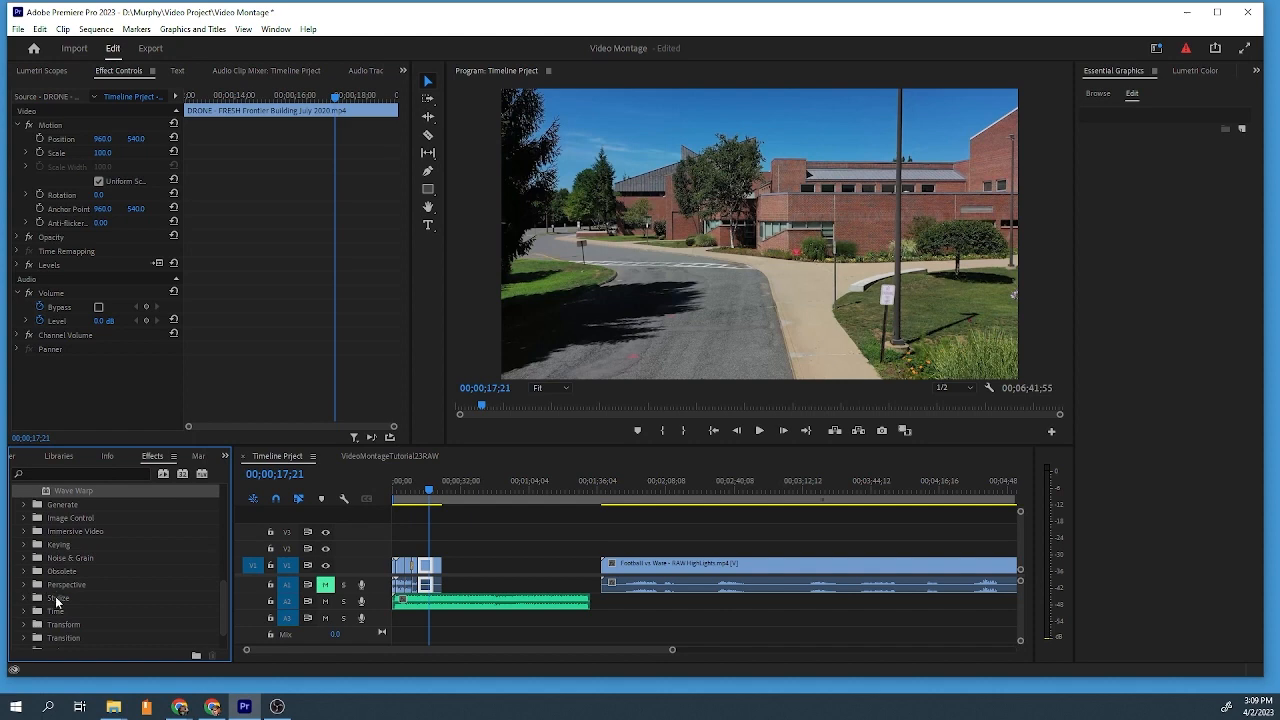
{"action": "scroll", "coordinate": [50, 625], "scroll_direction": "down", "scroll_amount": 2}
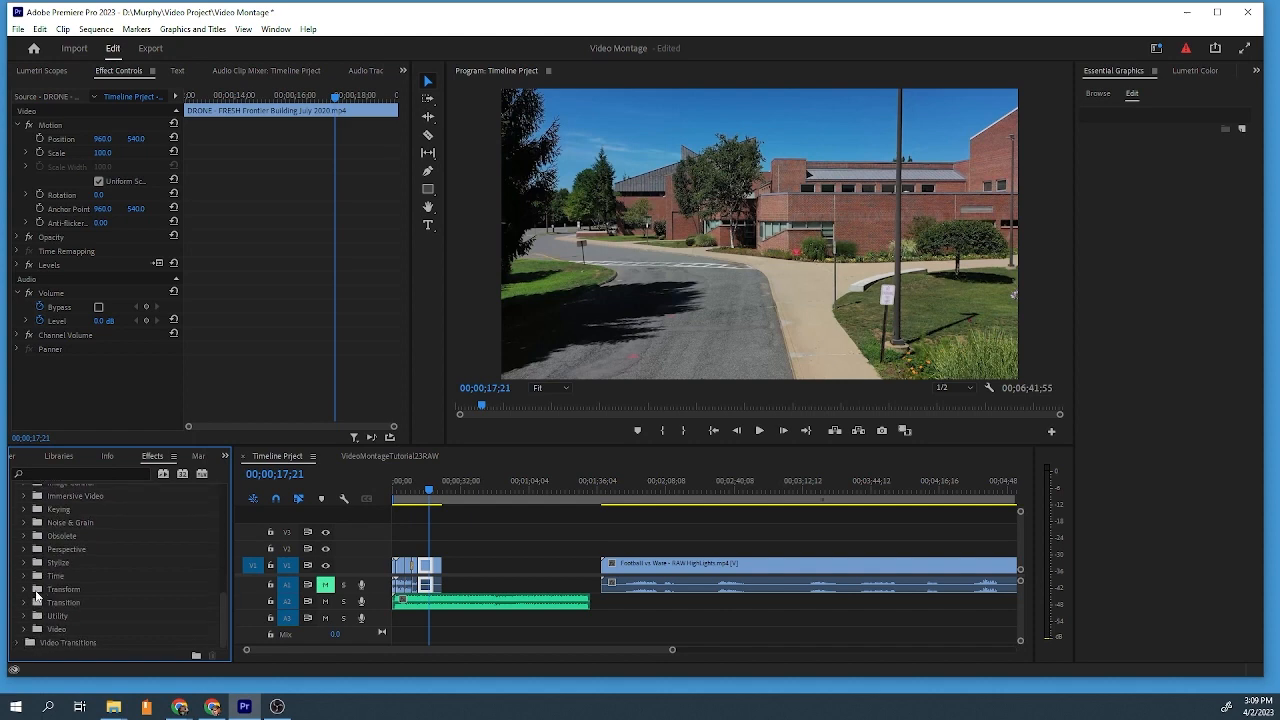
{"action": "scroll", "coordinate": [30, 590], "scroll_direction": "up", "scroll_amount": 4}
{"action": "left_click", "coordinate": [26, 535]}
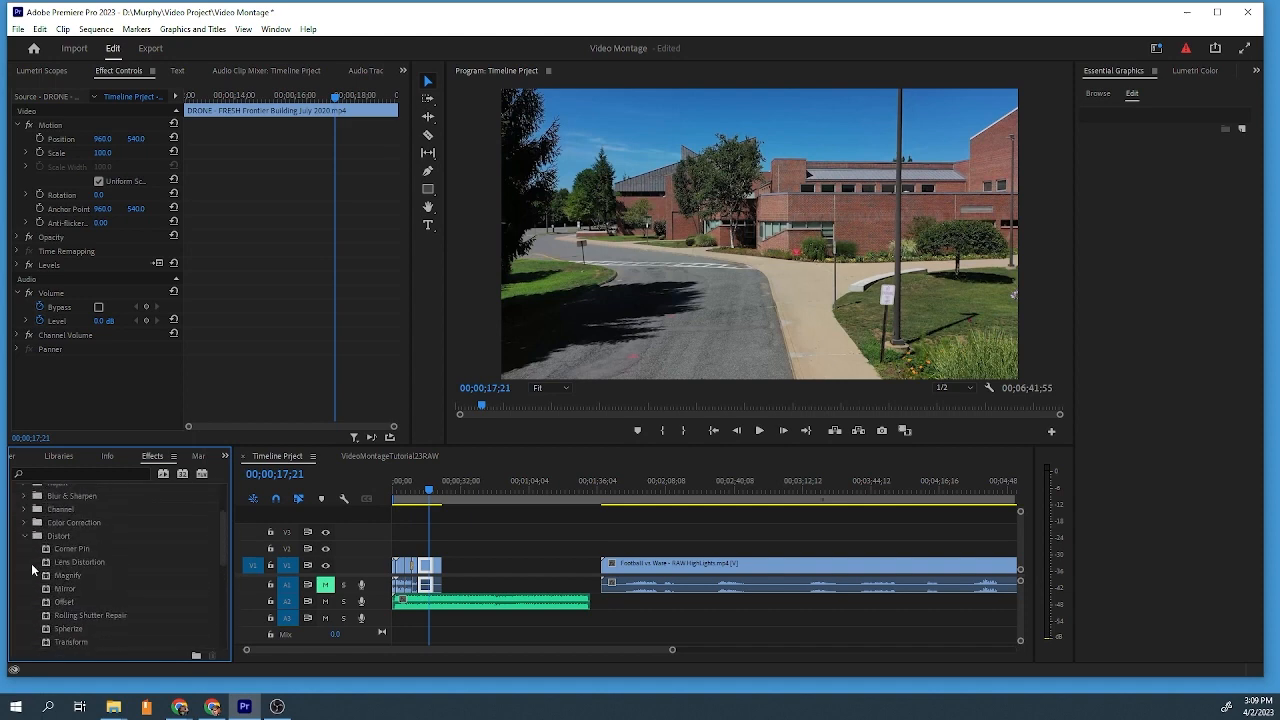
{"action": "left_click", "coordinate": [26, 536]}
{"action": "scroll", "coordinate": [32, 537], "scroll_direction": "up", "scroll_amount": 1}
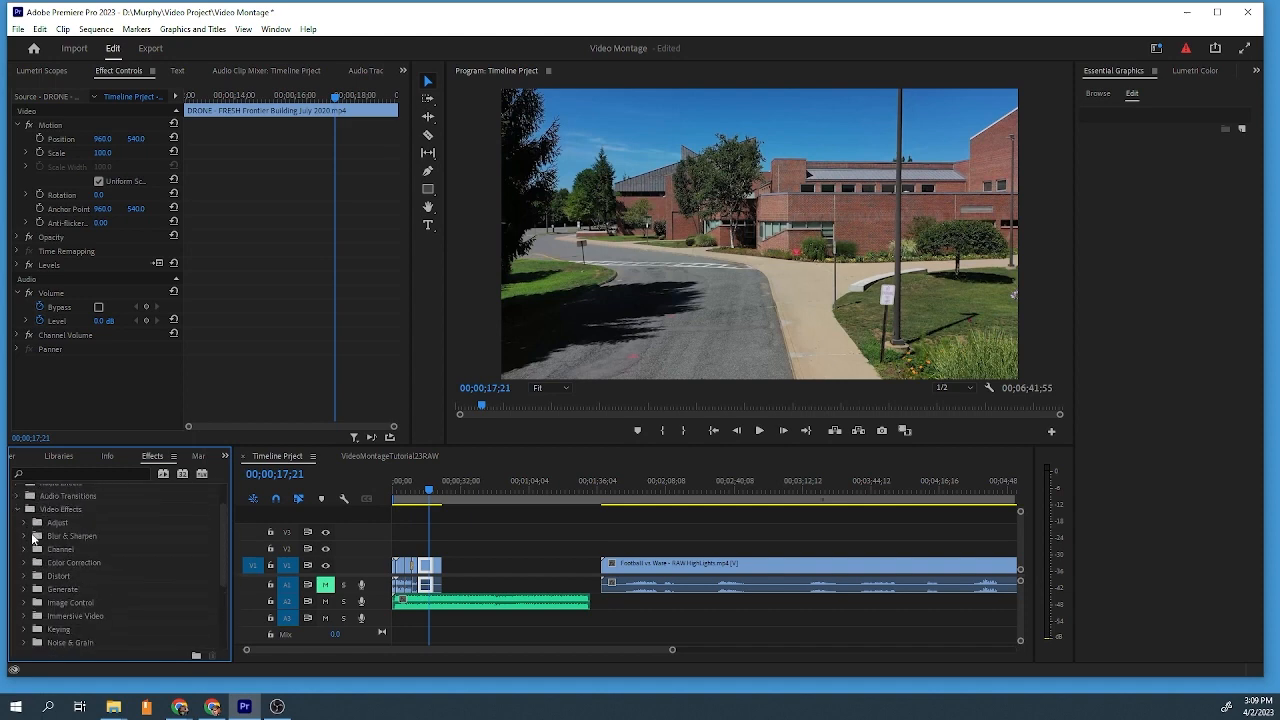
{"action": "left_click", "coordinate": [26, 523]}
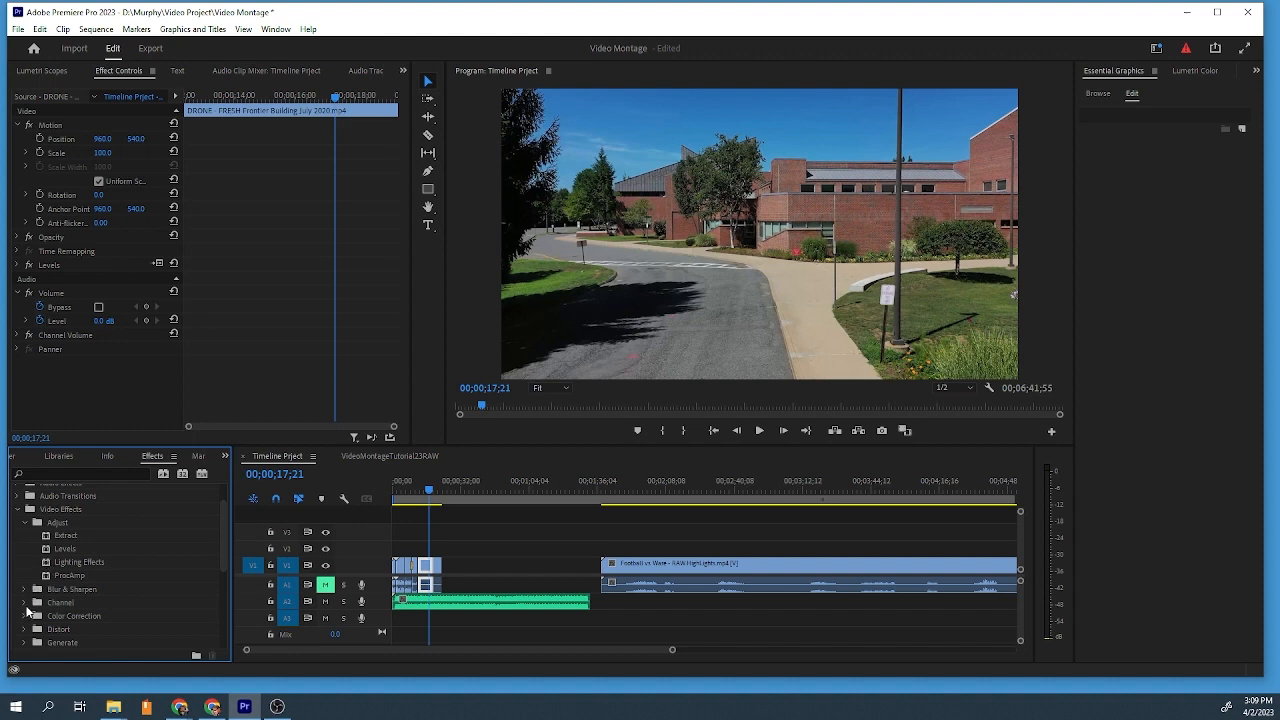
{"action": "left_click", "coordinate": [25, 617]}
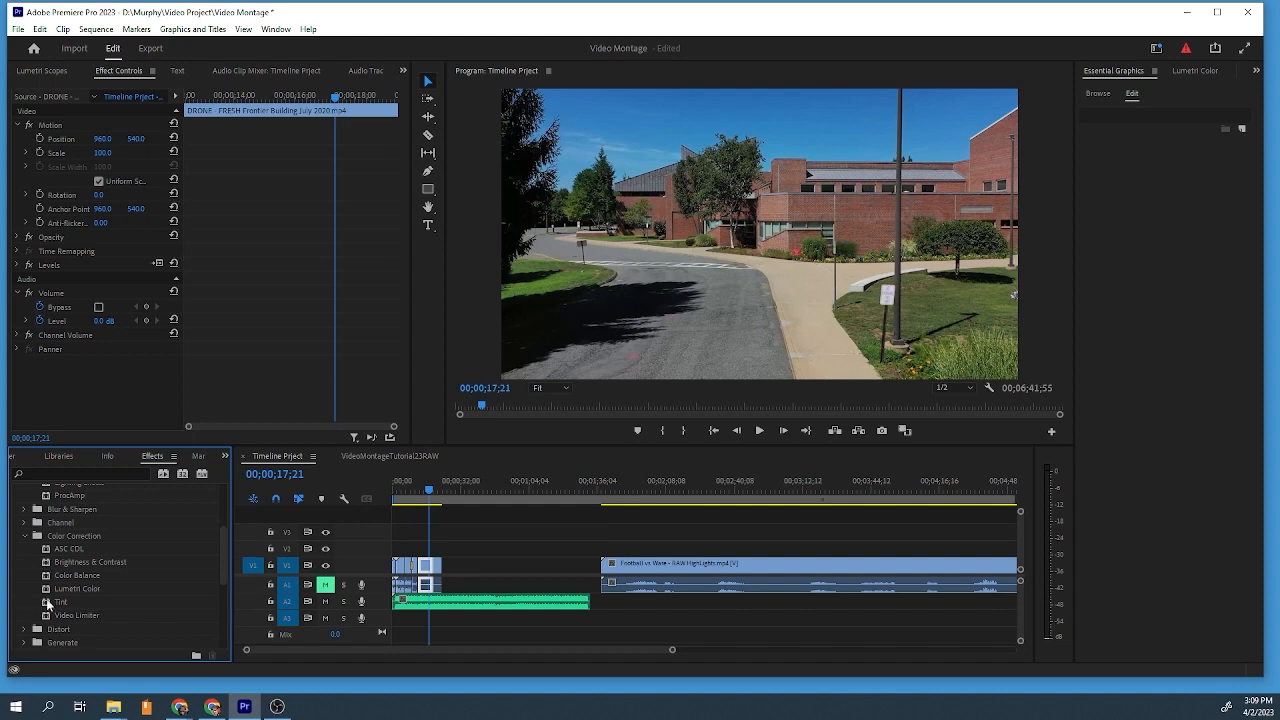
{"action": "scroll", "coordinate": [66, 602], "scroll_direction": "down", "scroll_amount": 2}
{"action": "left_click", "coordinate": [23, 603]}
{"action": "left_click", "coordinate": [23, 604]}
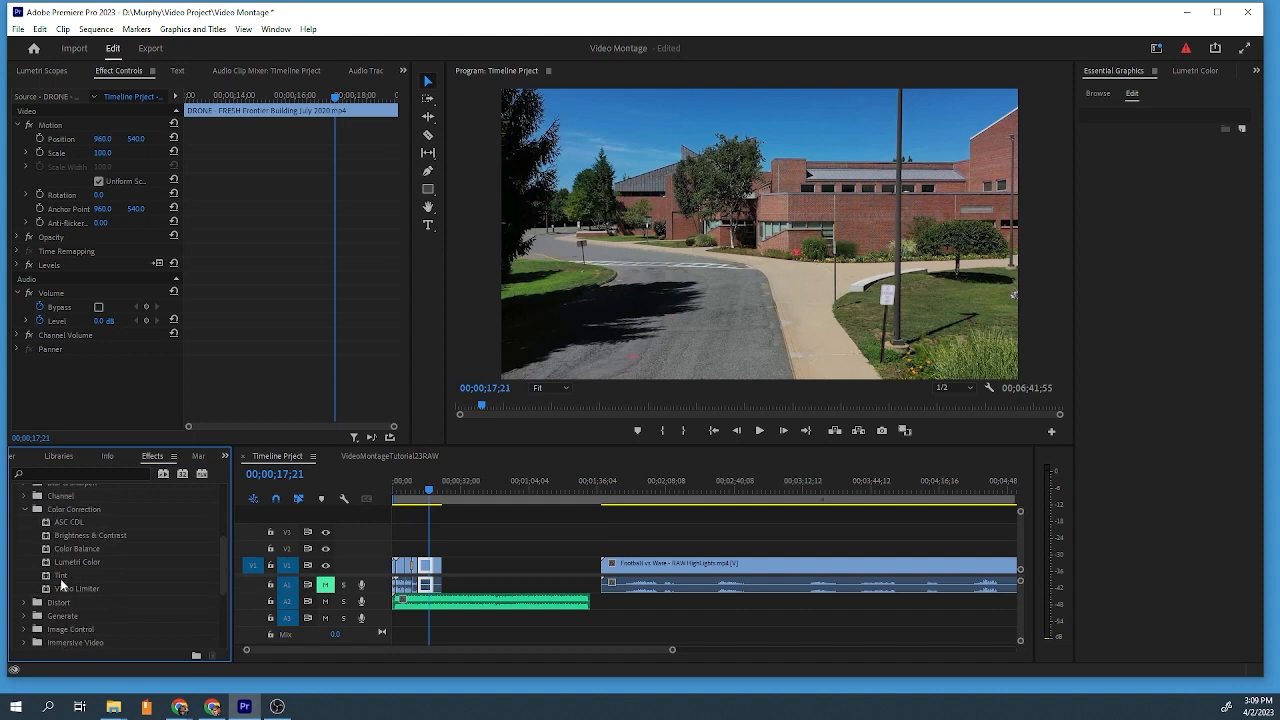
Apply the Black & White effect from Image Control to the drone clip and play the shot through to 00;00;20;15
{"action": "scroll", "coordinate": [66, 582], "scroll_direction": "down", "scroll_amount": 2}
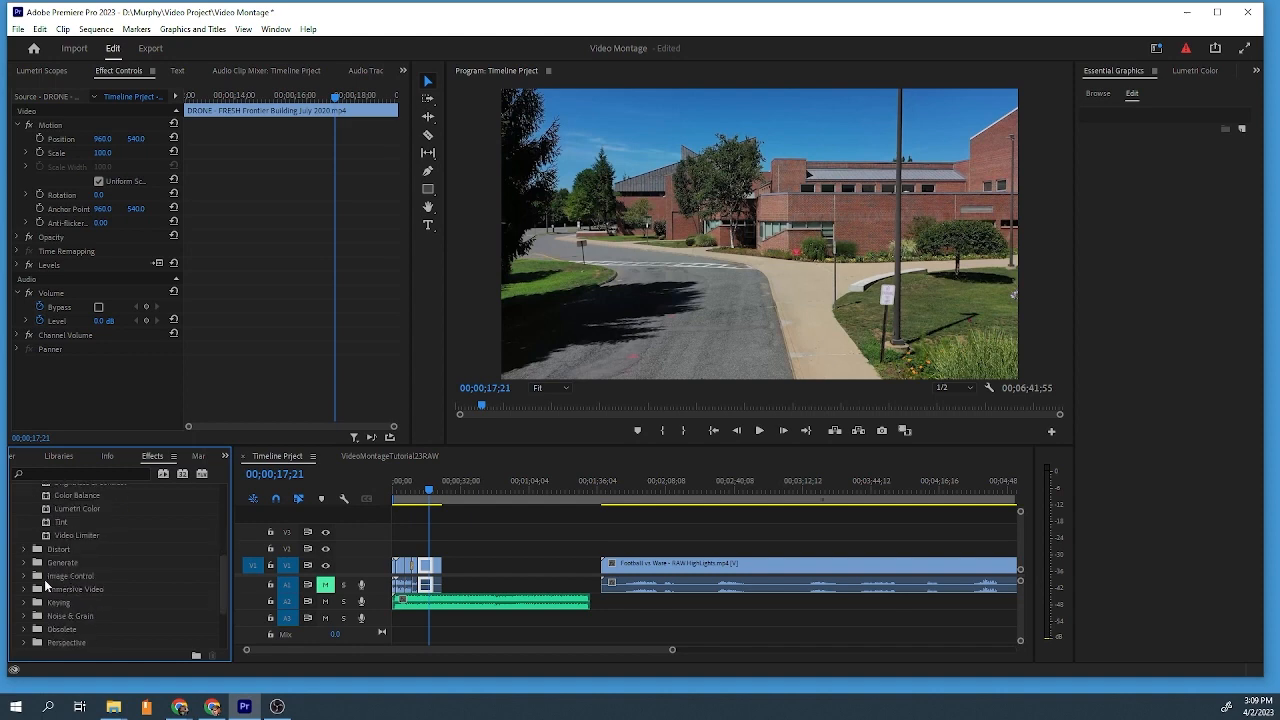
{"action": "left_click", "coordinate": [28, 578]}
{"action": "left_click_drag", "start_coordinate": [75, 589], "coordinate": [426, 584]}
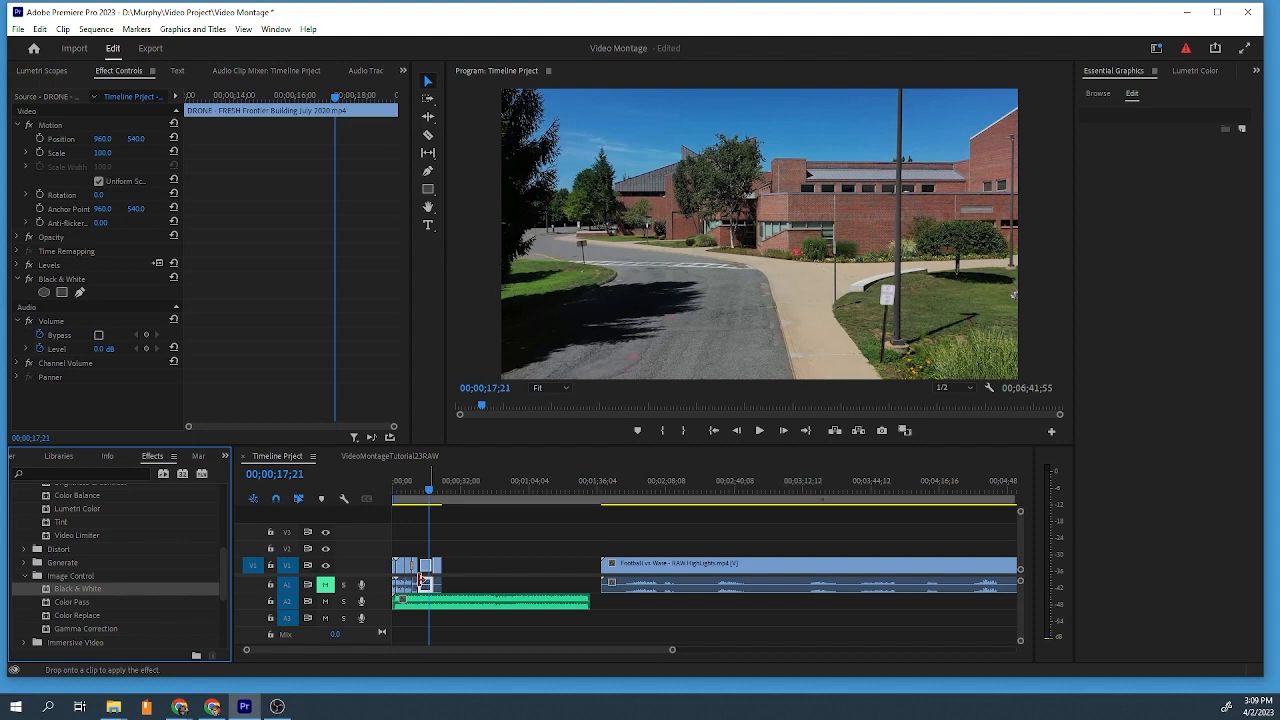
{"action": "left_click", "coordinate": [432, 491]}
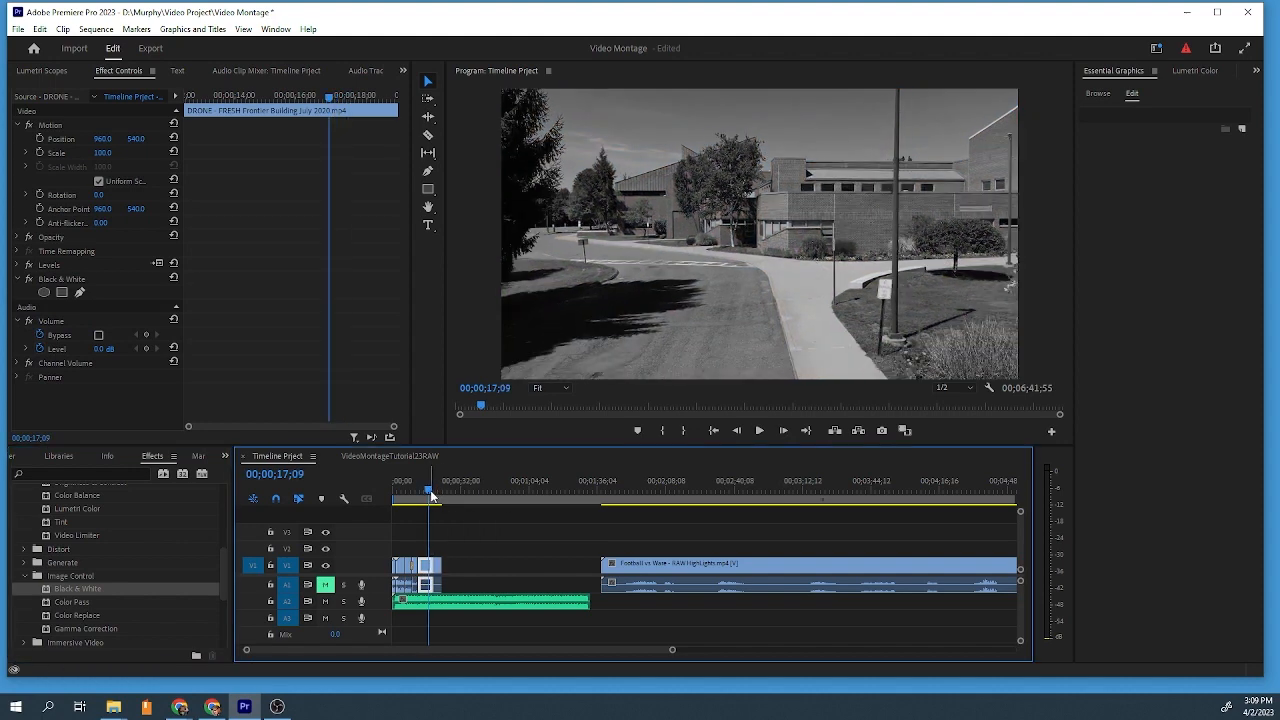
{"action": "key", "text": "space"}
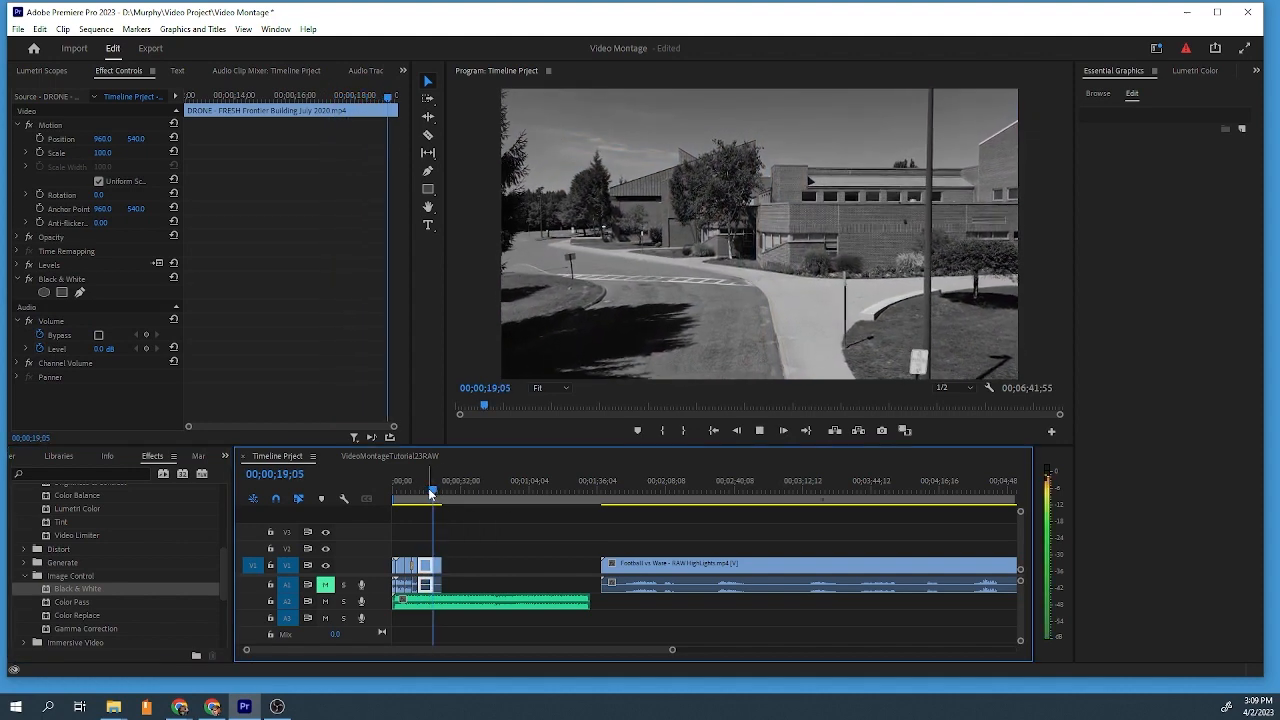
{"action": "key", "text": "space"}
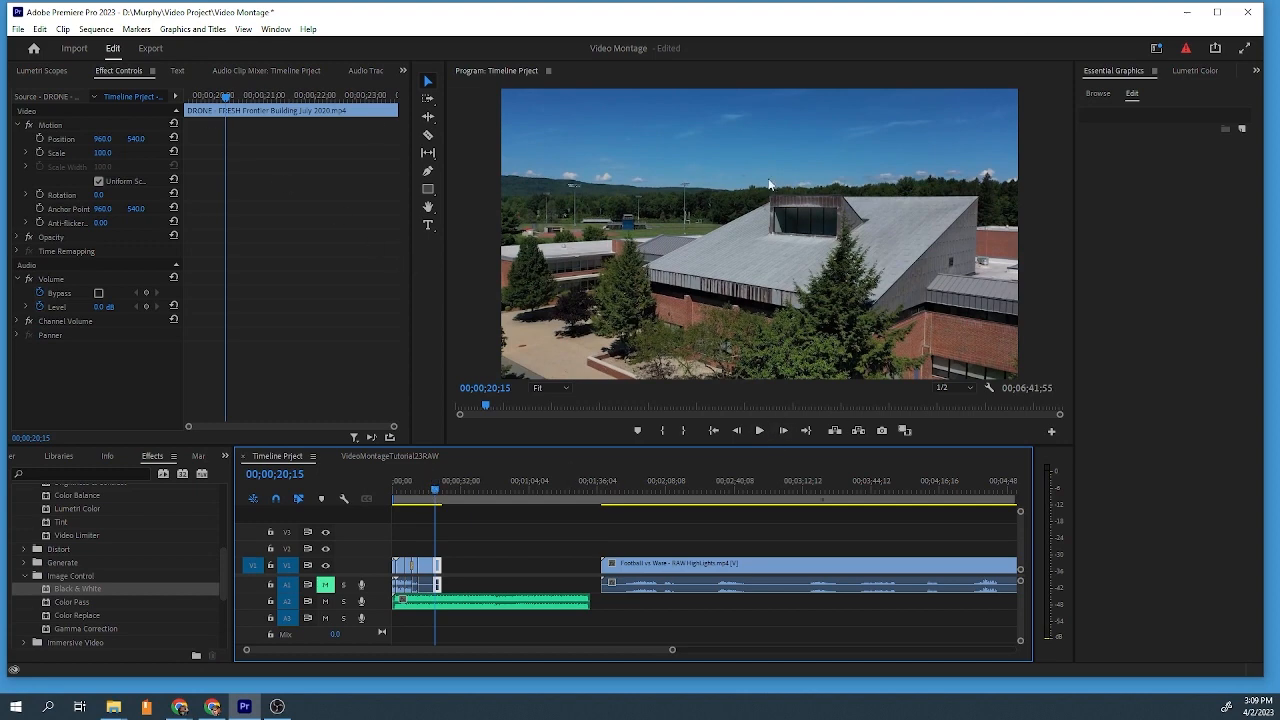
Display the Lumetri Color controls in place of Essential Graphics and widen their area so the Creative sliders show
{"action": "left_click", "coordinate": [1187, 72]}
{"action": "left_click", "coordinate": [1118, 71]}
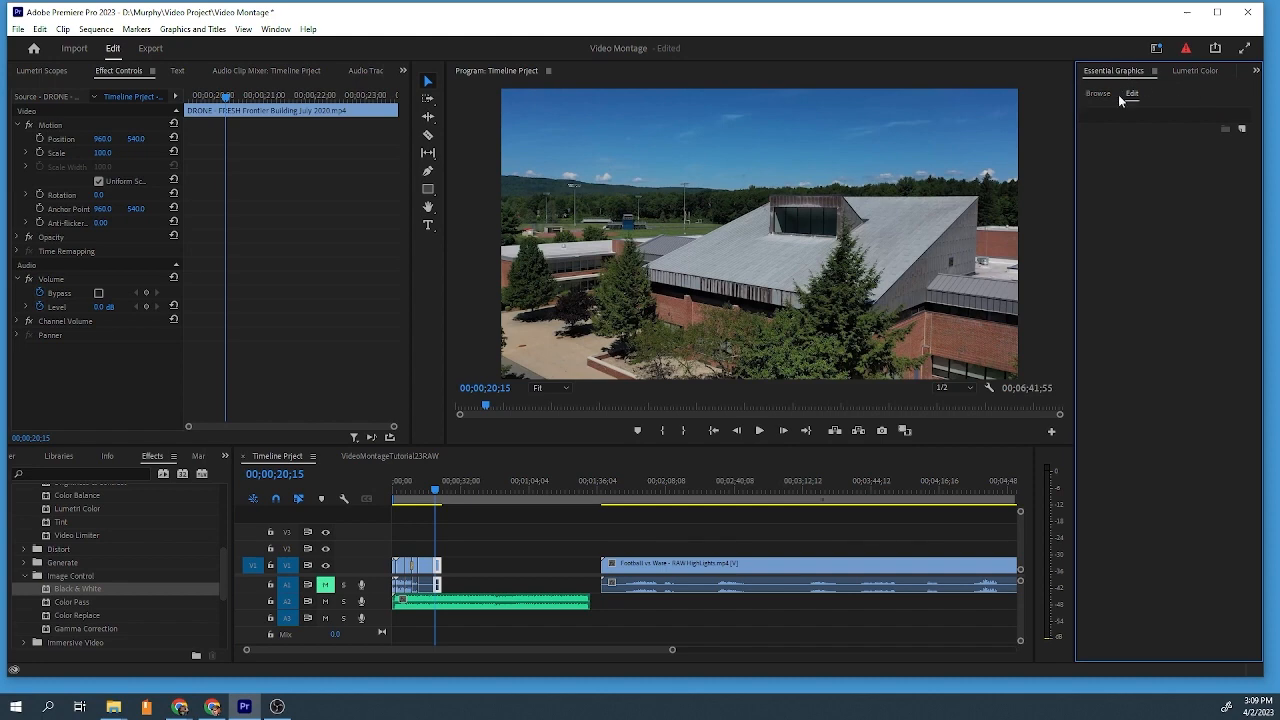
{"action": "left_click_drag", "start_coordinate": [1075, 106], "coordinate": [1157, 117]}
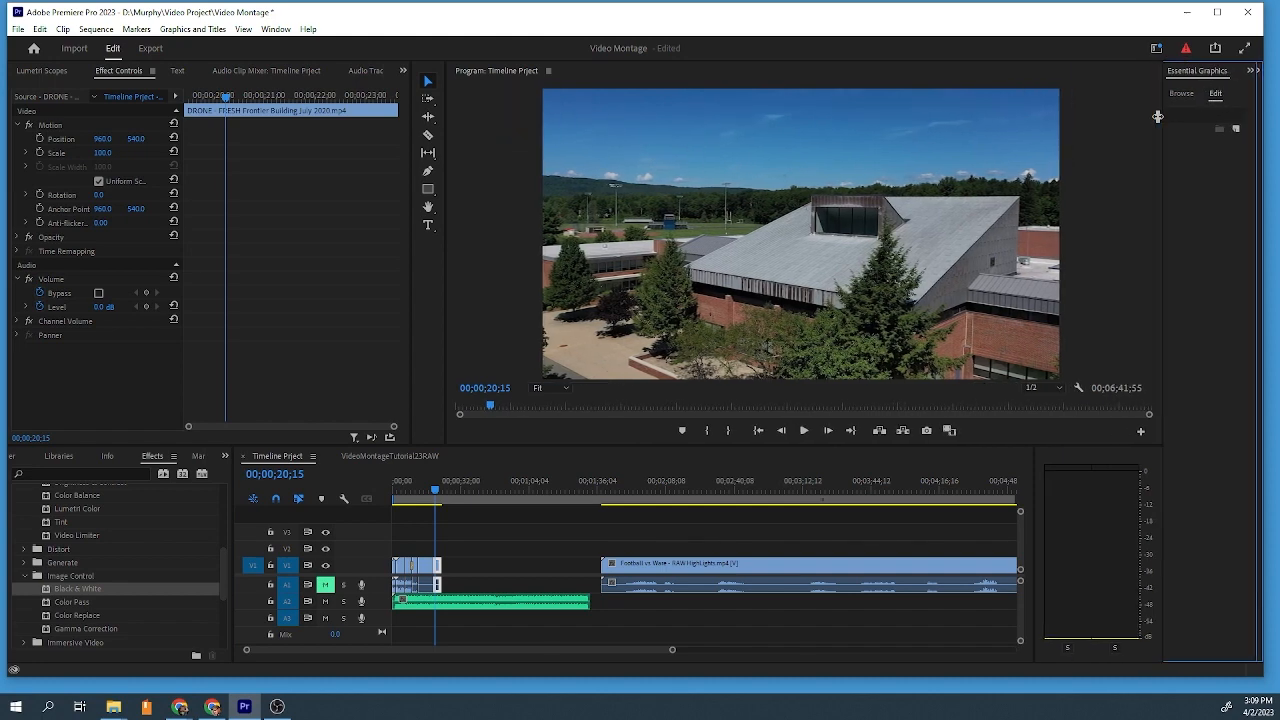
{"action": "left_click", "coordinate": [274, 30]}
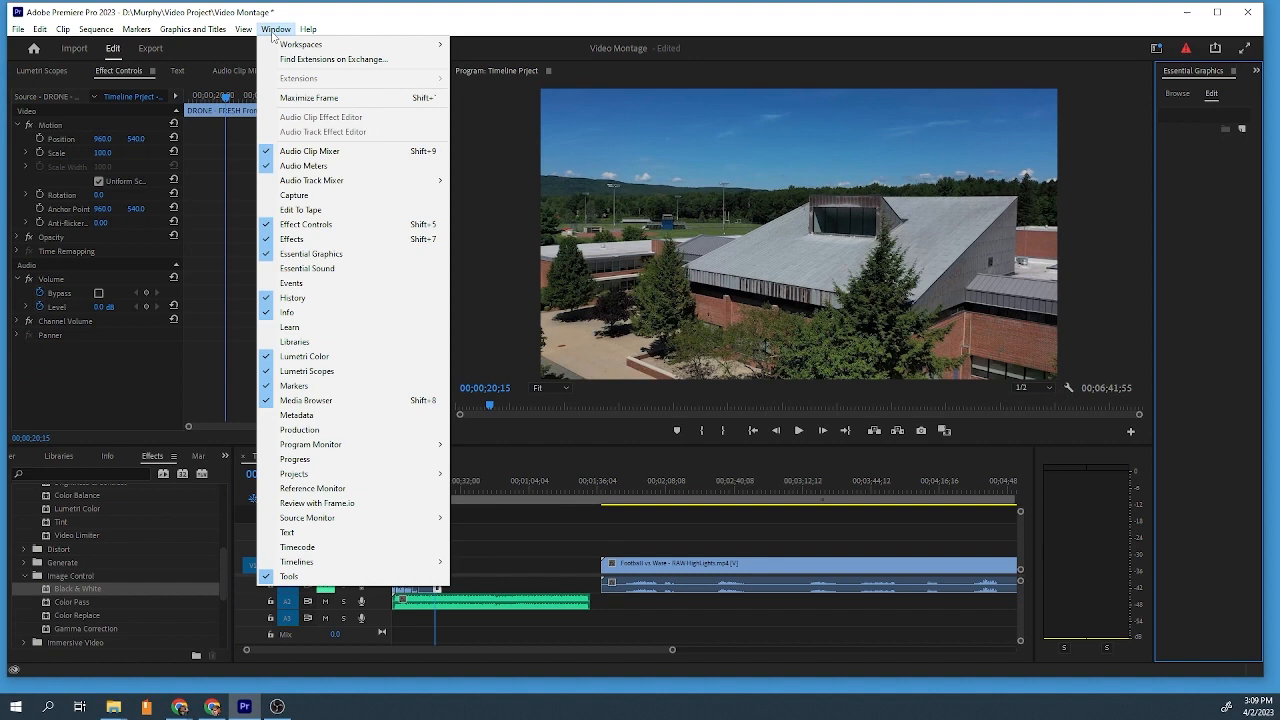
{"action": "left_click", "coordinate": [294, 358]}
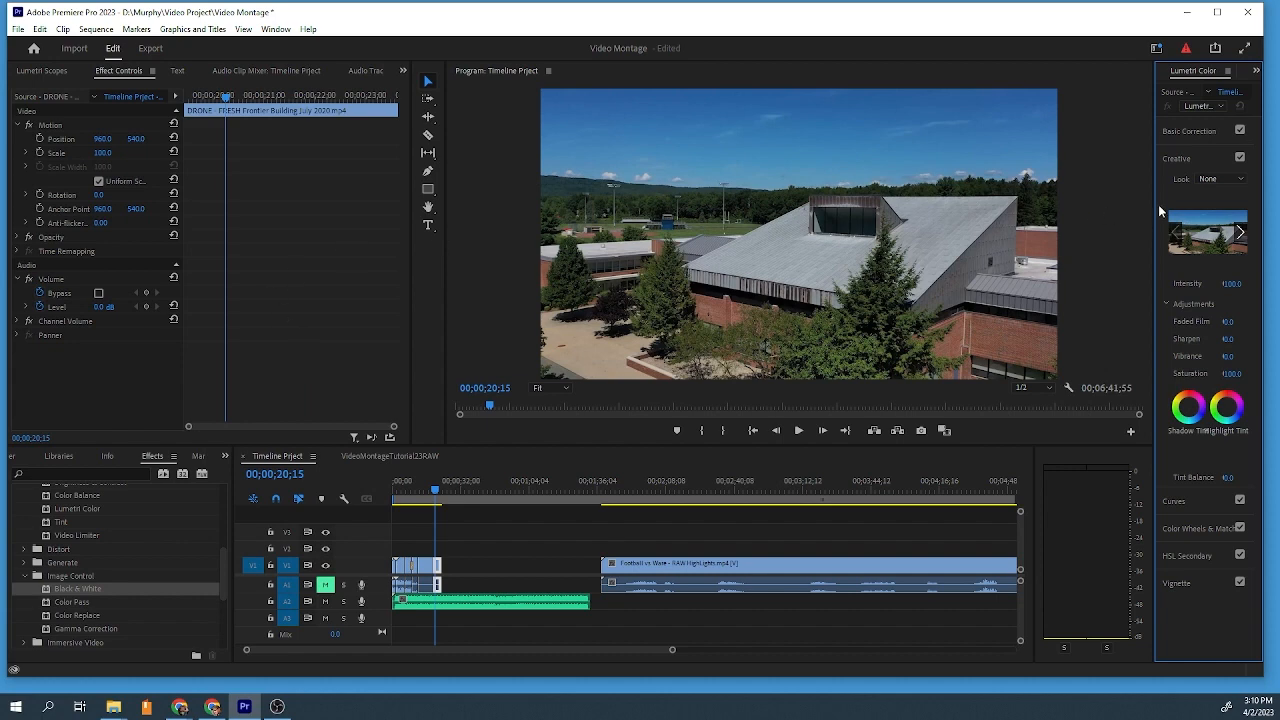
{"action": "left_click_drag", "start_coordinate": [1156, 203], "coordinate": [1013, 228]}
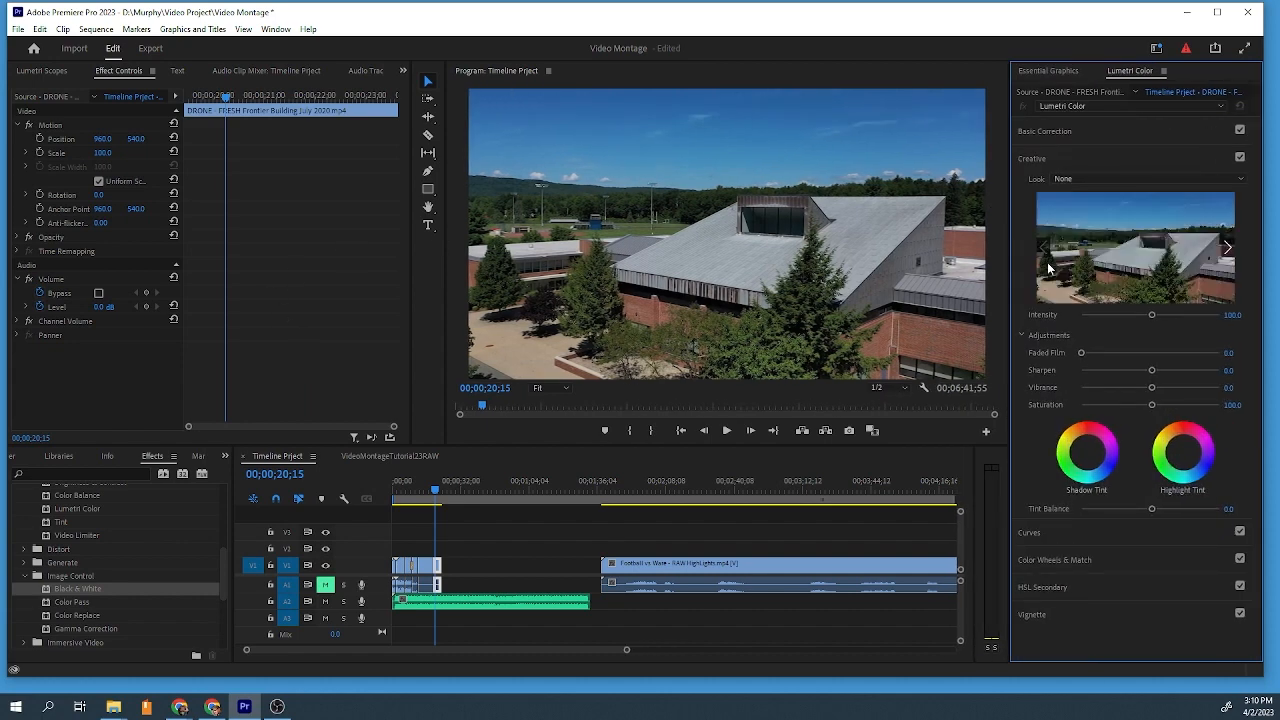
Try the SL CLEAN KODAK B and SL NOIR 1965 creative looks on the drone clip of the building
{"action": "left_click", "coordinate": [1085, 178]}
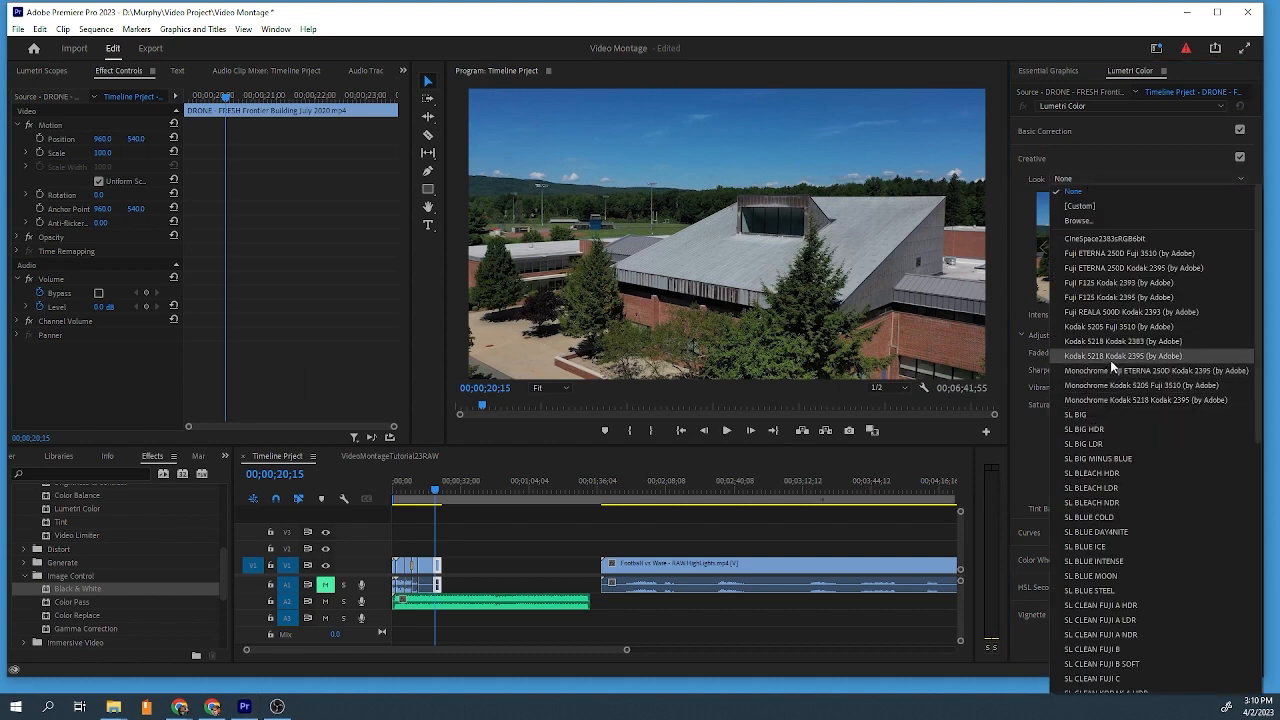
{"action": "scroll", "coordinate": [1112, 490], "scroll_direction": "down", "scroll_amount": 7}
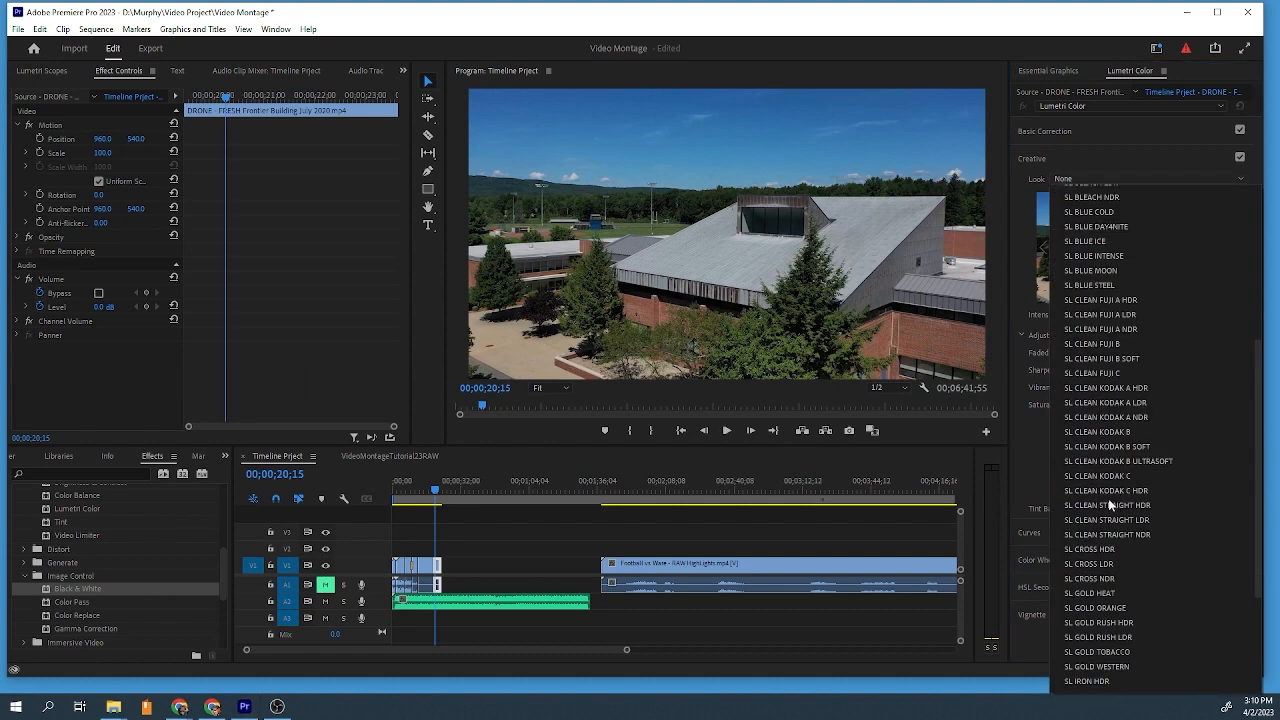
{"action": "left_click", "coordinate": [1105, 438]}
{"action": "left_click", "coordinate": [1092, 179]}
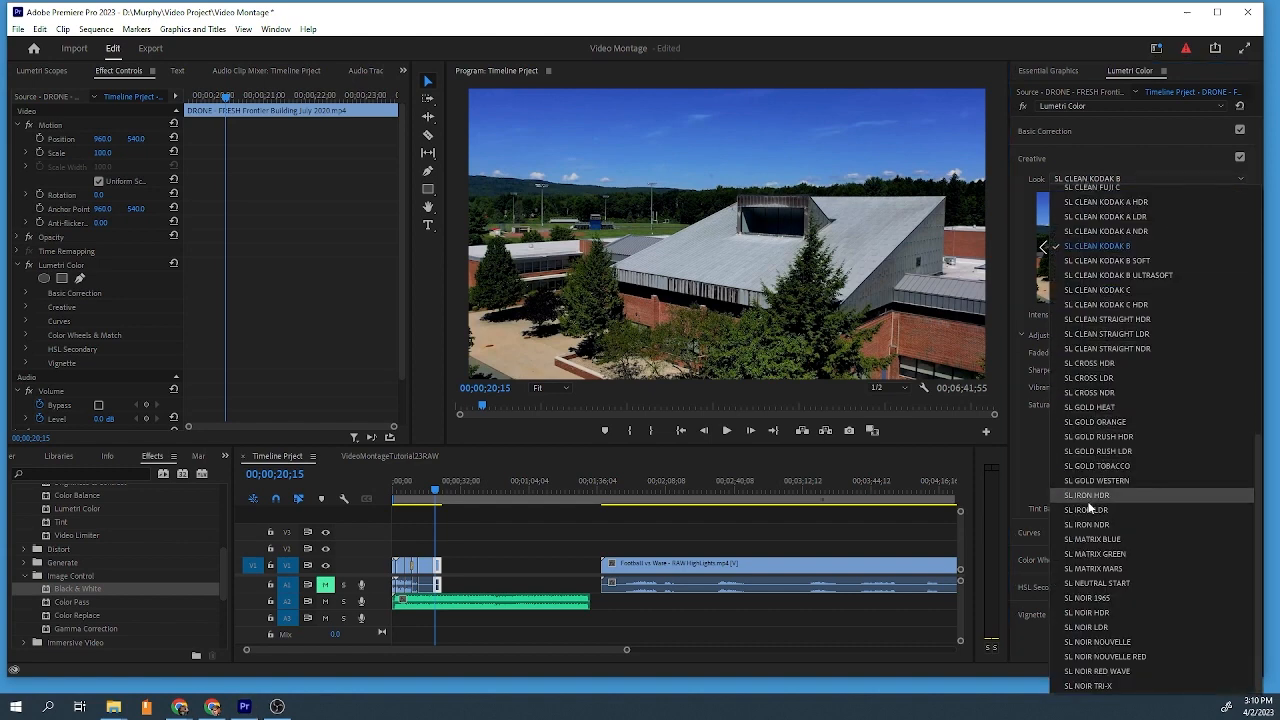
{"action": "left_click", "coordinate": [1098, 596]}
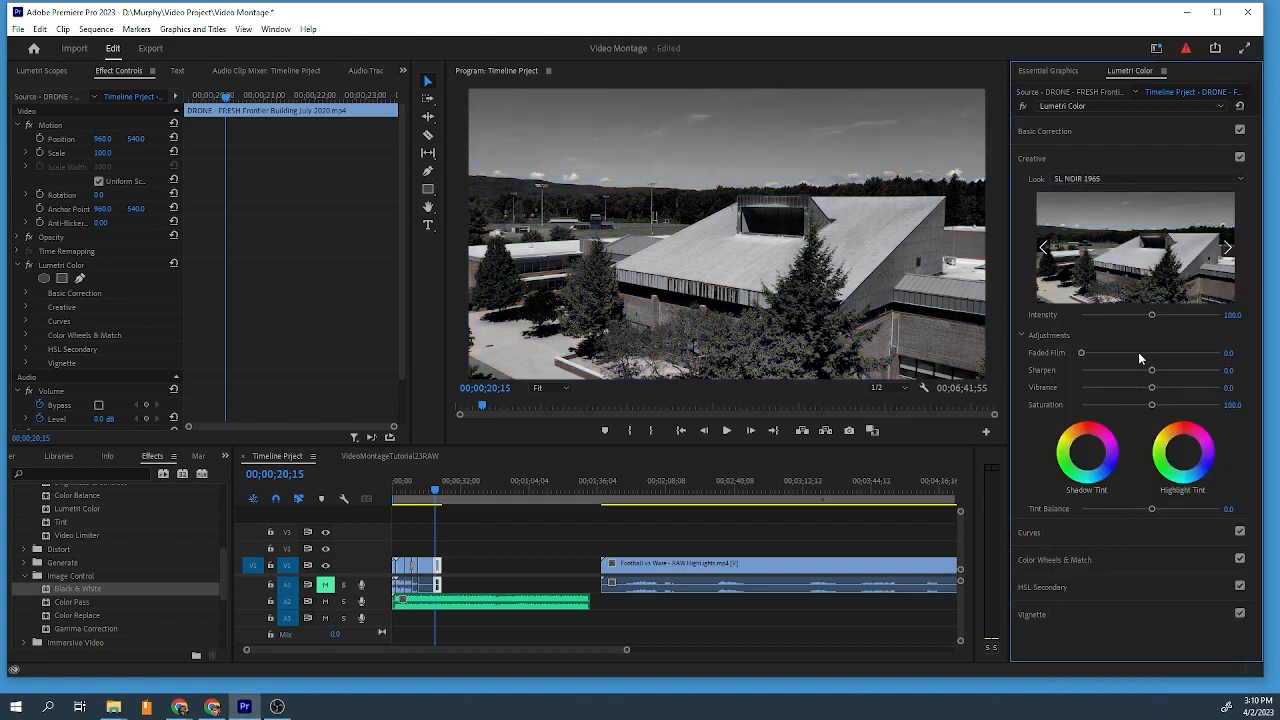
Apply the SL GOLD HEAT creative look to the drone clip and nudge its vibrance up slightly
{"action": "left_click", "coordinate": [1091, 177]}
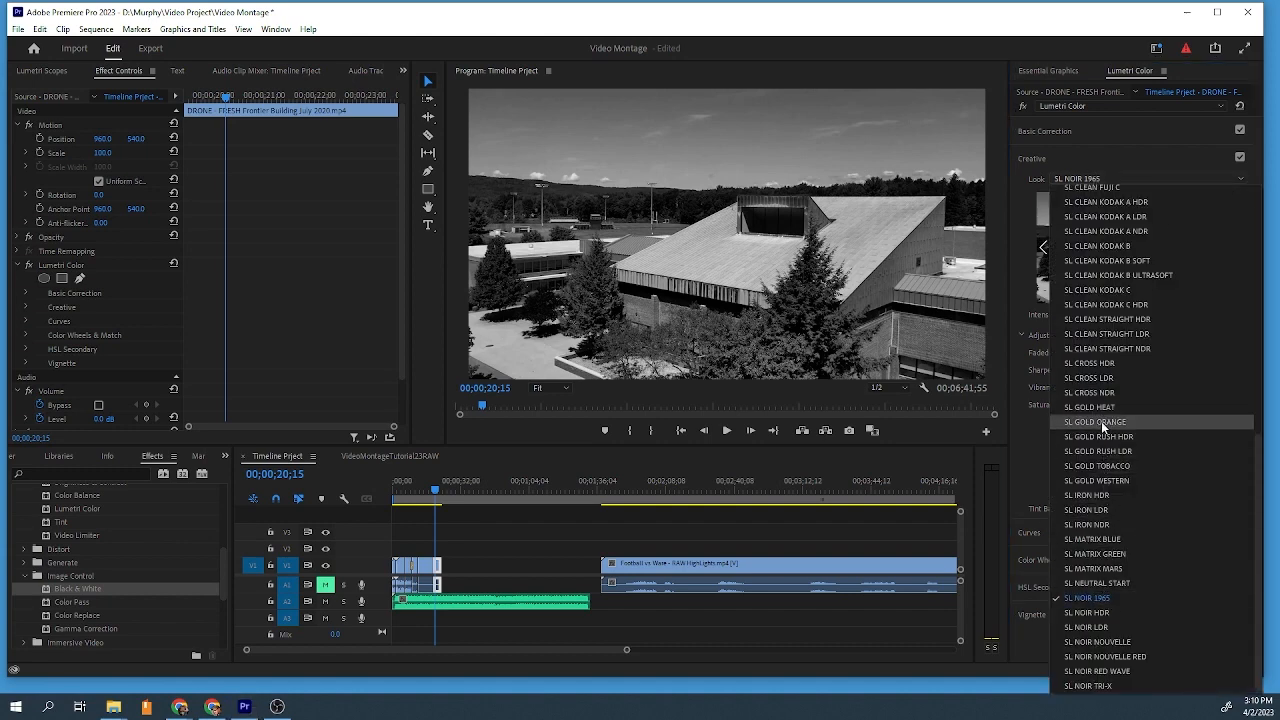
{"action": "left_click", "coordinate": [1098, 408]}
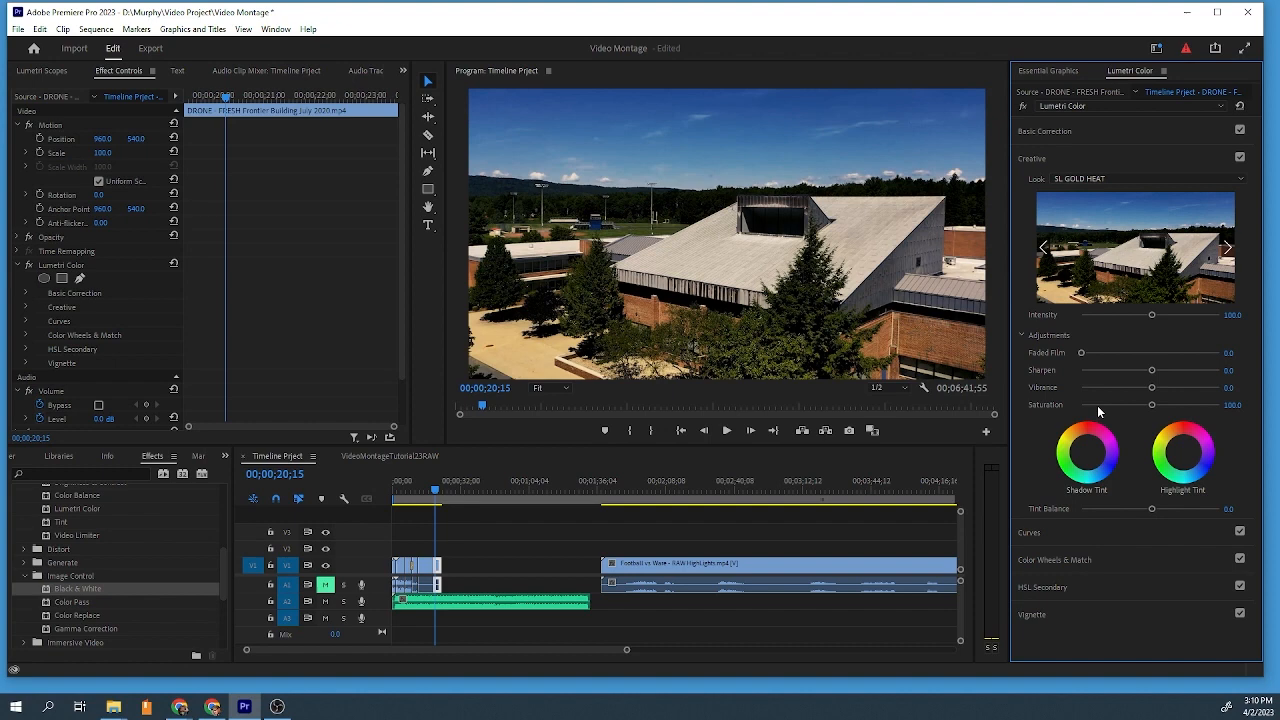
{"action": "left_click_drag", "start_coordinate": [1151, 388], "coordinate": [1165, 386]}
Brighten the clip by lifting the lower part of the white RGB curve, preview it to 00;00;22;29, and show the Basic Correction controls
{"action": "left_click", "coordinate": [1058, 540]}
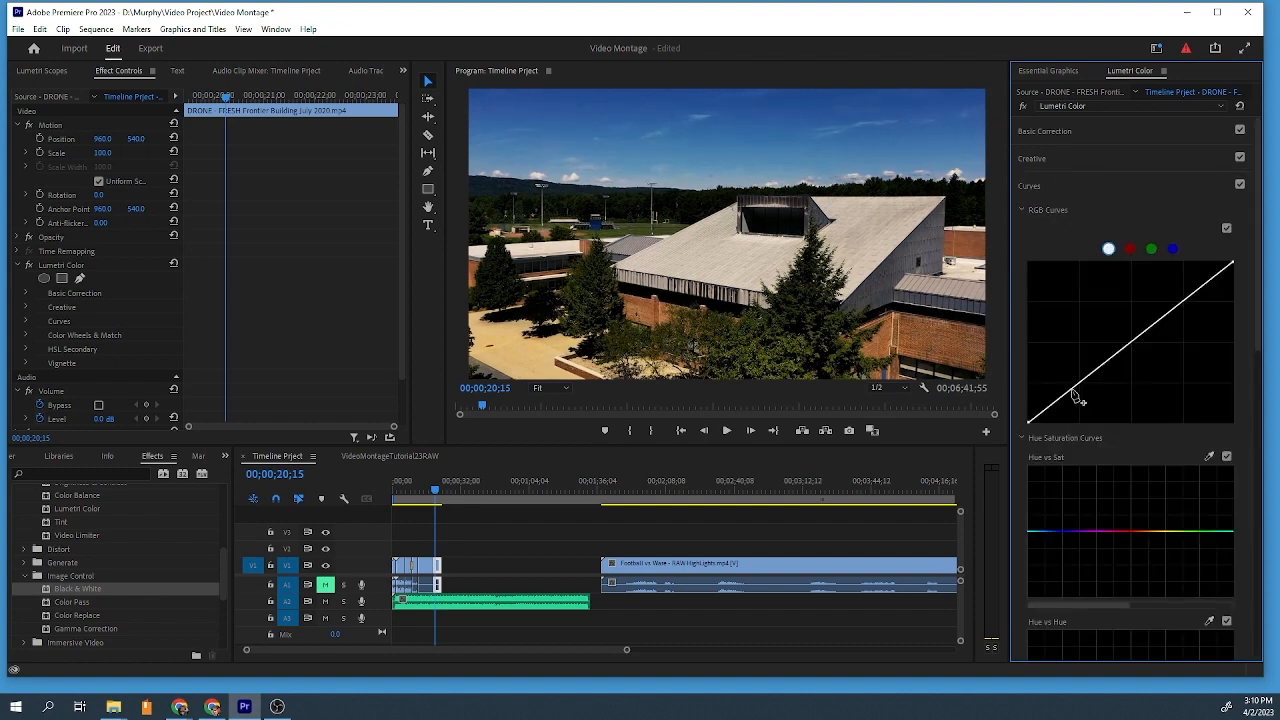
{"action": "left_click_drag", "start_coordinate": [1075, 390], "coordinate": [1062, 372]}
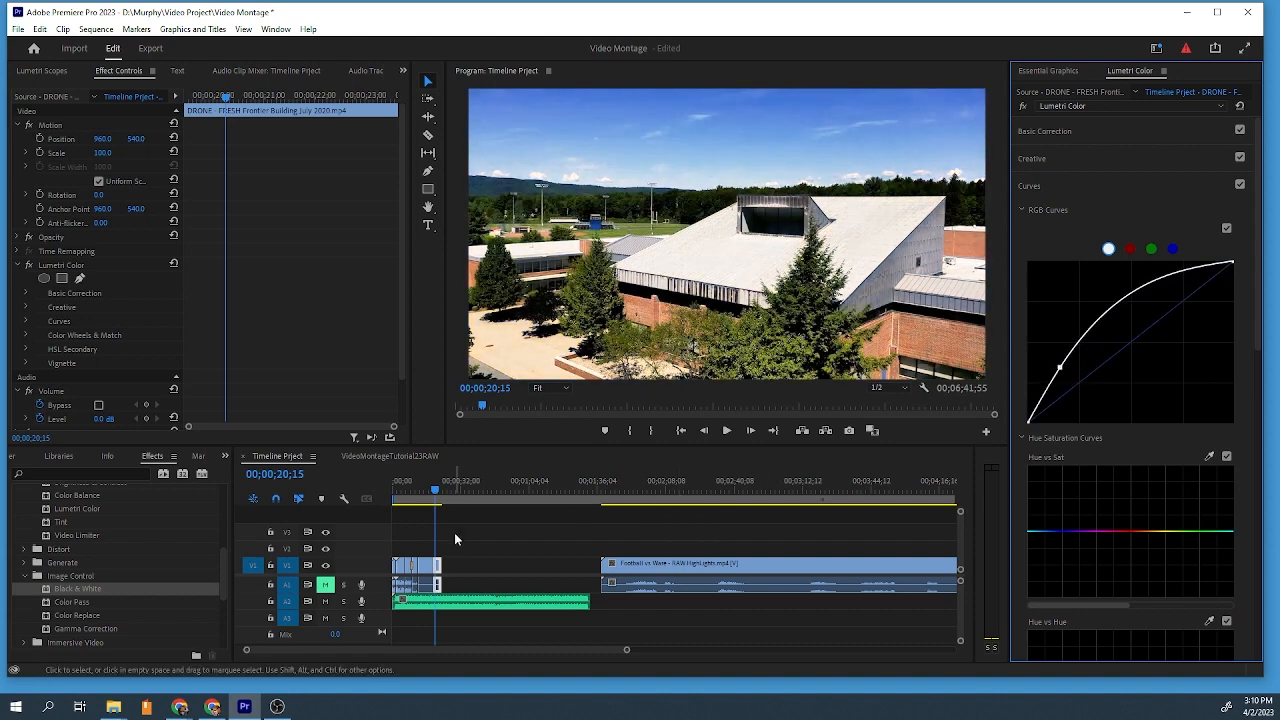
{"action": "key", "text": "space"}
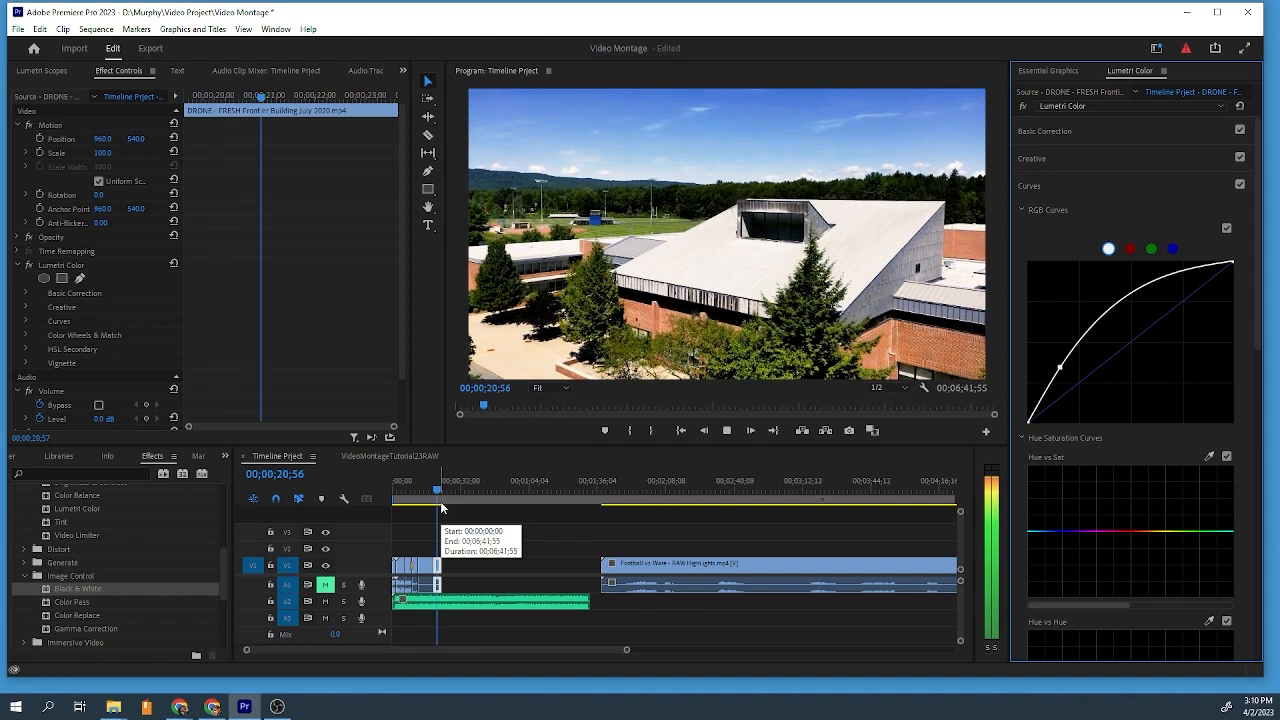
{"action": "key", "text": "space"}
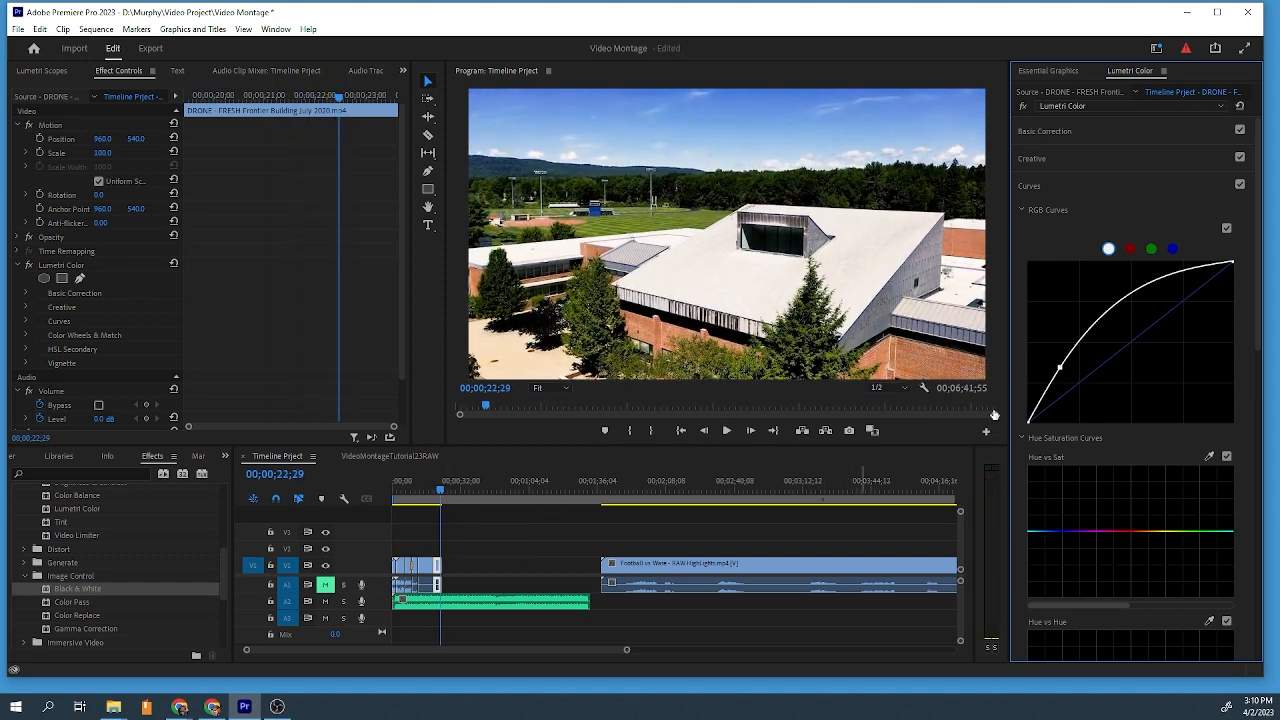
{"action": "left_click", "coordinate": [1066, 134]}
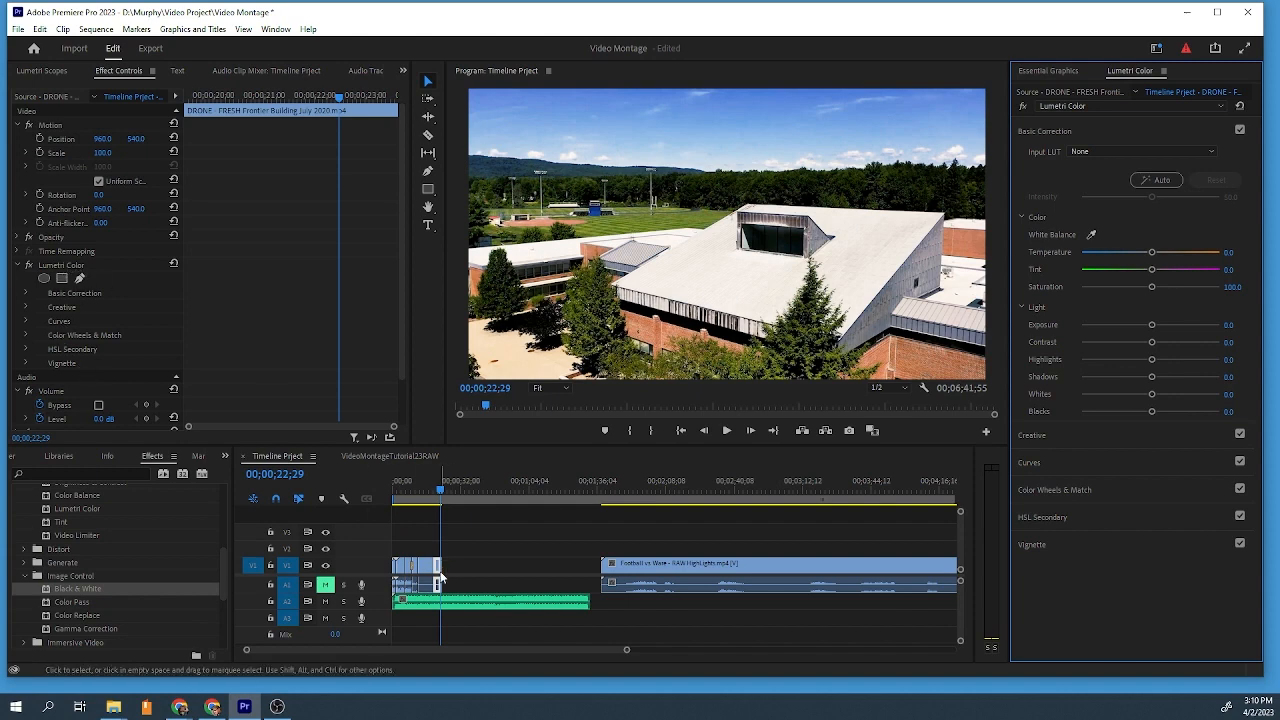
Copy the Lumetri Color effect from the graded drone clip and paste it onto the preceding drone clip at 00;00;13;25
{"action": "left_click", "coordinate": [131, 265]}
{"action": "right_click", "coordinate": [131, 265]}
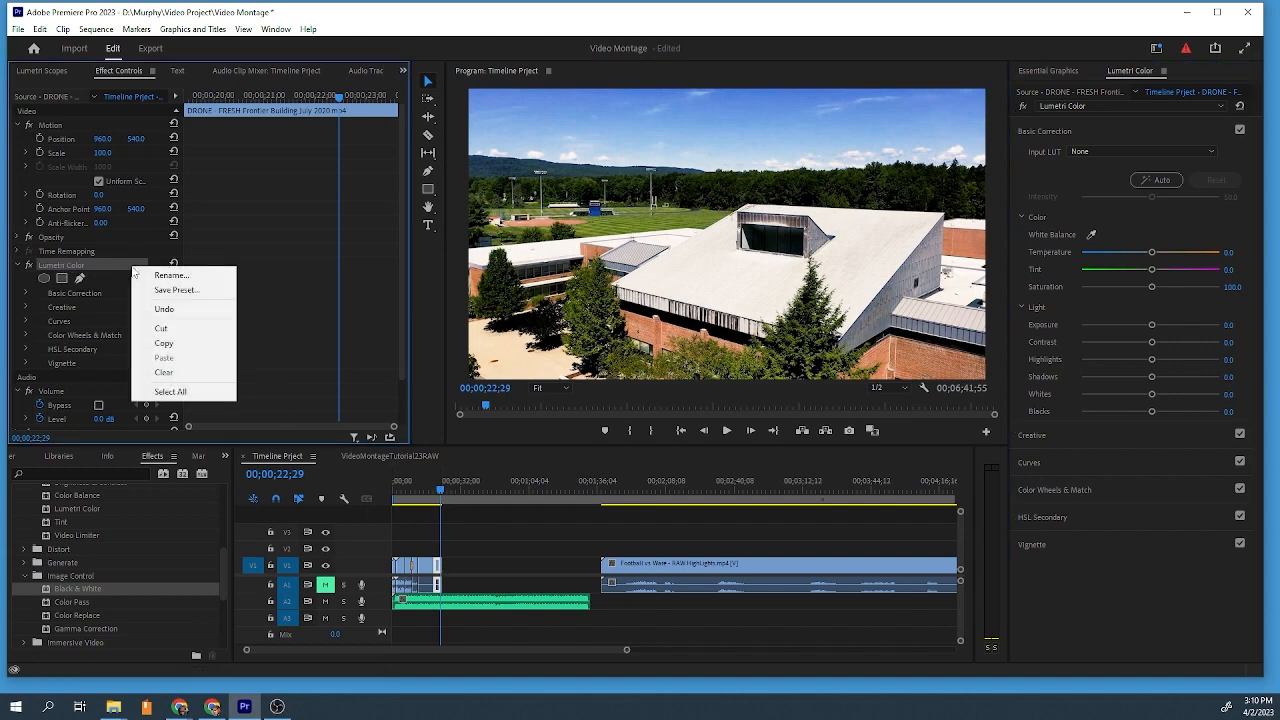
{"action": "left_click", "coordinate": [163, 343]}
{"action": "left_click", "coordinate": [425, 566]}
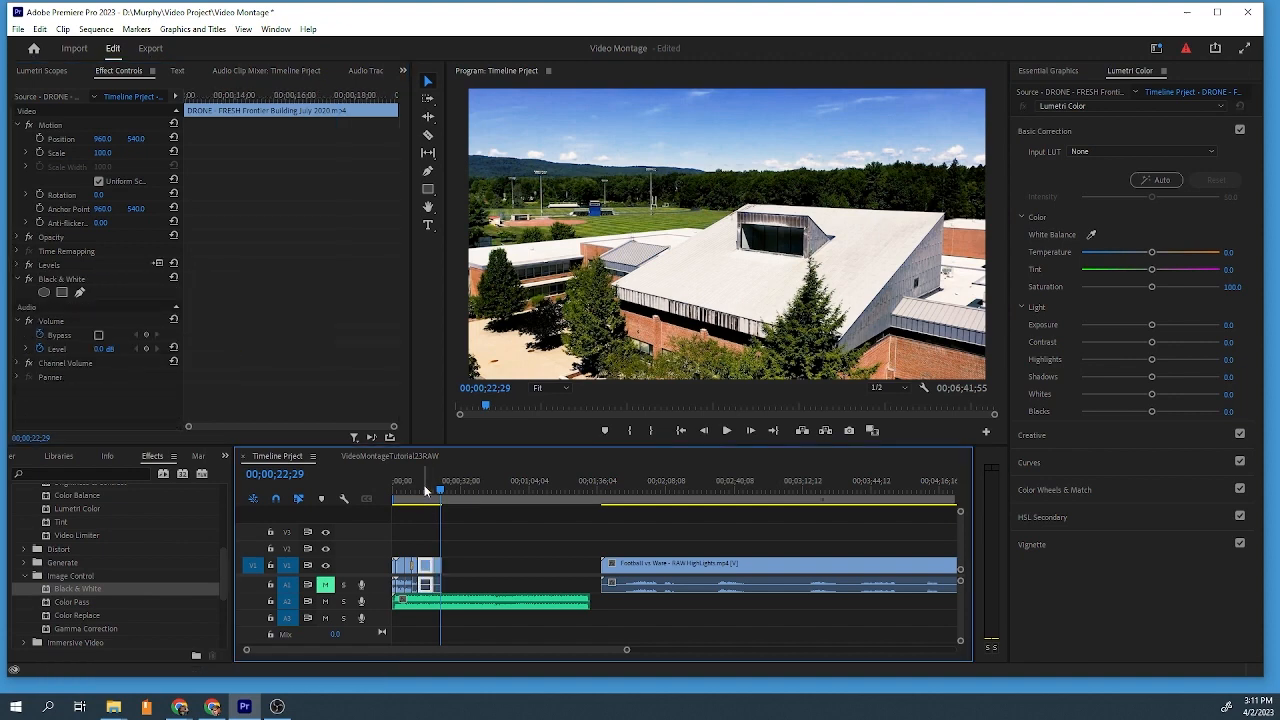
{"action": "left_click", "coordinate": [422, 490]}
{"action": "right_click", "coordinate": [146, 384]}
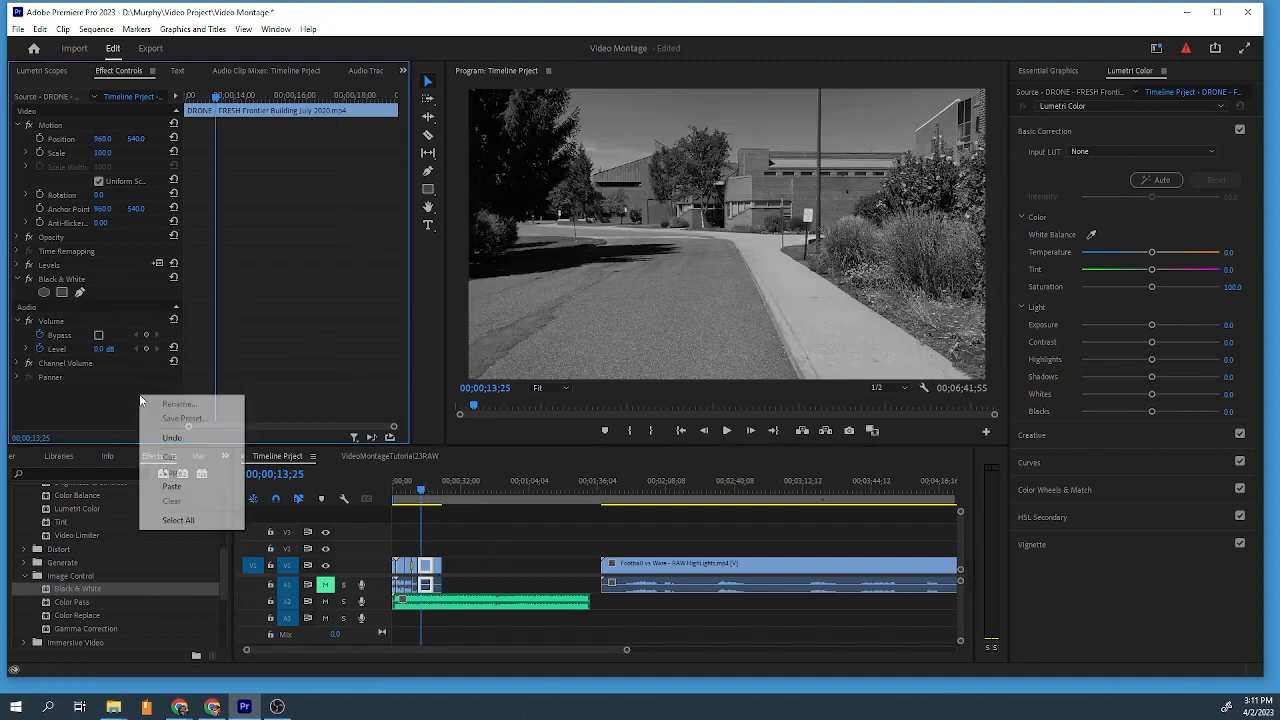
{"action": "left_click", "coordinate": [165, 486]}
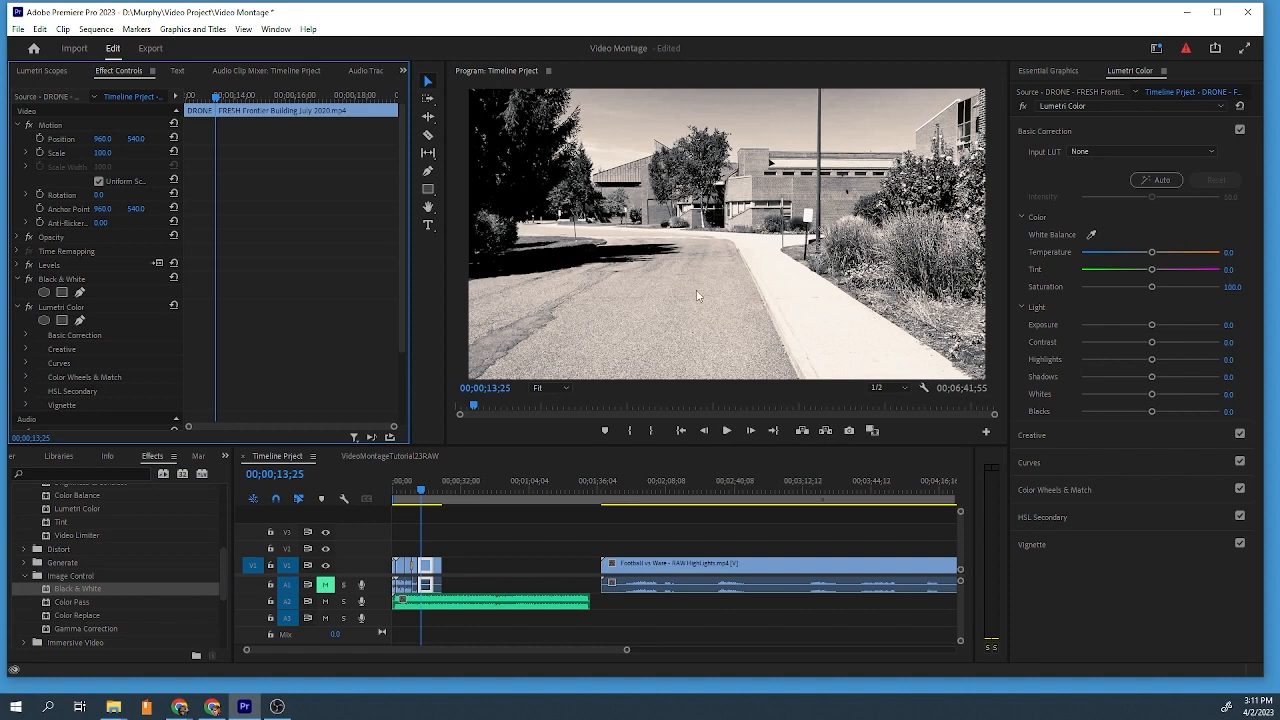
Disable the Black & White effect on the preceding drone clip and play both graded shots through to 00;00;22;51
{"action": "left_click", "coordinate": [29, 278]}
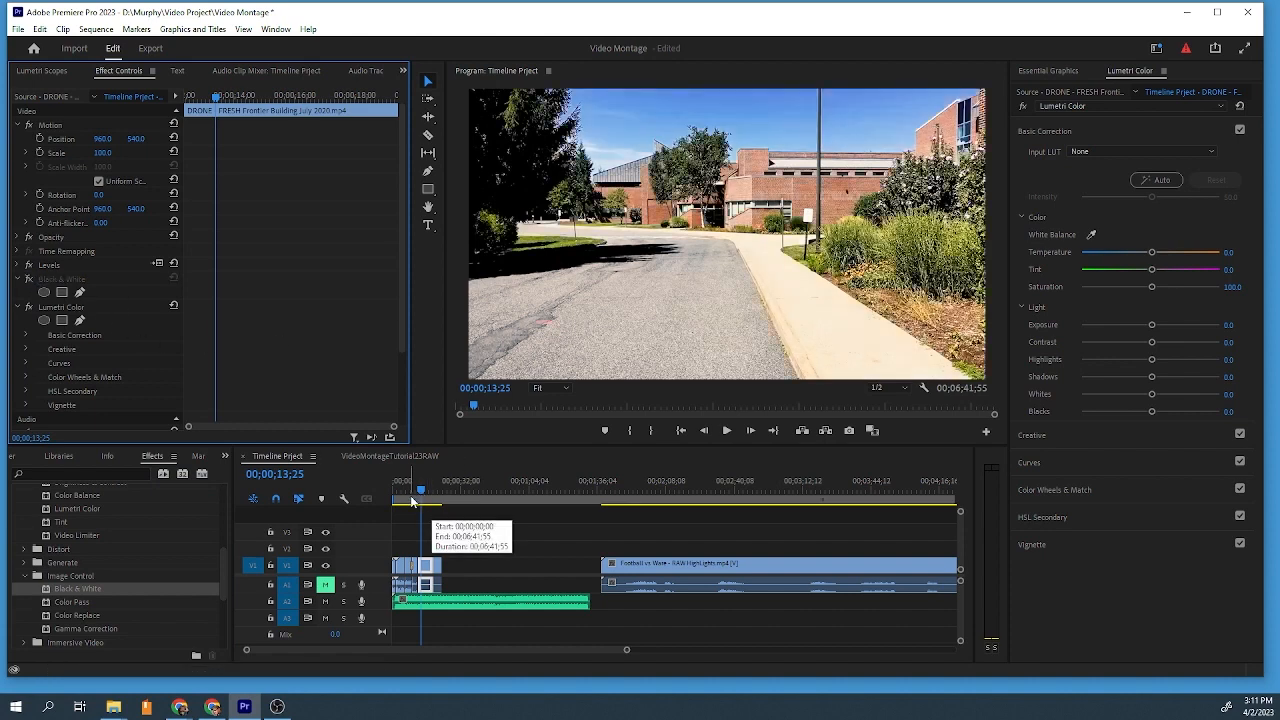
{"action": "key", "text": "space"}
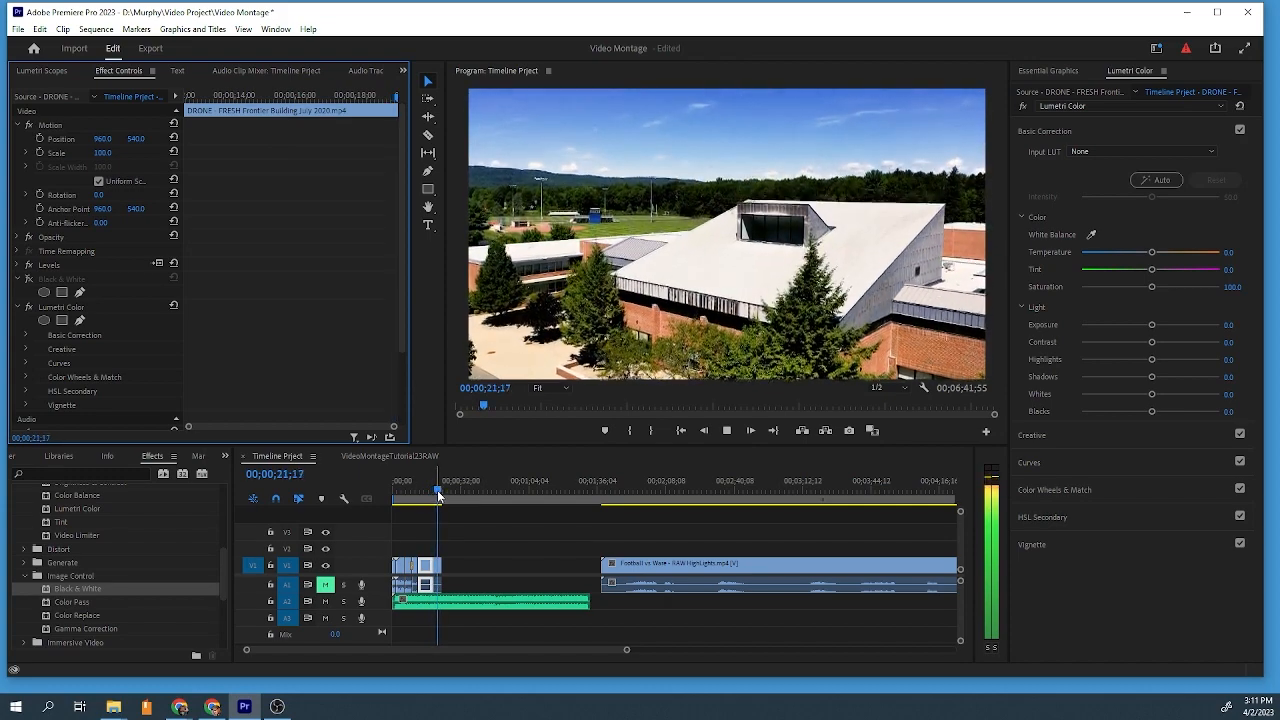
{"action": "key", "text": "space"}
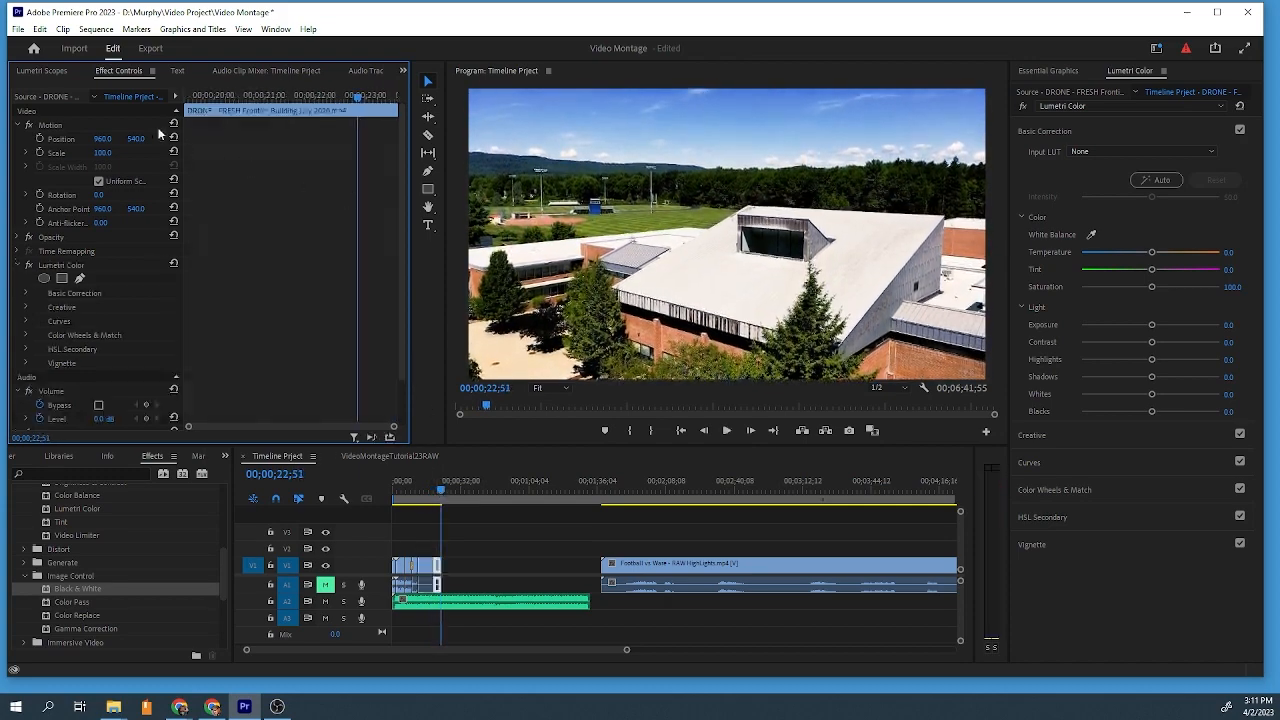
View the list of available panels and move Lumetri Color ahead of Essential Graphics
{"action": "left_click", "coordinate": [276, 29]}
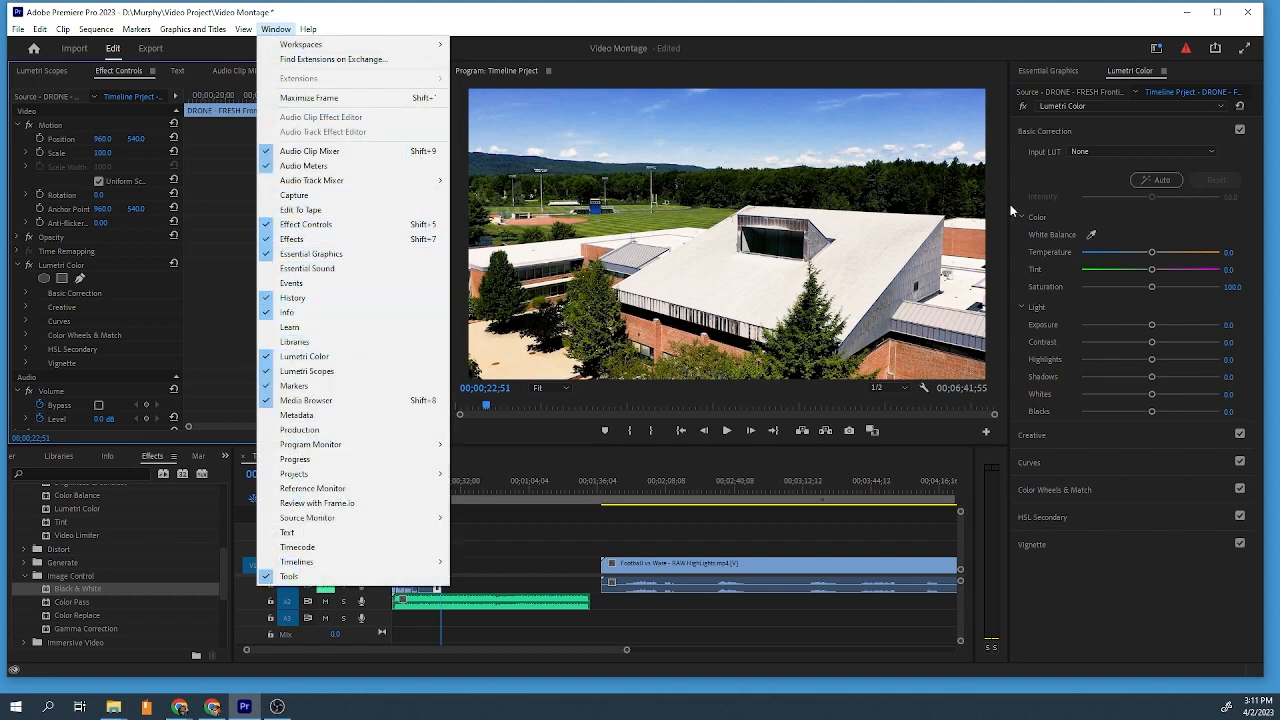
{"action": "left_click", "coordinate": [1120, 71]}
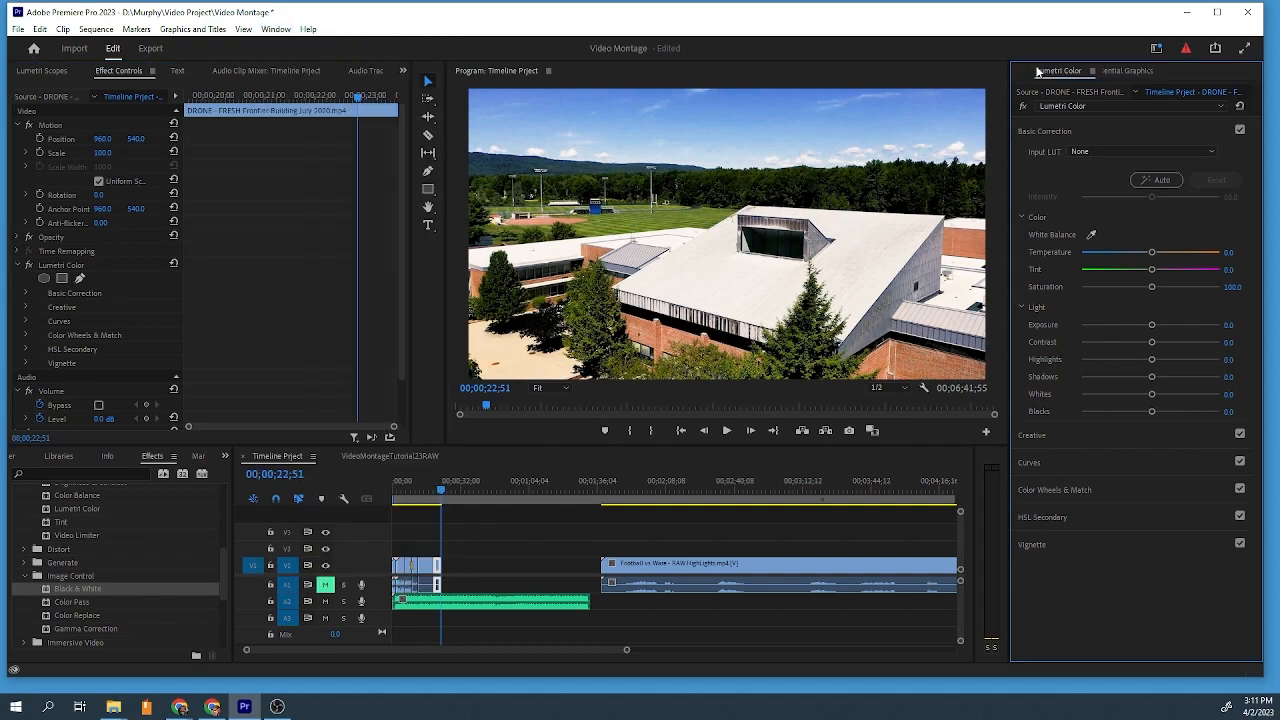